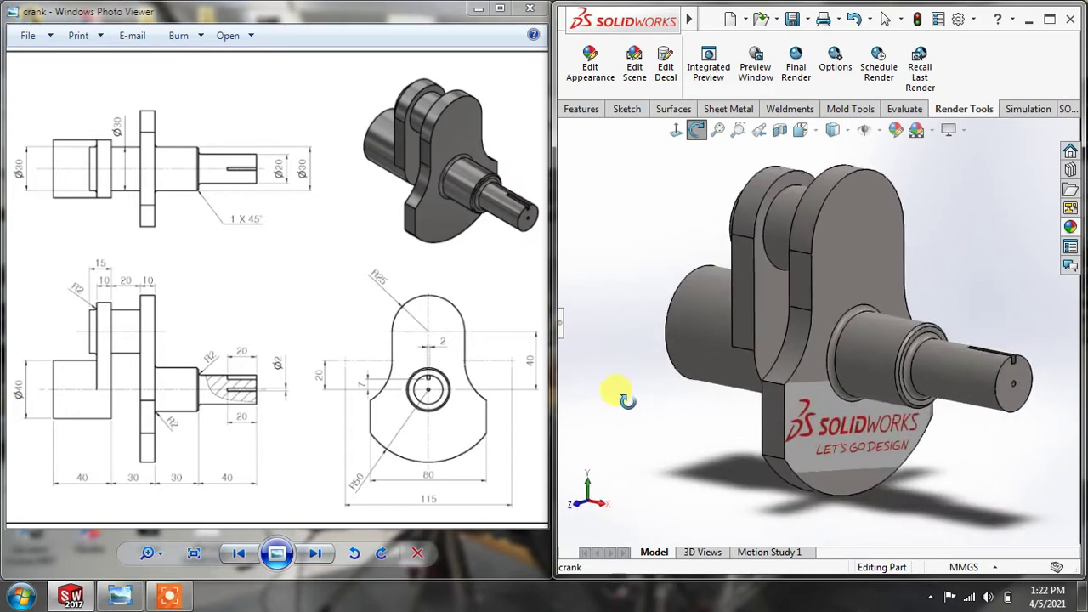
Close the finished crank part without saving its changes.
{"action": "left_click", "coordinate": [230, 291]}
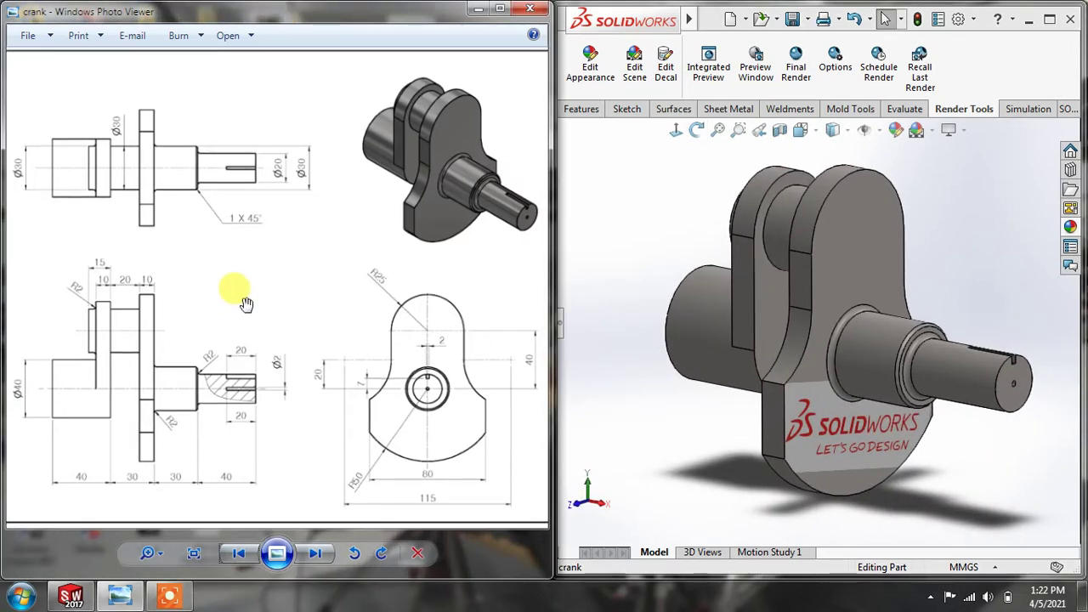
{"action": "left_click", "coordinate": [582, 109]}
{"action": "left_click", "coordinate": [562, 326]}
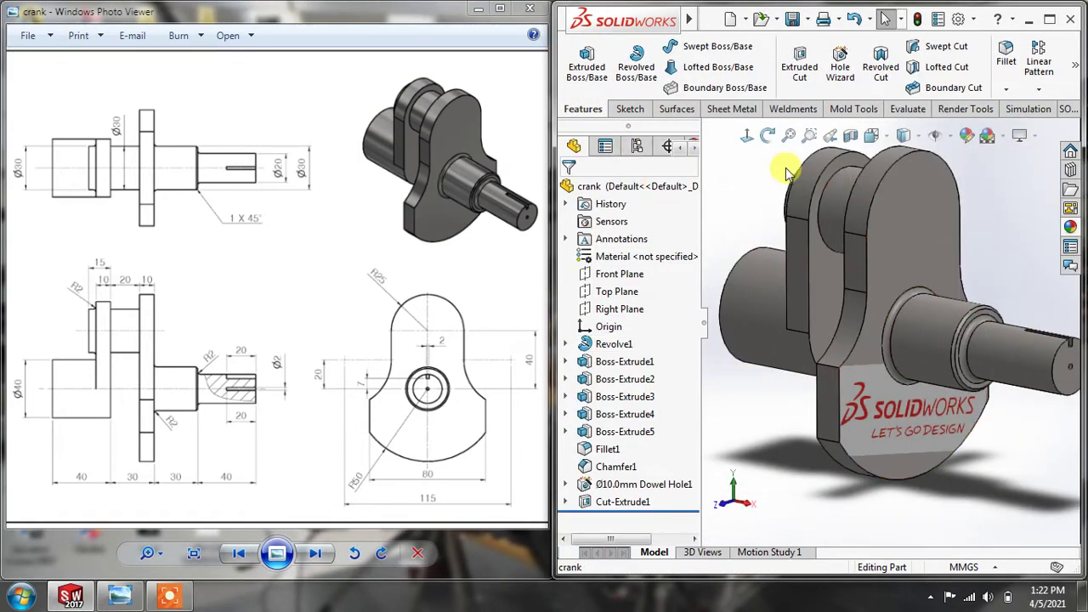
{"action": "scroll", "coordinate": [970, 194], "scroll_direction": "down", "scroll_amount": 2}
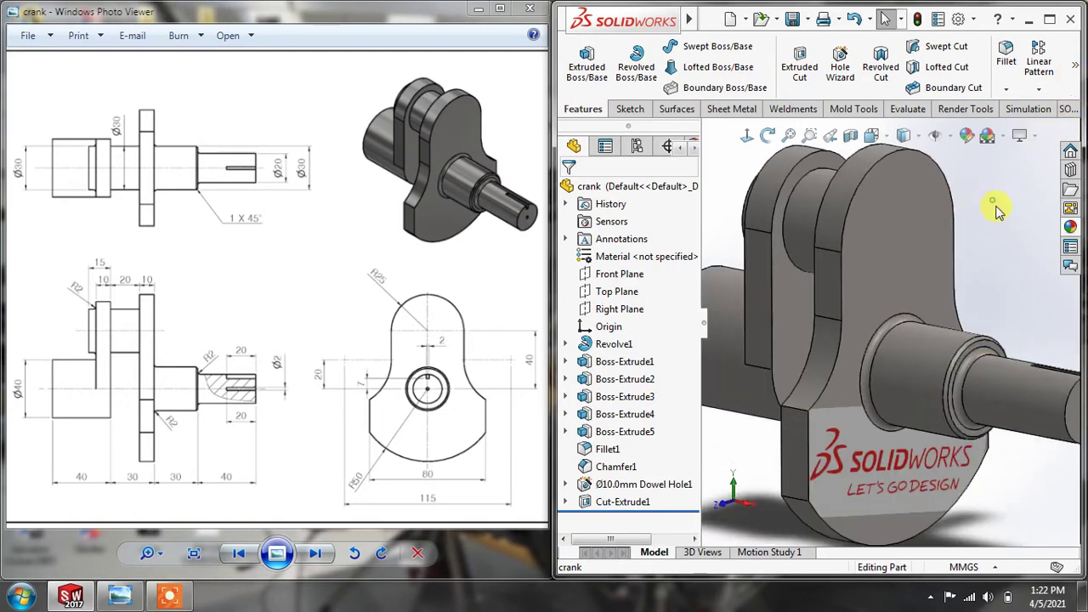
{"action": "left_click", "coordinate": [1051, 20]}
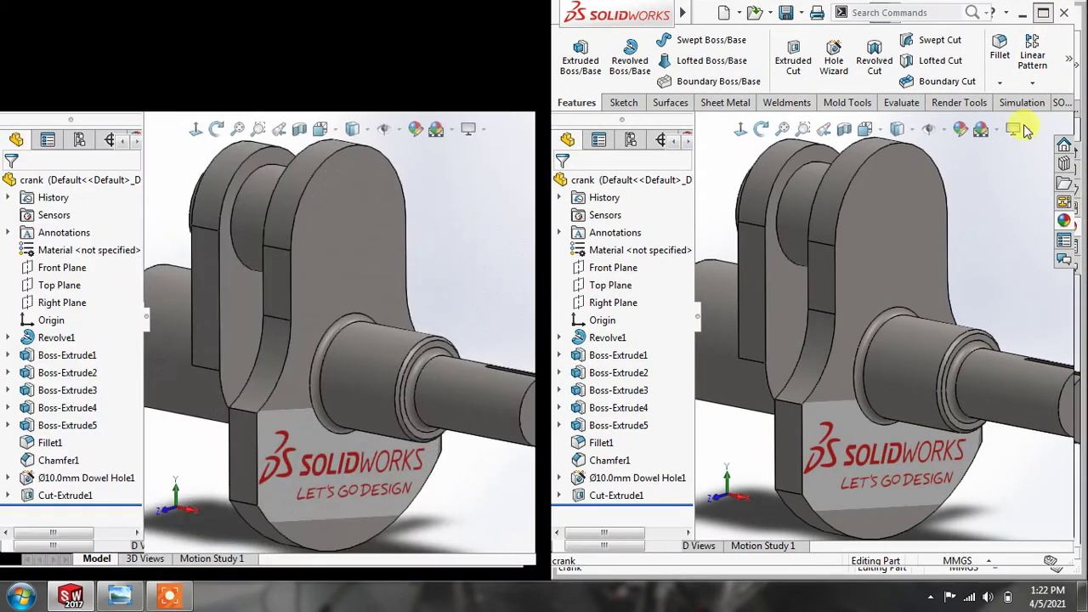
{"action": "left_click", "coordinate": [1075, 103]}
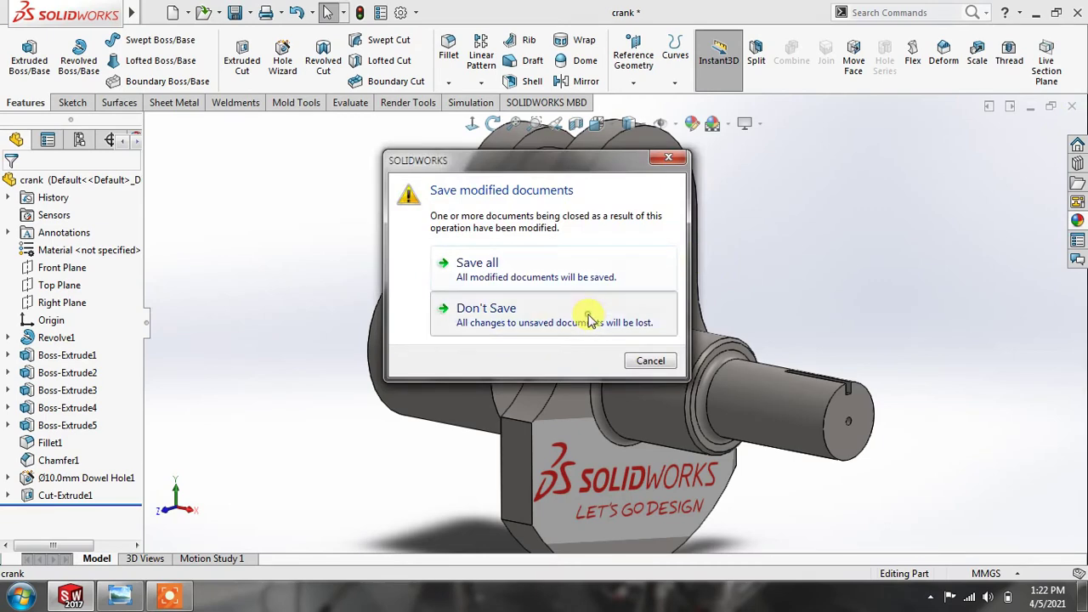
{"action": "left_click", "coordinate": [585, 313]}
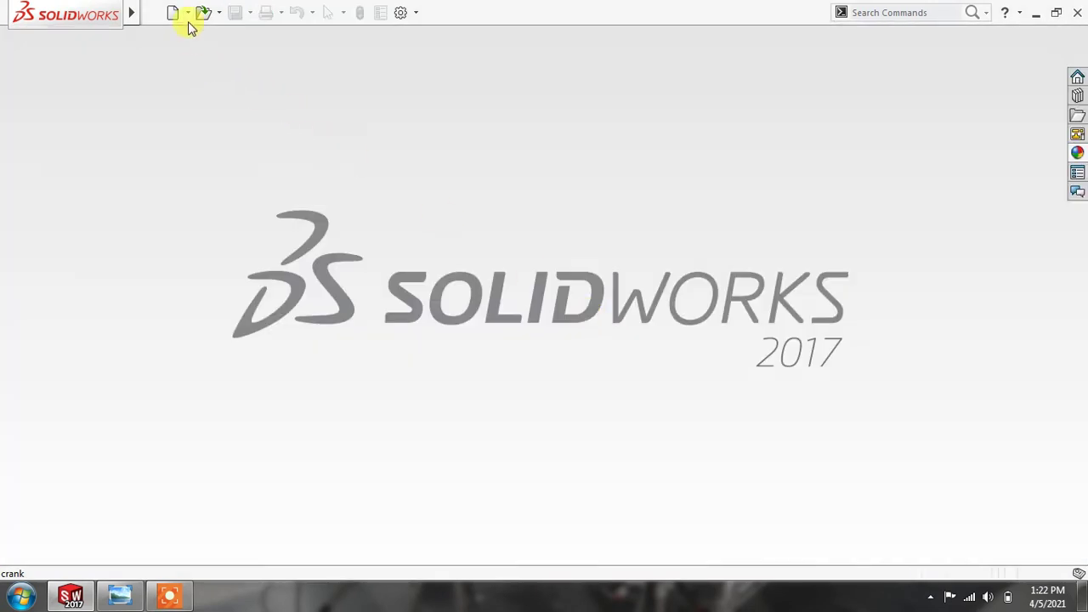
Create a new part document.
{"action": "left_click", "coordinate": [188, 12]}
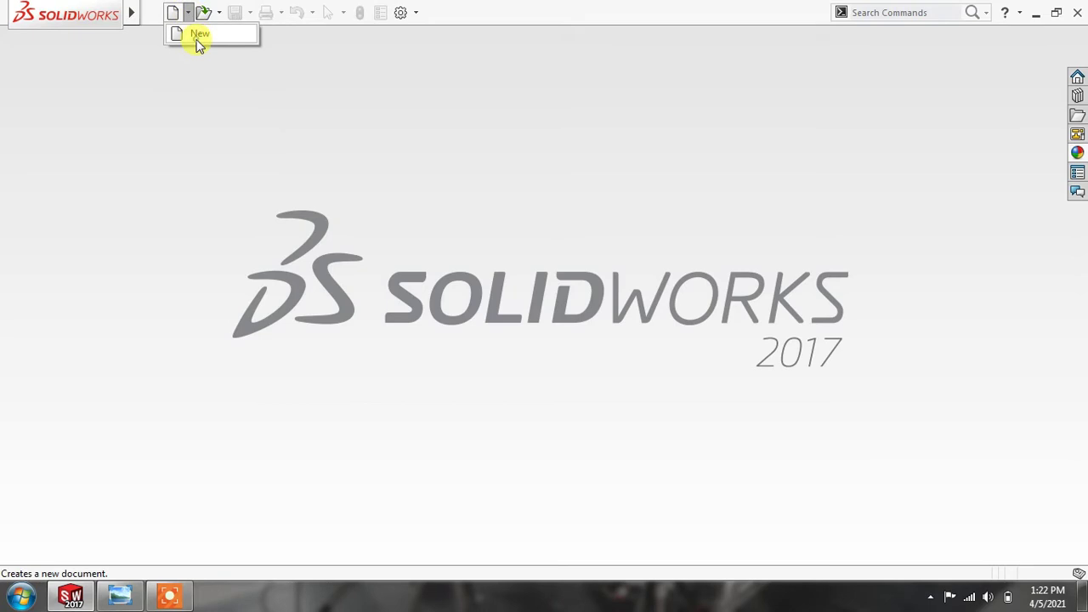
{"action": "left_click", "coordinate": [199, 41]}
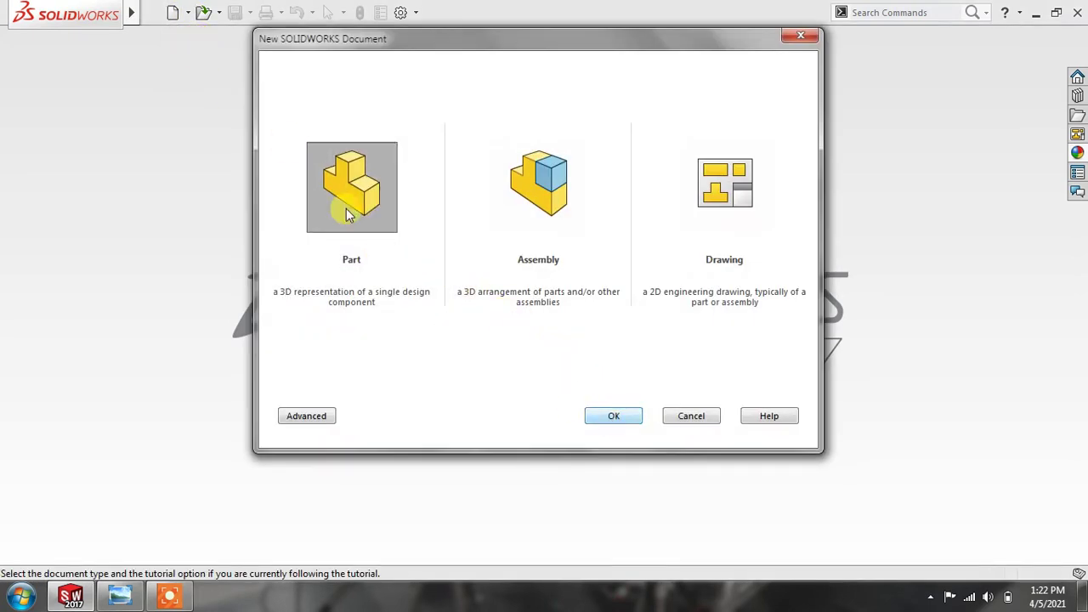
{"action": "left_click", "coordinate": [614, 416]}
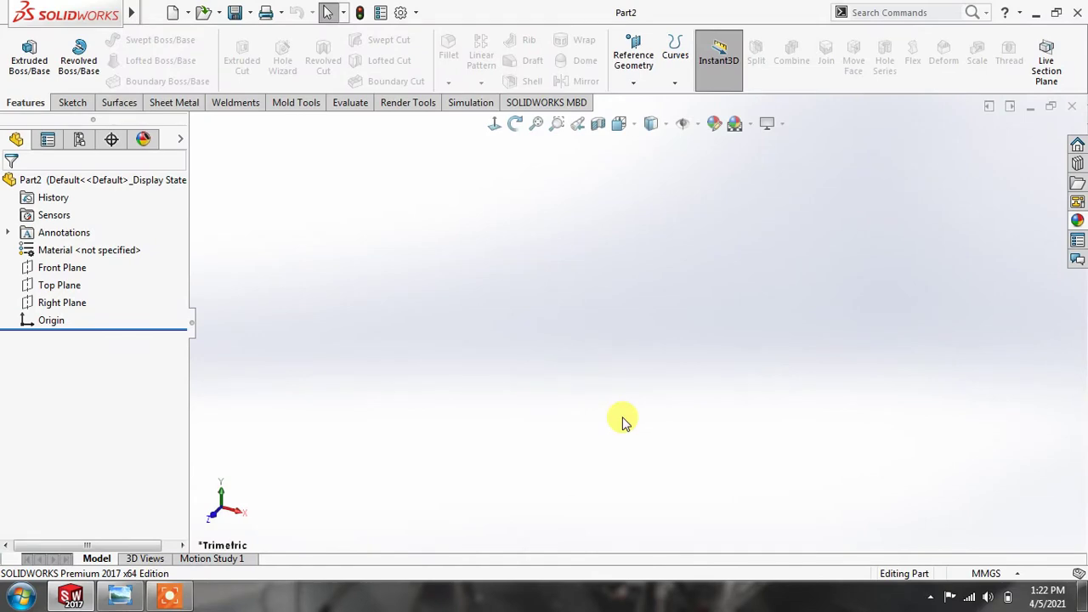
Resize the part window and the crank drawing's window so they sit side by side.
{"action": "left_click", "coordinate": [1056, 11]}
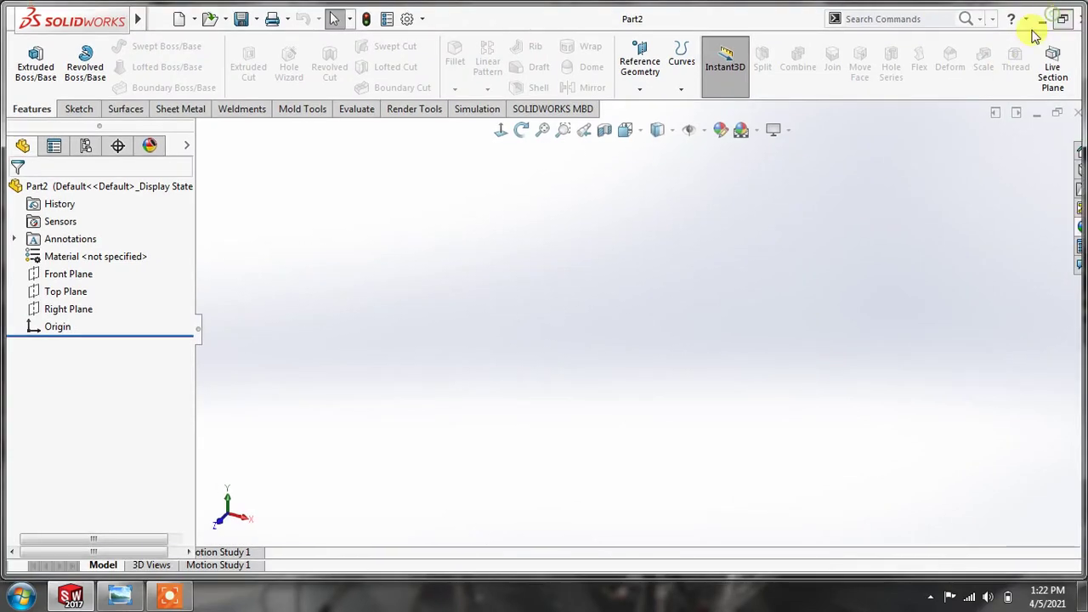
{"action": "left_click_drag", "start_coordinate": [551, 257], "coordinate": [334, 264]}
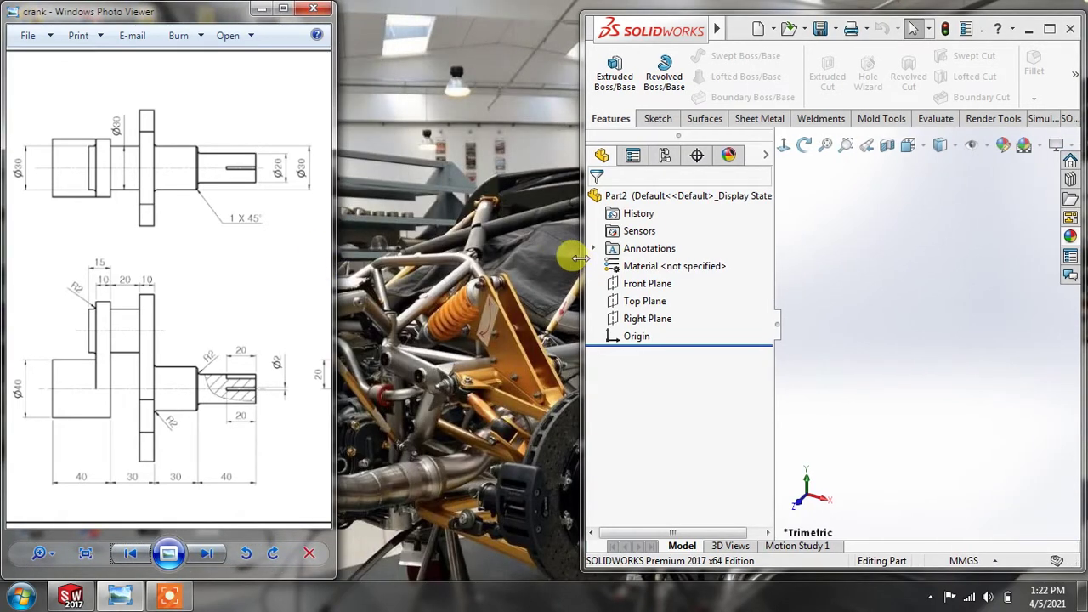
{"action": "mouse_move", "coordinate": [573, 250]}
{"action": "left_mouse_down"}
{"action": "mouse_move", "coordinate": [428, 259]}
{"action": "mouse_move", "coordinate": [328, 284]}
{"action": "mouse_move", "coordinate": [359, 287]}
{"action": "mouse_move", "coordinate": [177, 286]}
{"action": "mouse_move", "coordinate": [97, 265]}
{"action": "mouse_move", "coordinate": [250, 257]}
{"action": "mouse_move", "coordinate": [219, 265]}
{"action": "left_mouse_up"}
Enlarge the crank drawing to full screen and examine the shaft's views and dimensions.
{"action": "scroll", "coordinate": [216, 265], "scroll_direction": "down", "scroll_amount": 1}
{"action": "scroll", "coordinate": [165, 325], "scroll_direction": "up", "scroll_amount": 1}
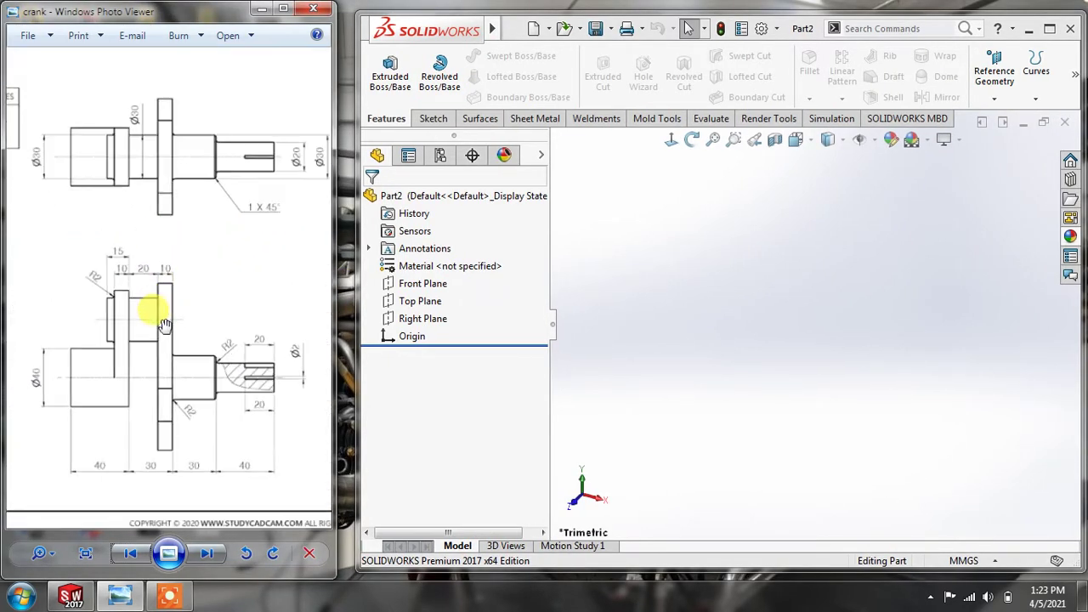
{"action": "mouse_move", "coordinate": [165, 324]}
{"action": "left_mouse_down"}
{"action": "mouse_move", "coordinate": [133, 311]}
{"action": "mouse_move", "coordinate": [266, 77]}
{"action": "left_mouse_up"}
{"action": "left_click", "coordinate": [287, 10]}
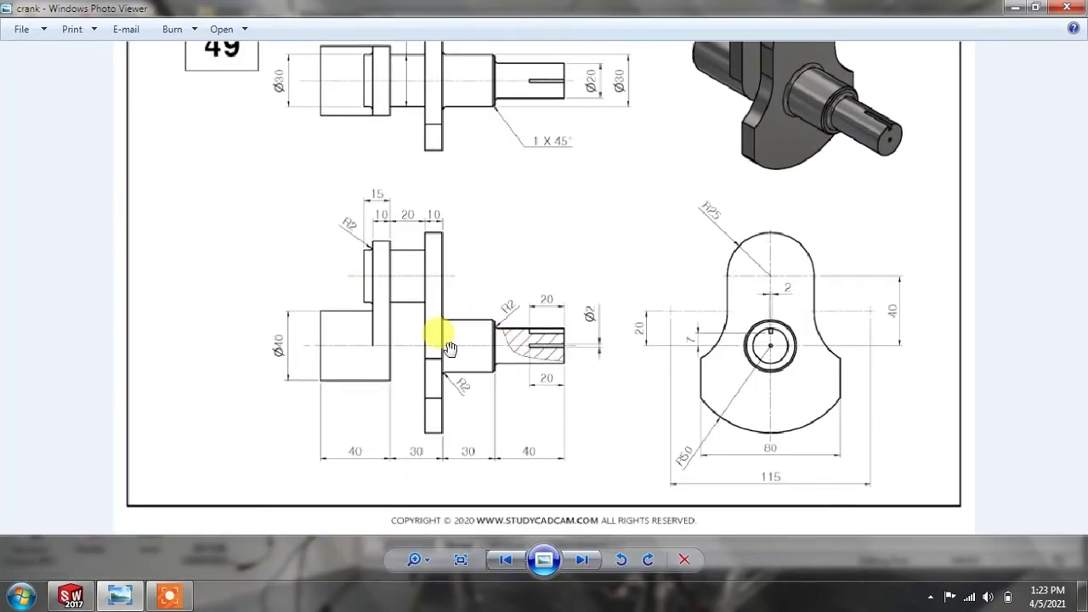
{"action": "left_click_drag", "start_coordinate": [598, 196], "coordinate": [598, 228]}
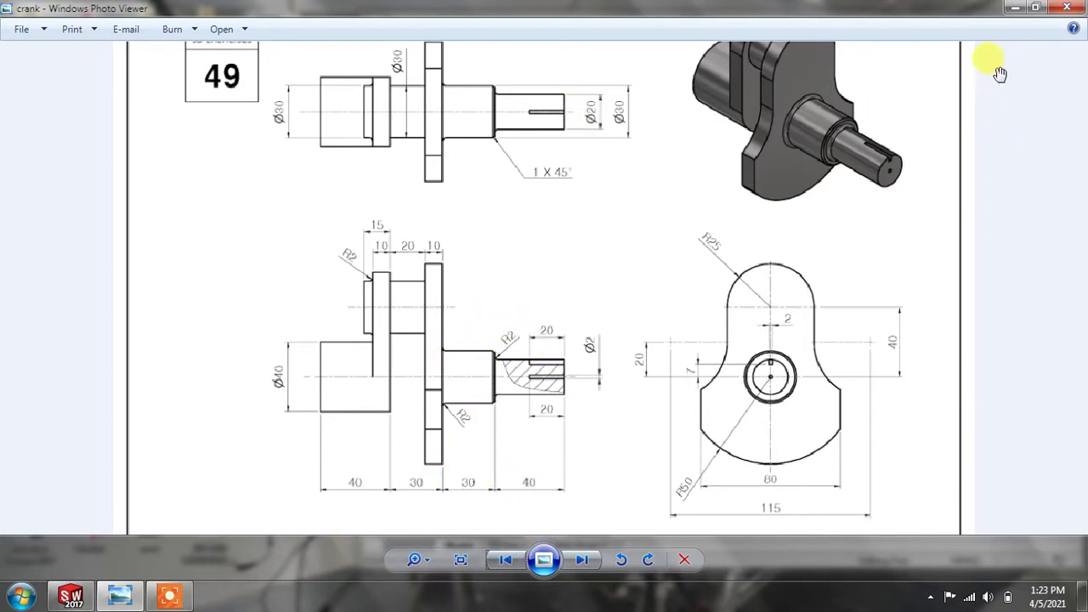
Restore the crank drawing beside the part with its front view in sight, and narrow the part's feature tree.
{"action": "left_click", "coordinate": [1036, 10]}
{"action": "mouse_move", "coordinate": [306, 295]}
{"action": "left_mouse_down"}
{"action": "mouse_move", "coordinate": [170, 292]}
{"action": "mouse_move", "coordinate": [117, 270]}
{"action": "mouse_move", "coordinate": [112, 245]}
{"action": "mouse_move", "coordinate": [125, 270]}
{"action": "left_mouse_up"}
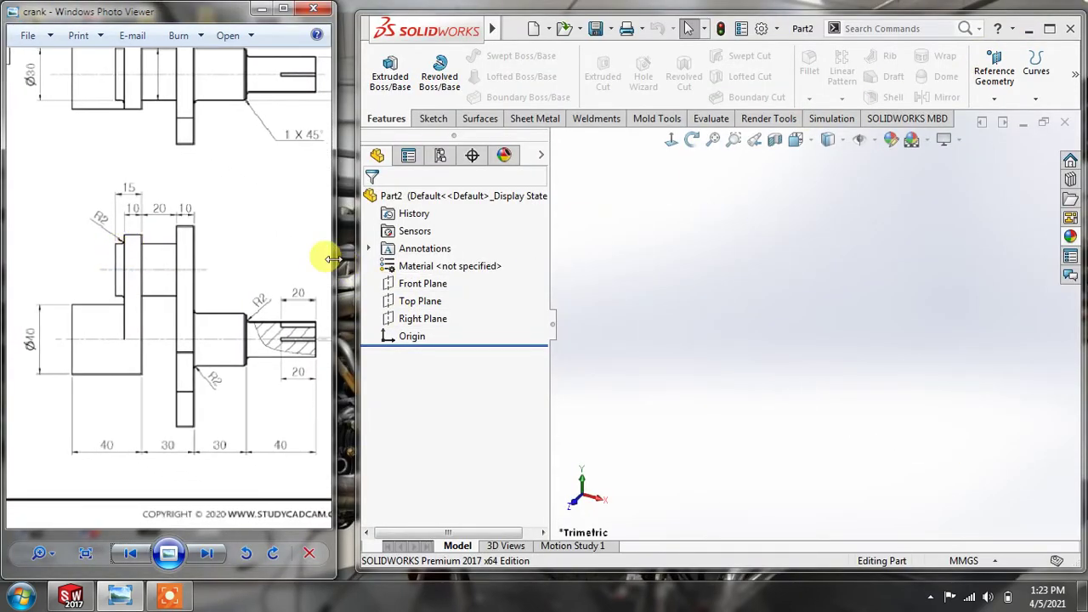
{"action": "left_click_drag", "start_coordinate": [331, 259], "coordinate": [349, 258]}
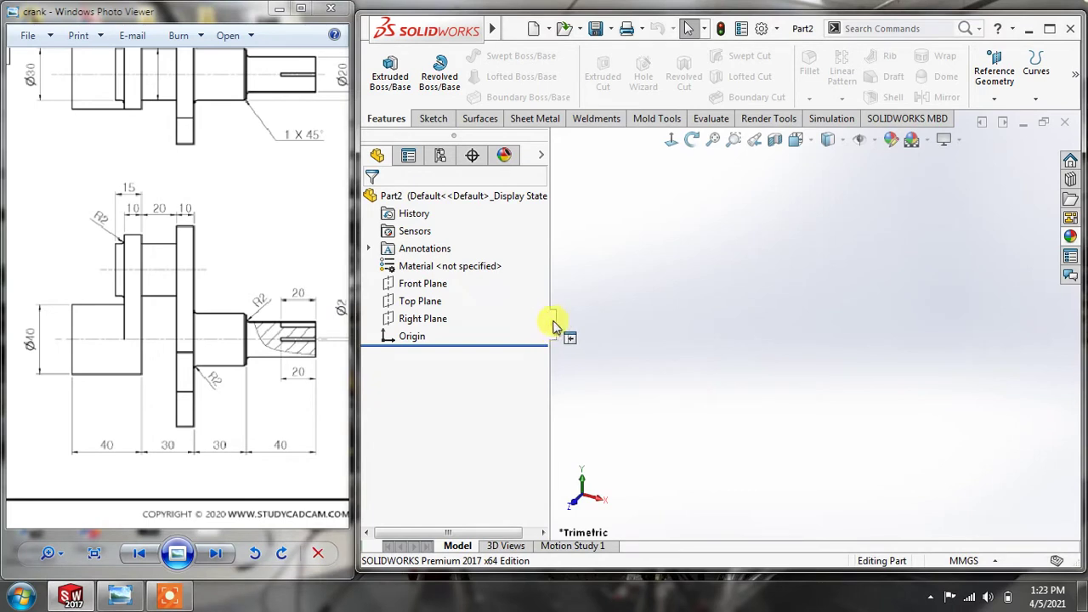
{"action": "left_click_drag", "start_coordinate": [552, 326], "coordinate": [482, 331]}
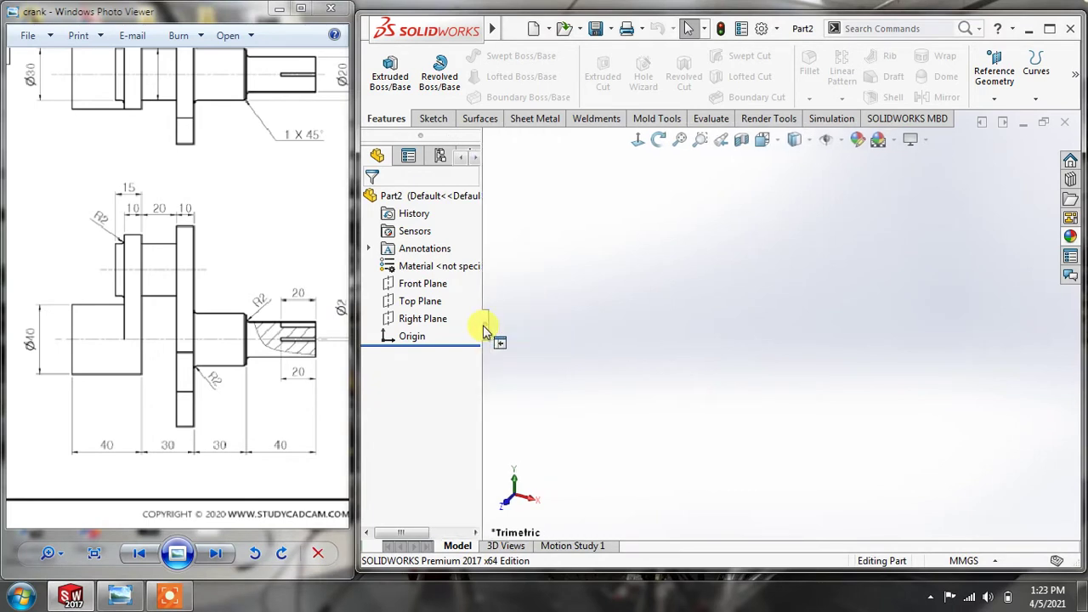
Sketch a closed, stepped half-shaft profile on the Top Plane, starting at the origin and about 96 mm long, with the thinner end away from the origin.
{"action": "left_click", "coordinate": [419, 301]}
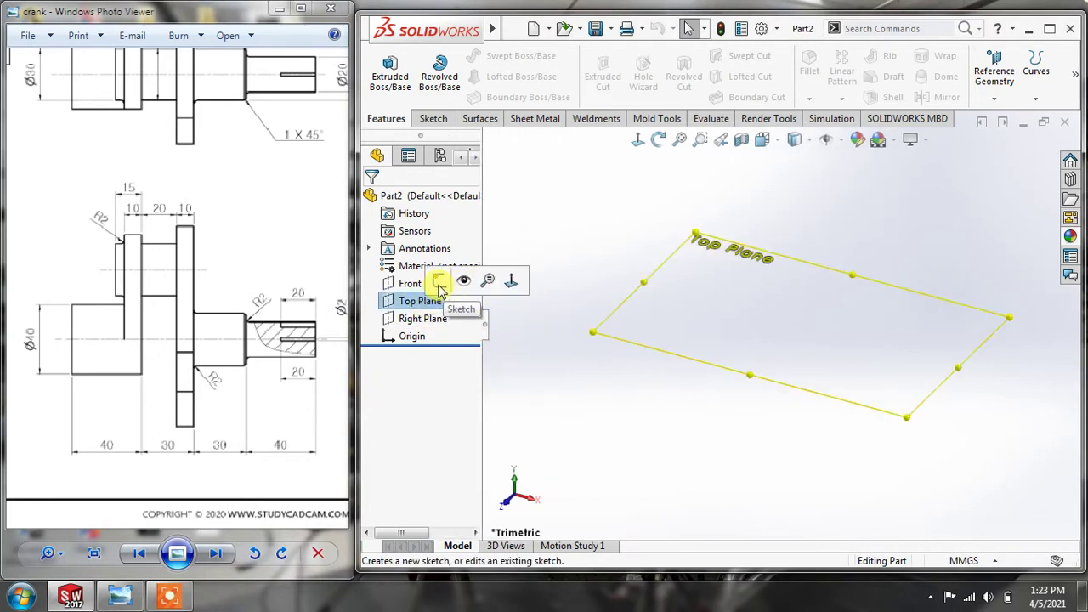
{"action": "left_click", "coordinate": [439, 283]}
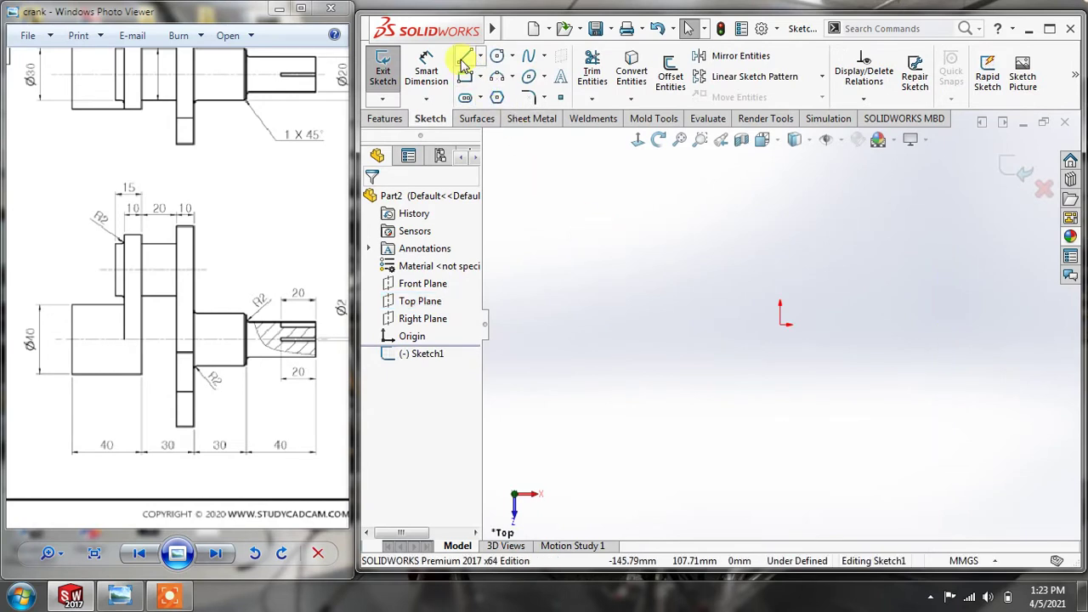
{"action": "left_click", "coordinate": [464, 60]}
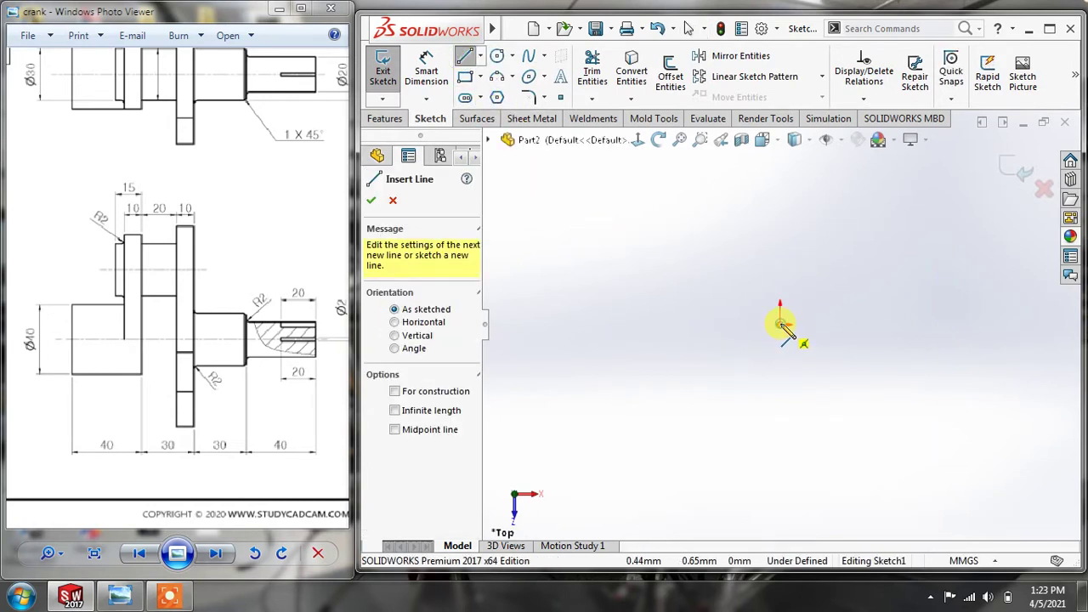
{"action": "left_click", "coordinate": [780, 324]}
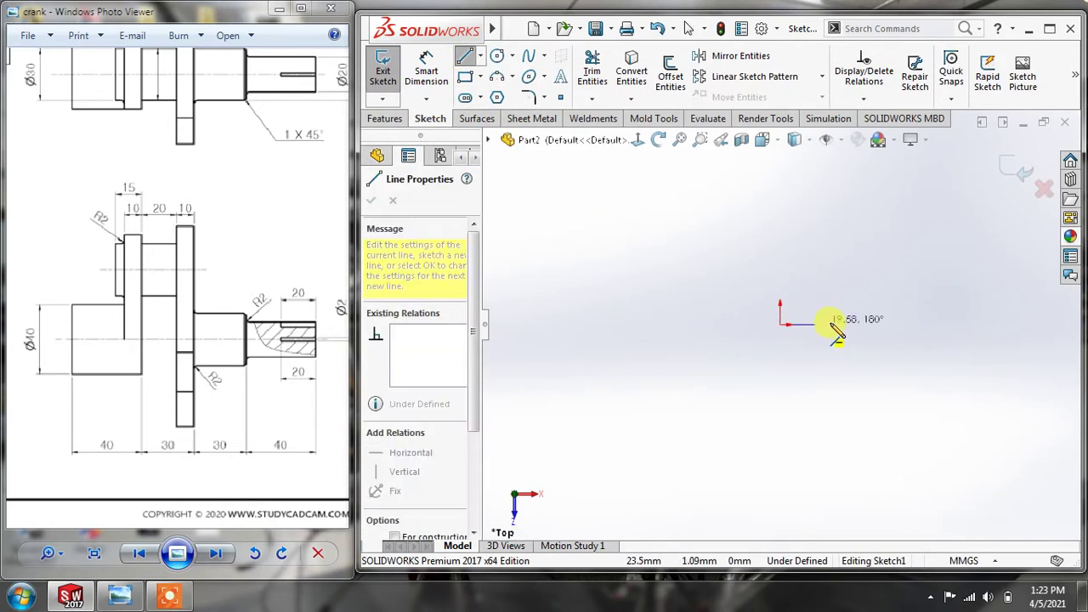
{"action": "left_click", "coordinate": [957, 324]}
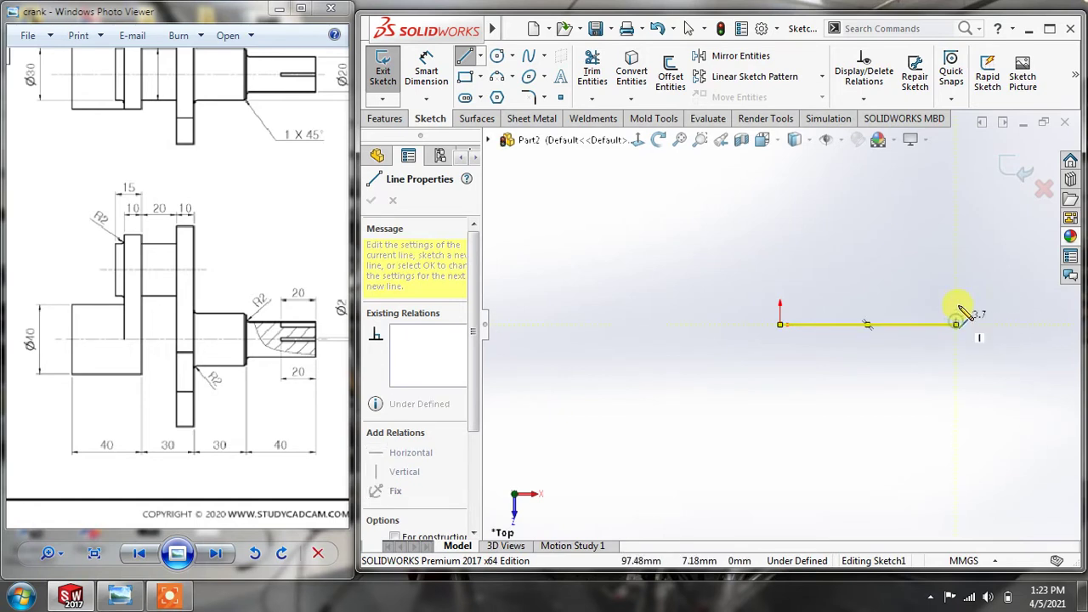
{"action": "left_click", "coordinate": [956, 296]}
{"action": "left_click", "coordinate": [898, 296]}
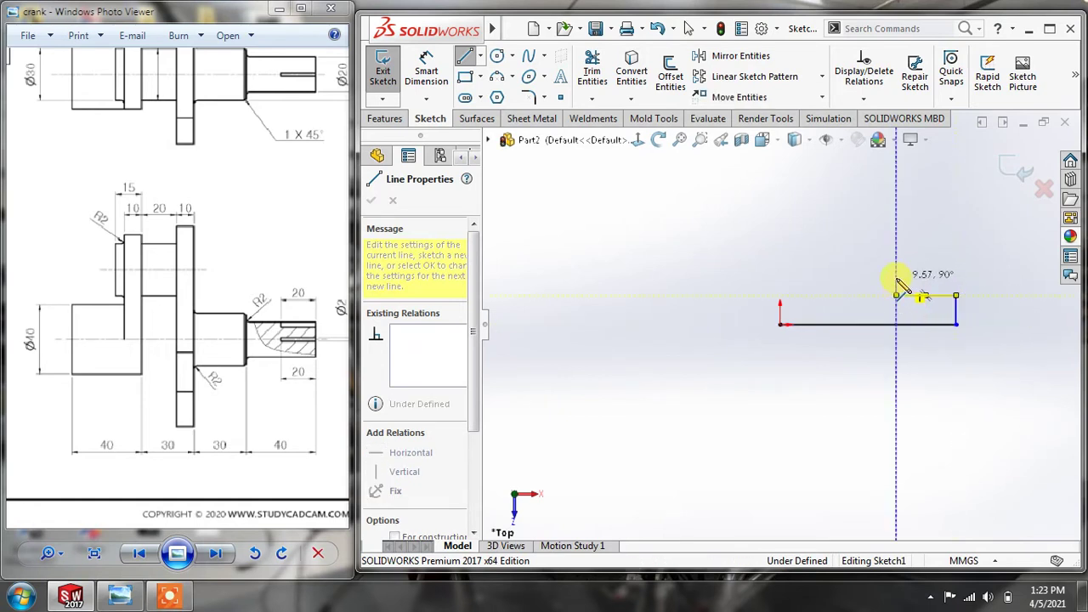
{"action": "left_click", "coordinate": [897, 278]}
{"action": "left_click", "coordinate": [779, 278]}
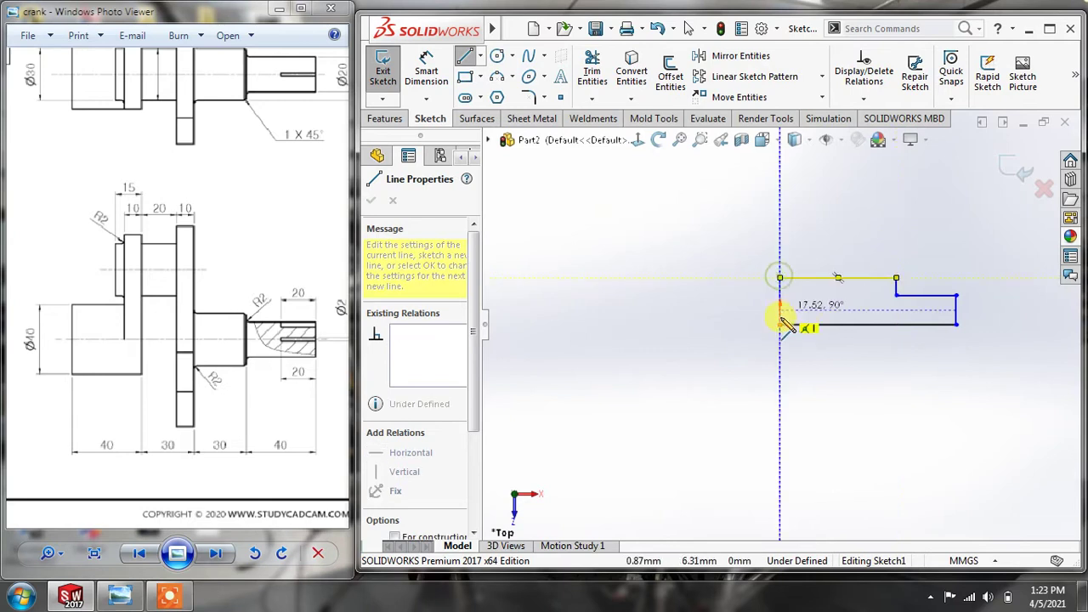
{"action": "left_click", "coordinate": [780, 324]}
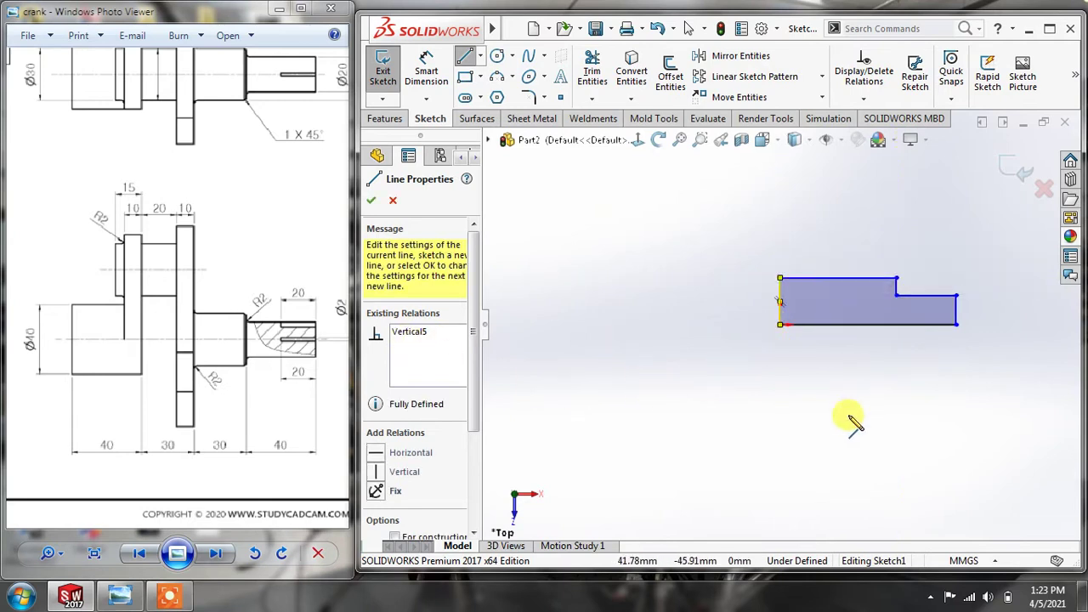
Dimension the profile's long base line to 70 mm.
{"action": "left_click", "coordinate": [426, 72]}
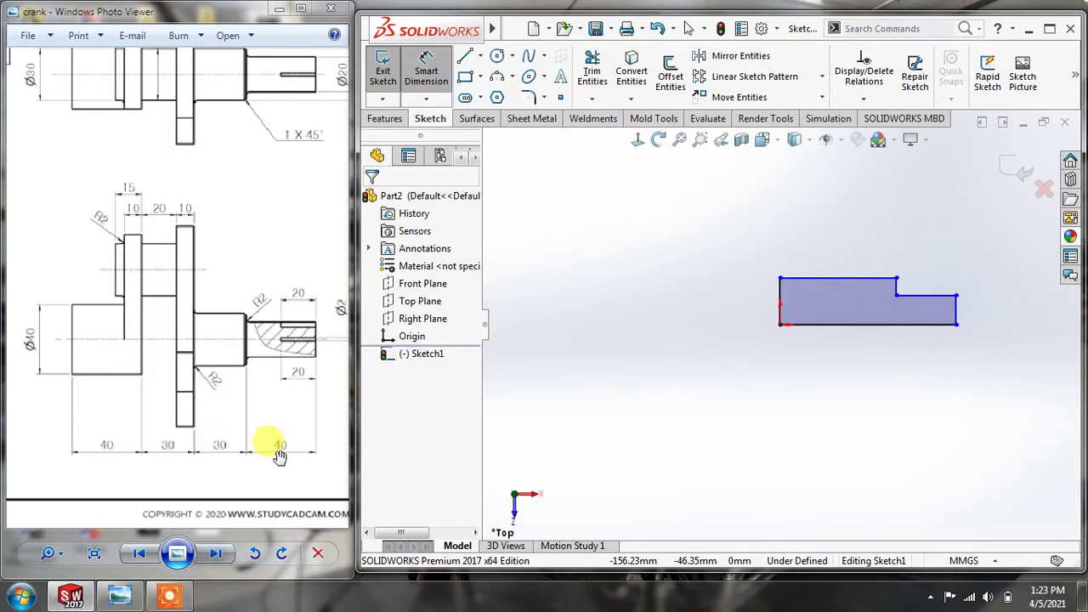
{"action": "left_click", "coordinate": [830, 324]}
{"action": "left_click", "coordinate": [843, 354]}
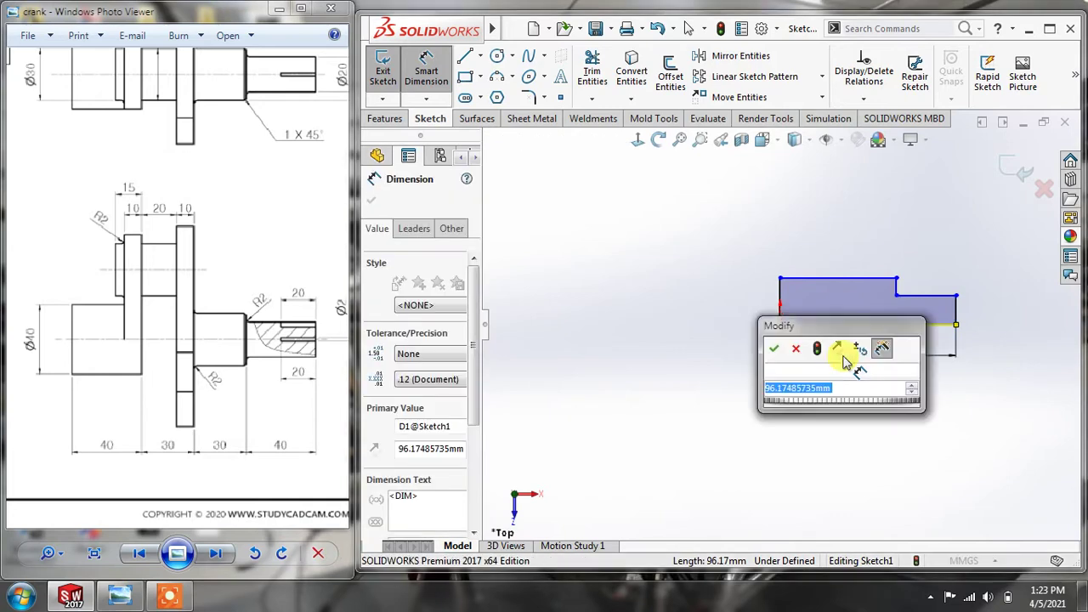
{"action": "type", "text": "70"}
{"action": "key", "text": "Return"}
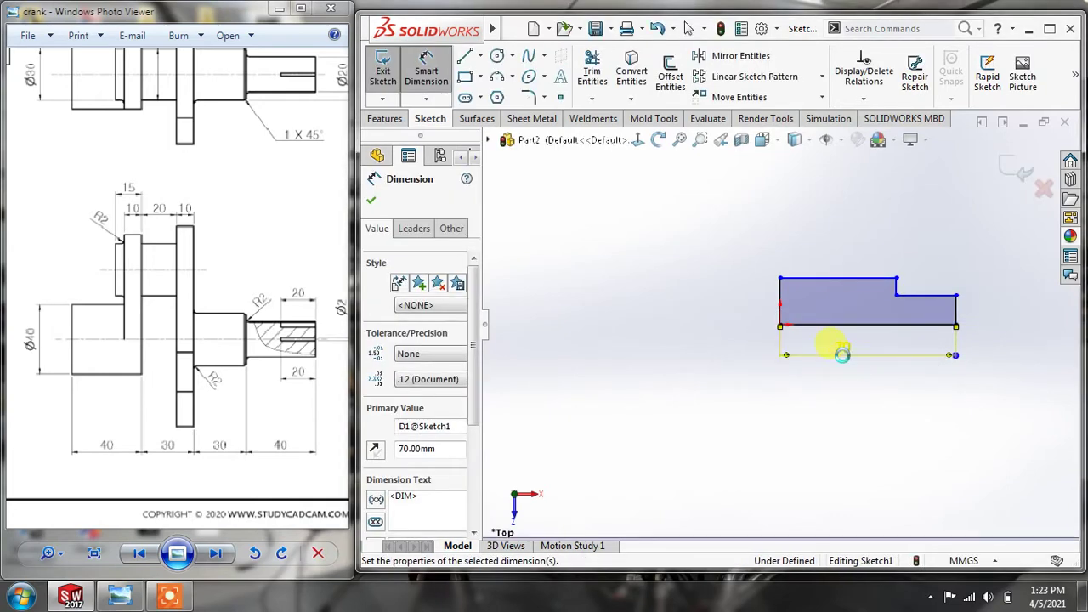
Consult the shaft diameters in the drawing and dimension the short end line of the thinner section to 10 mm.
{"action": "left_click", "coordinate": [255, 267]}
{"action": "scroll", "coordinate": [292, 206], "scroll_direction": "up", "scroll_amount": 3}
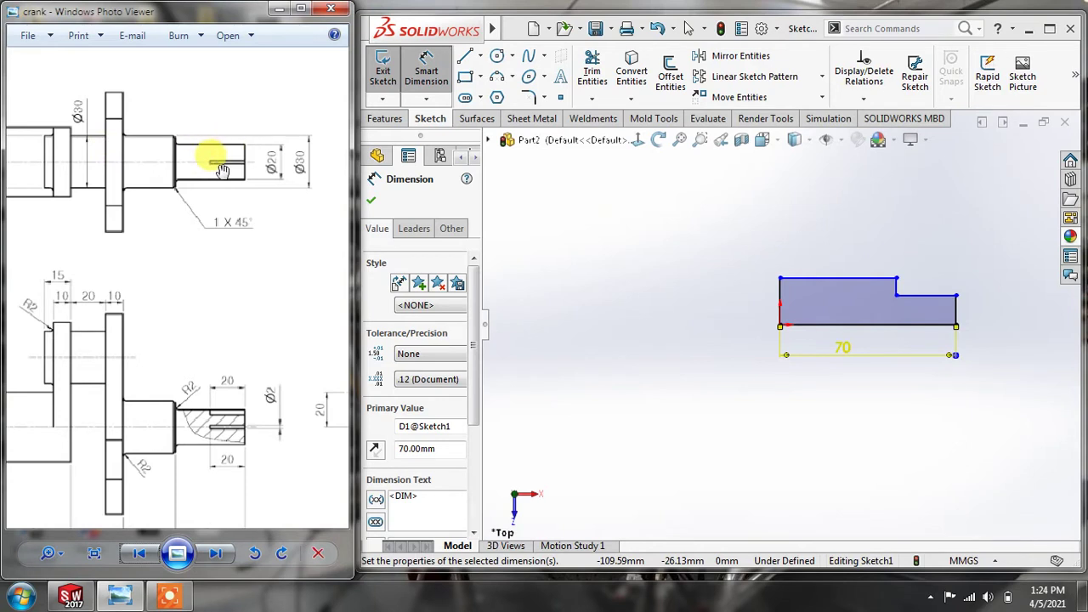
{"action": "left_click", "coordinate": [1001, 366]}
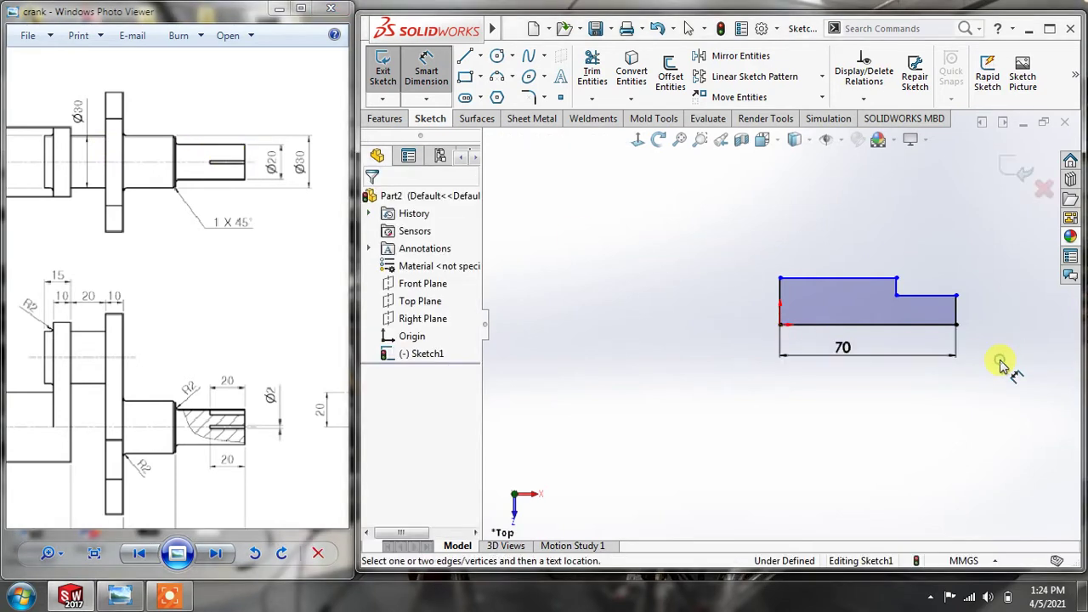
{"action": "left_click", "coordinate": [958, 310]}
{"action": "left_click", "coordinate": [983, 313]}
{"action": "type", "text": "10"}
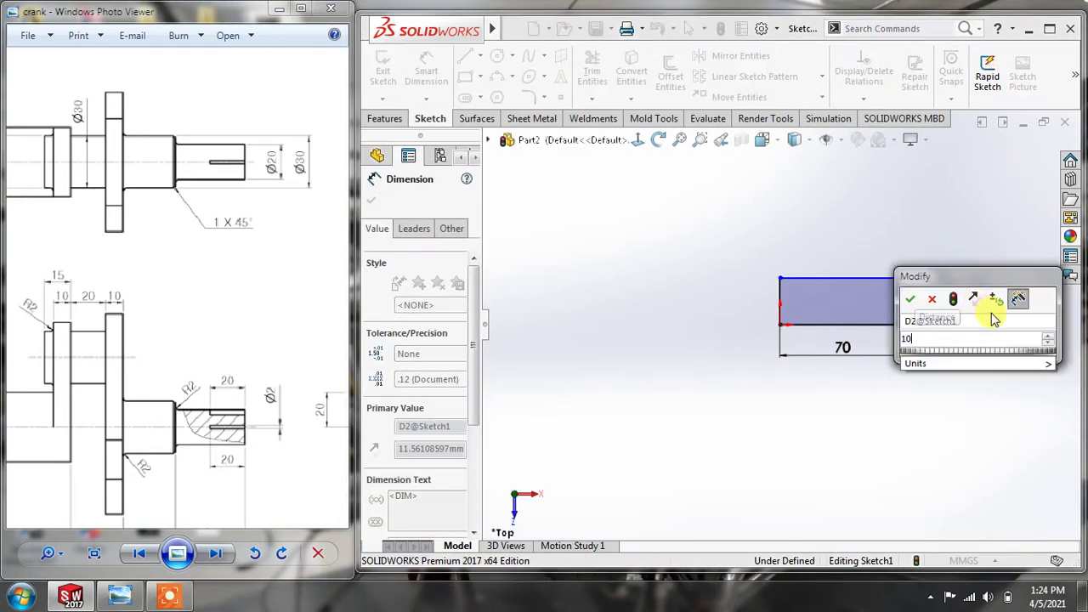
{"action": "key", "text": "Return"}
{"action": "left_click", "coordinate": [983, 384]}
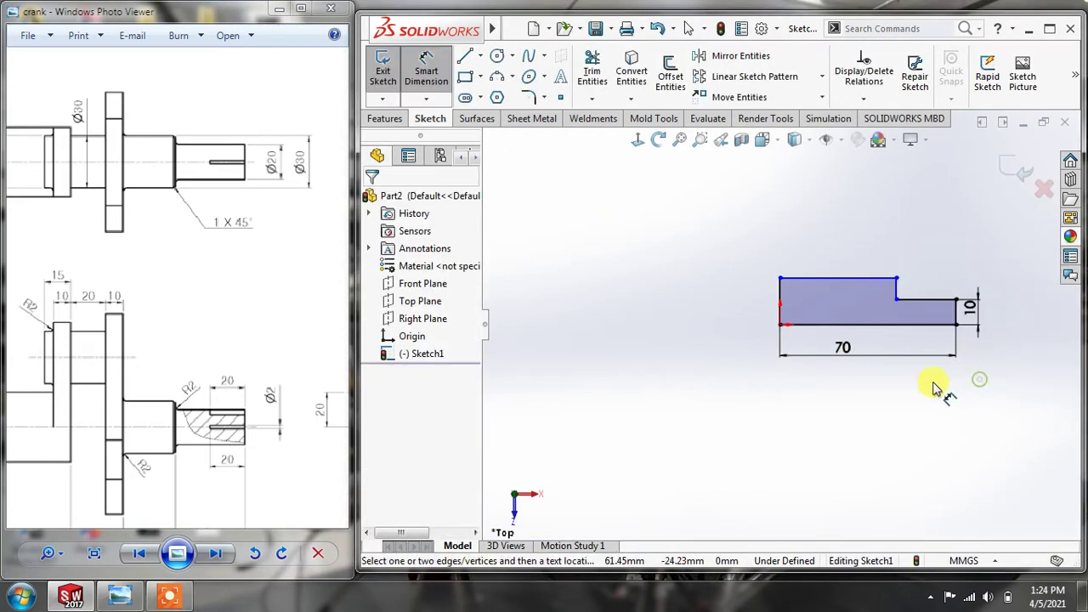
Dimension the distance between the base line and the upper edge of the thicker section to 15 mm.
{"action": "left_click", "coordinate": [931, 325]}
{"action": "left_click", "coordinate": [850, 278]}
{"action": "left_click", "coordinate": [1006, 291]}
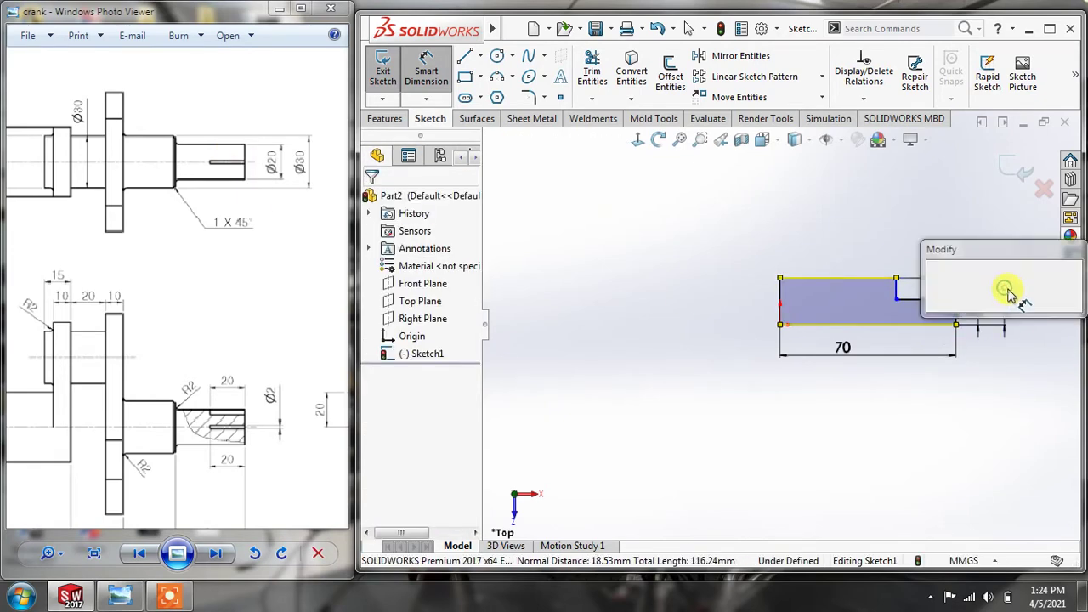
{"action": "type", "text": "15"}
{"action": "key", "text": "Return"}
{"action": "left_click", "coordinate": [991, 410]}
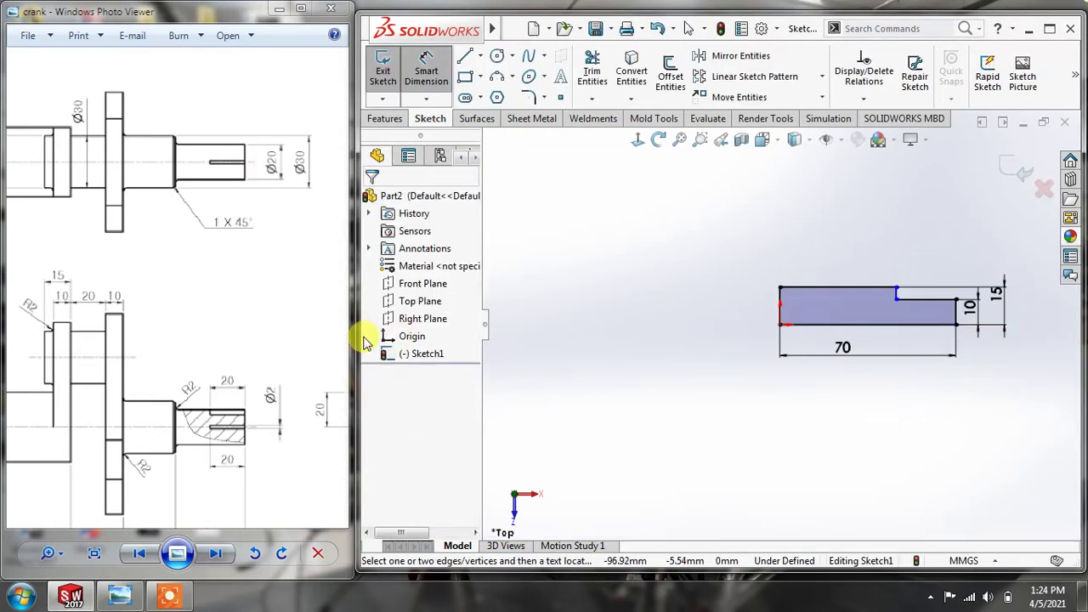
Consult the section lengths in the drawing, dimension the thicker section's upper edge to 30 mm, and exit the sketch.
{"action": "mouse_move", "coordinate": [265, 401]}
{"action": "left_mouse_down"}
{"action": "mouse_move", "coordinate": [281, 386]}
{"action": "mouse_move", "coordinate": [261, 344]}
{"action": "mouse_move", "coordinate": [263, 369]}
{"action": "mouse_move", "coordinate": [283, 347]}
{"action": "left_mouse_up"}
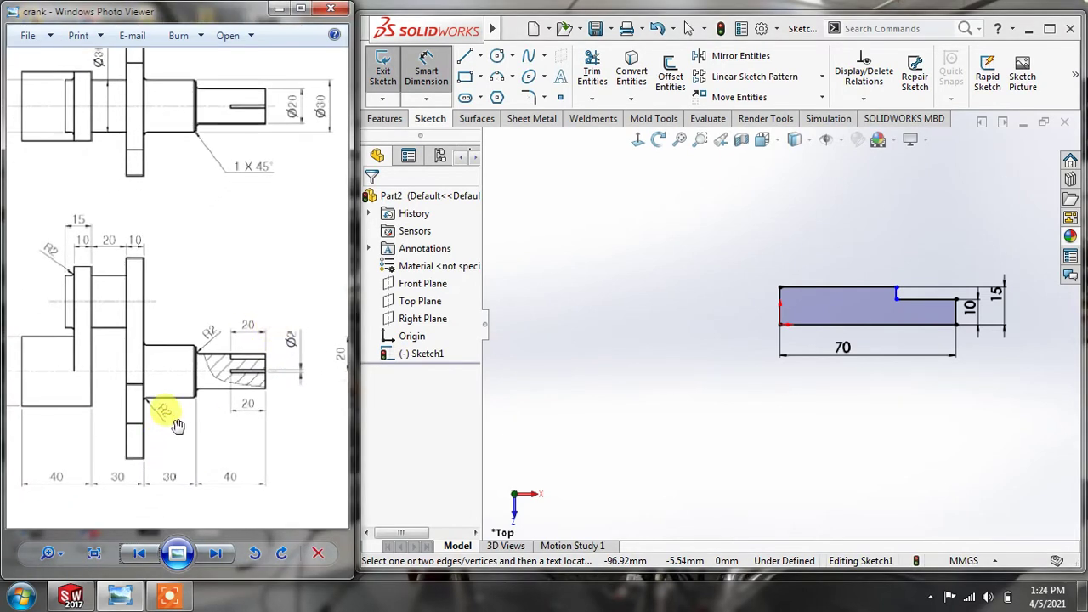
{"action": "left_click", "coordinate": [829, 290]}
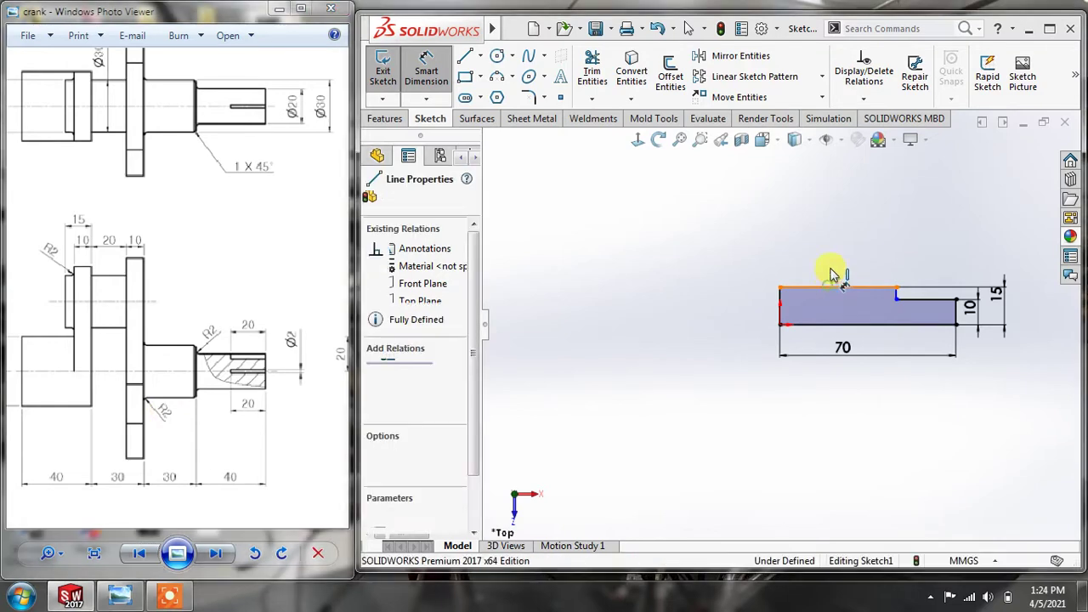
{"action": "left_click", "coordinate": [831, 256]}
{"action": "type", "text": "30"}
{"action": "key", "text": "Return"}
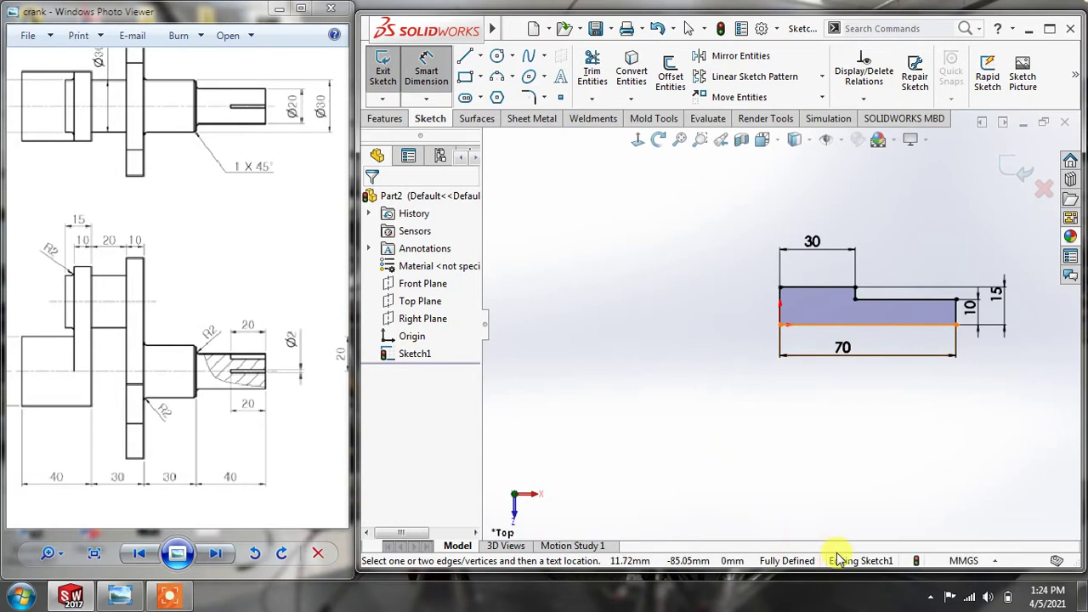
{"action": "right_click", "coordinate": [629, 292]}
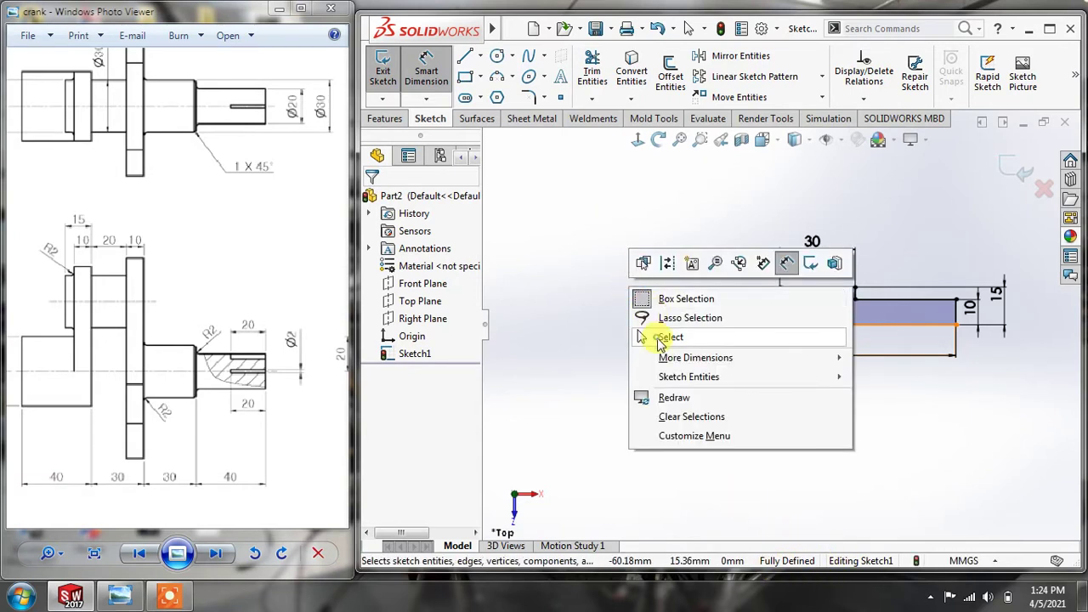
{"action": "left_click", "coordinate": [644, 335]}
{"action": "left_click", "coordinate": [1012, 171]}
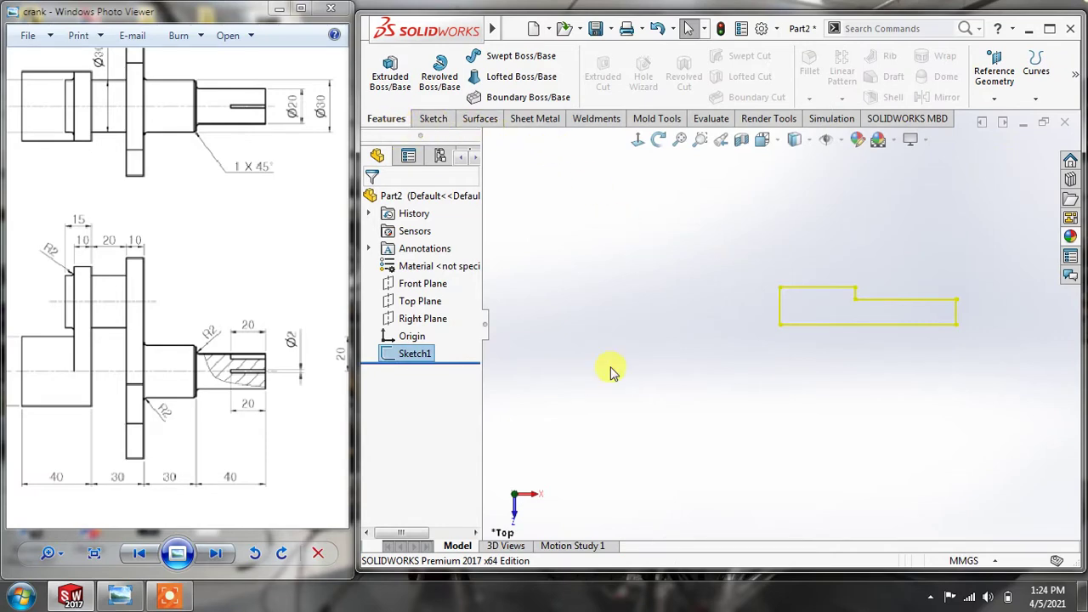
Revolve the stepped half-profile 360 degrees about its long base line to form the solid shaft.
{"action": "left_click", "coordinate": [390, 72]}
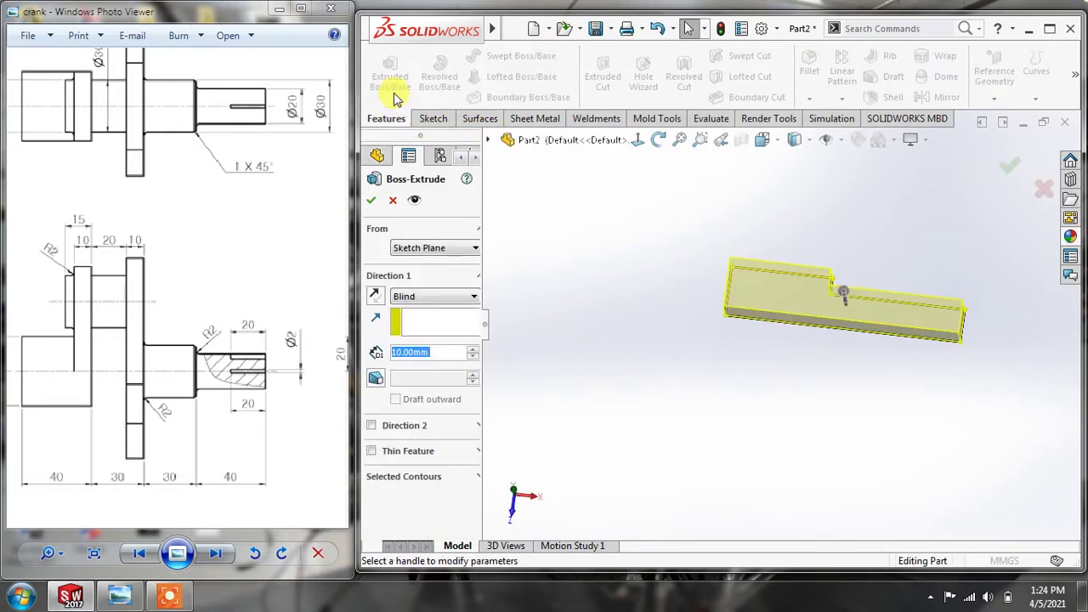
{"action": "left_click", "coordinate": [392, 201]}
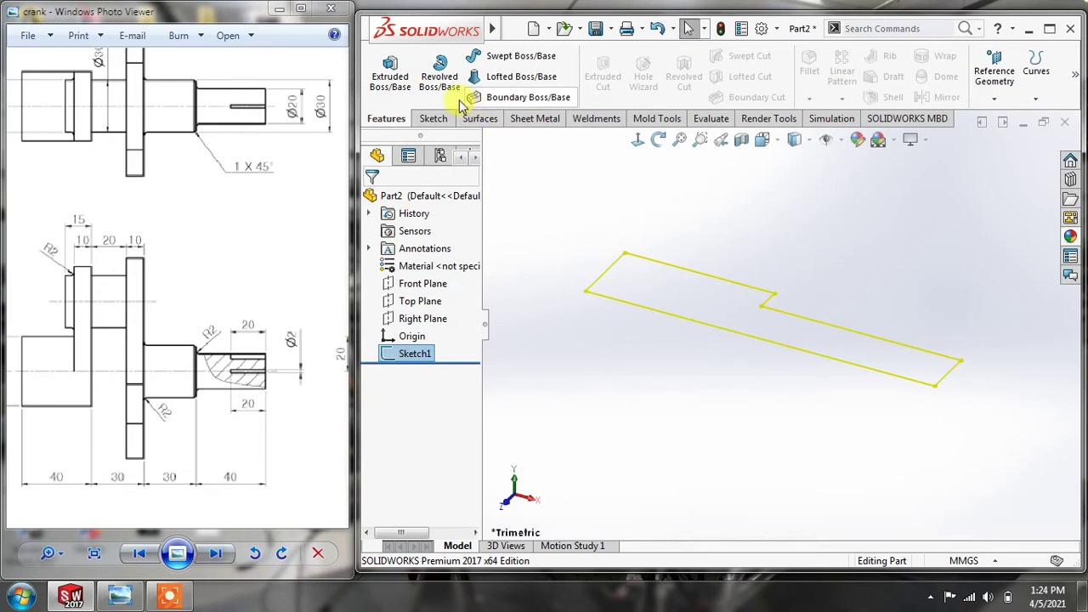
{"action": "left_click", "coordinate": [440, 73]}
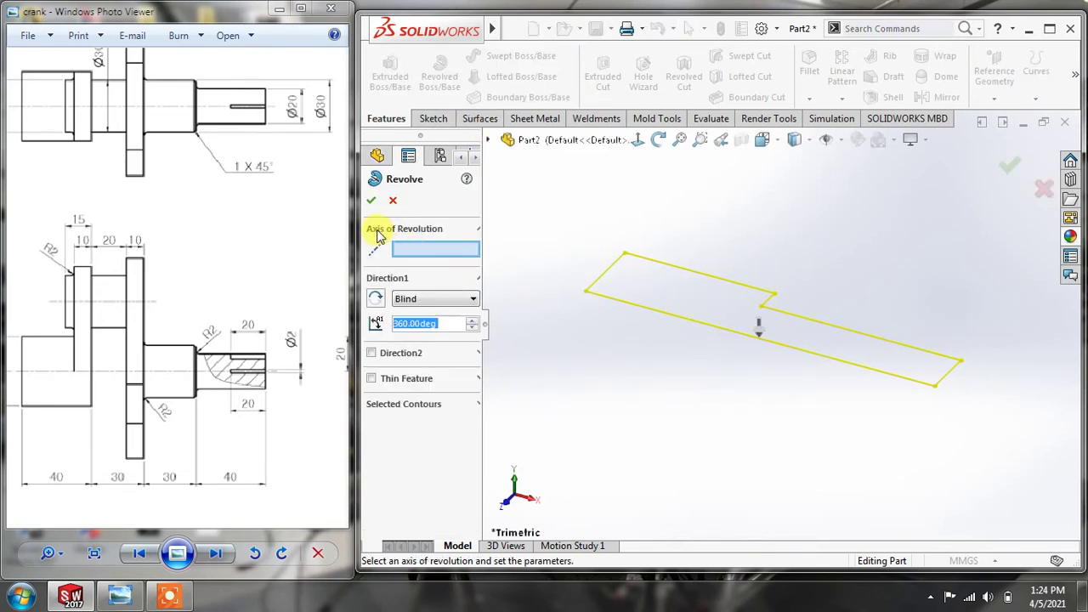
{"action": "left_click", "coordinate": [669, 320]}
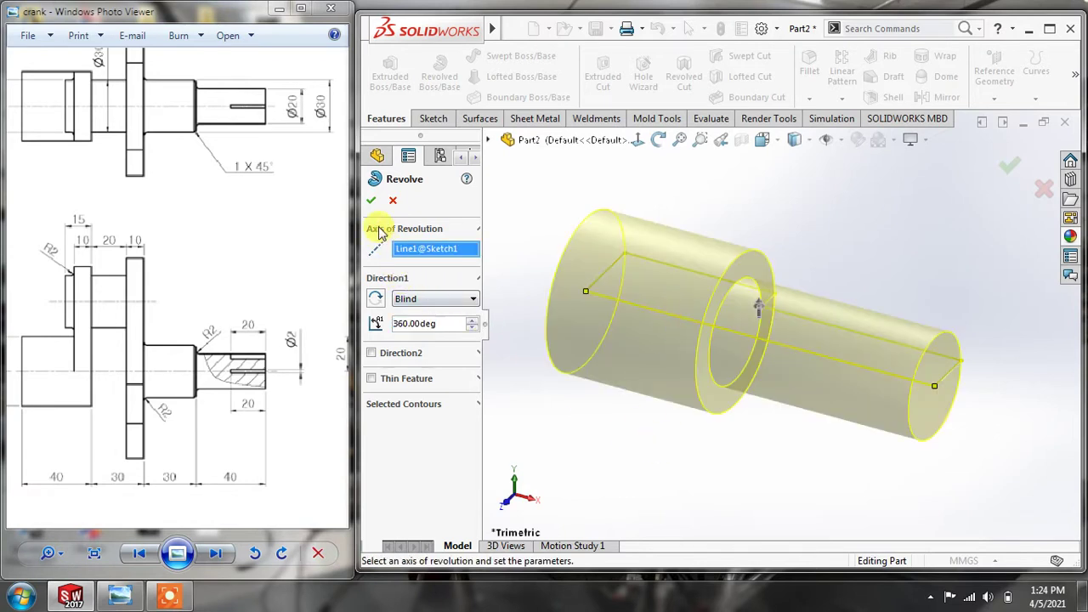
{"action": "left_click", "coordinate": [372, 201]}
Consult the crank web outline in the drawing and start a sketch on the flat end face of the thicker shaft section, viewed face-on.
{"action": "middle_click_drag", "start_coordinate": [665, 437], "coordinate": [484, 440]}
{"action": "scroll", "coordinate": [665, 421], "scroll_direction": "down", "scroll_amount": 1}
{"action": "scroll", "coordinate": [664, 416], "scroll_direction": "up", "scroll_amount": 3}
{"action": "mouse_move", "coordinate": [189, 330]}
{"action": "left_mouse_down"}
{"action": "mouse_move", "coordinate": [14, 311]}
{"action": "mouse_move", "coordinate": [122, 299]}
{"action": "mouse_move", "coordinate": [214, 247]}
{"action": "mouse_move", "coordinate": [216, 279]}
{"action": "left_mouse_up"}
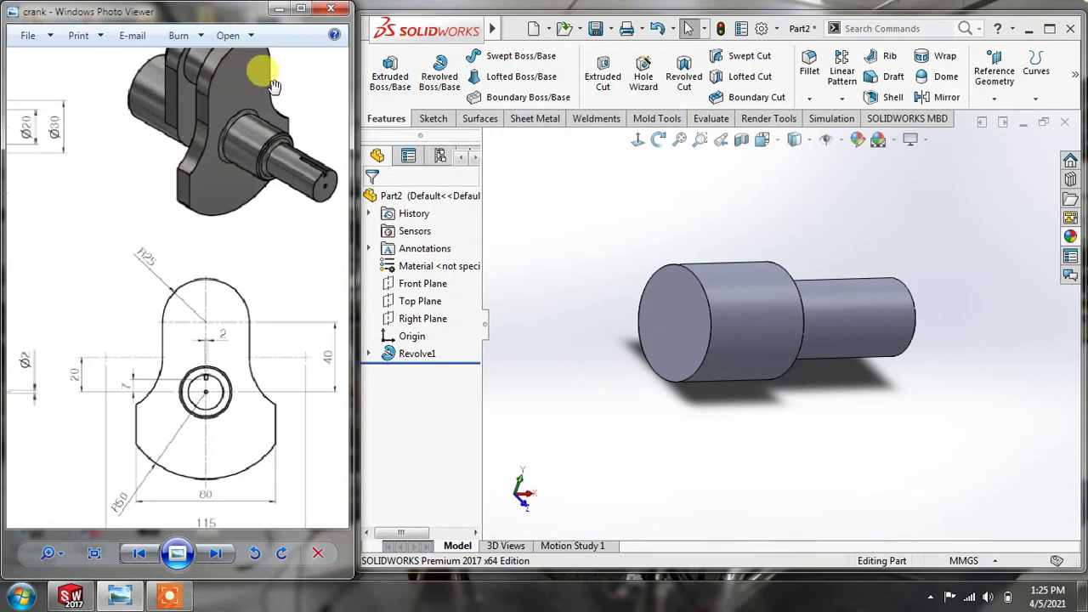
{"action": "mouse_move", "coordinate": [213, 190]}
{"action": "left_mouse_down"}
{"action": "mouse_move", "coordinate": [209, 223]}
{"action": "mouse_move", "coordinate": [212, 200]}
{"action": "left_mouse_up"}
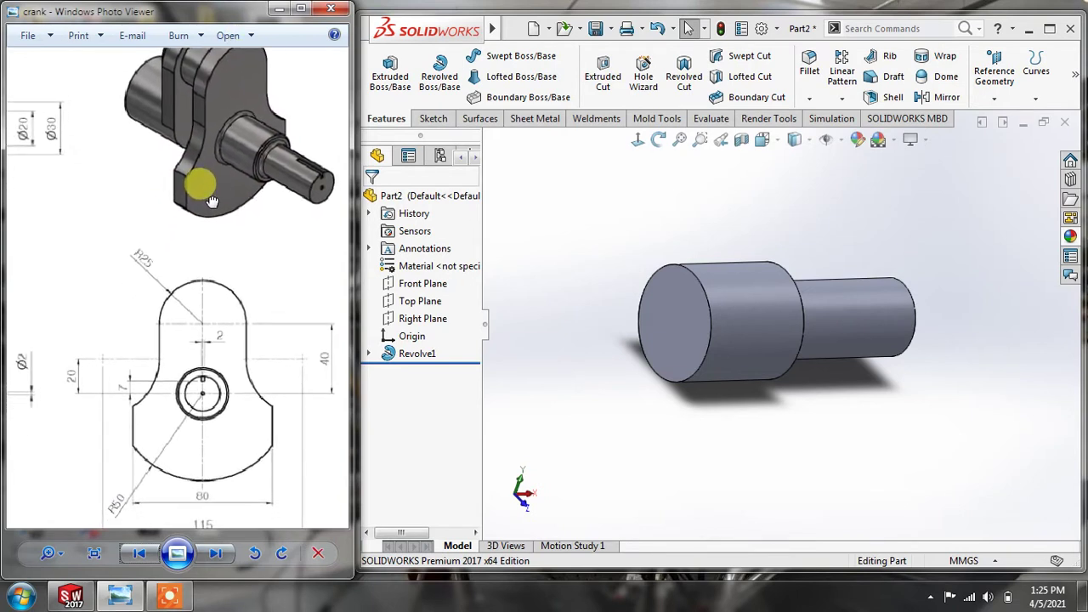
{"action": "mouse_move", "coordinate": [158, 372]}
{"action": "left_mouse_down"}
{"action": "mouse_move", "coordinate": [141, 315]}
{"action": "mouse_move", "coordinate": [161, 291]}
{"action": "left_mouse_up"}
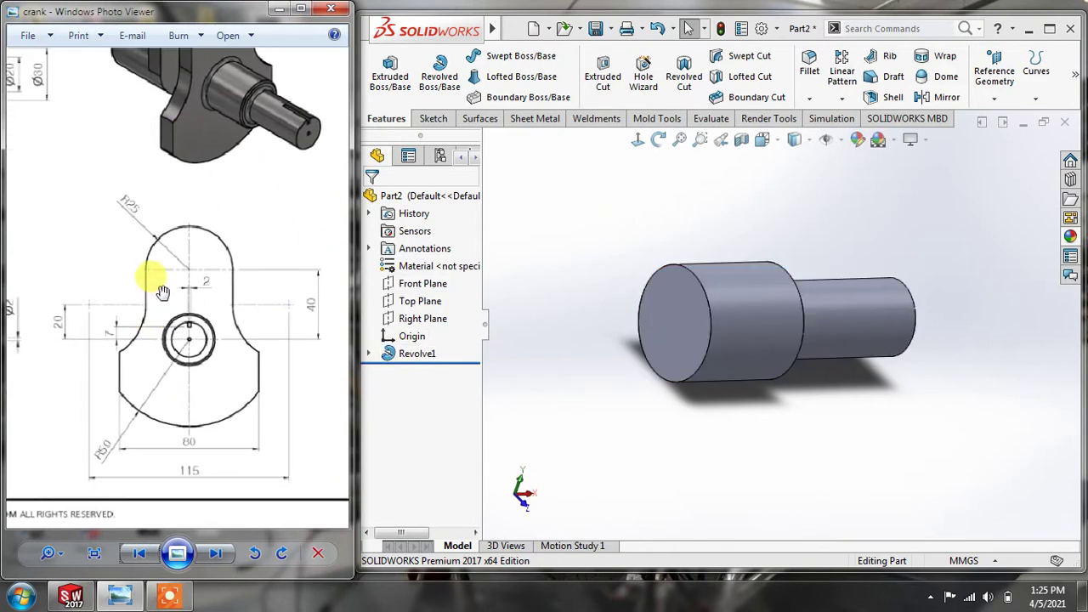
{"action": "left_click", "coordinate": [430, 118]}
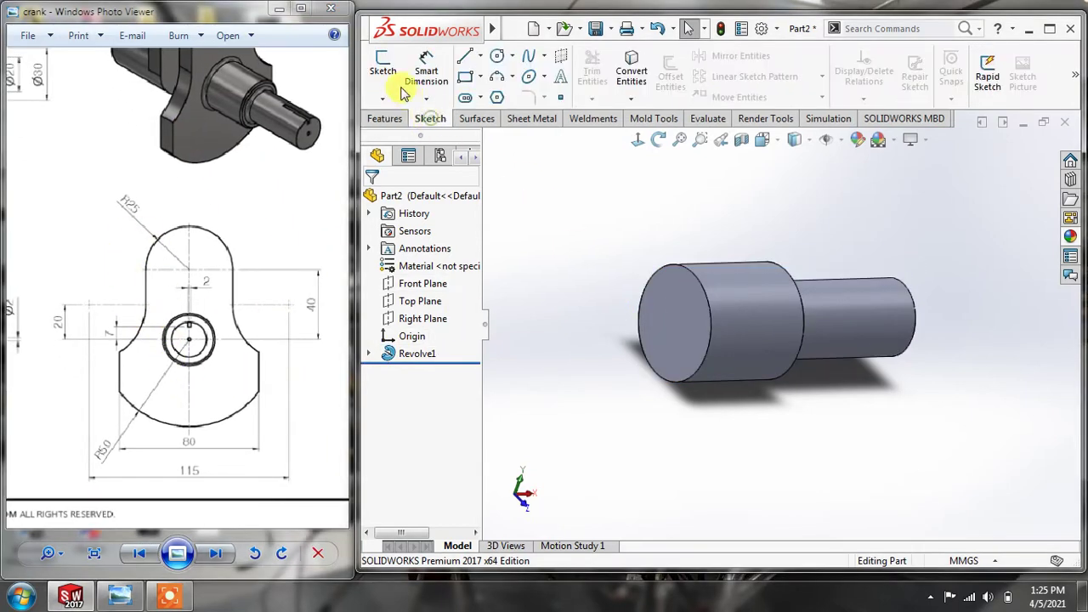
{"action": "left_click", "coordinate": [384, 67]}
{"action": "left_click", "coordinate": [655, 304]}
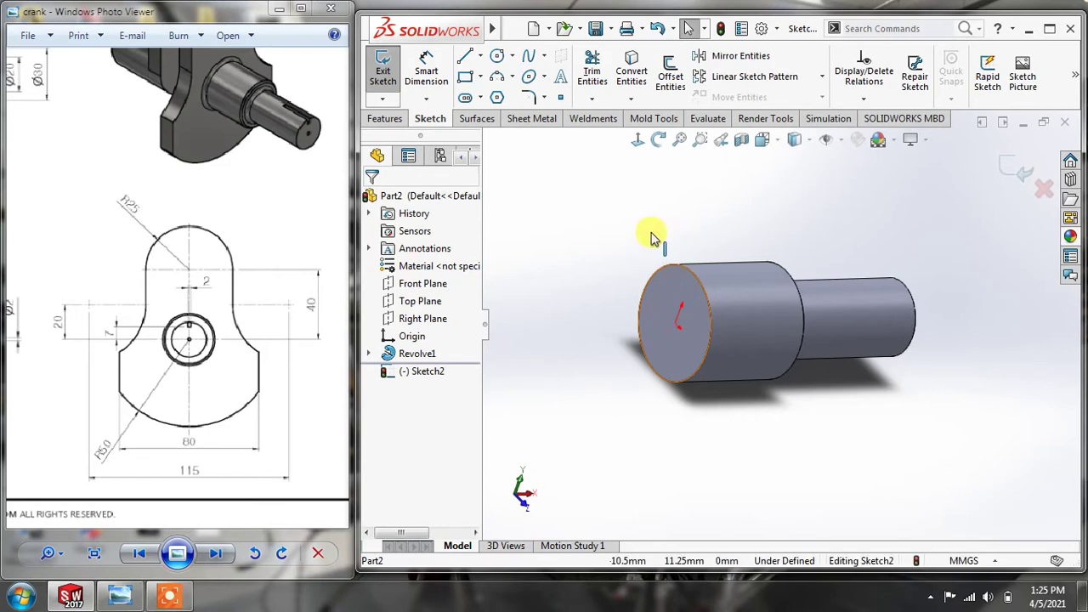
{"action": "left_click", "coordinate": [636, 139]}
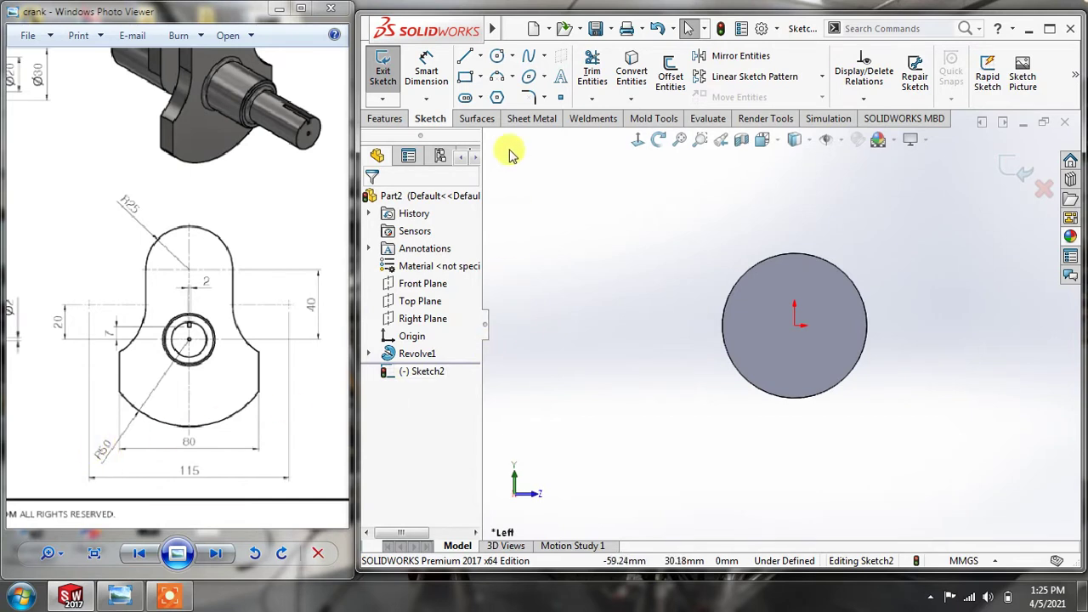
Sketch a circle centred on the origin with a radius of about 26 mm, surrounding the shaft's end face.
{"action": "left_click", "coordinate": [500, 61]}
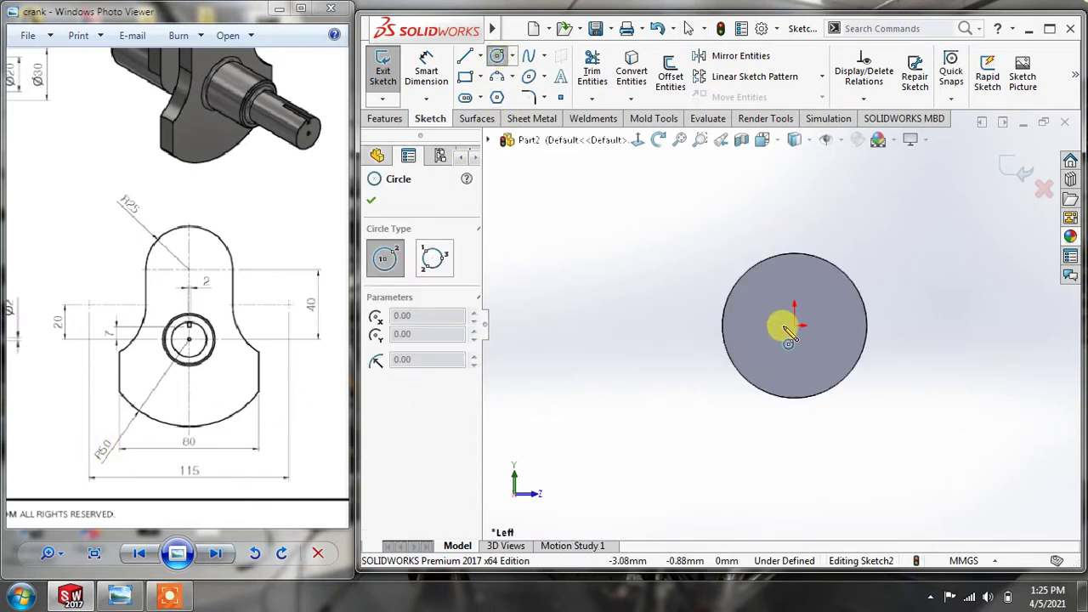
{"action": "left_click", "coordinate": [795, 324]}
{"action": "left_click", "coordinate": [842, 440]}
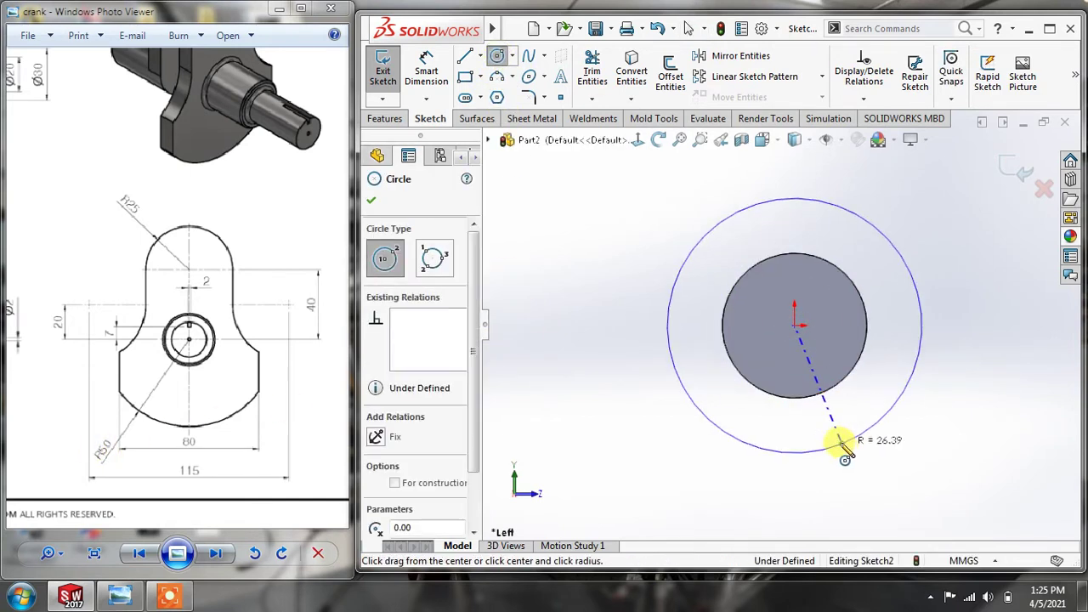
{"action": "left_click", "coordinate": [371, 201]}
Dimension the diameter of the circle centred on the origin to 100 mm.
{"action": "left_click", "coordinate": [427, 70]}
{"action": "left_click", "coordinate": [837, 430]}
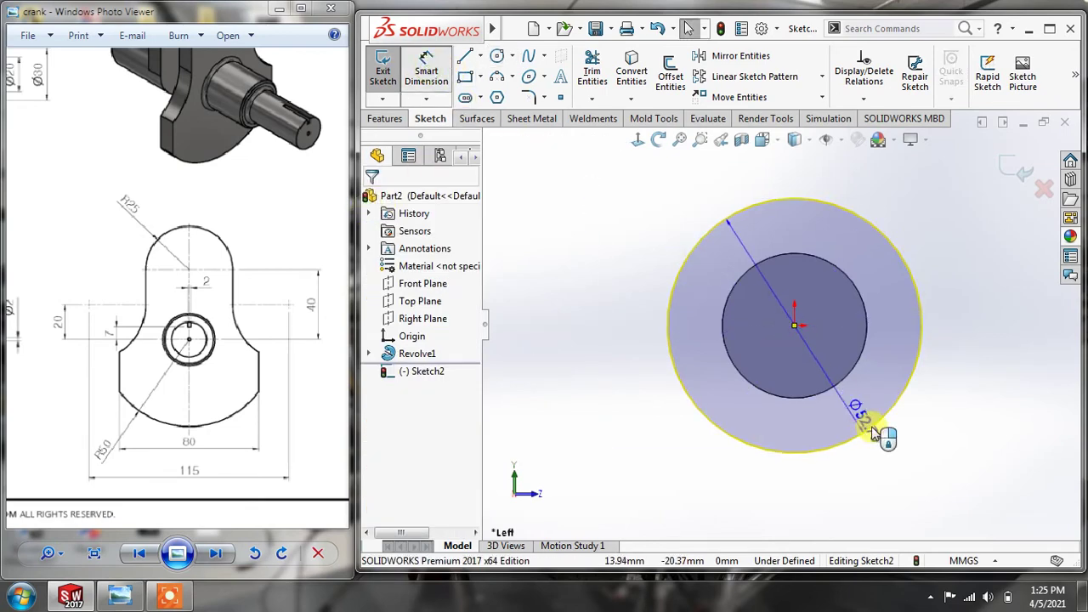
{"action": "left_click", "coordinate": [904, 437]}
{"action": "type", "text": "100"}
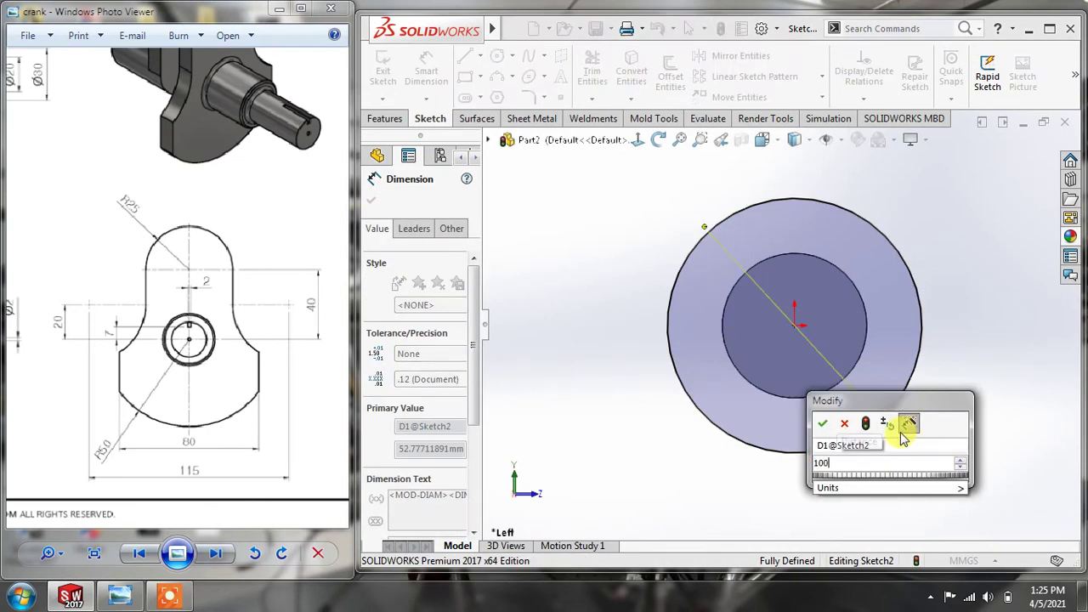
{"action": "key", "text": "Return"}
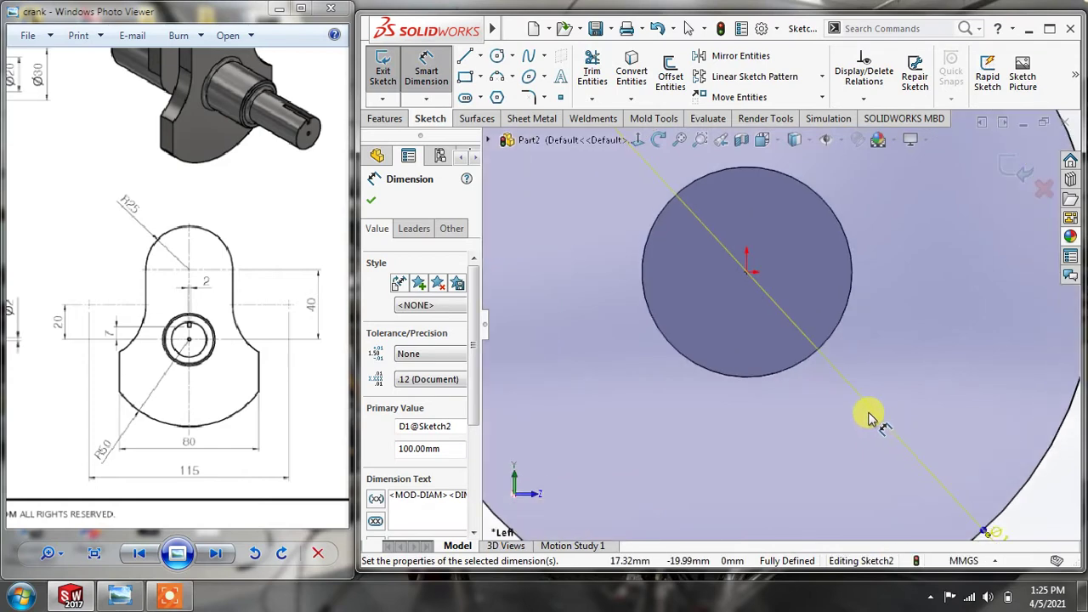
{"action": "left_click", "coordinate": [371, 199]}
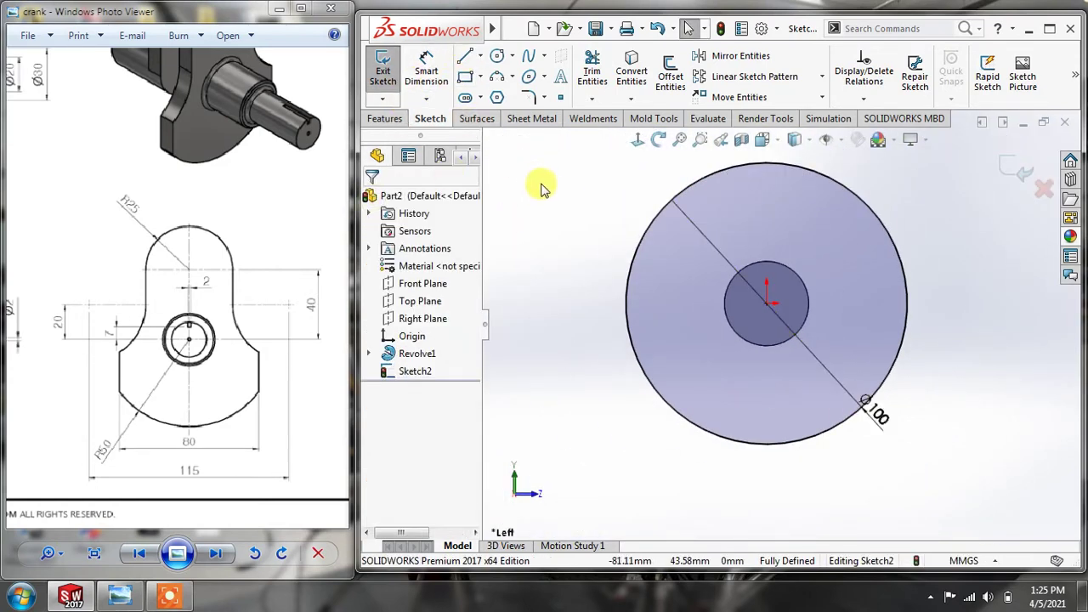
Sketch a second circle about 41 mm in diameter, centred about 41 mm directly above the origin and overlapping the large circle's upper edge.
{"action": "scroll", "coordinate": [562, 222], "scroll_direction": "up", "scroll_amount": 1}
{"action": "scroll", "coordinate": [757, 160], "scroll_direction": "down", "scroll_amount": 1}
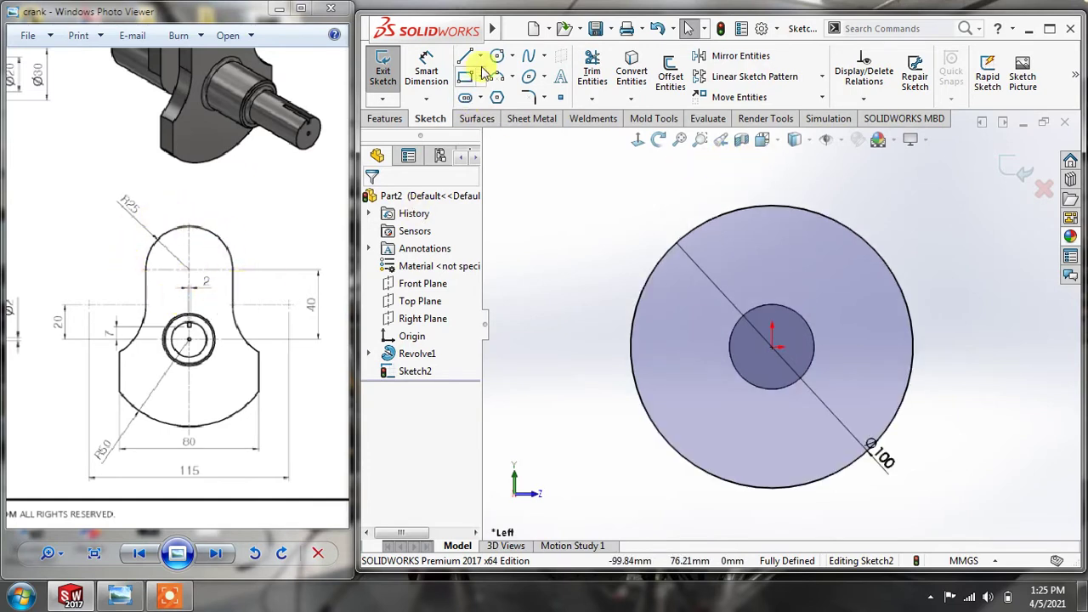
{"action": "left_click", "coordinate": [497, 56]}
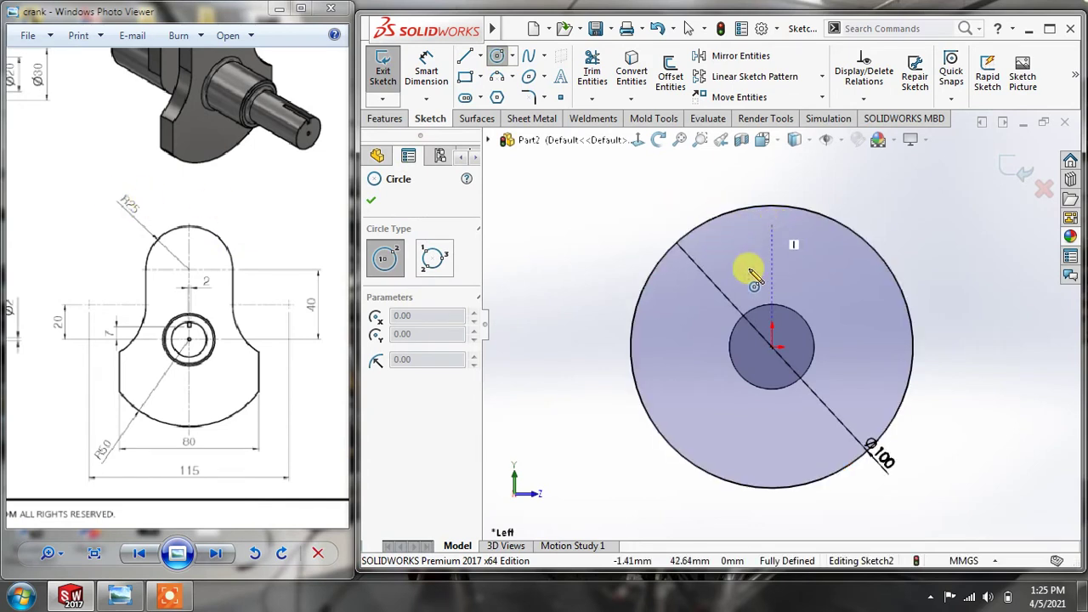
{"action": "left_click", "coordinate": [771, 231]}
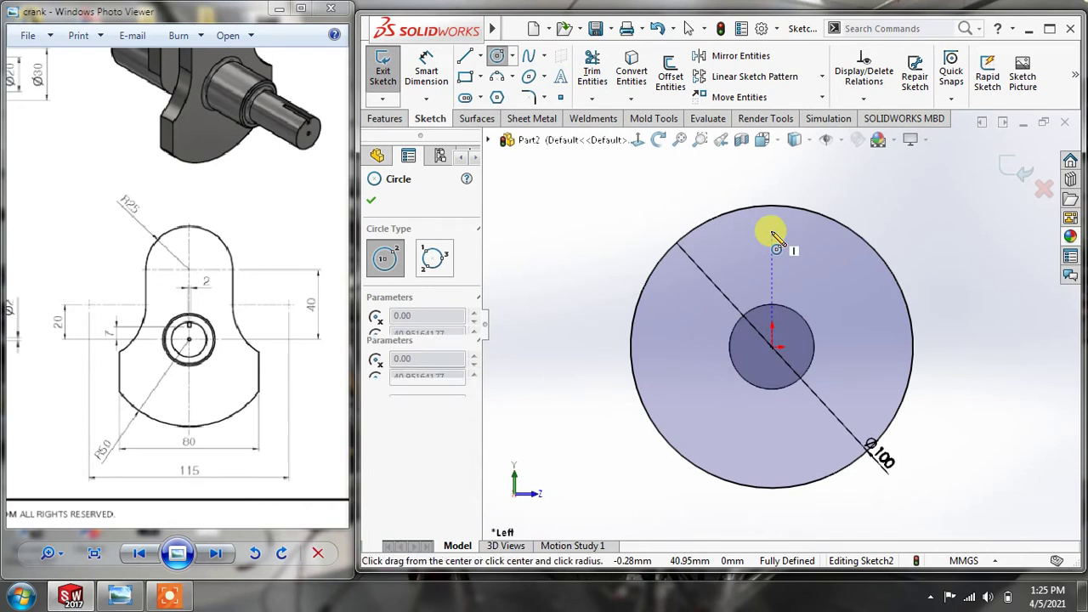
{"action": "left_click", "coordinate": [823, 270]}
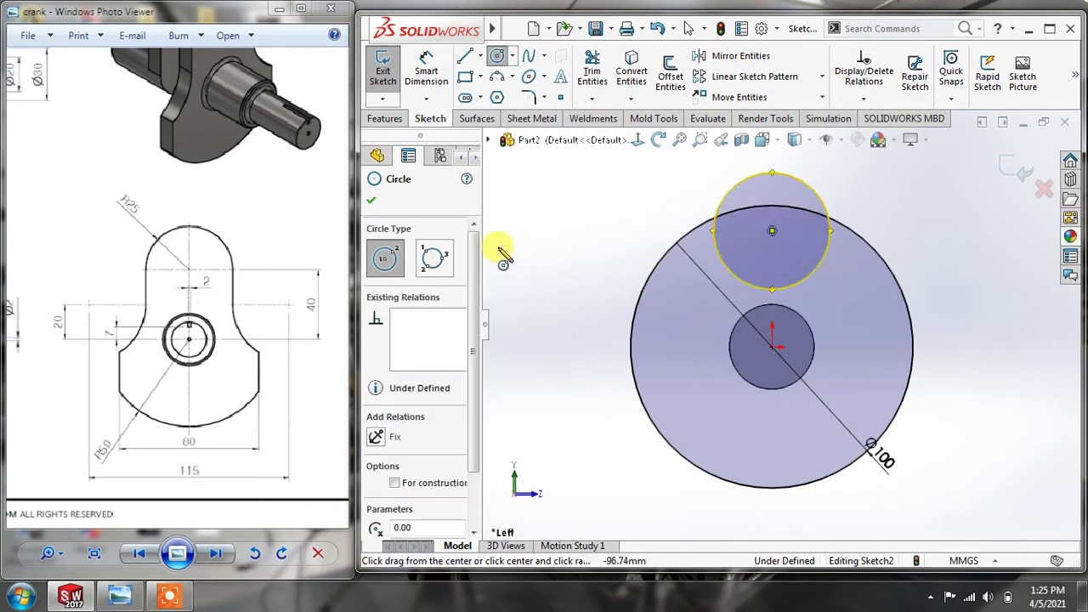
{"action": "left_click", "coordinate": [372, 200]}
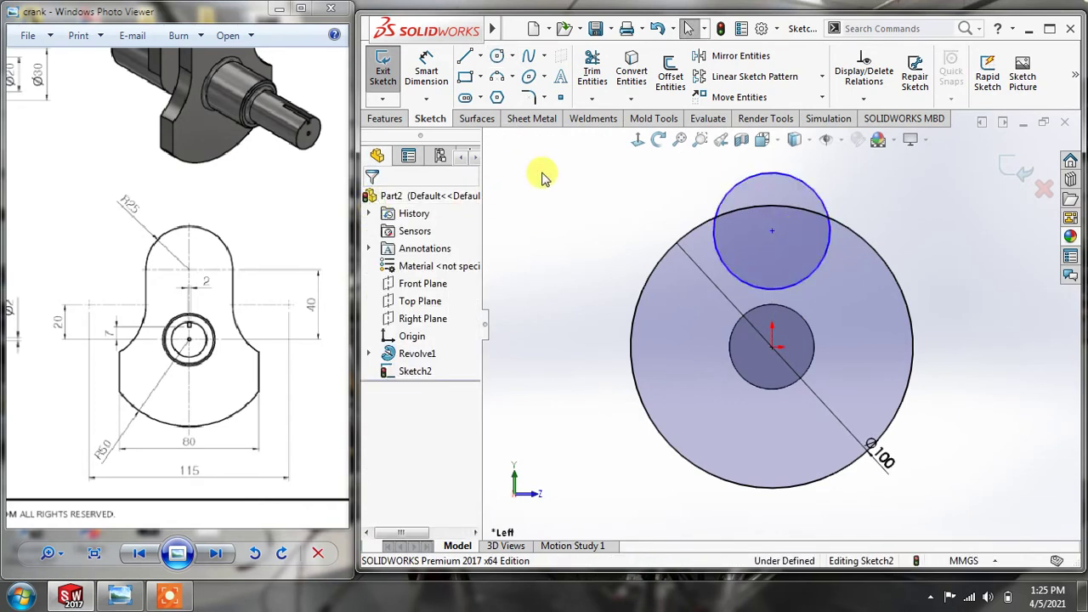
Dimension the diameter of the upper circle to 50 mm.
{"action": "left_click", "coordinate": [426, 73]}
{"action": "left_click", "coordinate": [808, 182]}
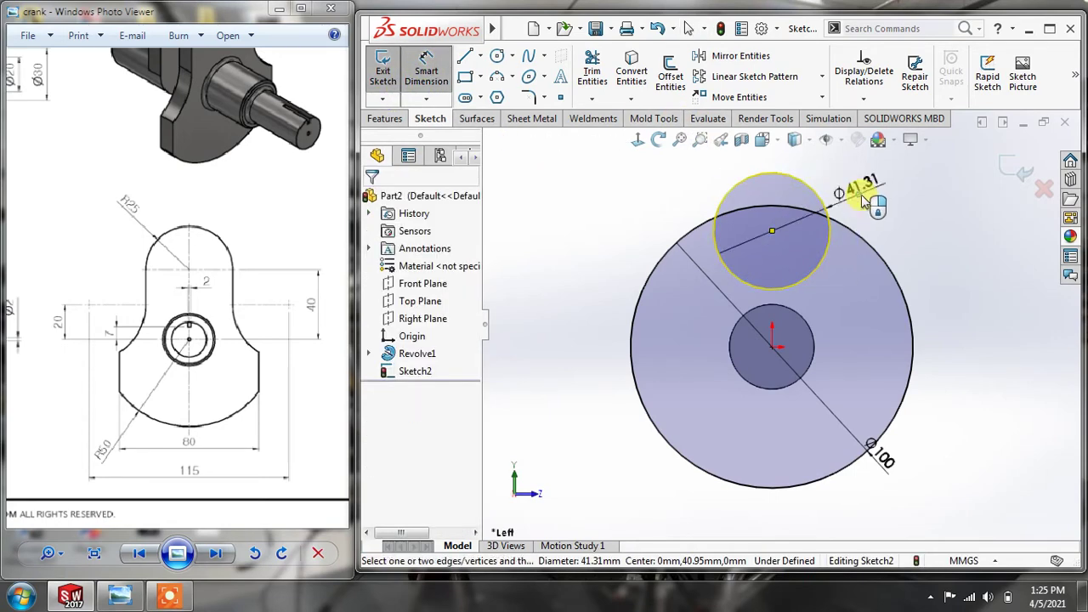
{"action": "left_click", "coordinate": [855, 199]}
{"action": "key", "text": "Return"}
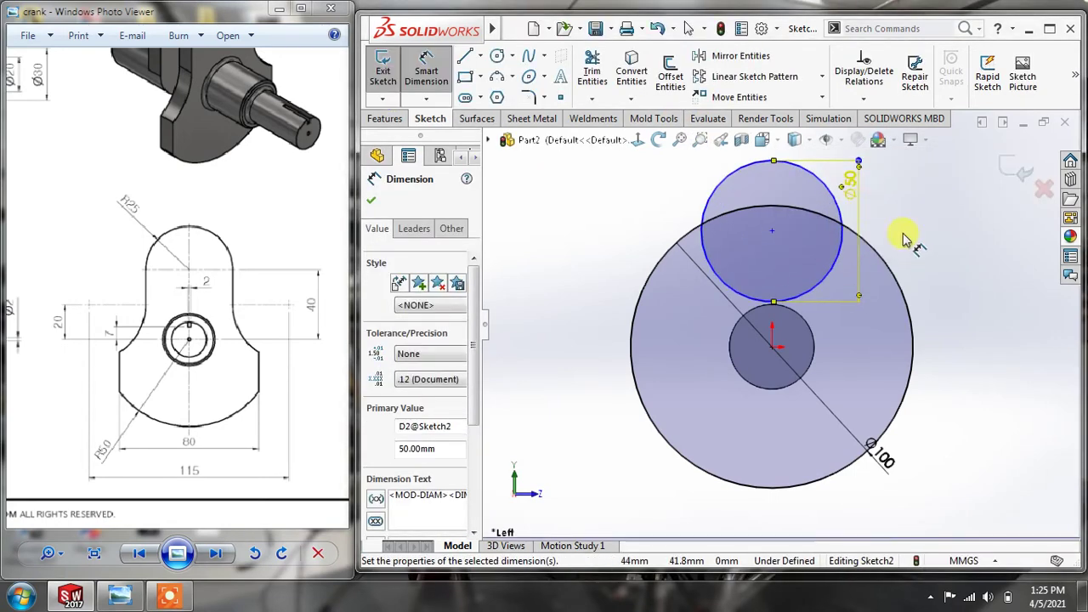
Dimension the vertical distance between the upper circle's centre and the origin to 40 mm.
{"action": "left_click", "coordinate": [772, 230]}
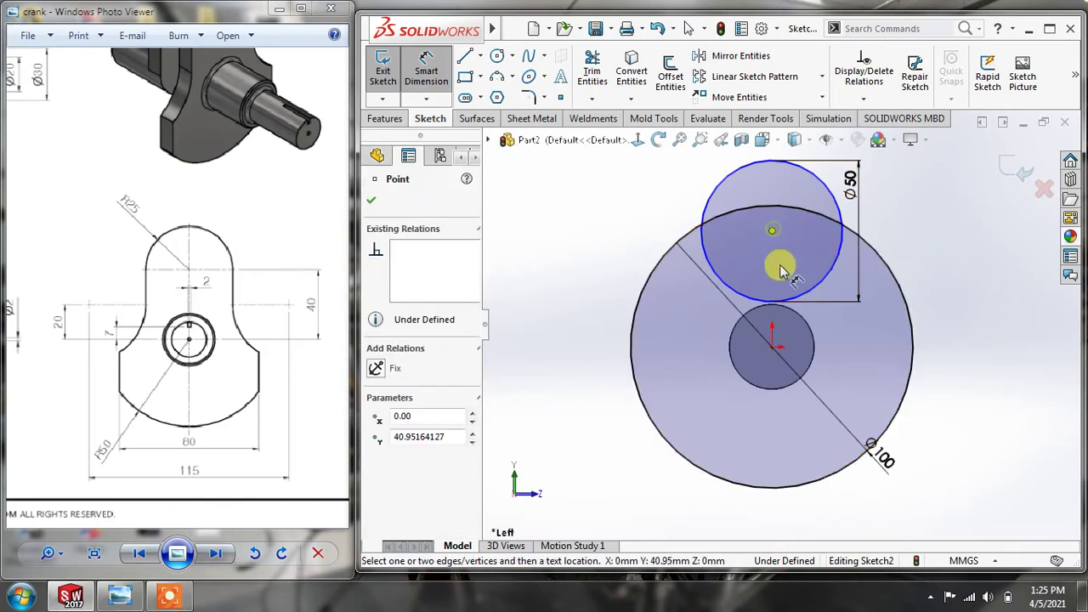
{"action": "left_click", "coordinate": [775, 349]}
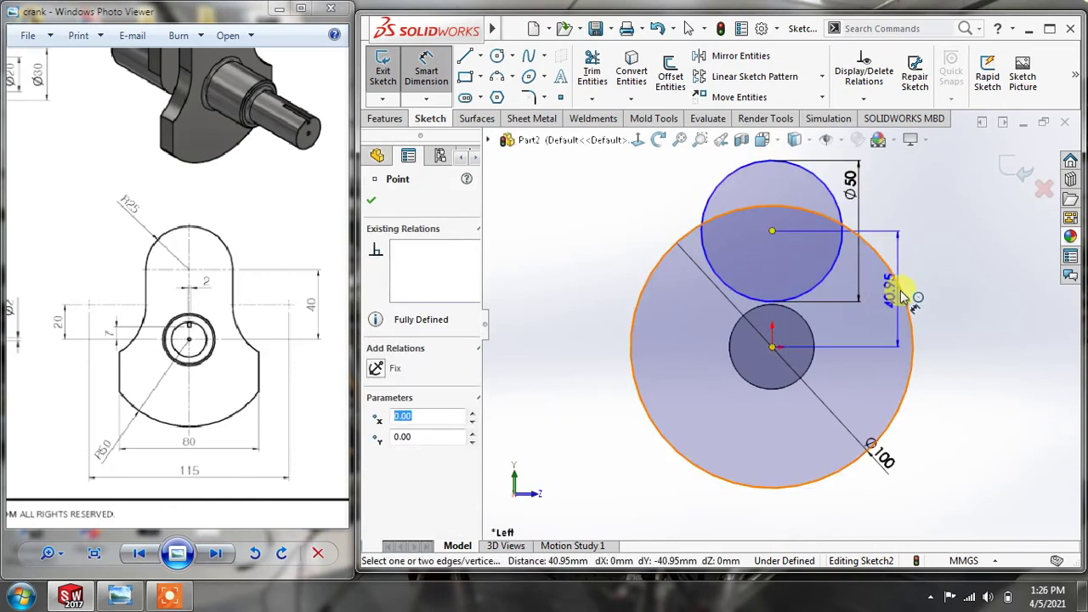
{"action": "left_click", "coordinate": [903, 292]}
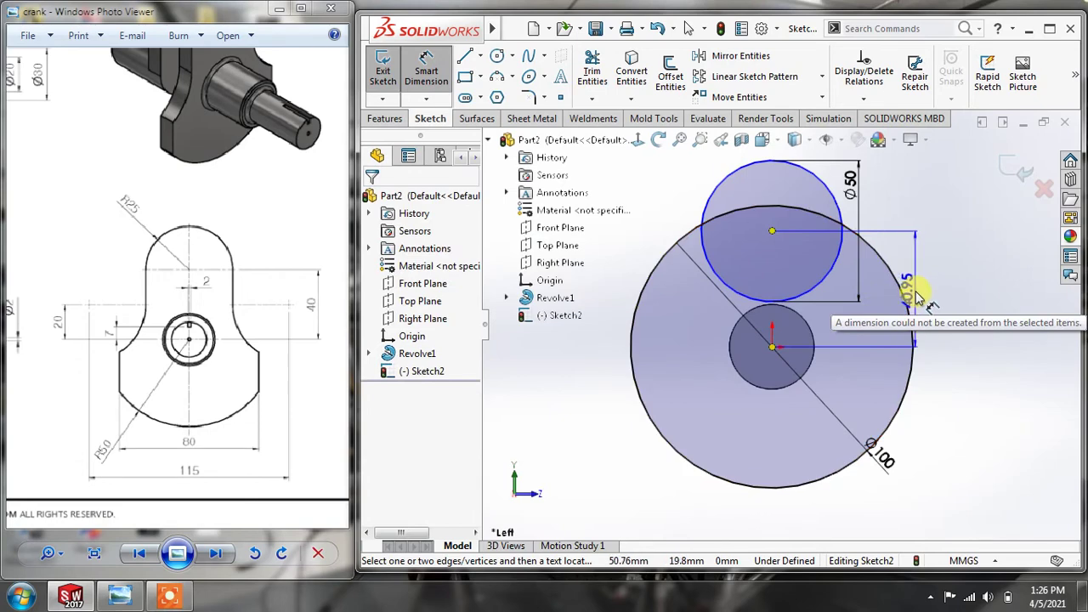
{"action": "left_click", "coordinate": [913, 293]}
{"action": "type", "text": "40"}
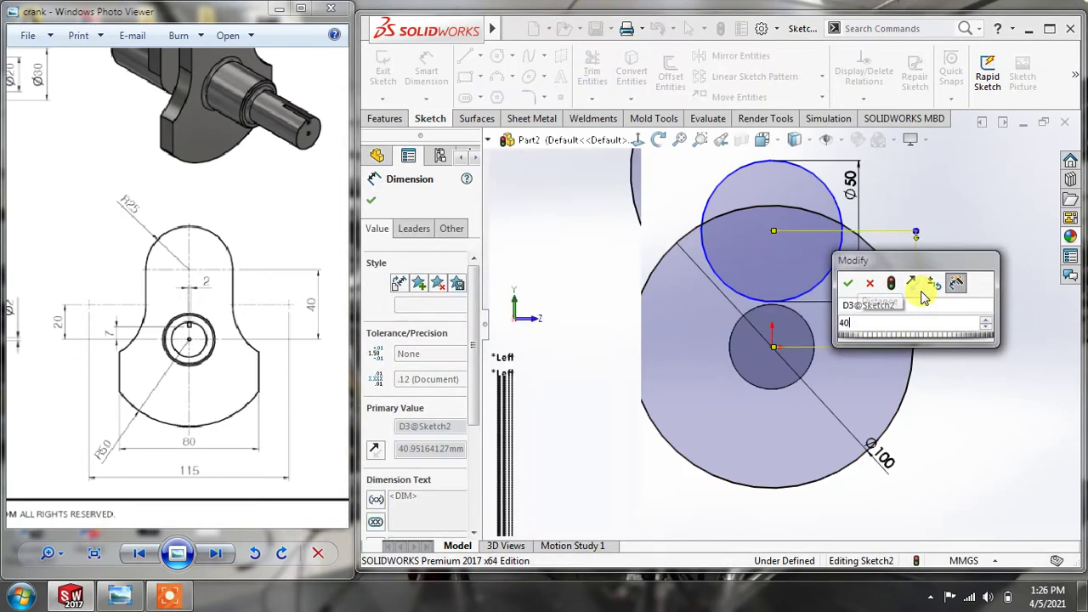
{"action": "key", "text": "Return"}
{"action": "right_click", "coordinate": [967, 302]}
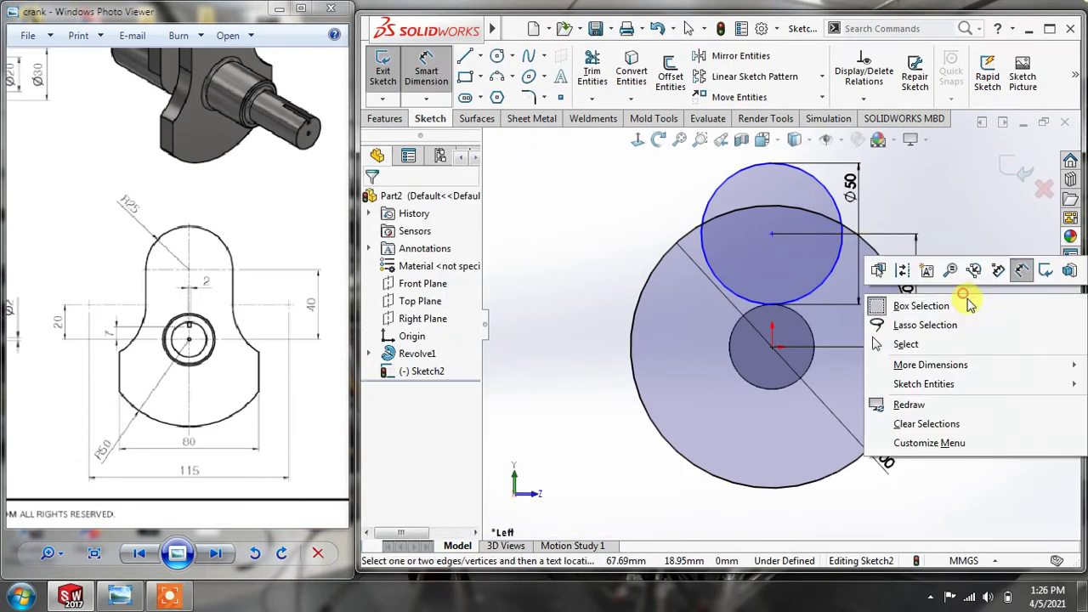
{"action": "left_click", "coordinate": [874, 342]}
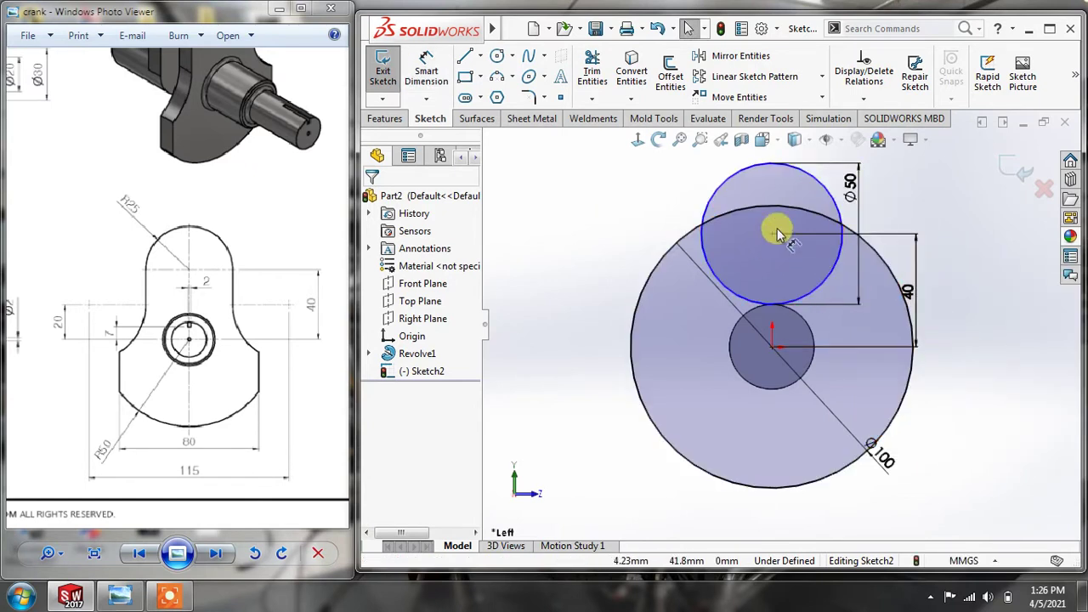
{"action": "left_click", "coordinate": [759, 278]}
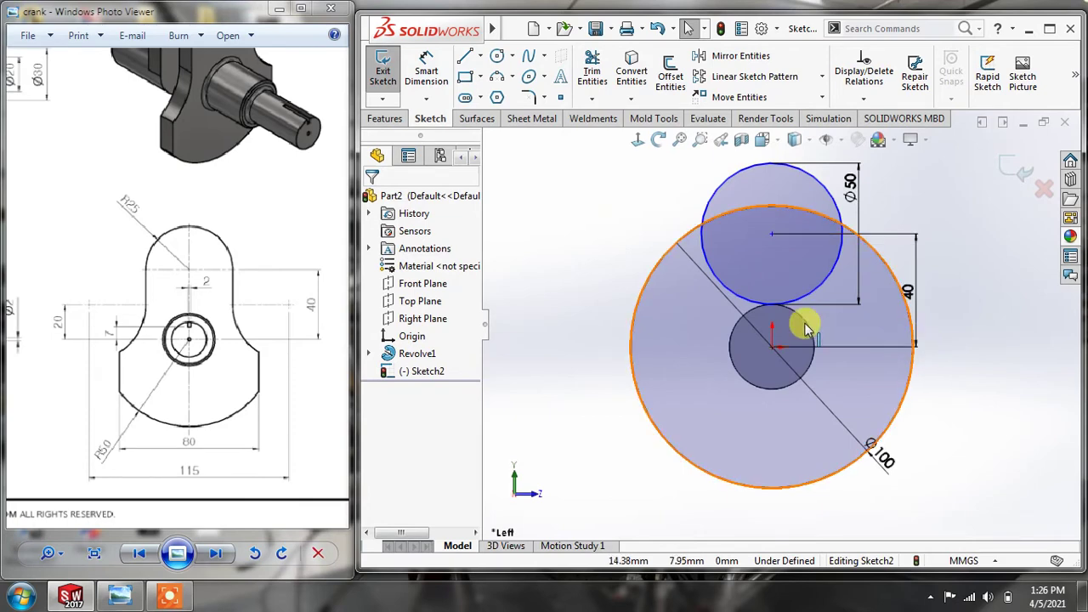
Add a Vertical relation between the origin and the upper circle's centre.
{"action": "left_click", "coordinate": [773, 346]}
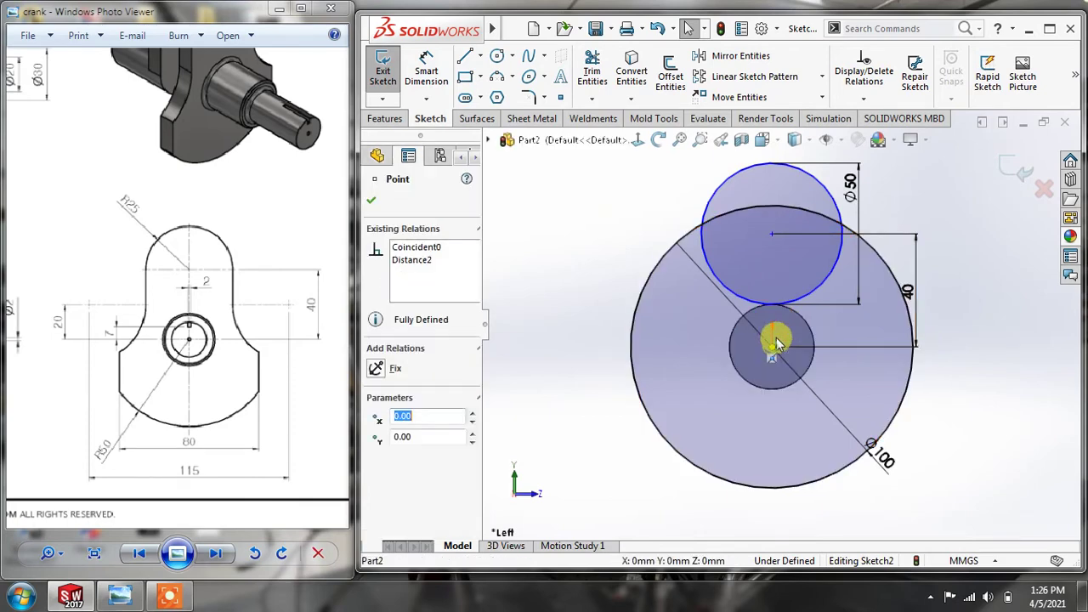
{"action": "left_click", "coordinate": [773, 237], "text": "ctrl"}
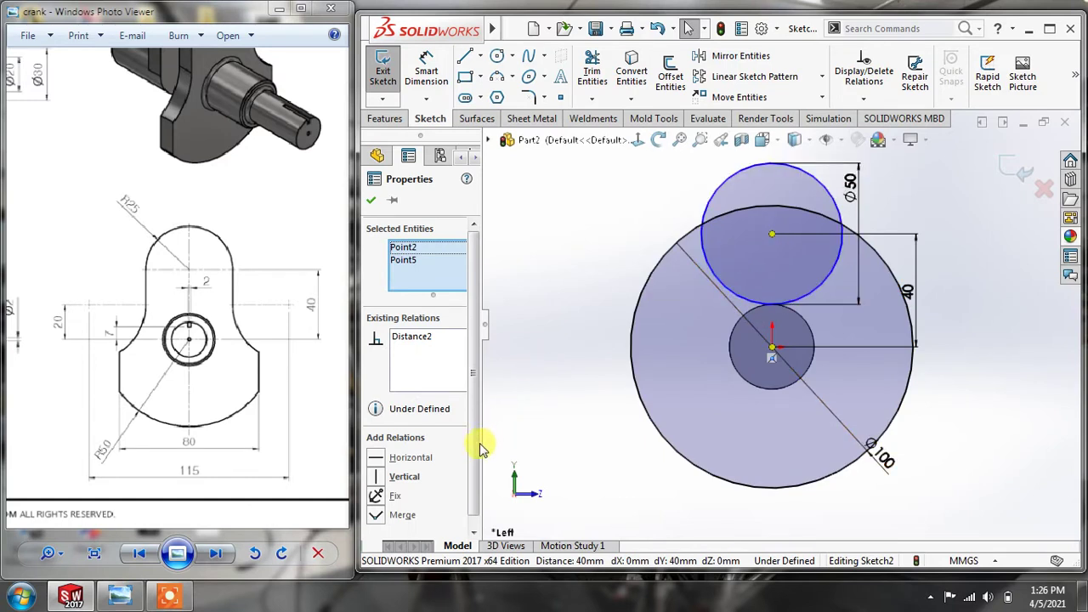
{"action": "left_click", "coordinate": [378, 478]}
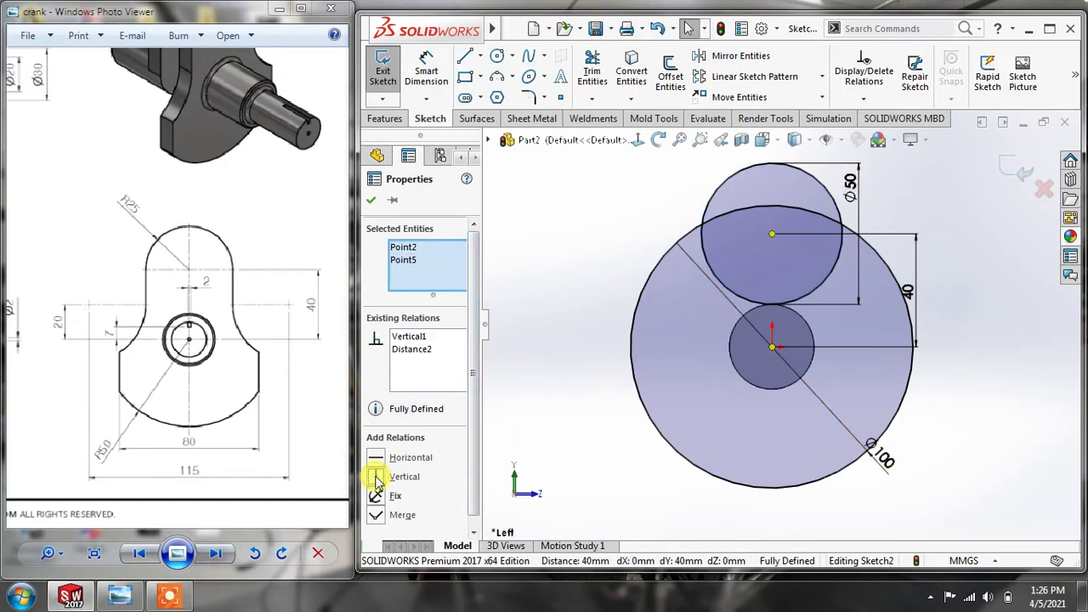
{"action": "left_click", "coordinate": [371, 201]}
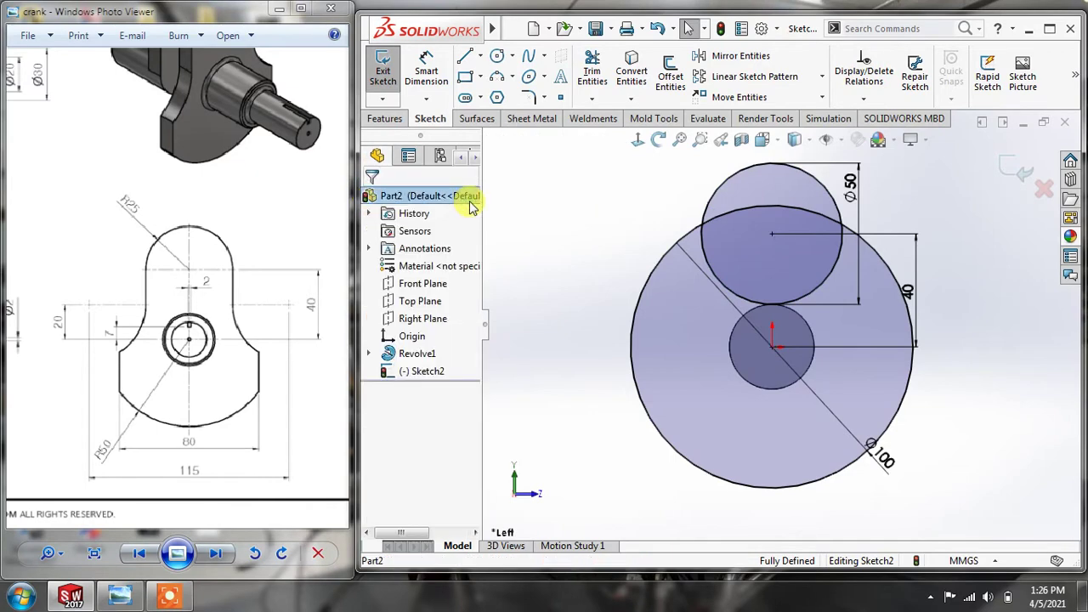
Sketch a vertical line about 34 mm long inside the large circle's left side, its lower end near the circle's edge.
{"action": "left_click", "coordinate": [465, 59]}
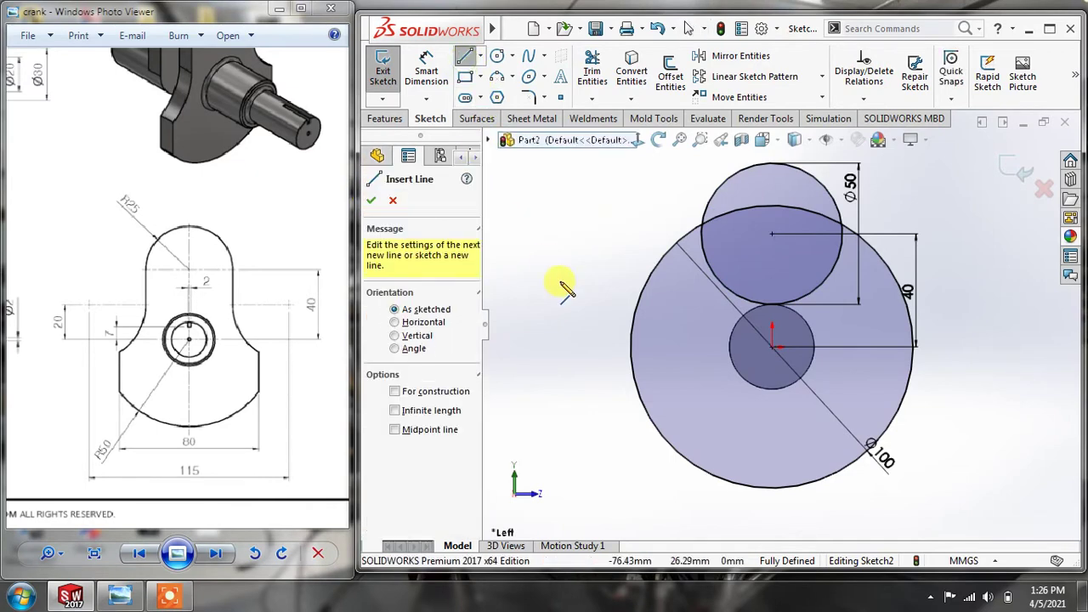
{"action": "left_click", "coordinate": [649, 428]}
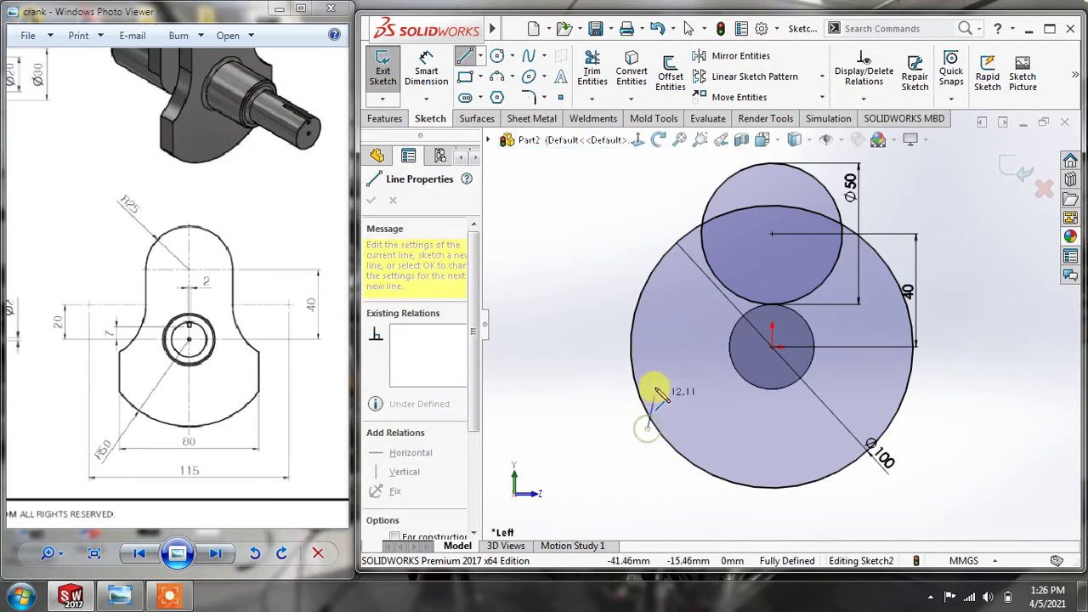
{"action": "left_click", "coordinate": [649, 333]}
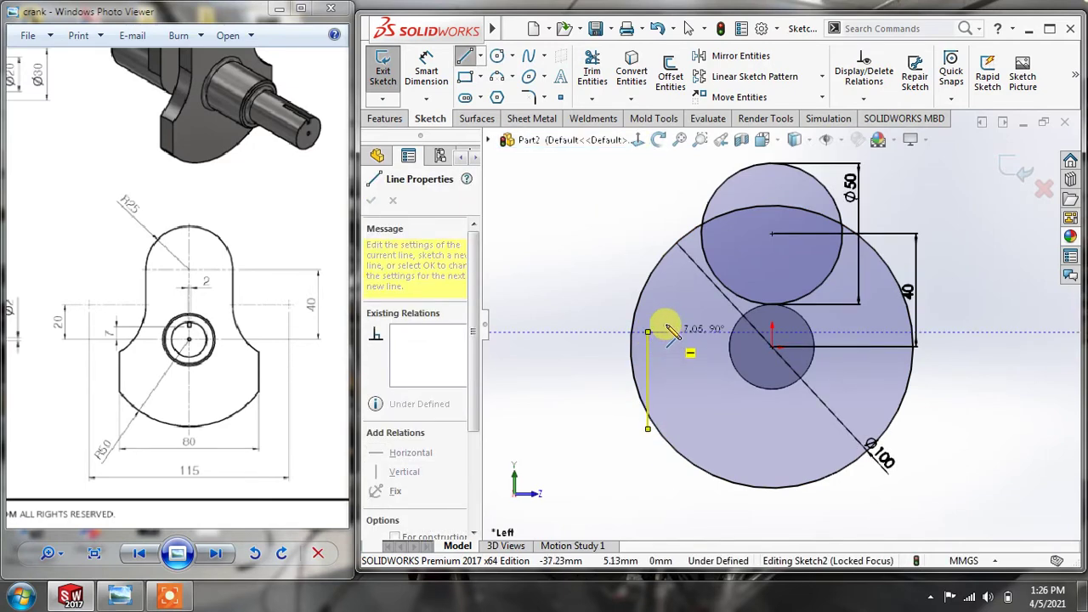
{"action": "key", "text": "Escape"}
Sketch an inward-curving three-point arc from the vertical line's upper end toward the upper circle, about 25 mm between its ends.
{"action": "left_click", "coordinate": [499, 79]}
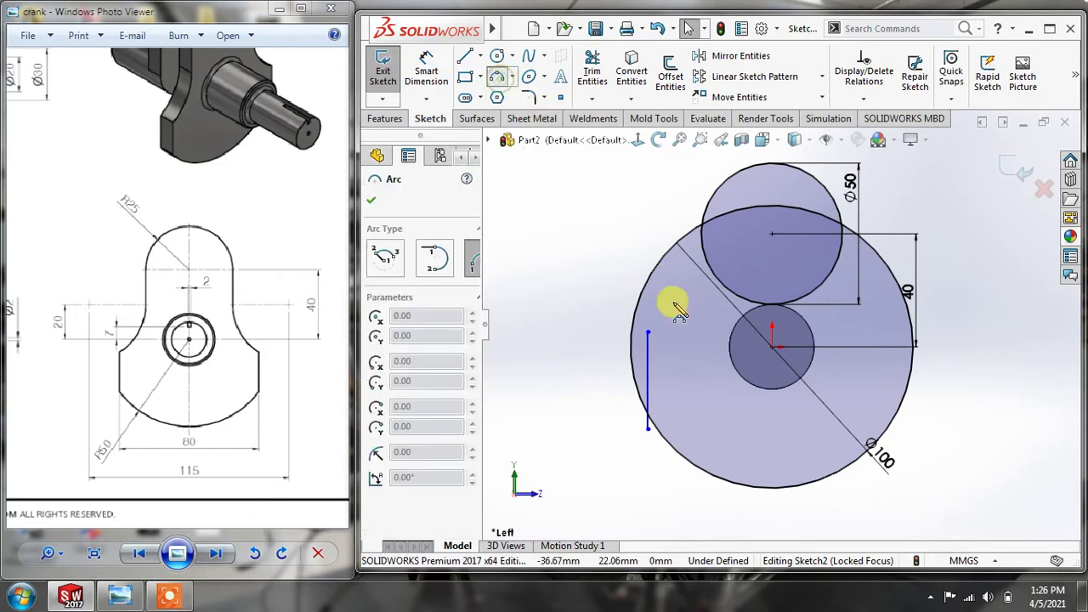
{"action": "left_click", "coordinate": [649, 332]}
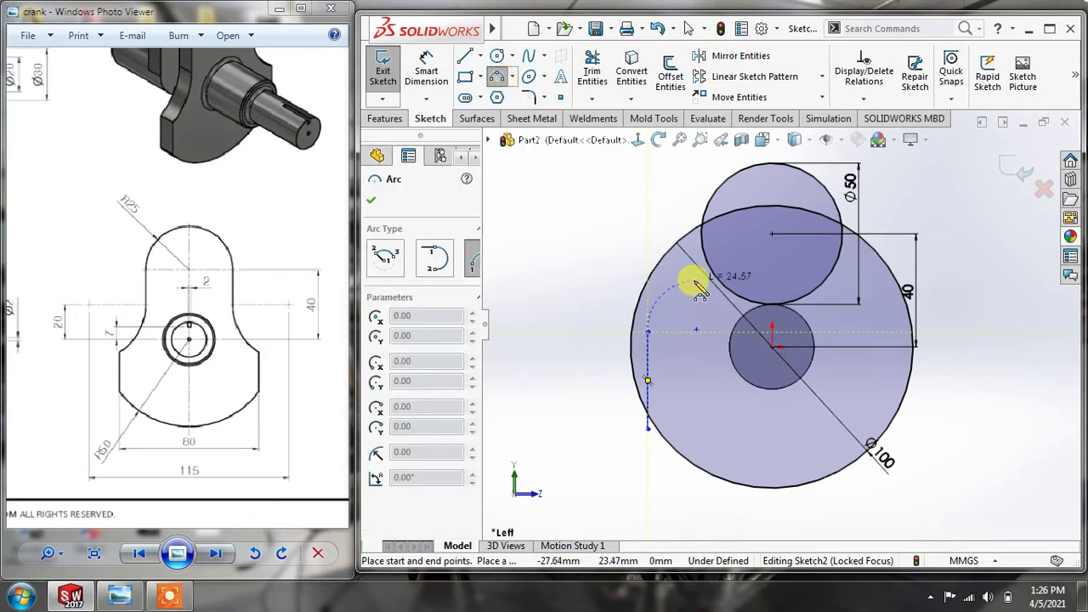
{"action": "left_click", "coordinate": [695, 282]}
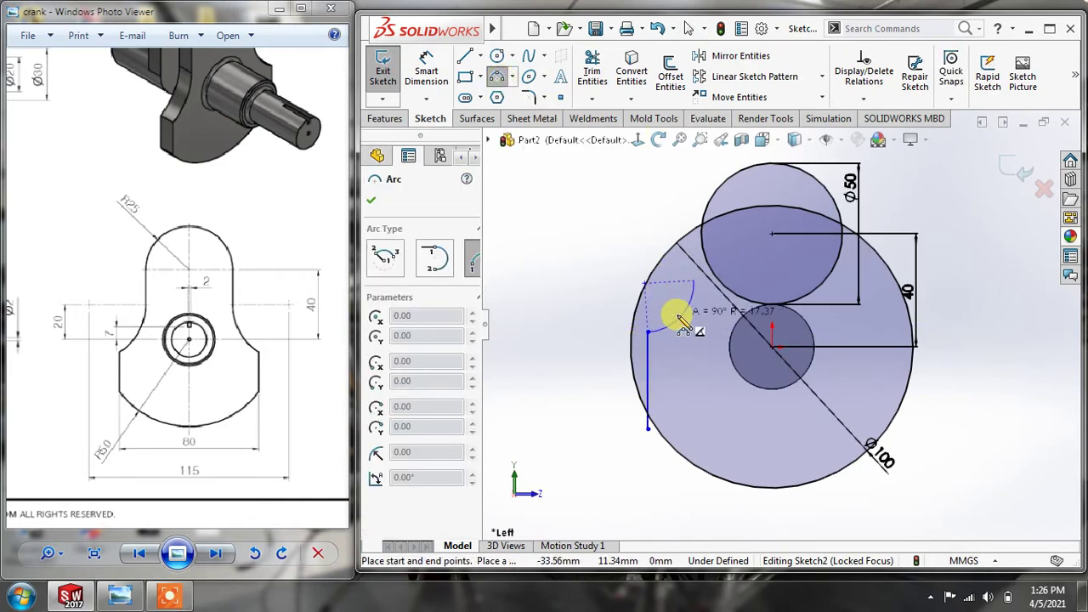
{"action": "left_click", "coordinate": [681, 322]}
Sketch a vertical line about 23 mm long upward from the arc's upper end, beside the upper circle.
{"action": "left_click", "coordinate": [464, 56]}
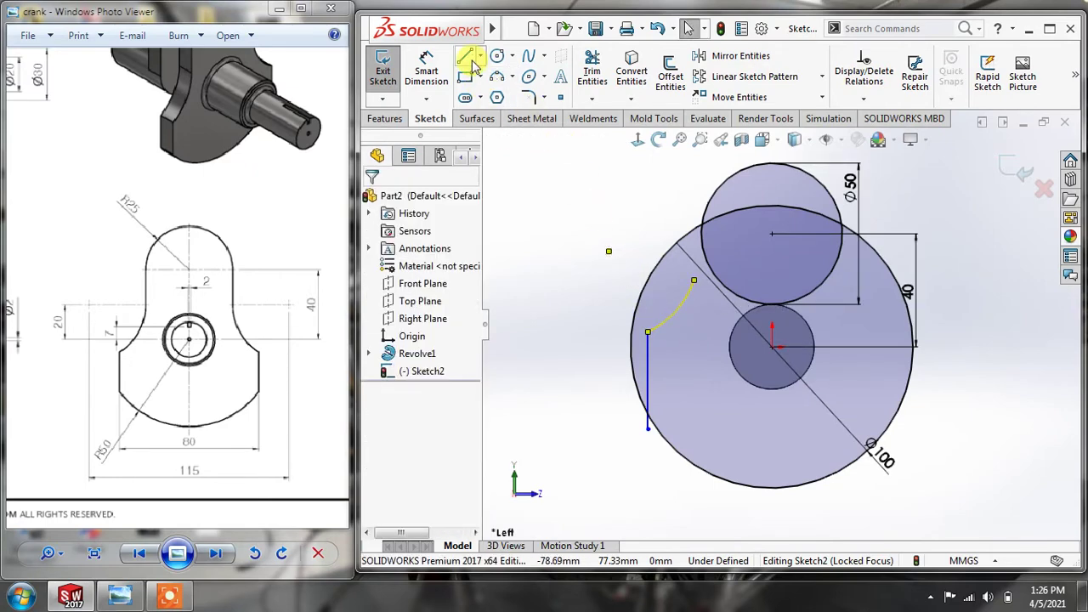
{"action": "scroll", "coordinate": [681, 255], "scroll_direction": "down", "scroll_amount": 2}
{"action": "scroll", "coordinate": [697, 267], "scroll_direction": "down", "scroll_amount": 2}
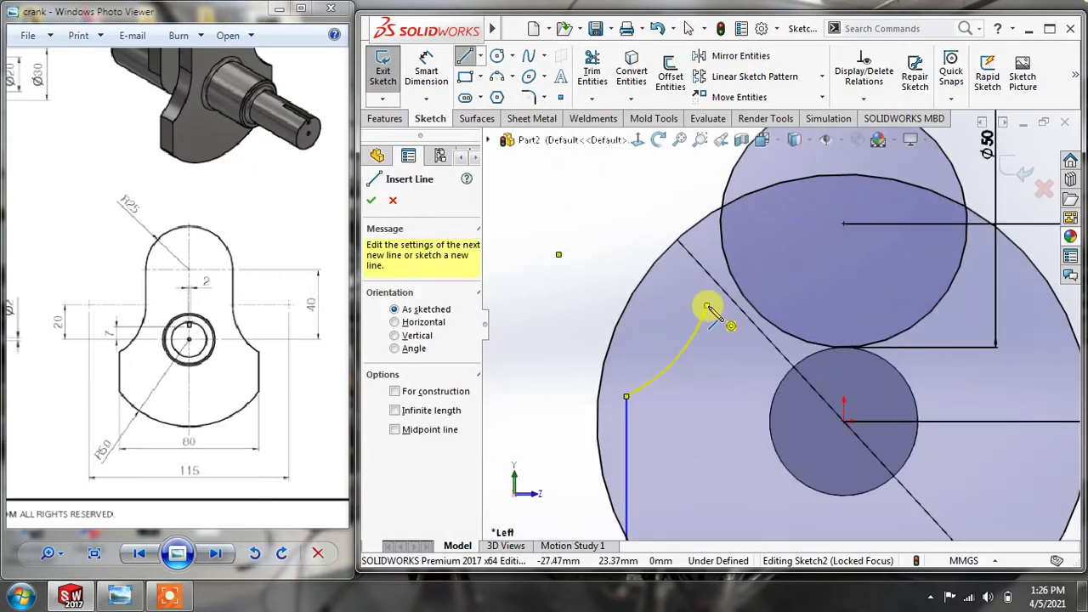
{"action": "left_click", "coordinate": [708, 306]}
{"action": "left_click", "coordinate": [707, 192]}
{"action": "key", "text": "Escape"}
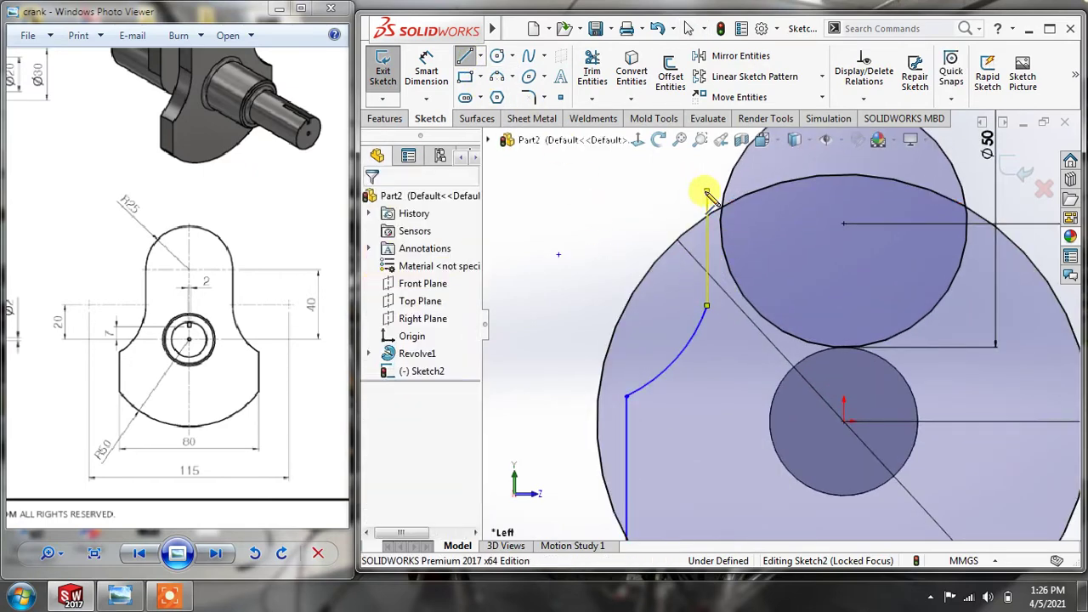
{"action": "key", "text": "Escape"}
Dimension the horizontal distance between the lower vertical line and the origin to 40 mm.
{"action": "scroll", "coordinate": [715, 260], "scroll_direction": "up", "scroll_amount": 4}
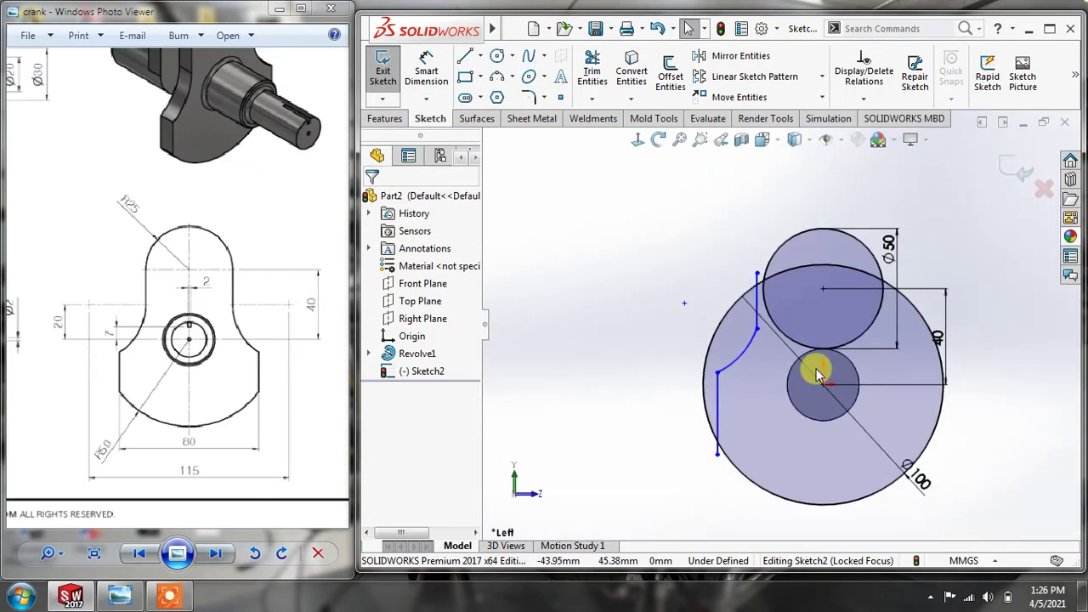
{"action": "scroll", "coordinate": [816, 374], "scroll_direction": "down", "scroll_amount": 1}
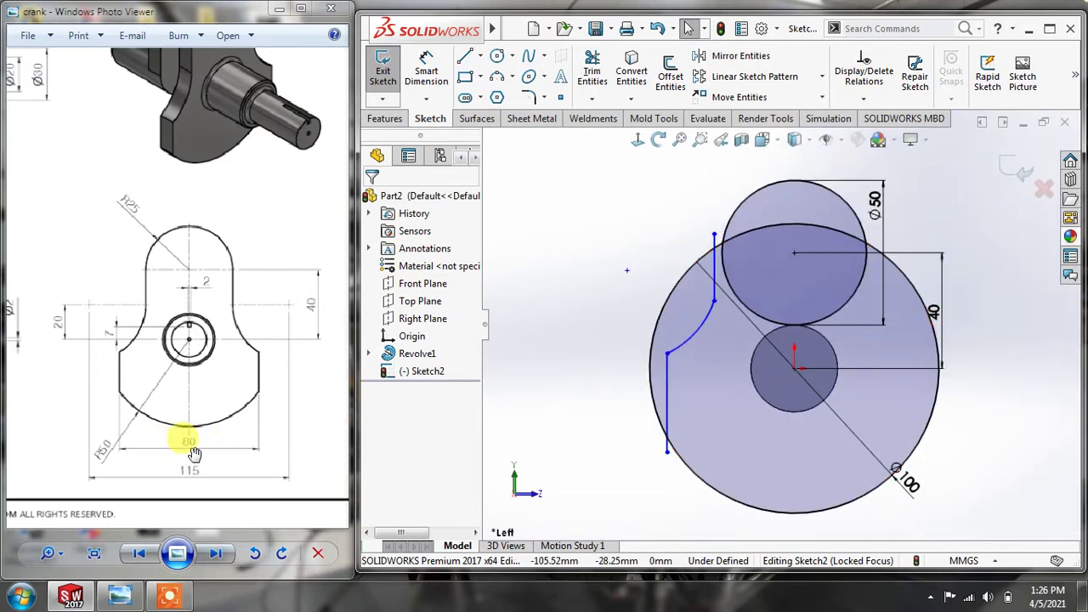
{"action": "left_click", "coordinate": [426, 71]}
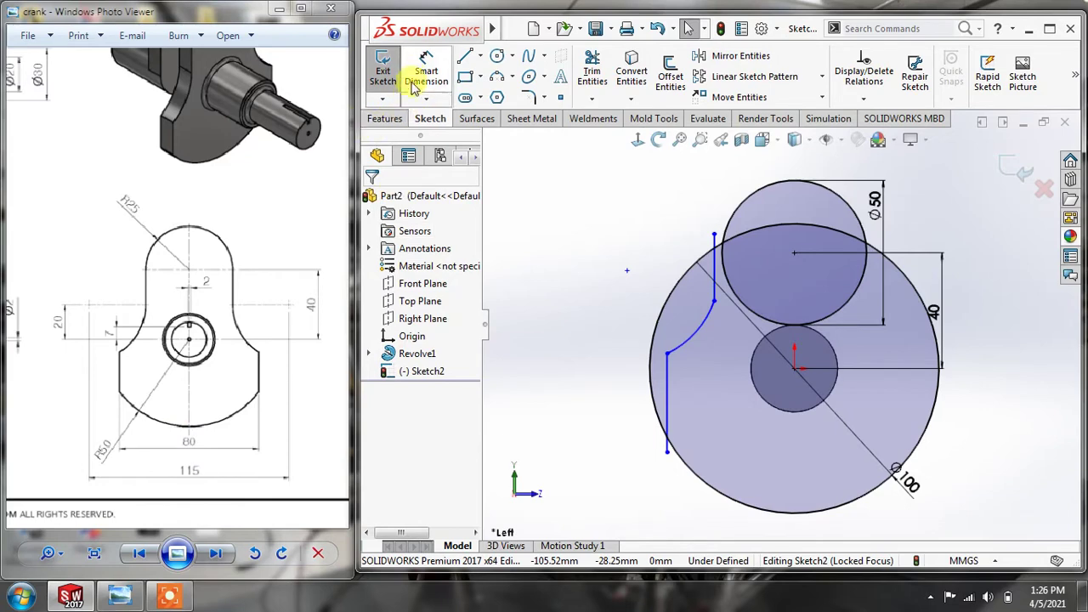
{"action": "left_click", "coordinate": [667, 393]}
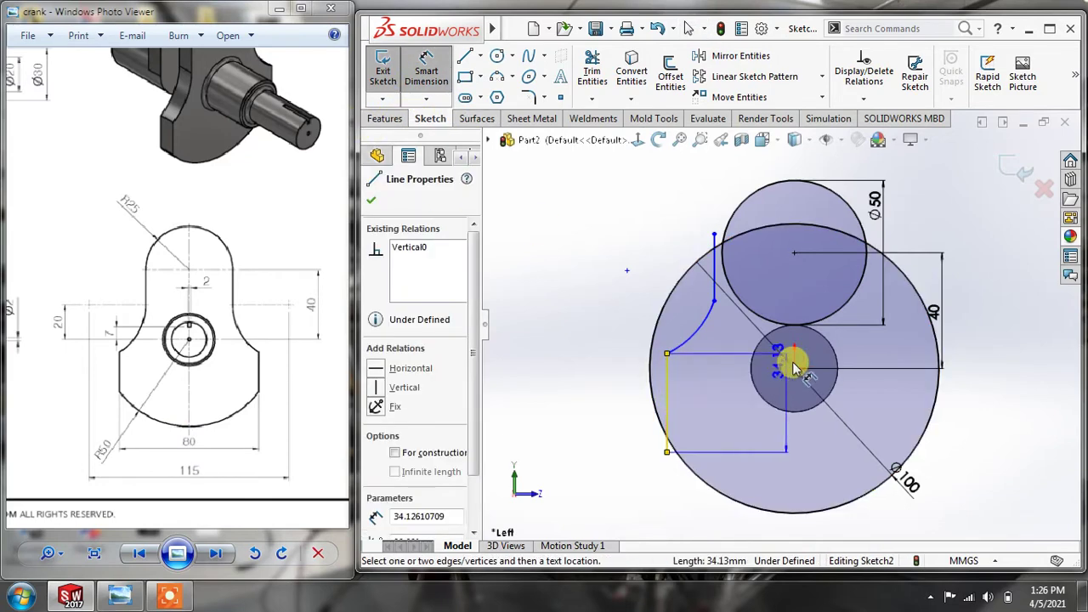
{"action": "left_click", "coordinate": [795, 371]}
{"action": "left_click", "coordinate": [721, 511]}
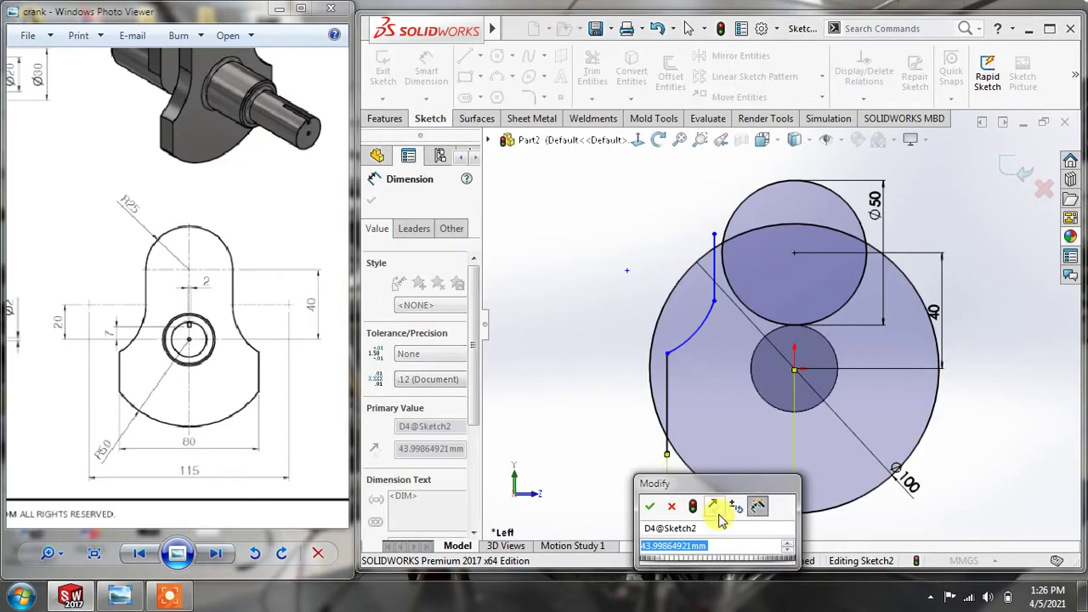
{"action": "type", "text": "40"}
{"action": "key", "text": "Return"}
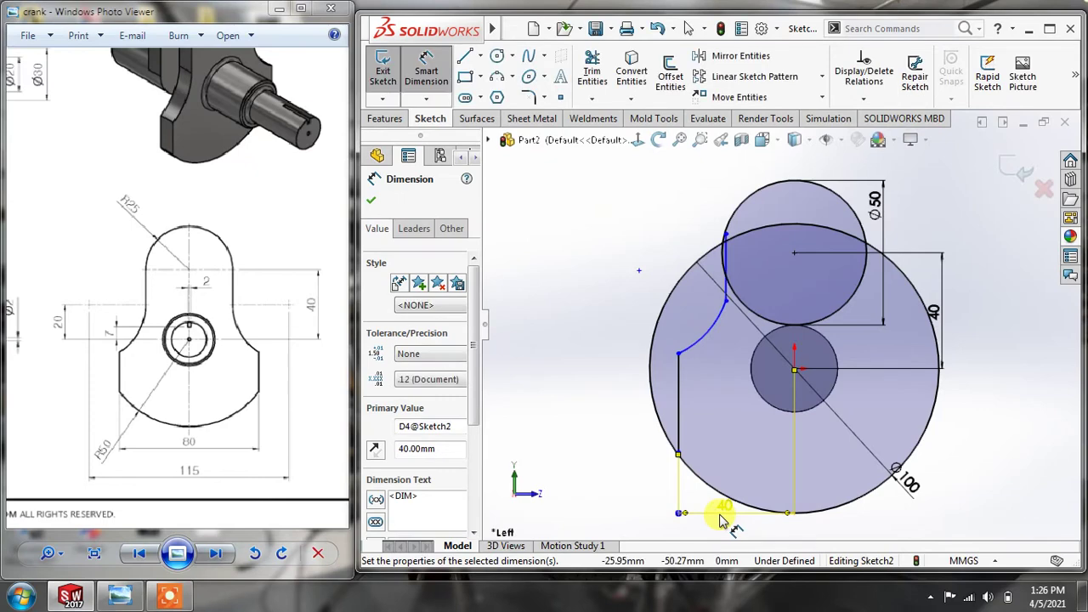
{"action": "left_click", "coordinate": [372, 200]}
{"action": "key", "text": "Escape"}
Extend the lower vertical line's bottom end to meet the 100 mm circle.
{"action": "scroll", "coordinate": [685, 463], "scroll_direction": "down", "scroll_amount": 6}
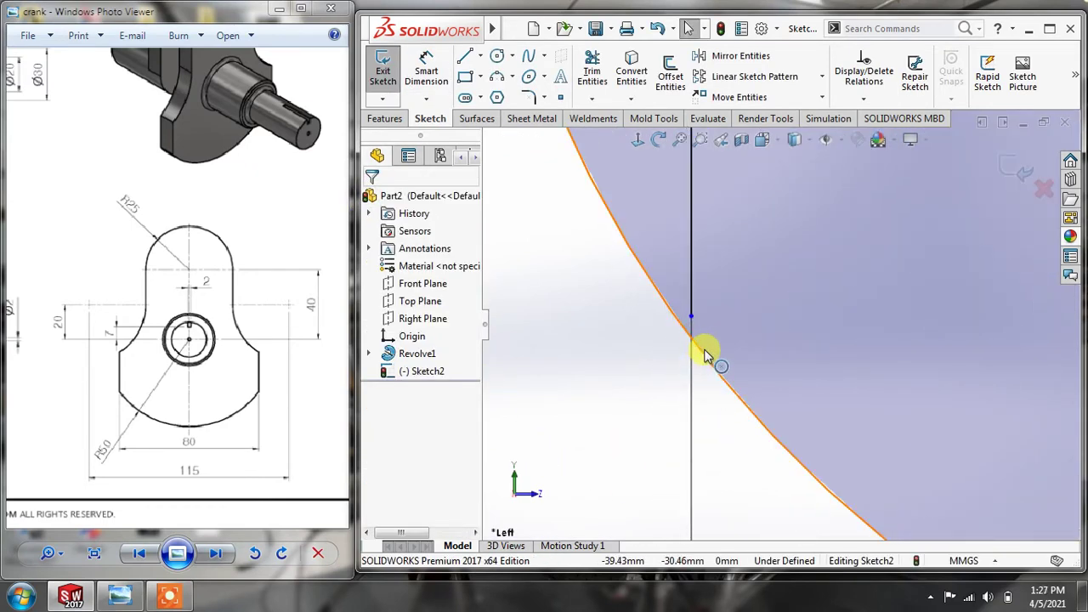
{"action": "left_click", "coordinate": [593, 97]}
{"action": "left_click", "coordinate": [607, 135]}
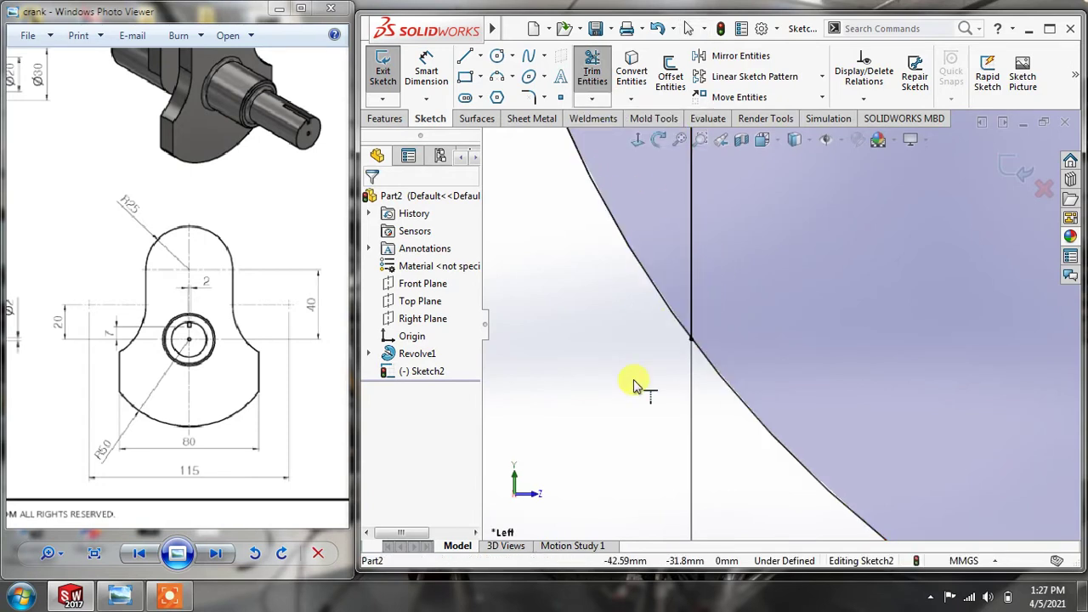
{"action": "scroll", "coordinate": [714, 340], "scroll_direction": "down", "scroll_amount": 3}
{"action": "scroll", "coordinate": [714, 318], "scroll_direction": "up", "scroll_amount": 5}
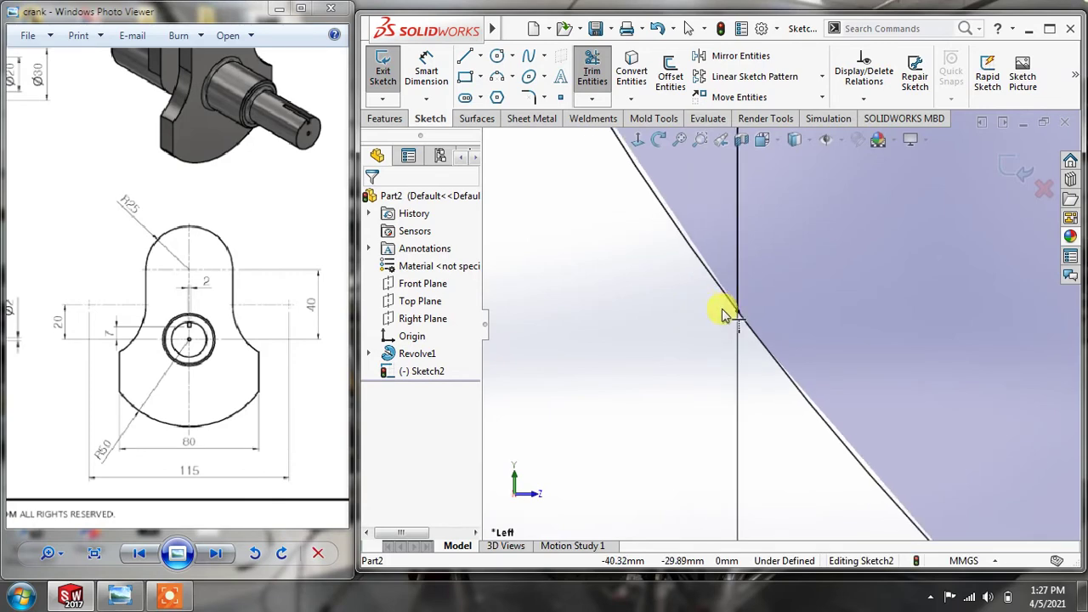
{"action": "scroll", "coordinate": [726, 321], "scroll_direction": "up", "scroll_amount": 5}
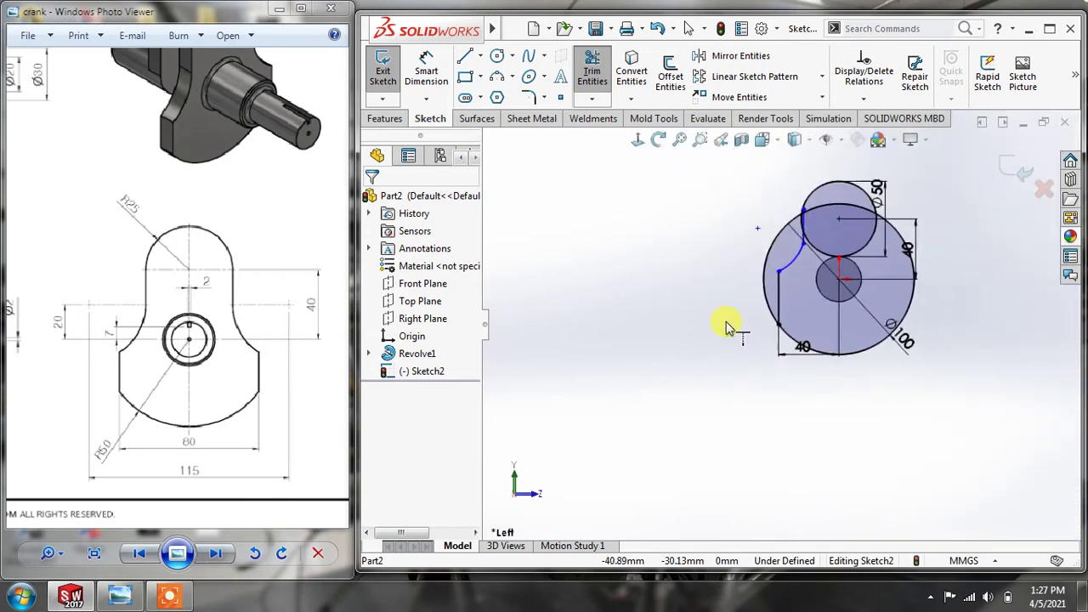
{"action": "scroll", "coordinate": [790, 272], "scroll_direction": "down", "scroll_amount": 4}
{"action": "right_click", "coordinate": [890, 227]}
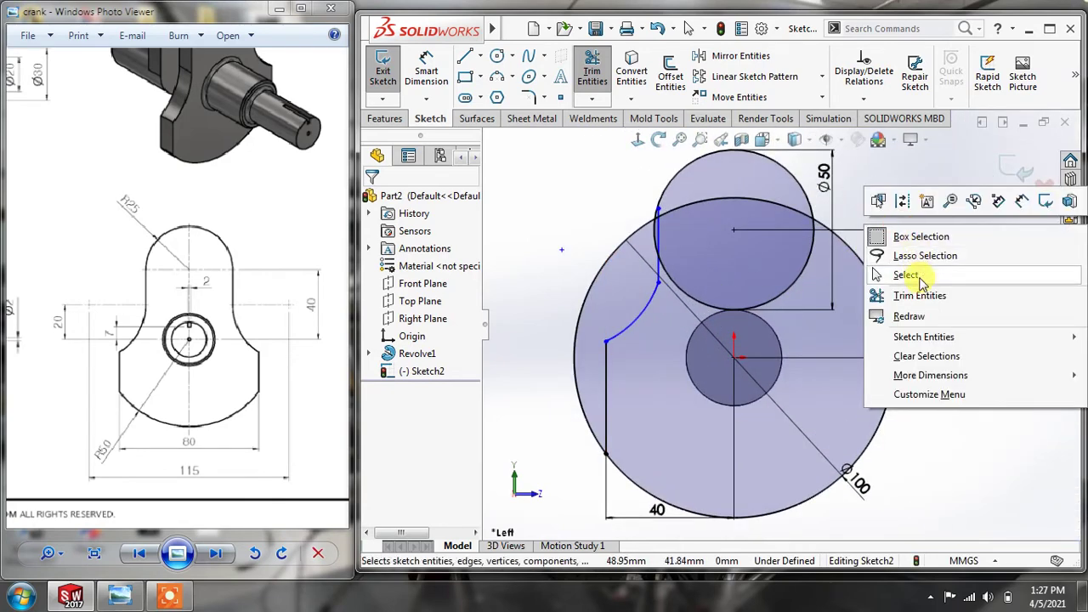
{"action": "left_click", "coordinate": [906, 274]}
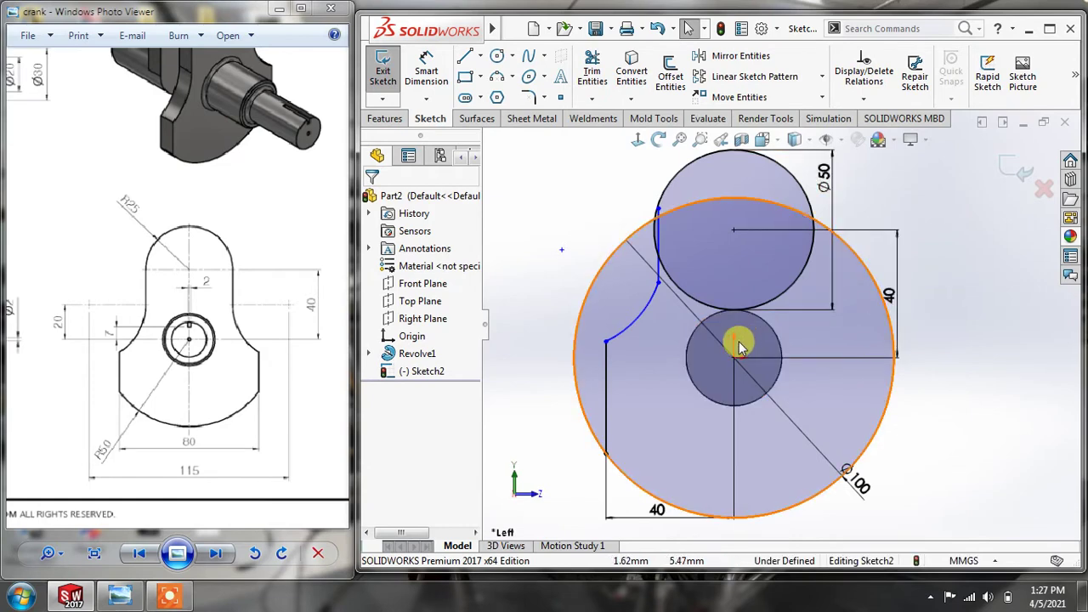
Add a Tangent relation between the upper vertical line and the 50 mm circle.
{"action": "left_click", "coordinate": [659, 234]}
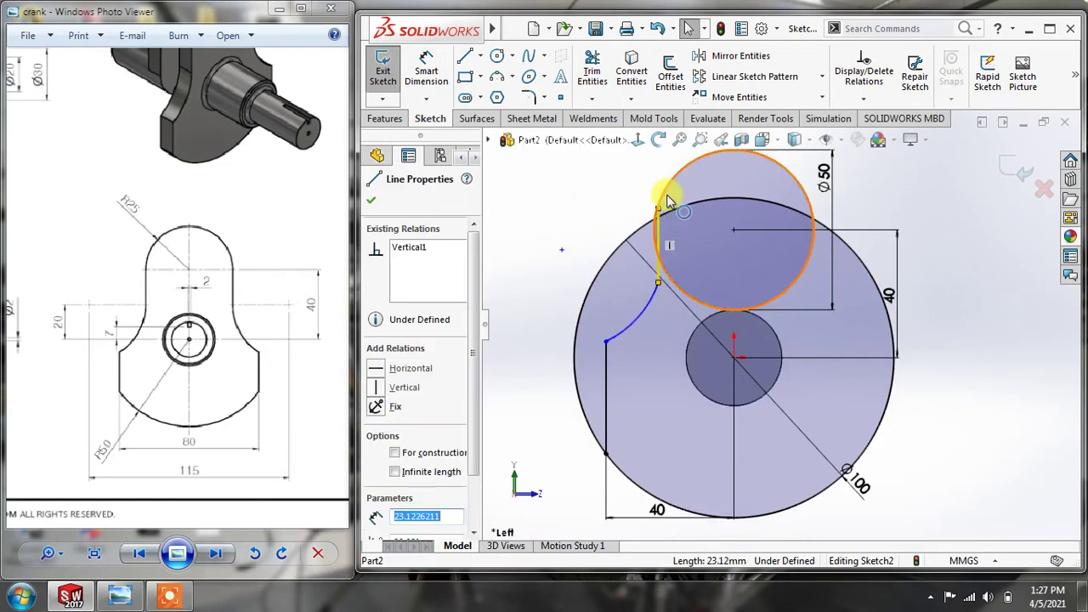
{"action": "left_click", "coordinate": [667, 198], "text": "ctrl"}
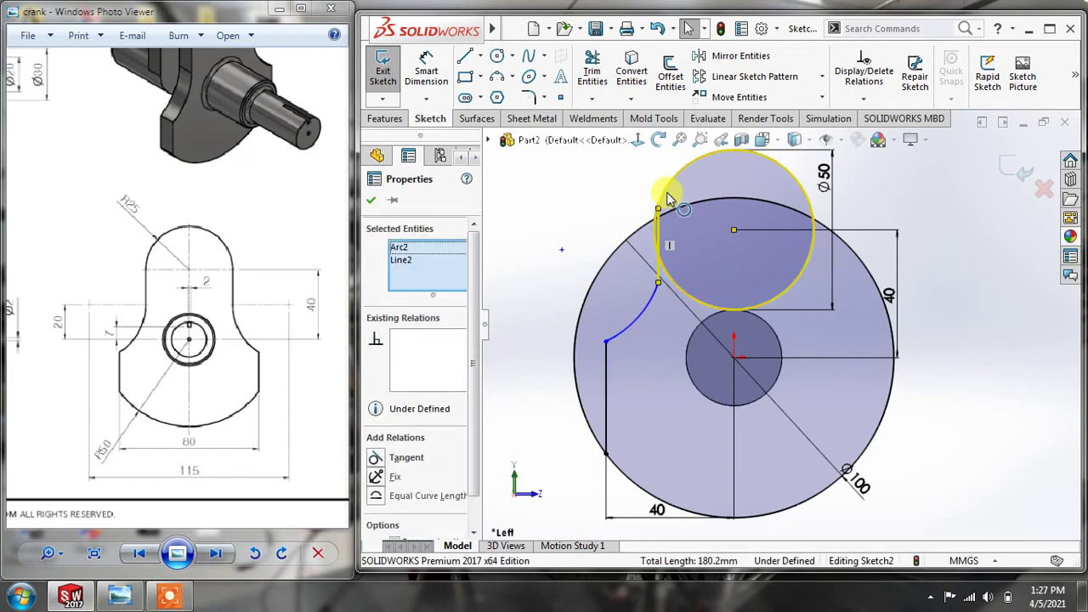
{"action": "left_click", "coordinate": [376, 459]}
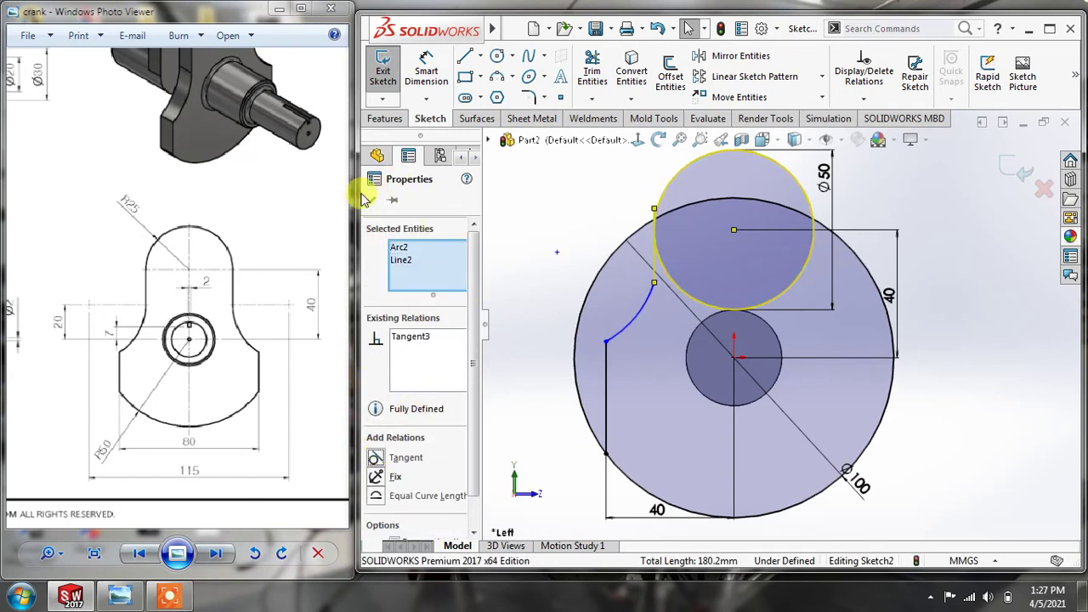
{"action": "key", "text": "Escape"}
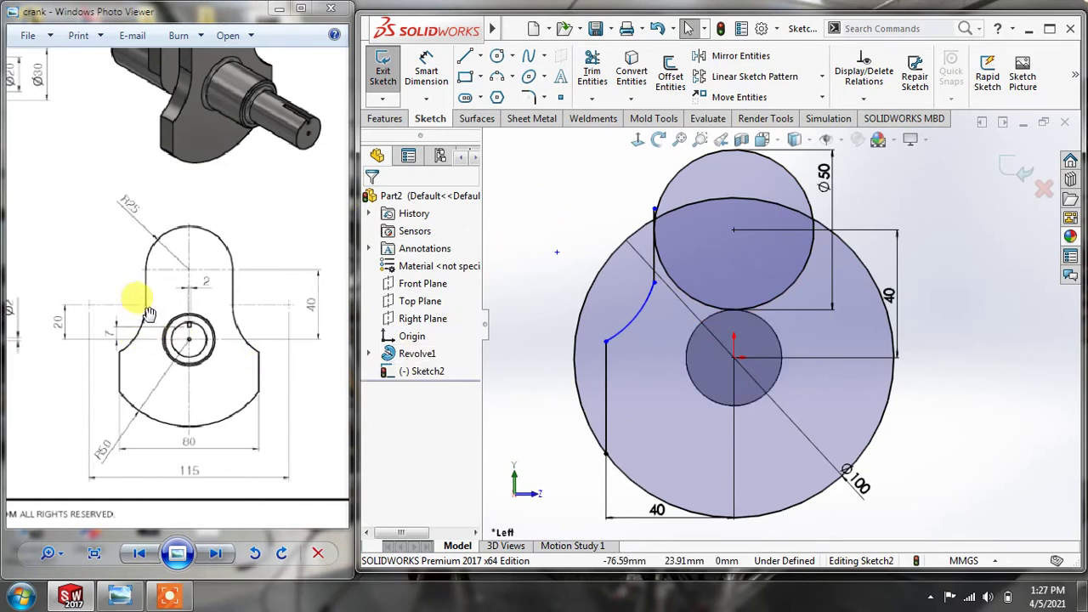
Dimension the vertical distance between the arc's upper end and the origin to 20 mm.
{"action": "left_click", "coordinate": [426, 72]}
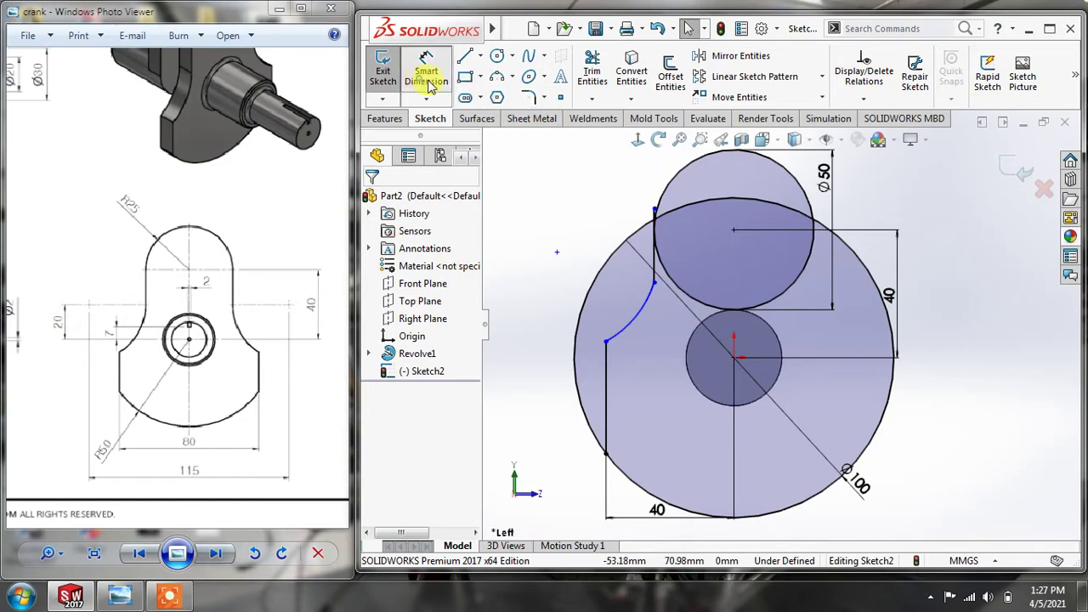
{"action": "left_click", "coordinate": [654, 284]}
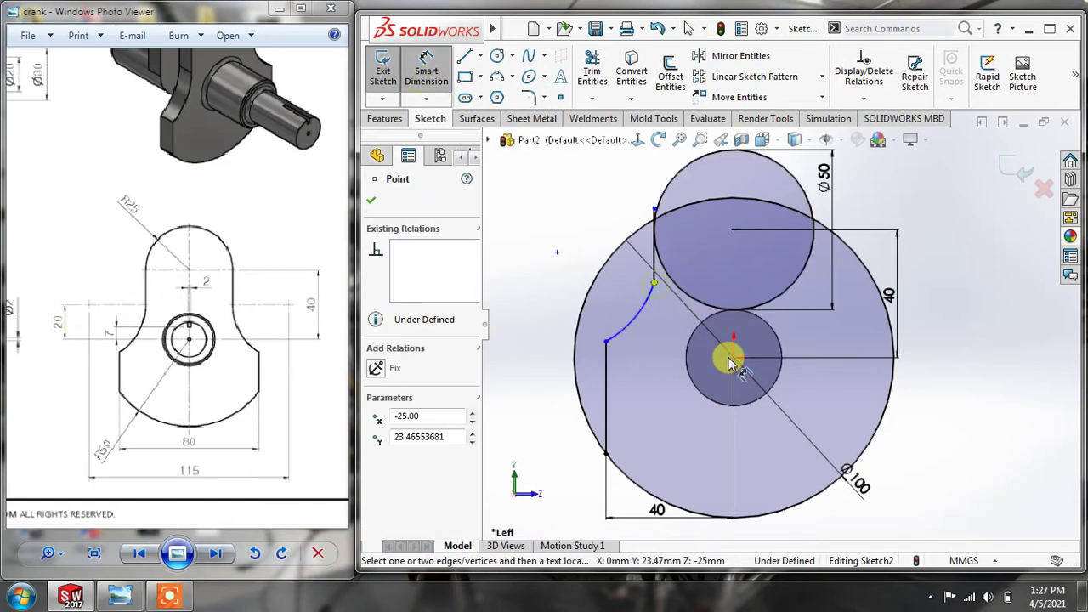
{"action": "left_click", "coordinate": [734, 357]}
{"action": "left_click", "coordinate": [525, 345]}
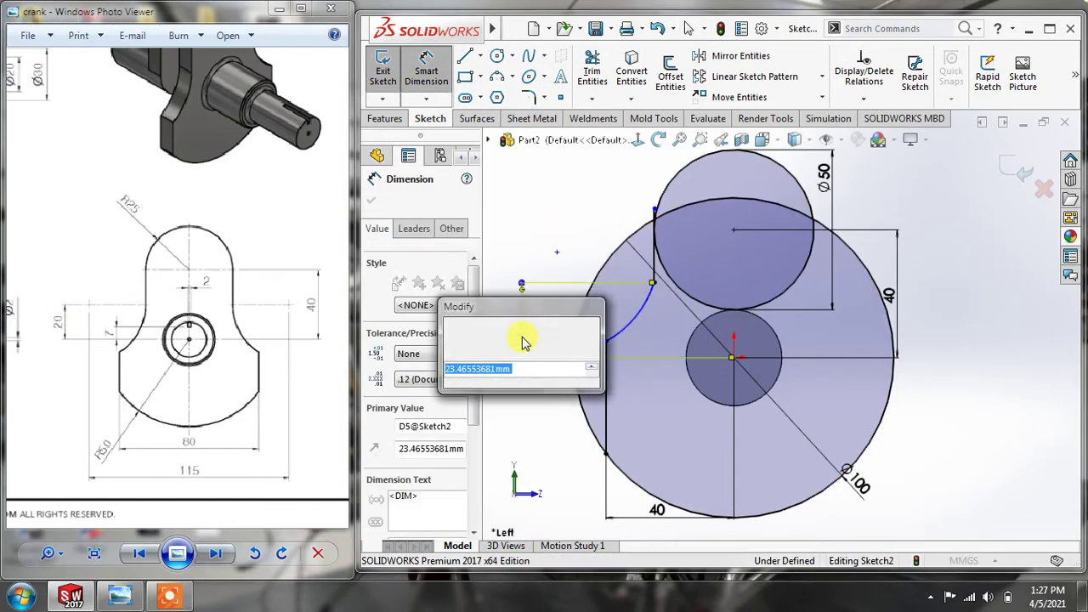
{"action": "type", "text": "20"}
{"action": "key", "text": "Return"}
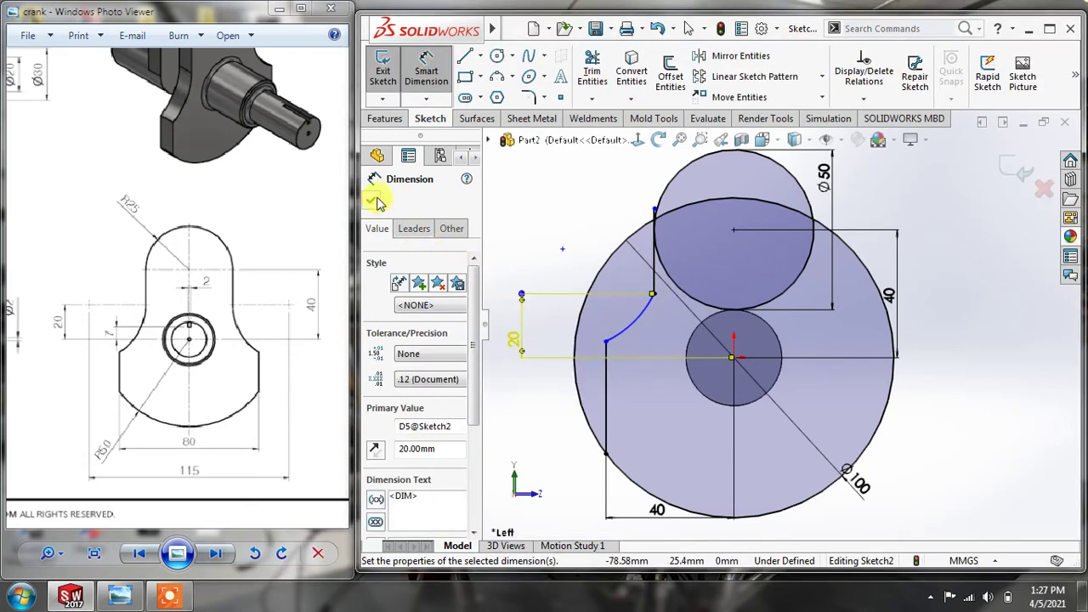
{"action": "left_click", "coordinate": [375, 200]}
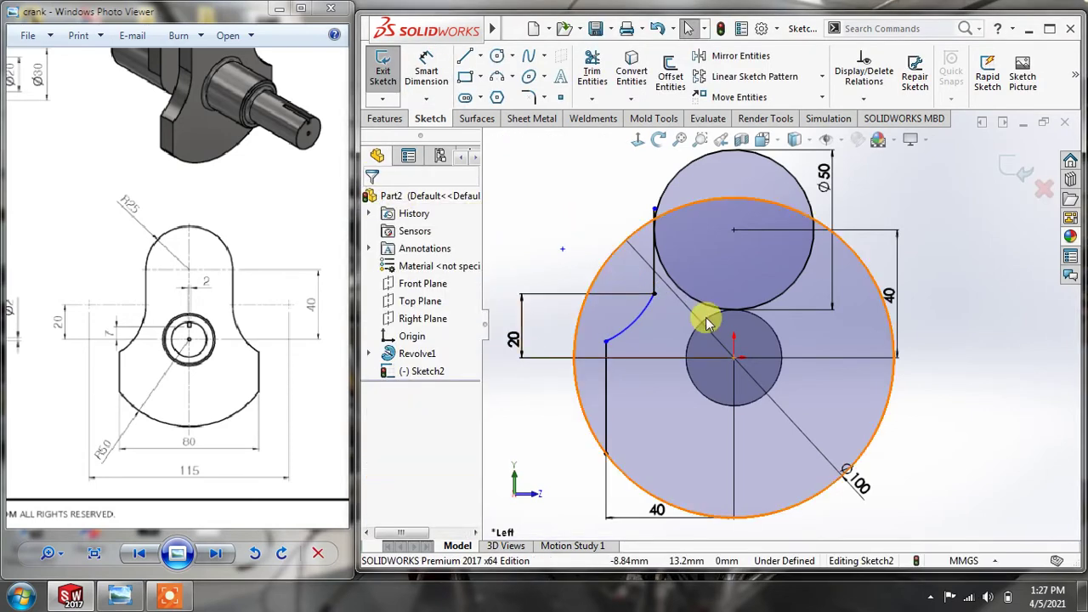
{"action": "scroll", "coordinate": [685, 324], "scroll_direction": "down", "scroll_amount": 1}
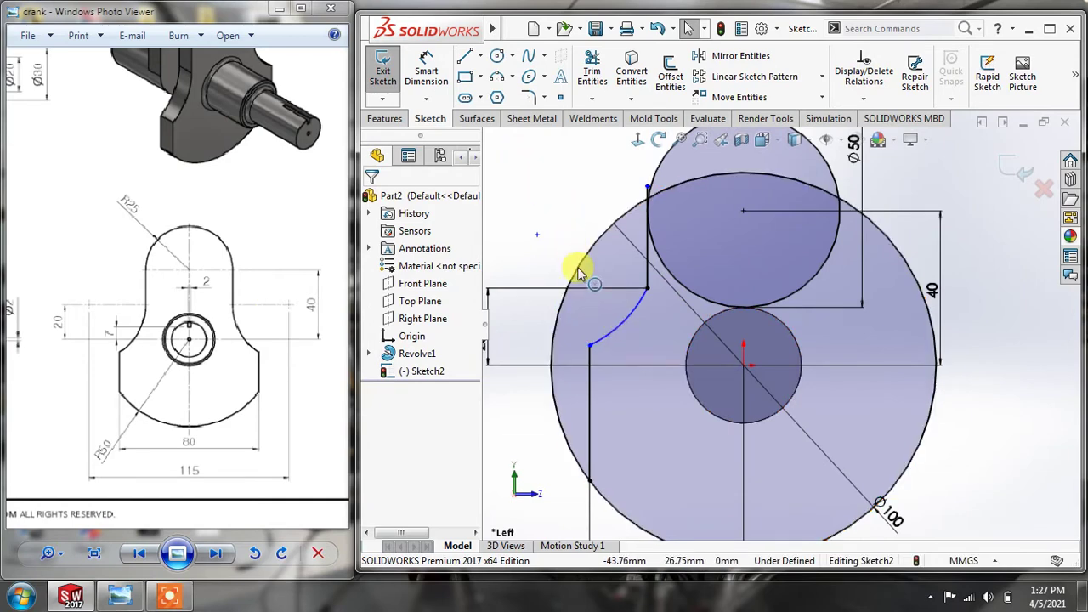
Add a Tangent relation between the connecting arc and the upper vertical line.
{"action": "left_click", "coordinate": [628, 317]}
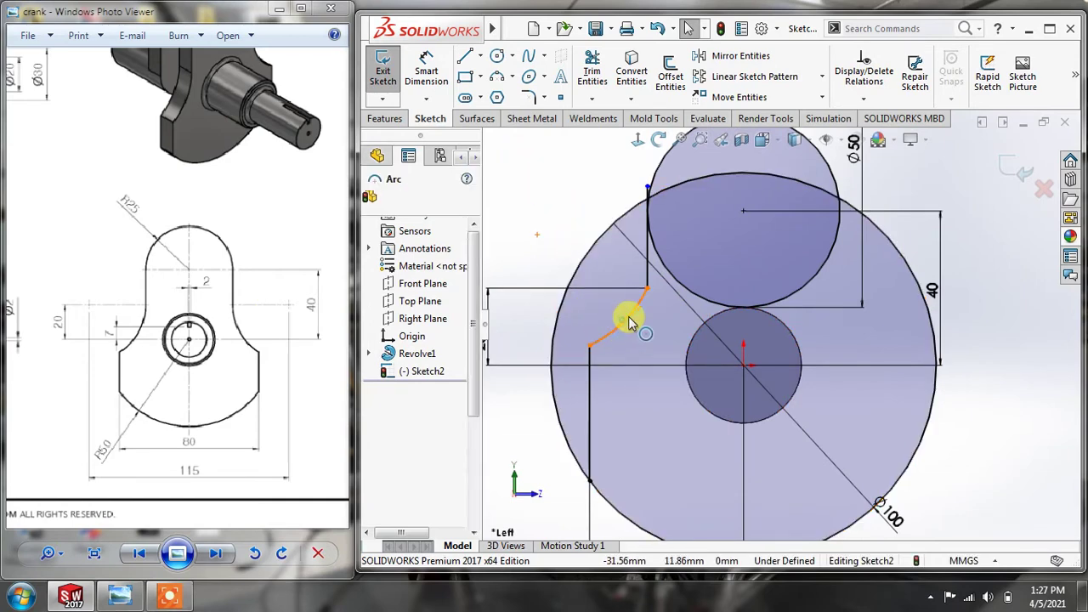
{"action": "left_click", "coordinate": [650, 268], "text": "ctrl"}
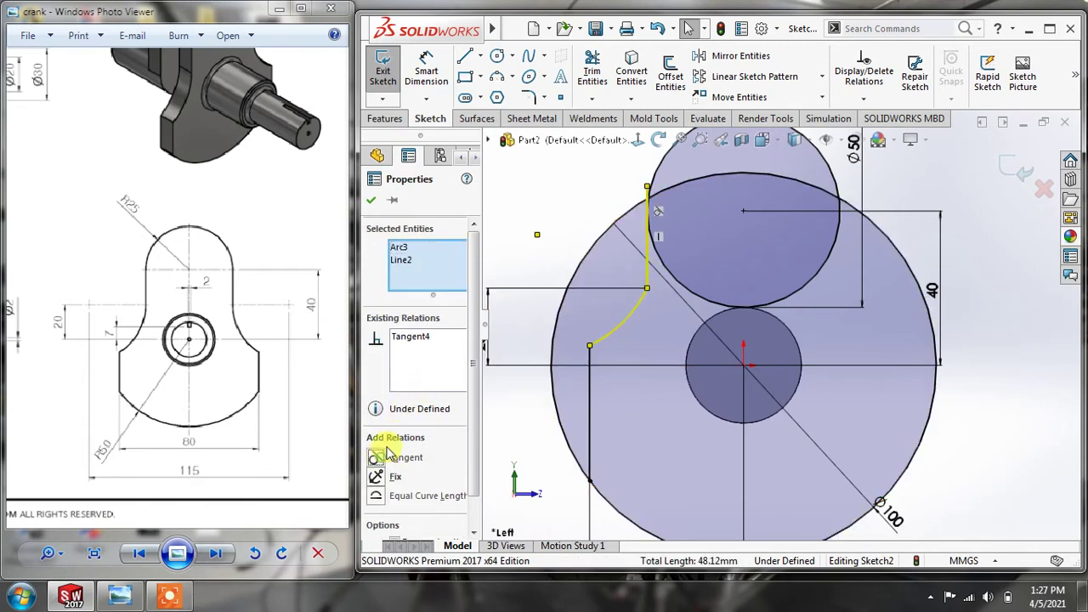
{"action": "left_click", "coordinate": [387, 452]}
{"action": "left_click", "coordinate": [373, 200]}
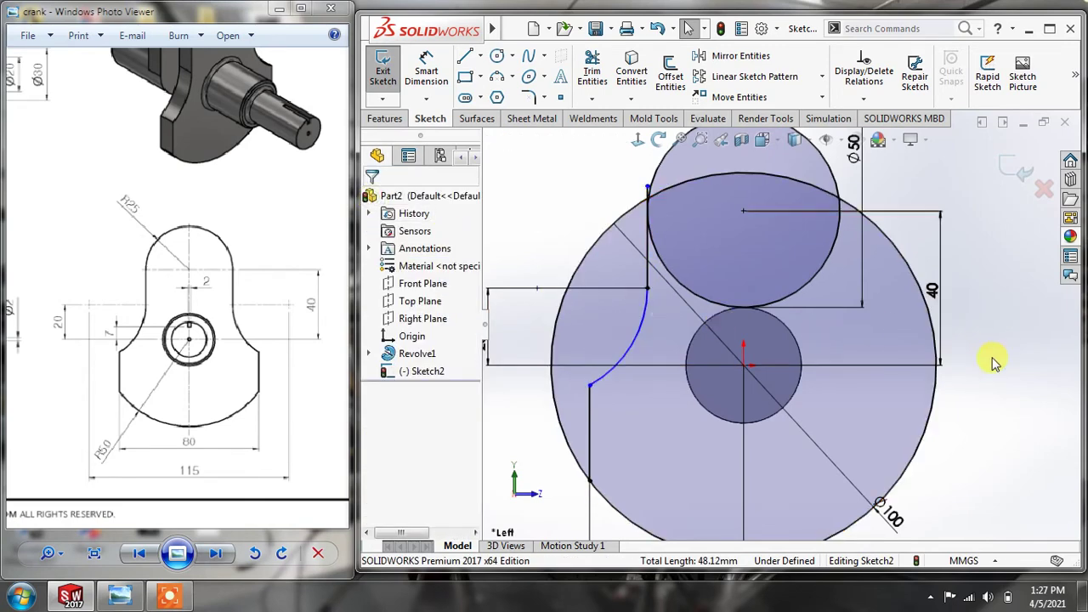
Try to dimension the horizontal distance between the upper vertical line and the origin.
{"action": "key", "text": "f"}
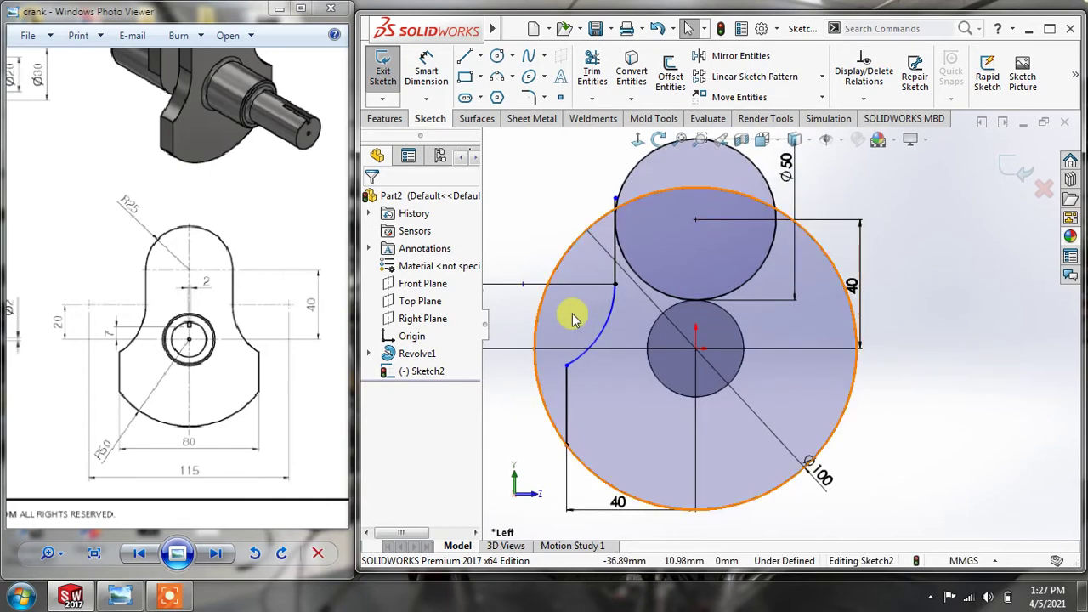
{"action": "scroll", "coordinate": [564, 316], "scroll_direction": "down", "scroll_amount": 3}
{"action": "key", "text": "f"}
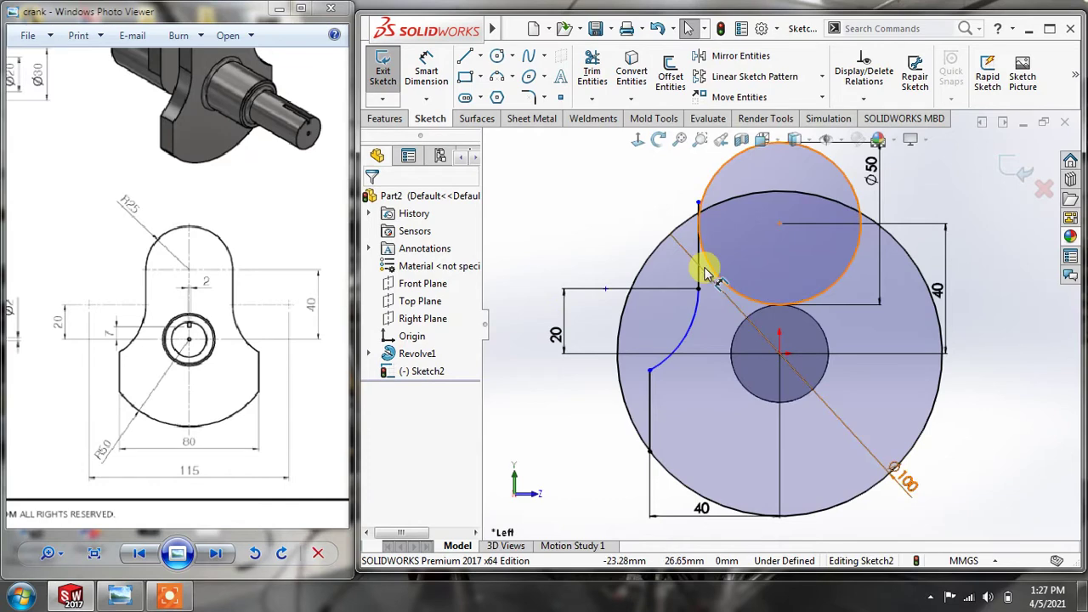
{"action": "left_click", "coordinate": [426, 73]}
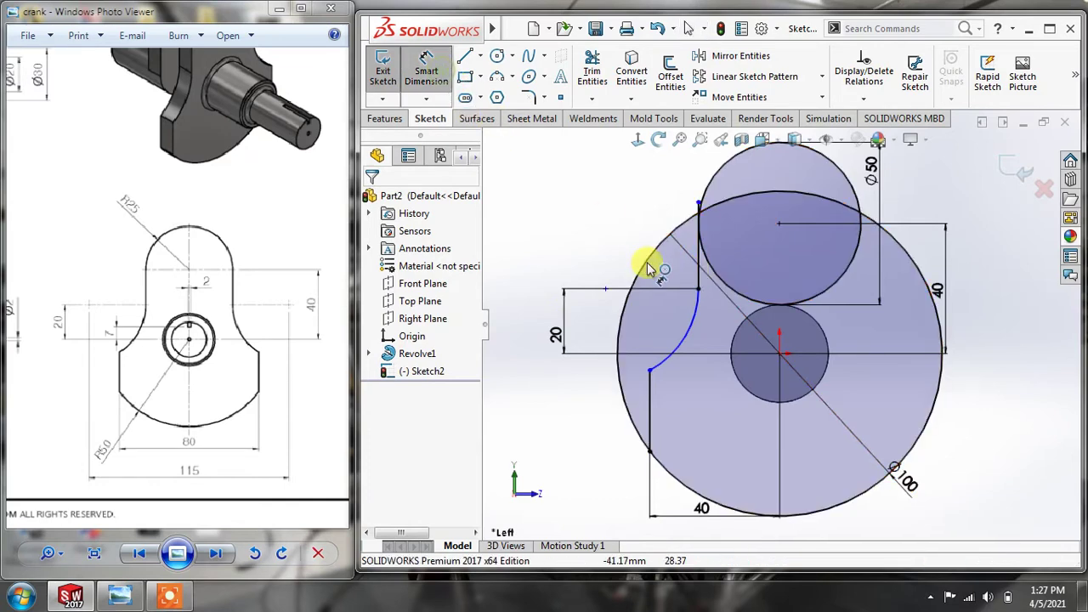
{"action": "left_click", "coordinate": [697, 274]}
{"action": "left_click", "coordinate": [779, 356]}
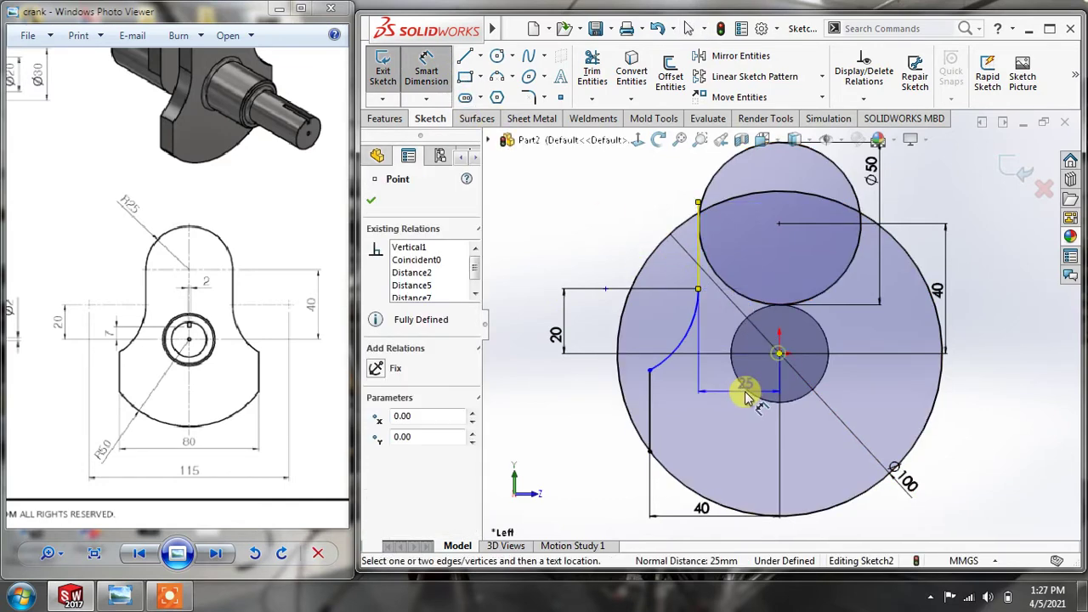
{"action": "left_click", "coordinate": [741, 377]}
{"action": "left_click", "coordinate": [619, 336]}
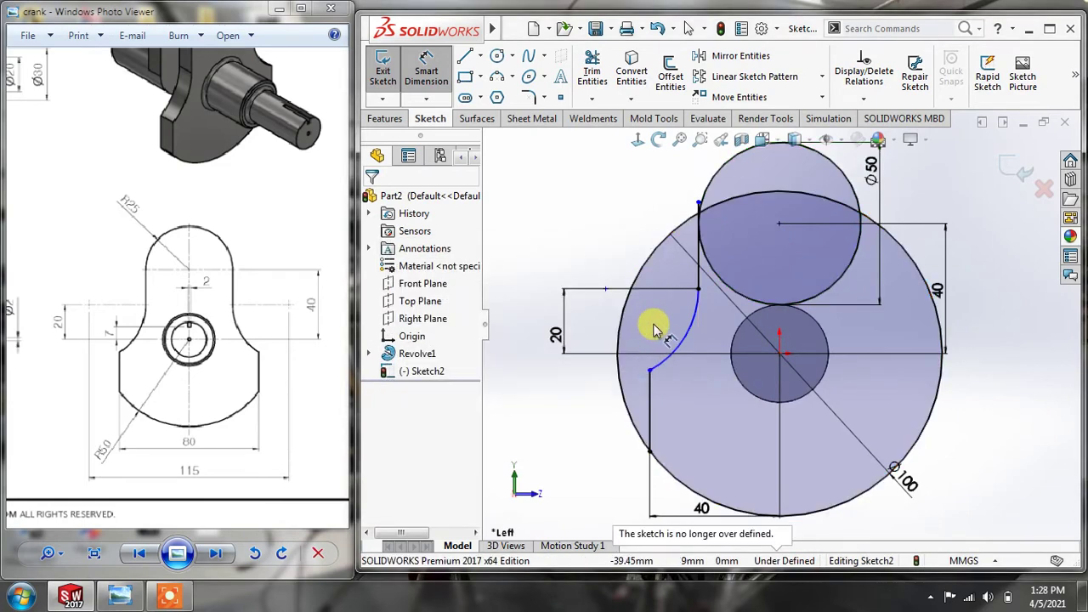
Dimension the connecting arc's radius to 28 mm.
{"action": "left_click", "coordinate": [684, 334]}
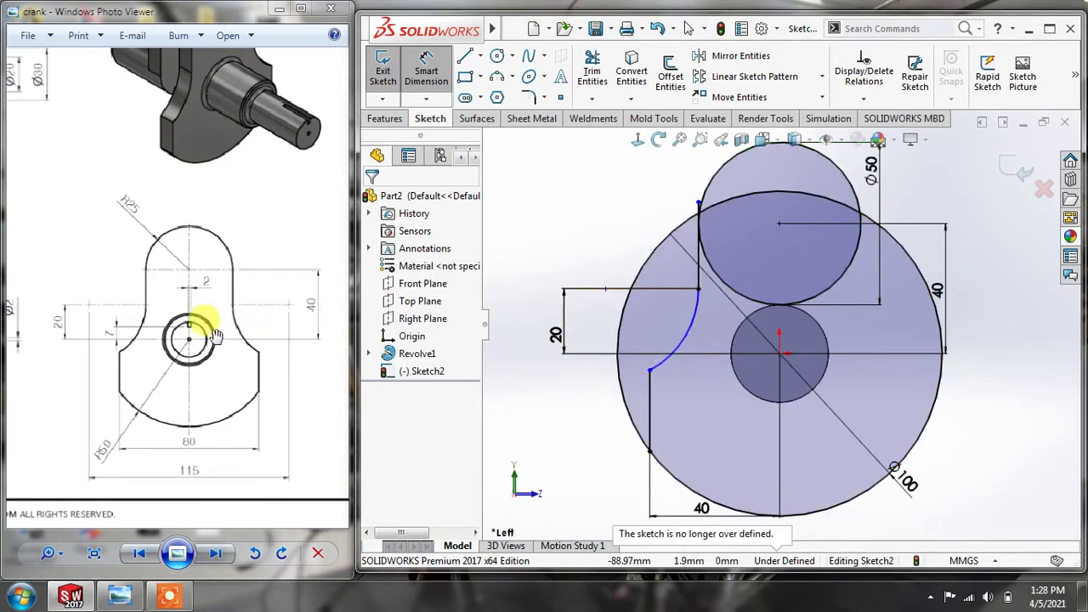
{"action": "left_click", "coordinate": [681, 342]}
{"action": "left_click", "coordinate": [663, 327]}
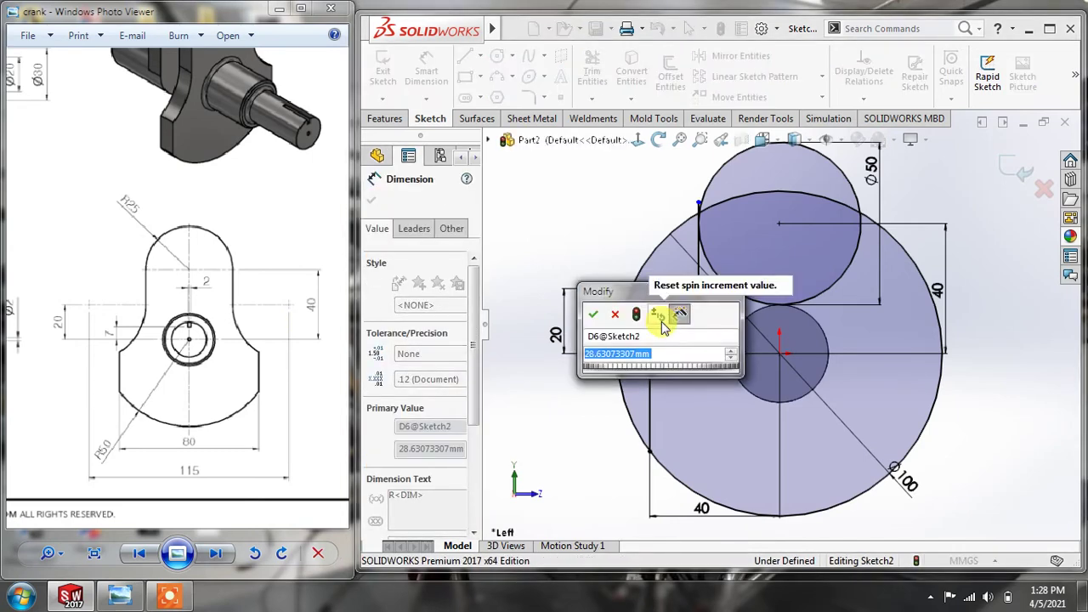
{"action": "type", "text": "28"}
{"action": "key", "text": "Return"}
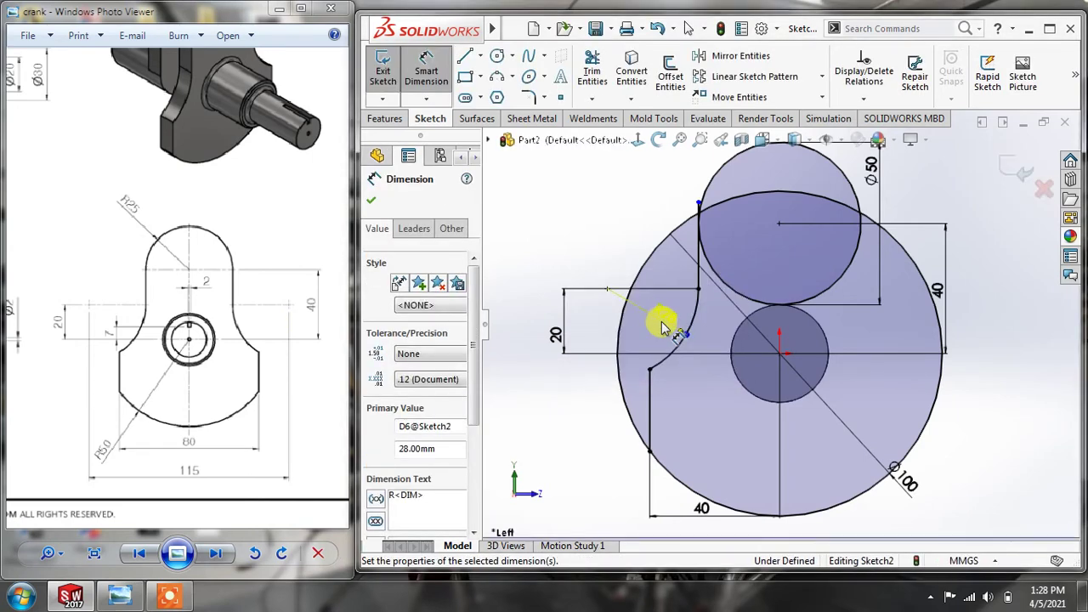
{"action": "left_click", "coordinate": [1050, 432]}
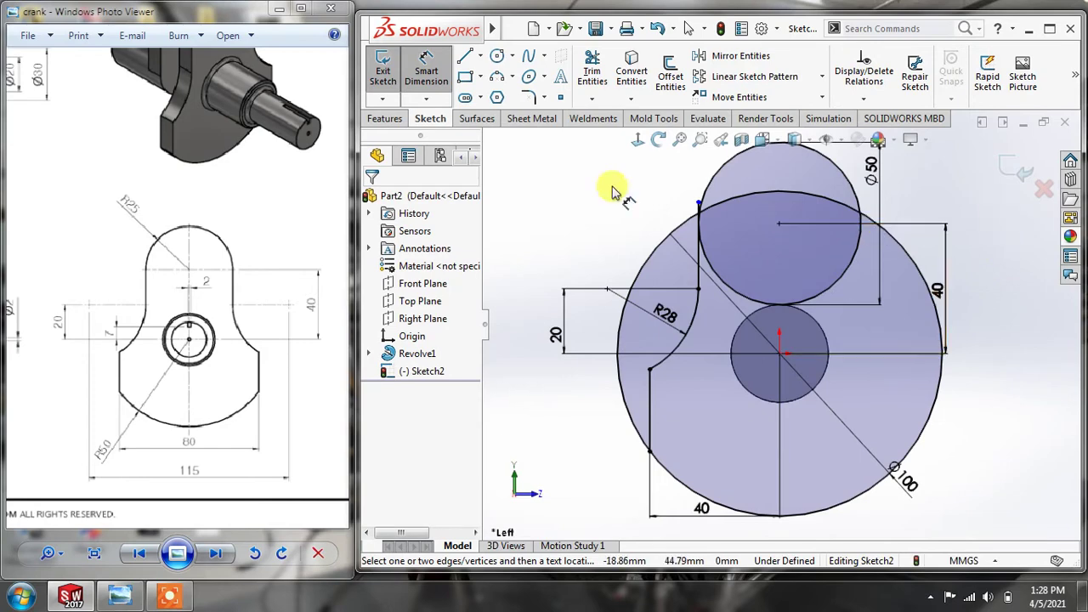
Trim the upper vertical line's excess above its tangent point on the 50 mm circle.
{"action": "left_click", "coordinate": [592, 68]}
{"action": "scroll", "coordinate": [712, 219], "scroll_direction": "down", "scroll_amount": 5}
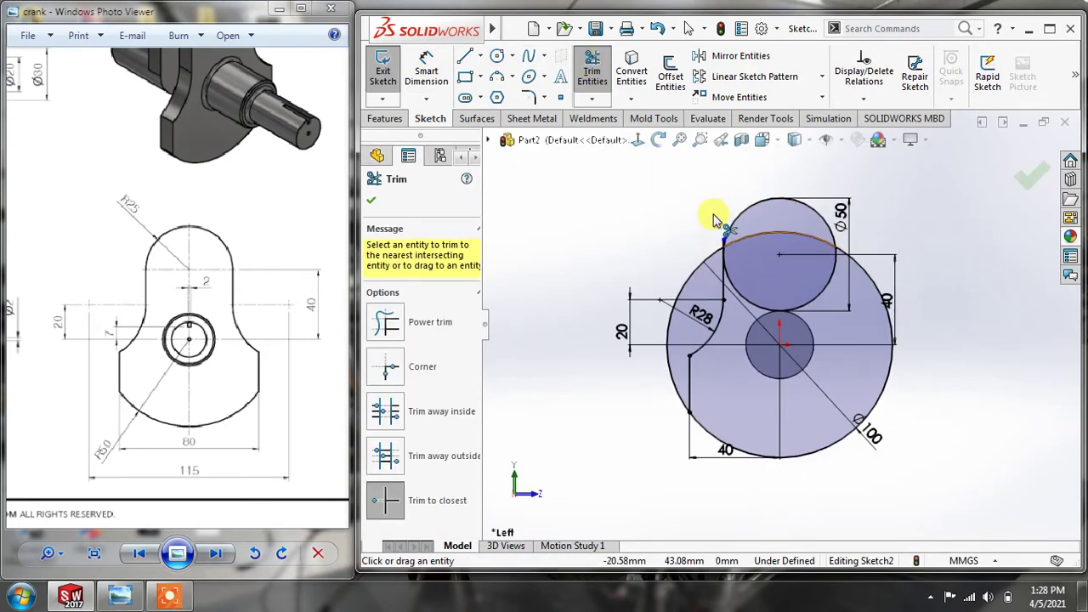
{"action": "scroll", "coordinate": [733, 285], "scroll_direction": "down", "scroll_amount": 4}
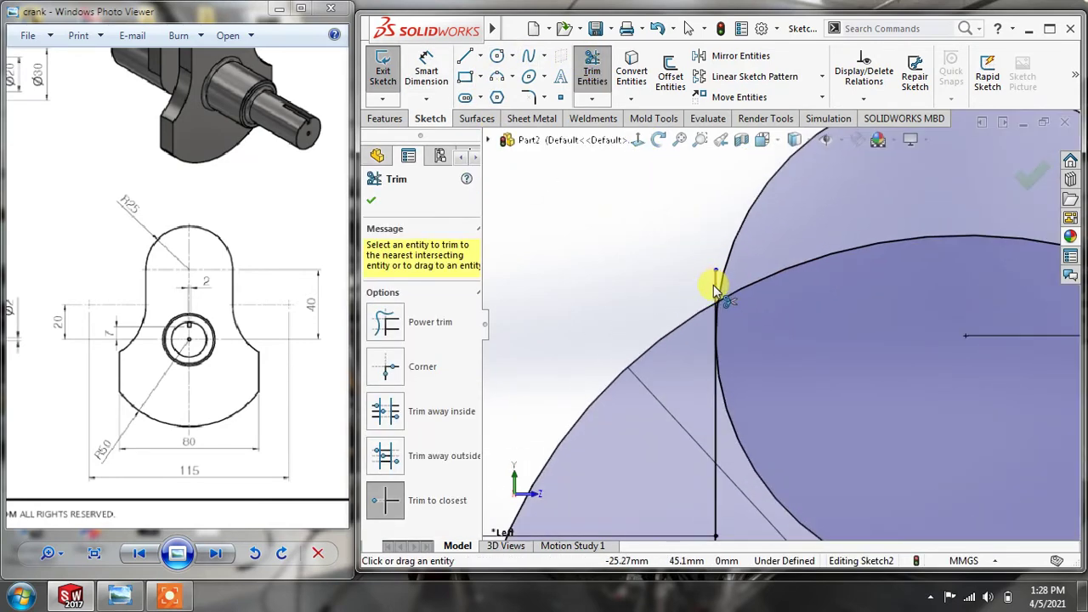
{"action": "scroll", "coordinate": [730, 326], "scroll_direction": "down", "scroll_amount": 3}
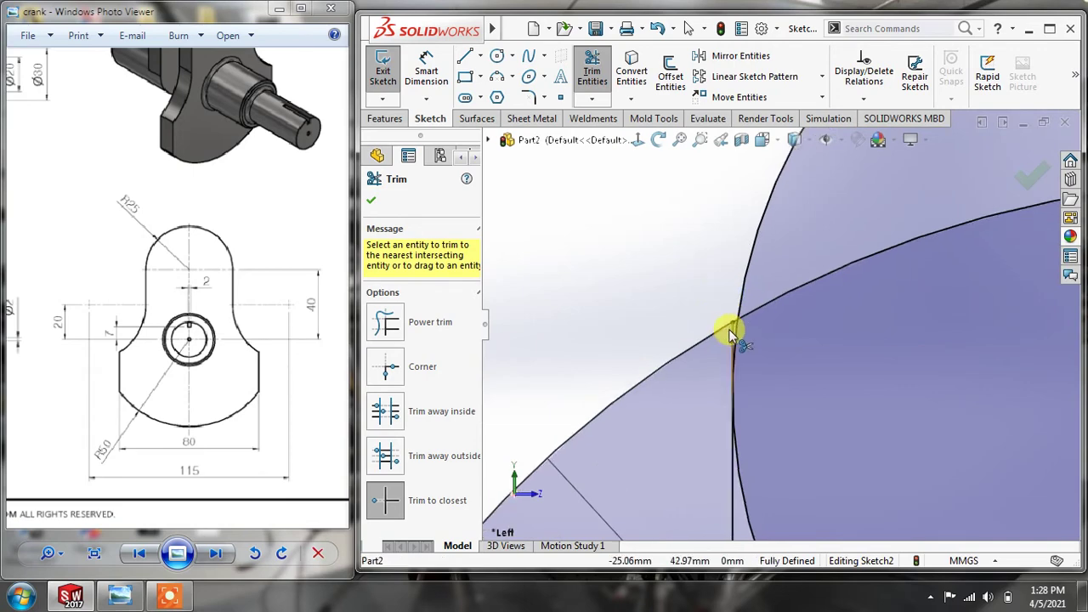
{"action": "scroll", "coordinate": [752, 332], "scroll_direction": "up", "scroll_amount": 10}
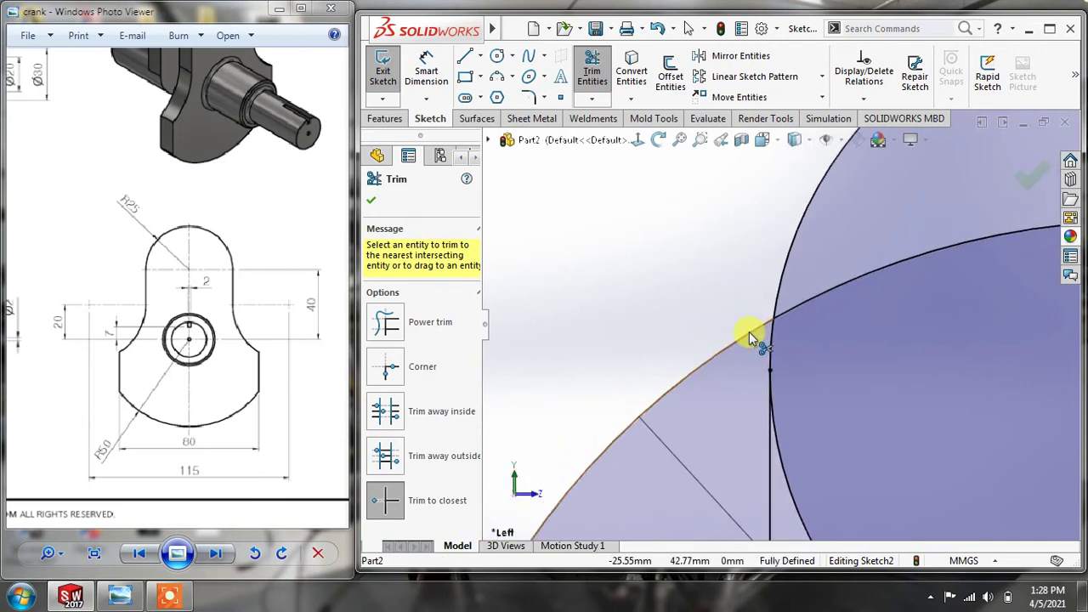
{"action": "scroll", "coordinate": [917, 457], "scroll_direction": "down", "scroll_amount": 2}
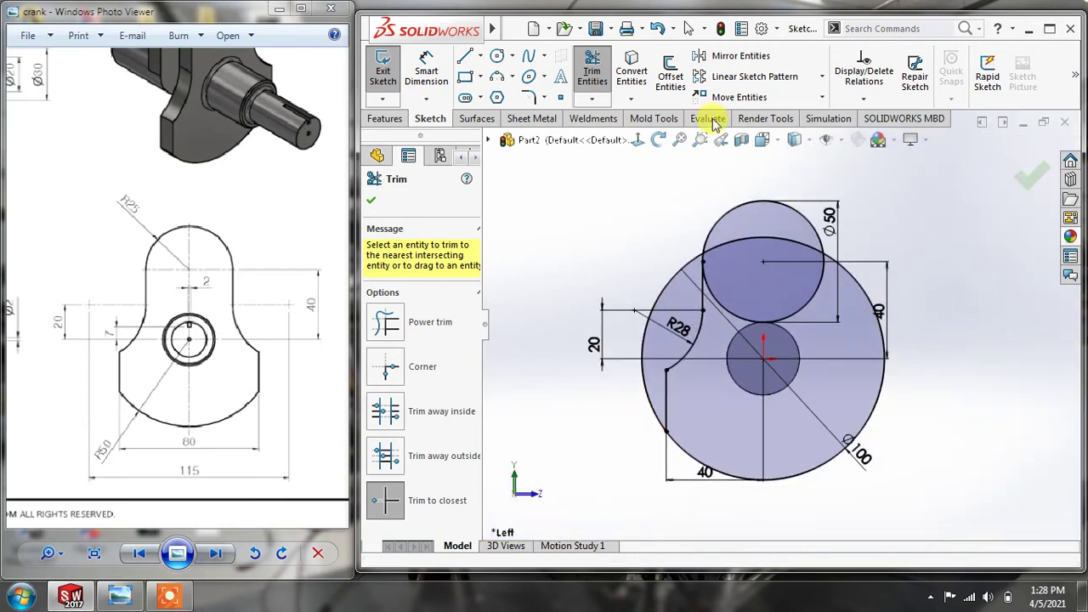
Draw a vertical centerline from the 50 mm circle's center to the origin.
{"action": "left_click", "coordinate": [482, 55]}
{"action": "left_click", "coordinate": [504, 92]}
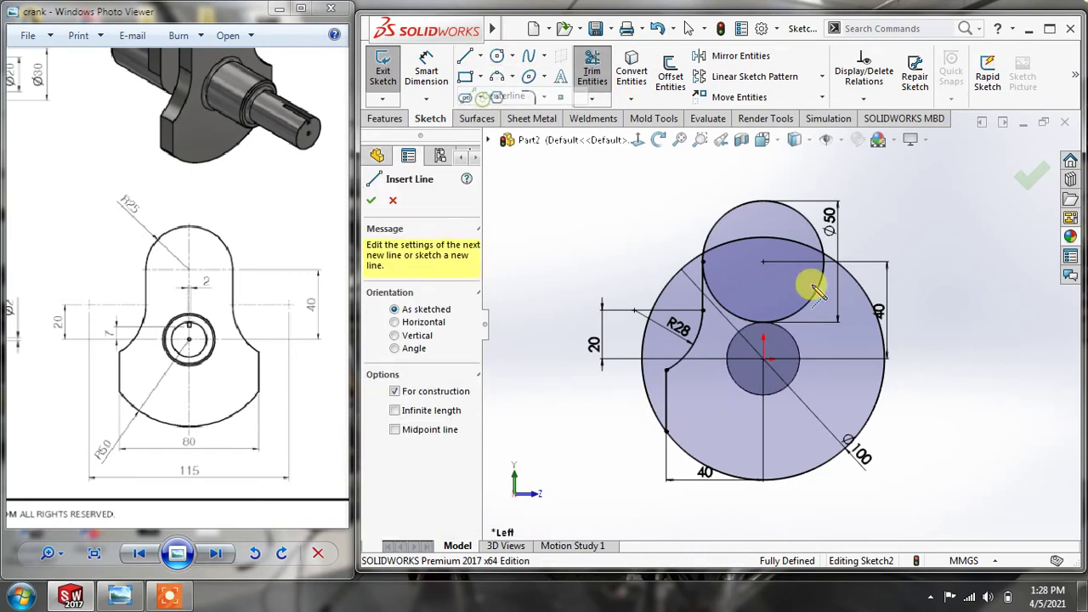
{"action": "left_click", "coordinate": [764, 261]}
{"action": "left_click", "coordinate": [764, 357]}
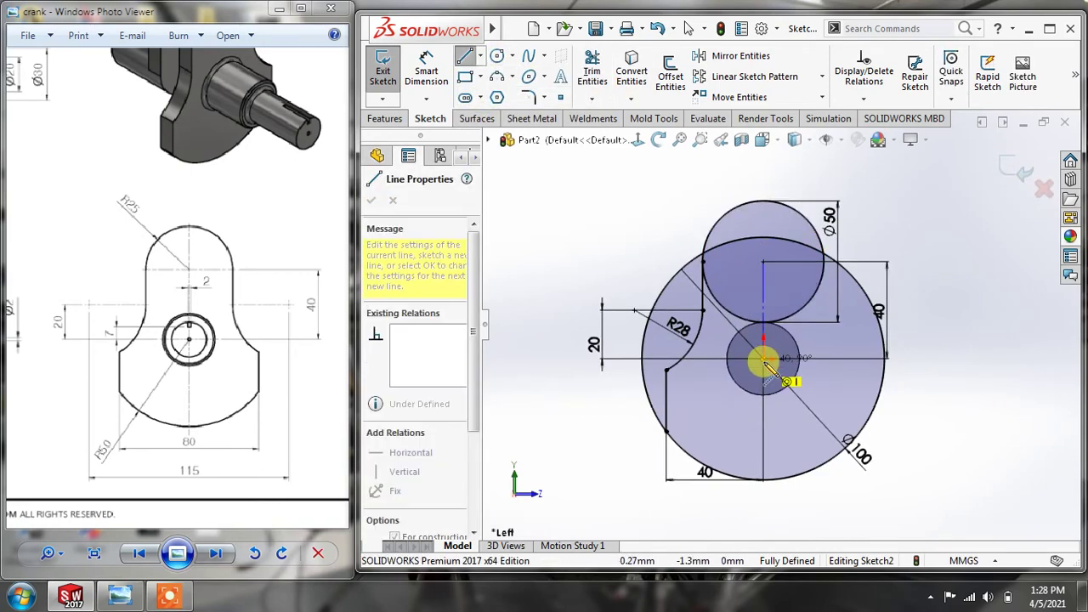
{"action": "key", "text": "Escape"}
{"action": "scroll", "coordinate": [914, 311], "scroll_direction": "down", "scroll_amount": 1}
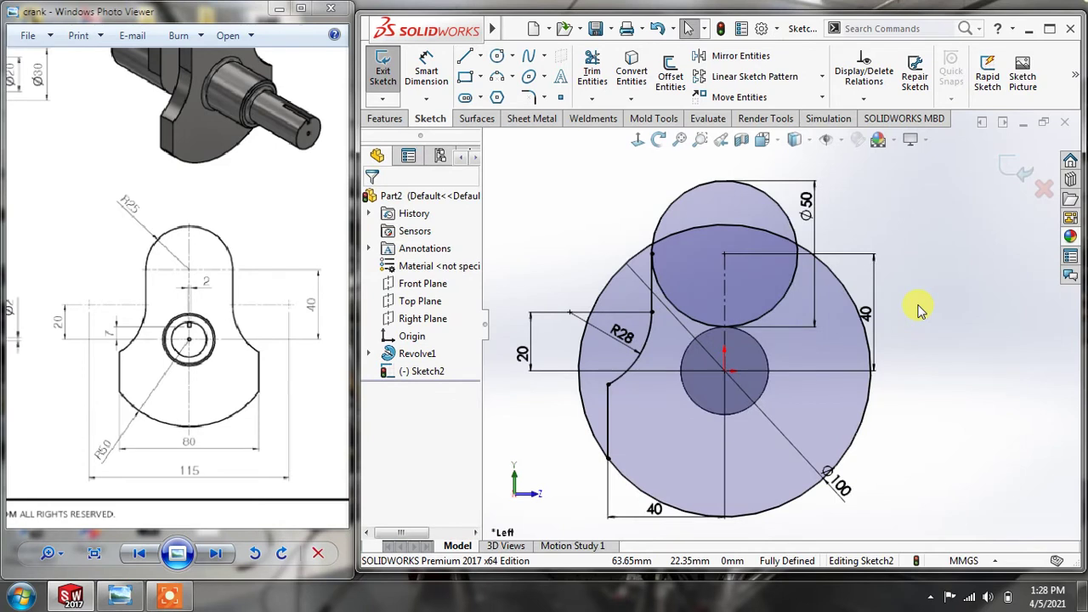
Mirror the upper vertical line, the R28 arc and the lower vertical line about the vertical centerline.
{"action": "left_click", "coordinate": [721, 55]}
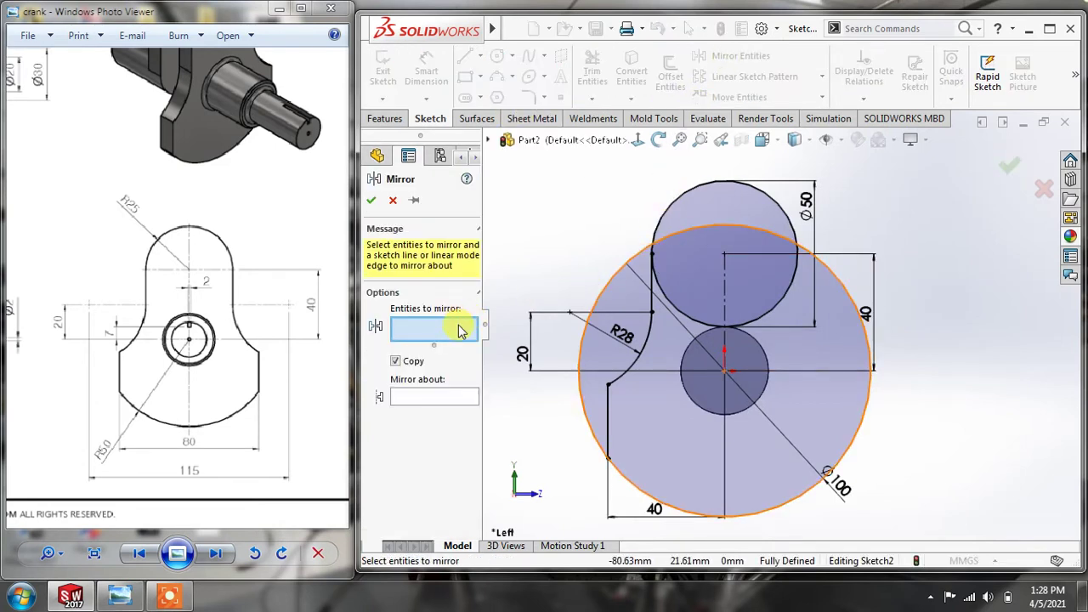
{"action": "left_click", "coordinate": [652, 285]}
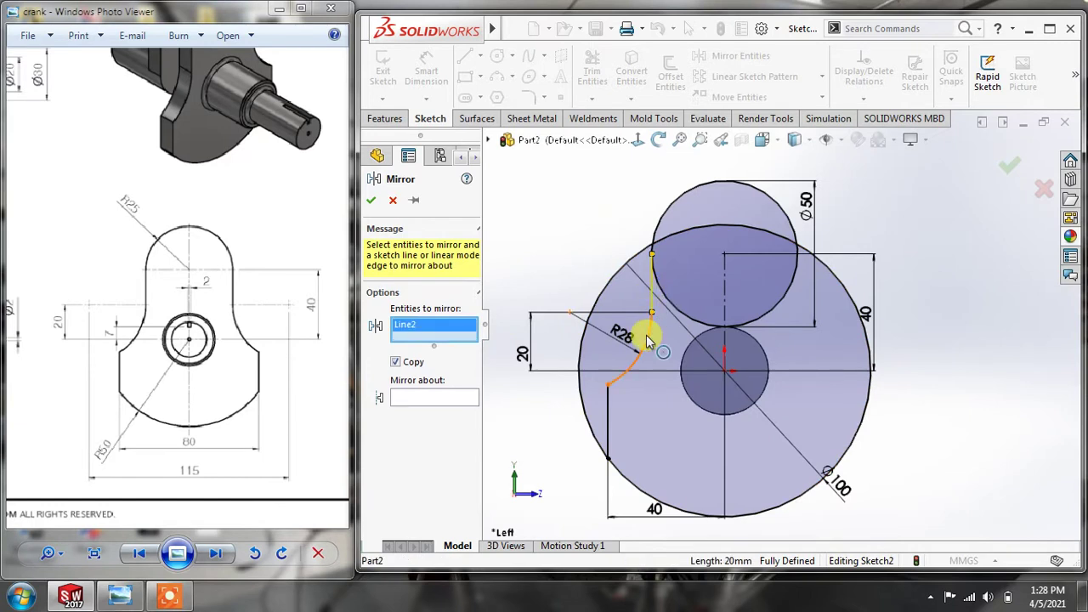
{"action": "left_click", "coordinate": [648, 340]}
{"action": "left_click", "coordinate": [609, 417]}
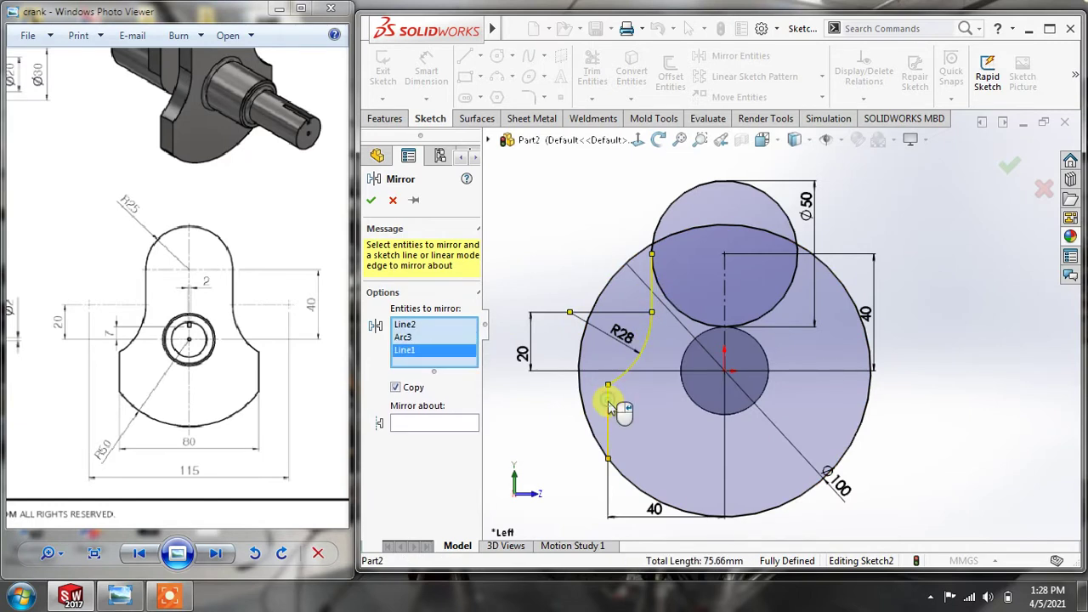
{"action": "left_click", "coordinate": [428, 434]}
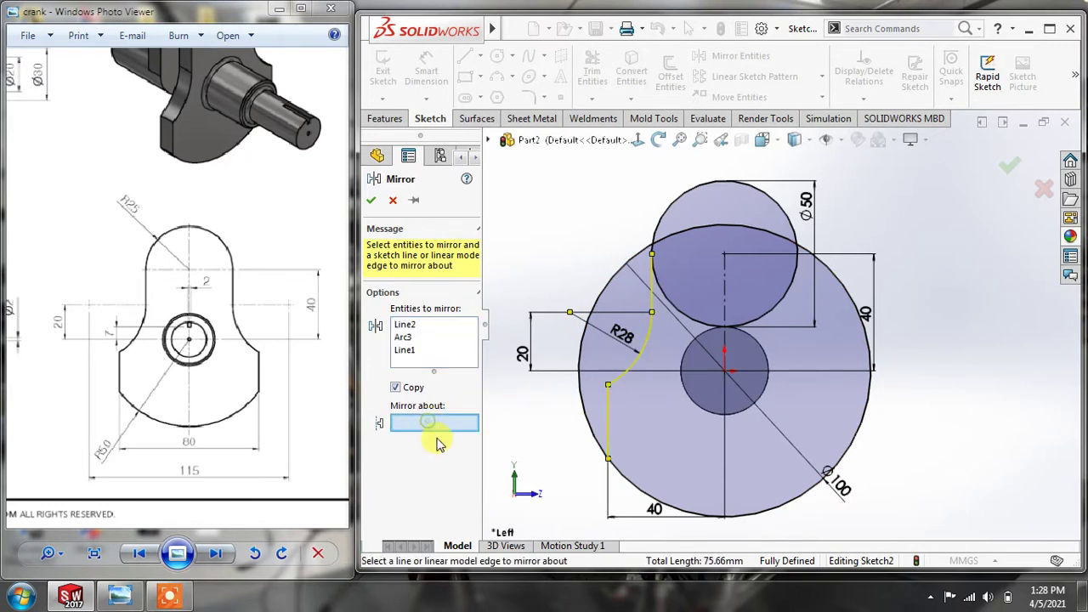
{"action": "left_click", "coordinate": [725, 298]}
{"action": "left_click", "coordinate": [371, 201]}
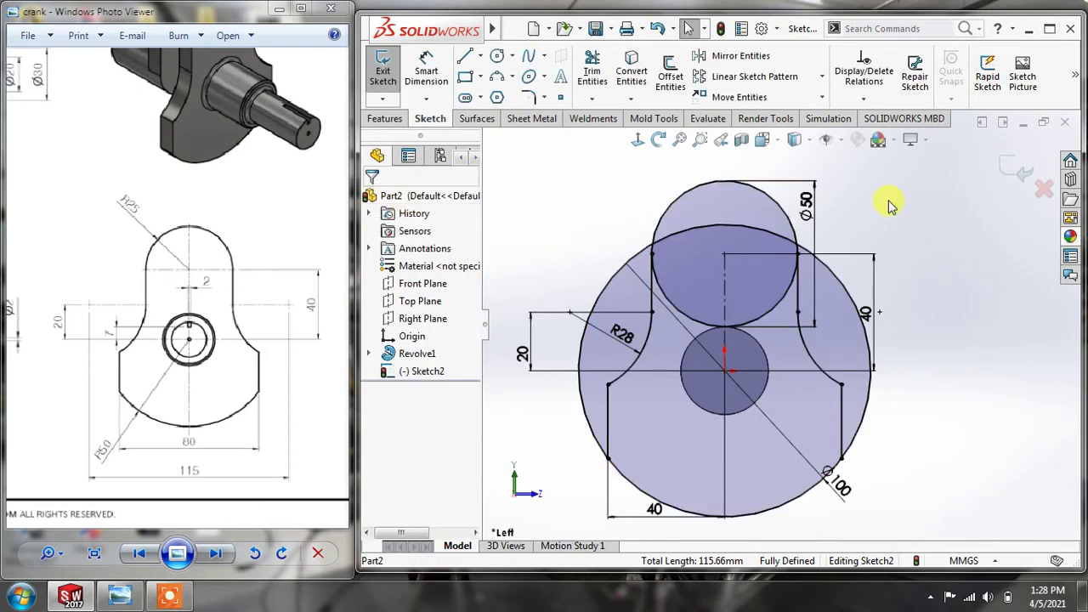
Trim the 100 mm circle to its lower arc and the 50 mm circle to its upper arc, leaving one closed web outline.
{"action": "scroll", "coordinate": [819, 433], "scroll_direction": "down", "scroll_amount": 3}
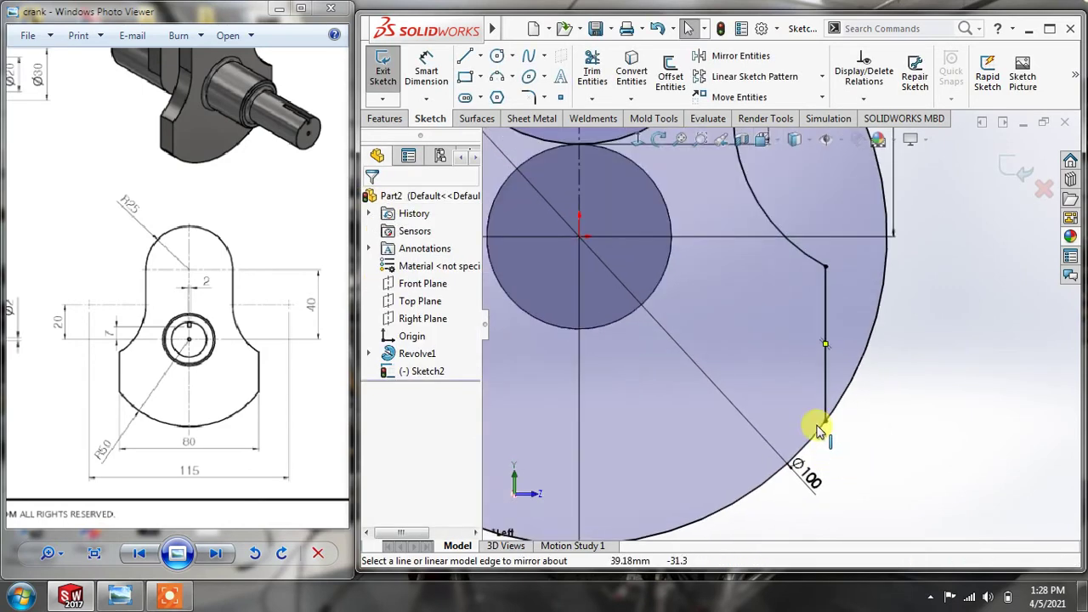
{"action": "scroll", "coordinate": [813, 418], "scroll_direction": "up", "scroll_amount": 5}
{"action": "scroll", "coordinate": [681, 125], "scroll_direction": "down", "scroll_amount": 1}
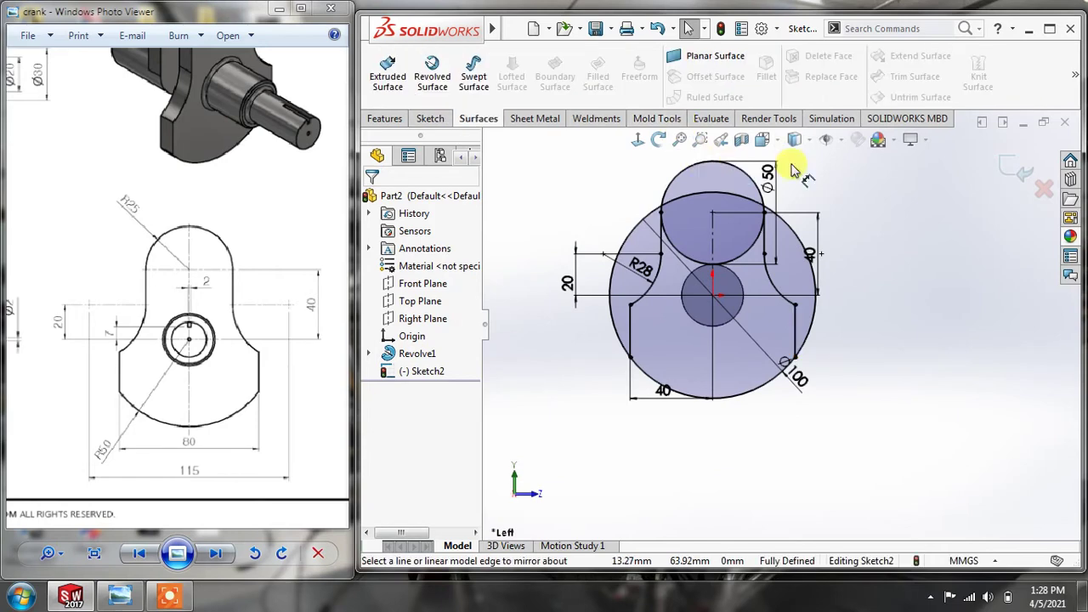
{"action": "left_click", "coordinate": [385, 119]}
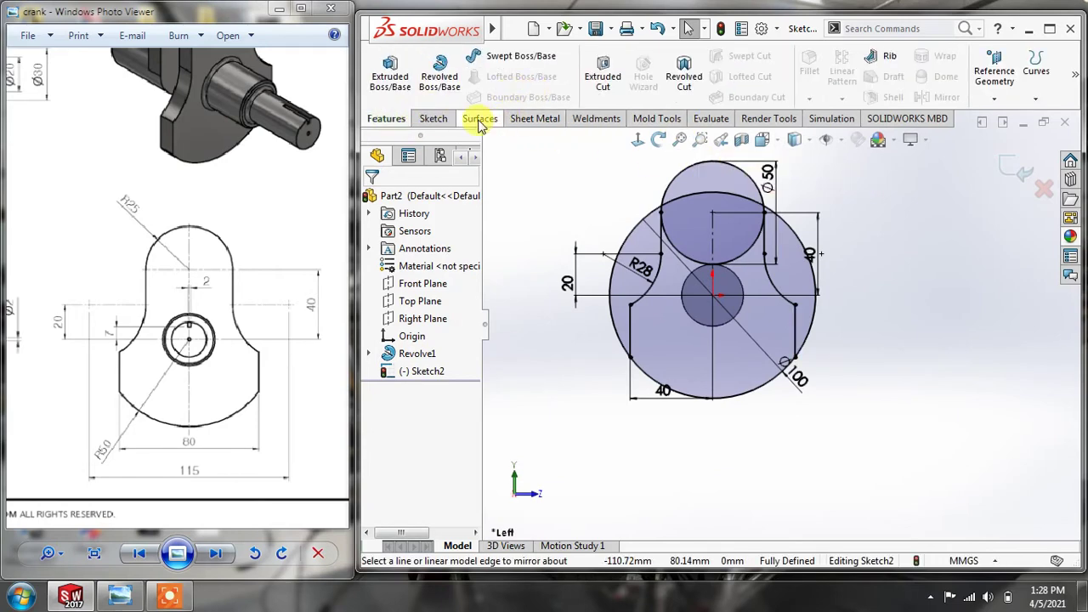
{"action": "left_click", "coordinate": [430, 119]}
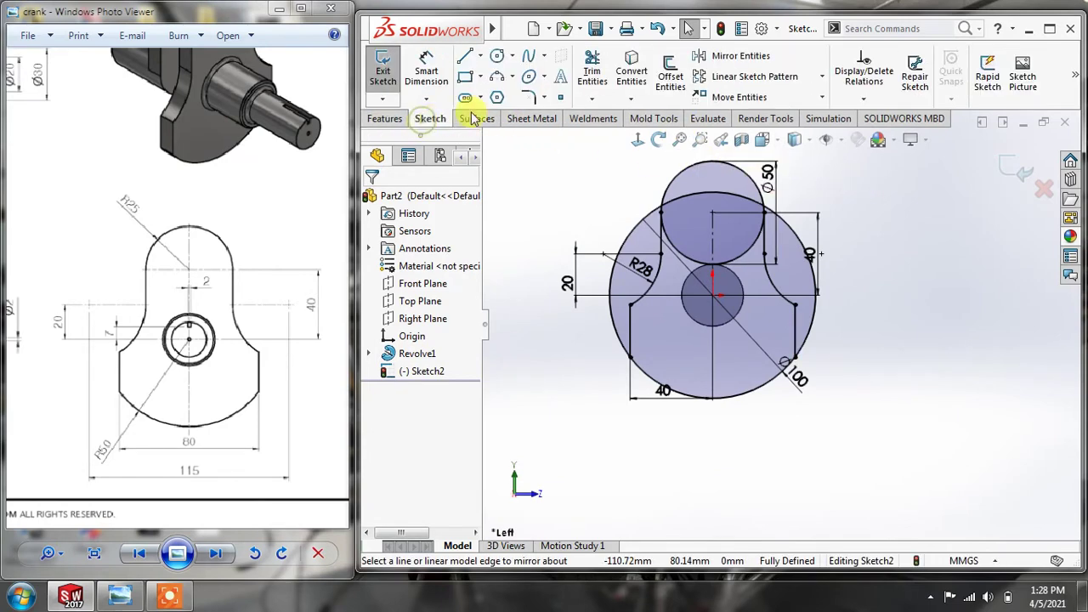
{"action": "left_click", "coordinate": [592, 68]}
{"action": "scroll", "coordinate": [741, 194], "scroll_direction": "down", "scroll_amount": 4}
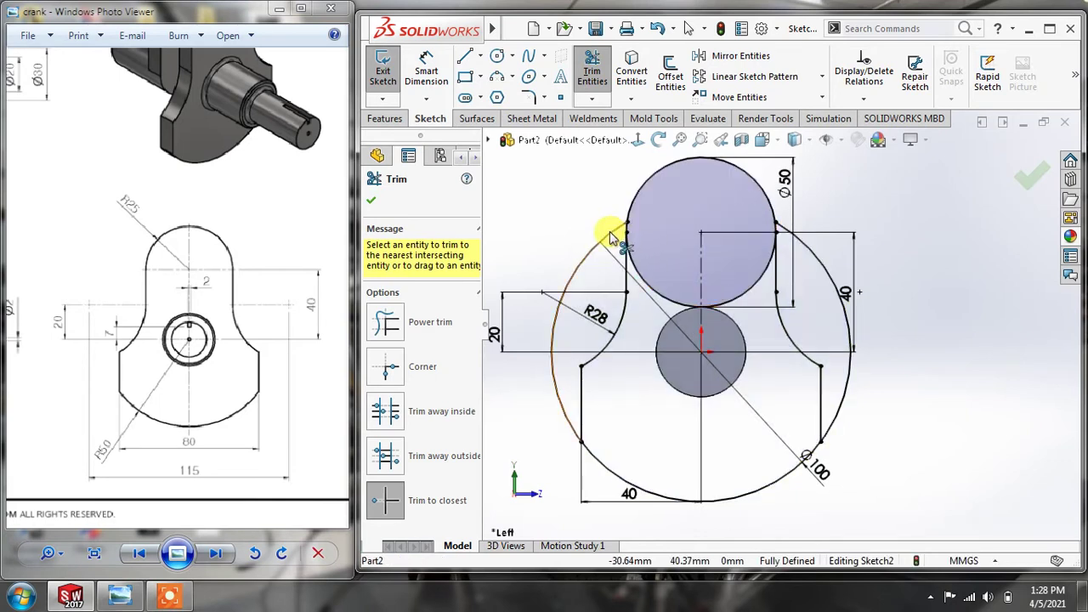
{"action": "left_click", "coordinate": [610, 236]}
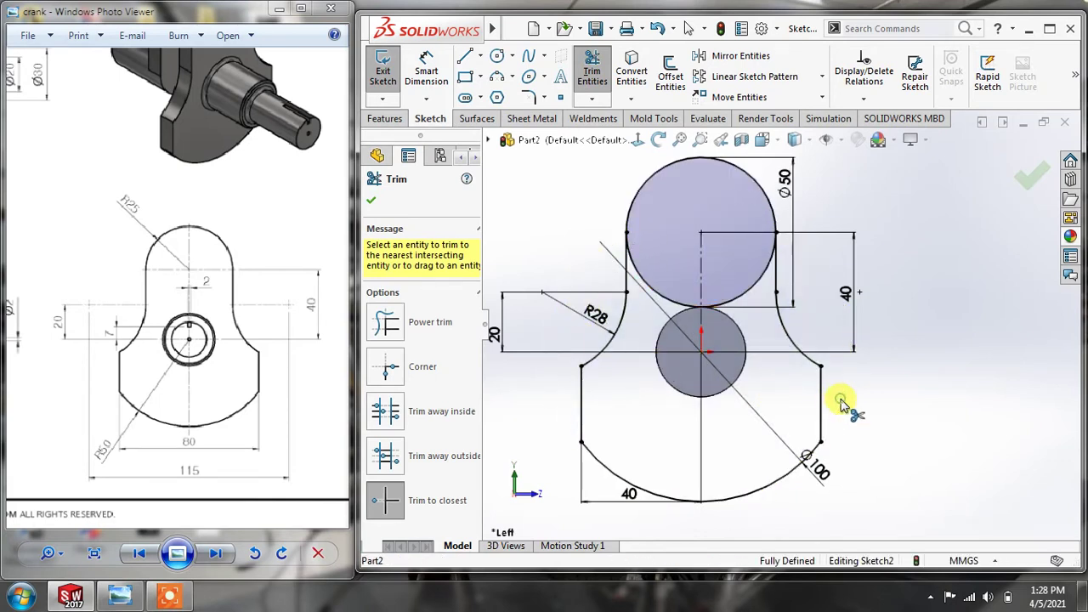
{"action": "left_click", "coordinate": [748, 294]}
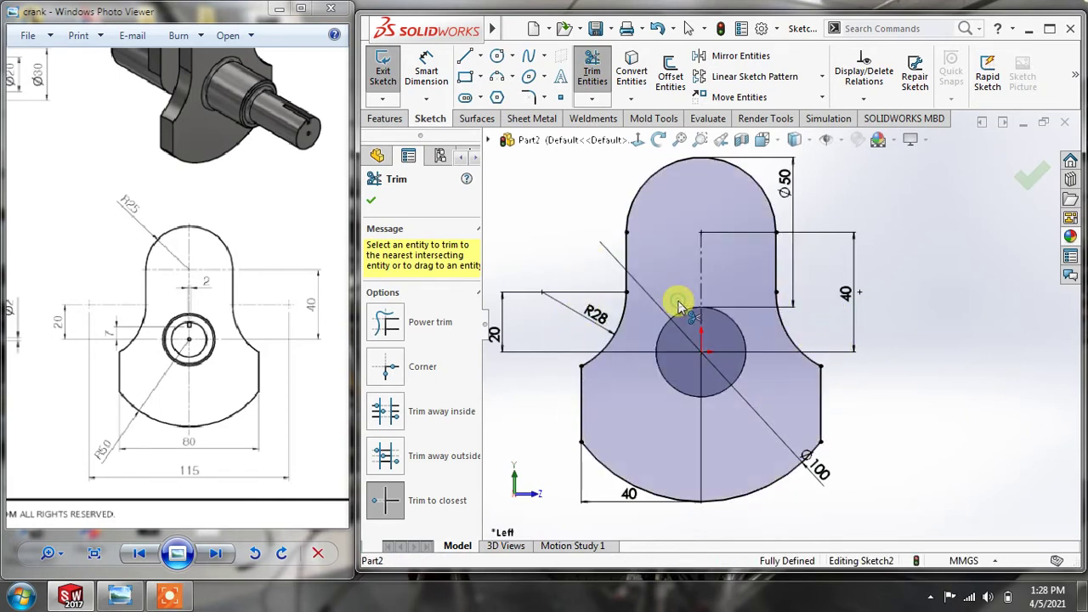
{"action": "left_click", "coordinate": [371, 200]}
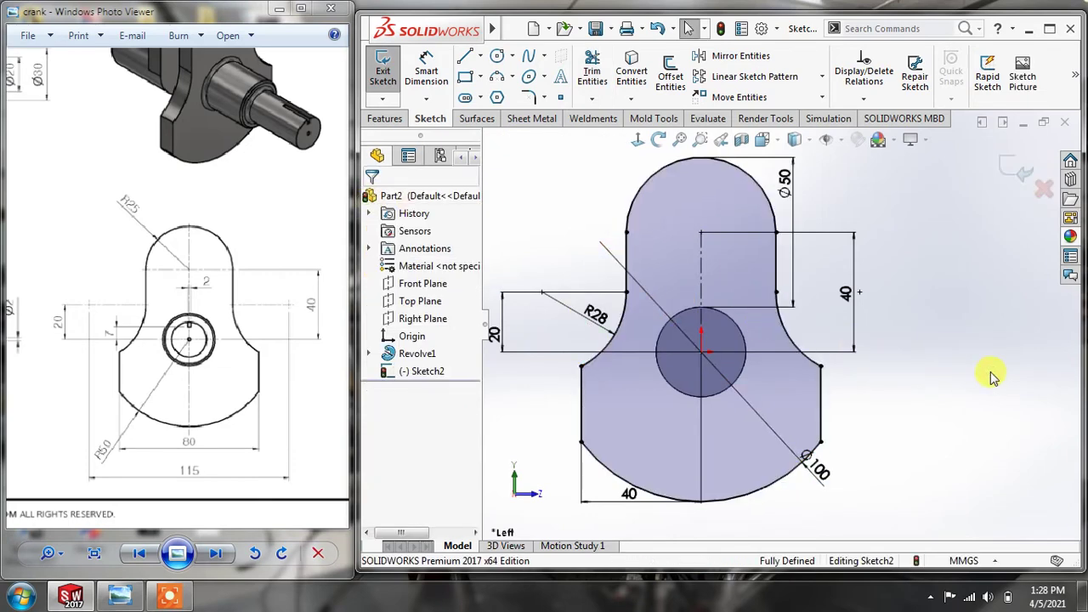
Exit the finished crank web sketch and view it in 3D together with the shaft.
{"action": "scroll", "coordinate": [993, 378], "scroll_direction": "up", "scroll_amount": 1}
{"action": "left_click", "coordinate": [1017, 168]}
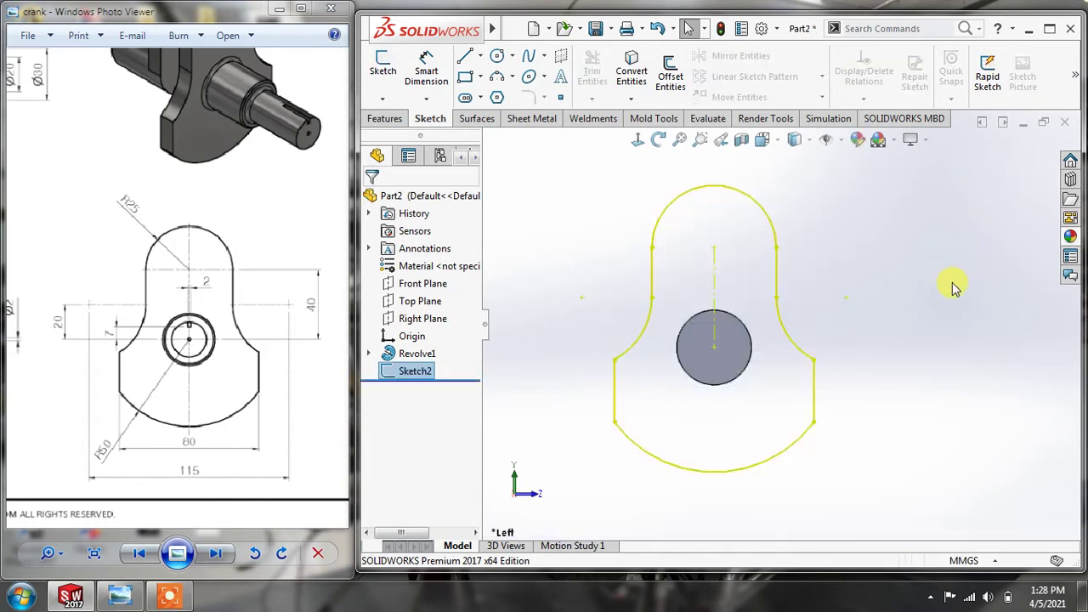
{"action": "mouse_move", "coordinate": [953, 284]}
{"action": "middle_mouse_down"}
{"action": "mouse_move", "coordinate": [906, 311]}
{"action": "mouse_move", "coordinate": [807, 339]}
{"action": "middle_mouse_up"}
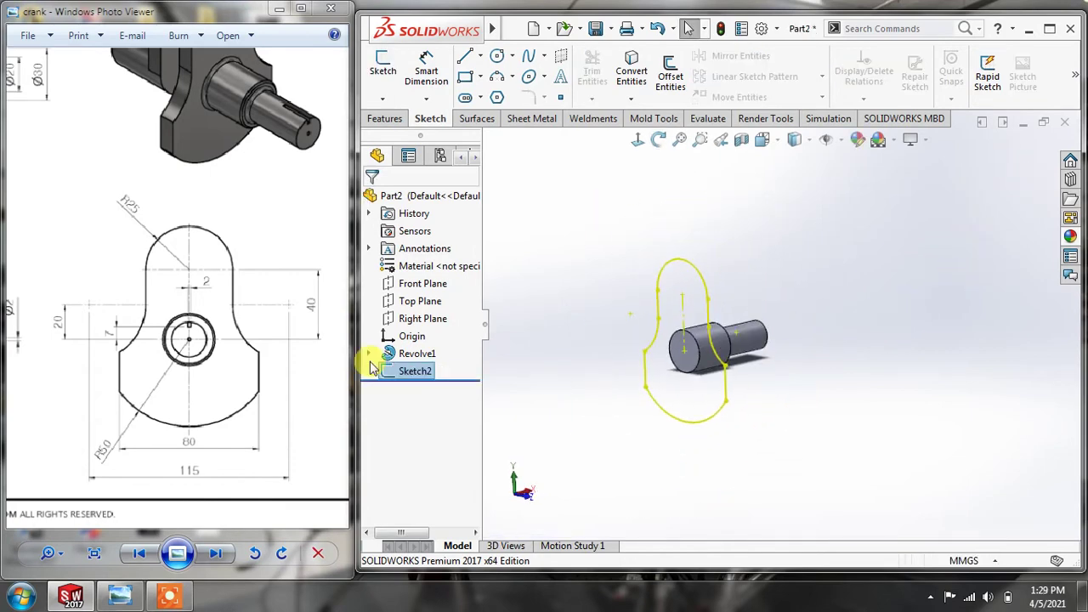
Extrude the crank web profile 10 mm as a blind boss merged with the shaft, per the thickness in the reference drawing.
{"action": "mouse_move", "coordinate": [176, 332]}
{"action": "left_mouse_down"}
{"action": "mouse_move", "coordinate": [225, 315]}
{"action": "mouse_move", "coordinate": [274, 317]}
{"action": "left_mouse_up"}
{"action": "scroll", "coordinate": [256, 316], "scroll_direction": "down", "scroll_amount": 1}
{"action": "scroll", "coordinate": [256, 317], "scroll_direction": "down", "scroll_amount": 1}
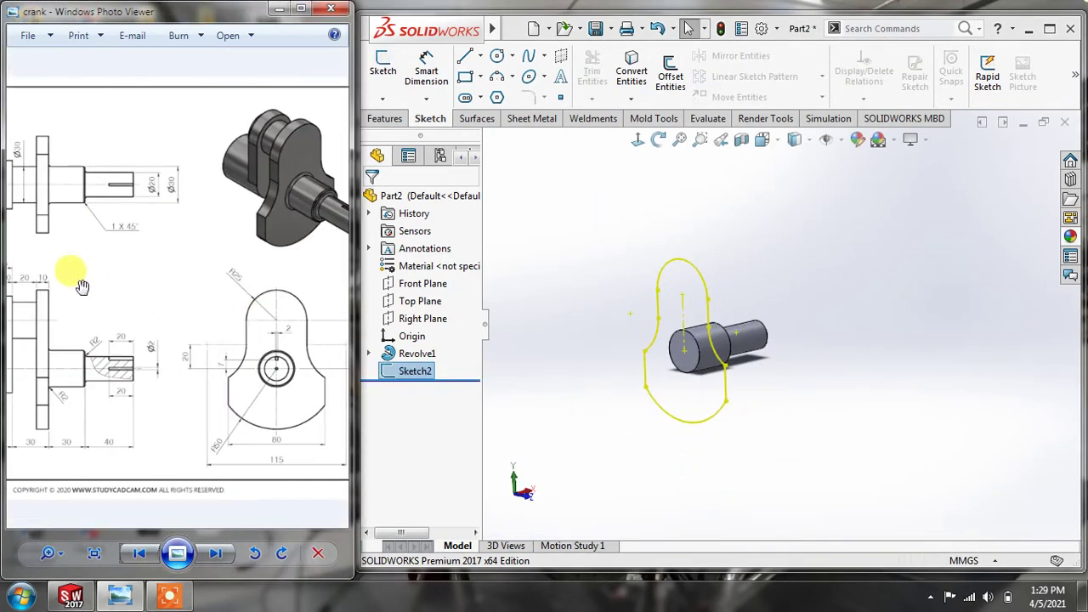
{"action": "left_click_drag", "start_coordinate": [82, 286], "coordinate": [158, 258]}
{"action": "scroll", "coordinate": [109, 253], "scroll_direction": "up", "scroll_amount": 1}
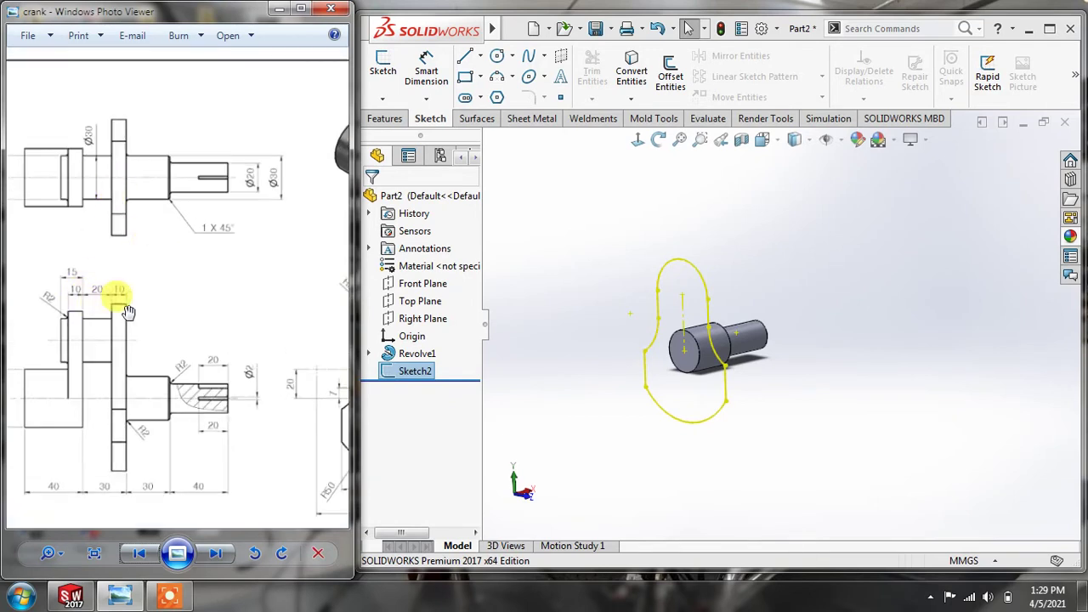
{"action": "scroll", "coordinate": [206, 340], "scroll_direction": "down", "scroll_amount": 1}
{"action": "scroll", "coordinate": [213, 312], "scroll_direction": "up", "scroll_amount": 1}
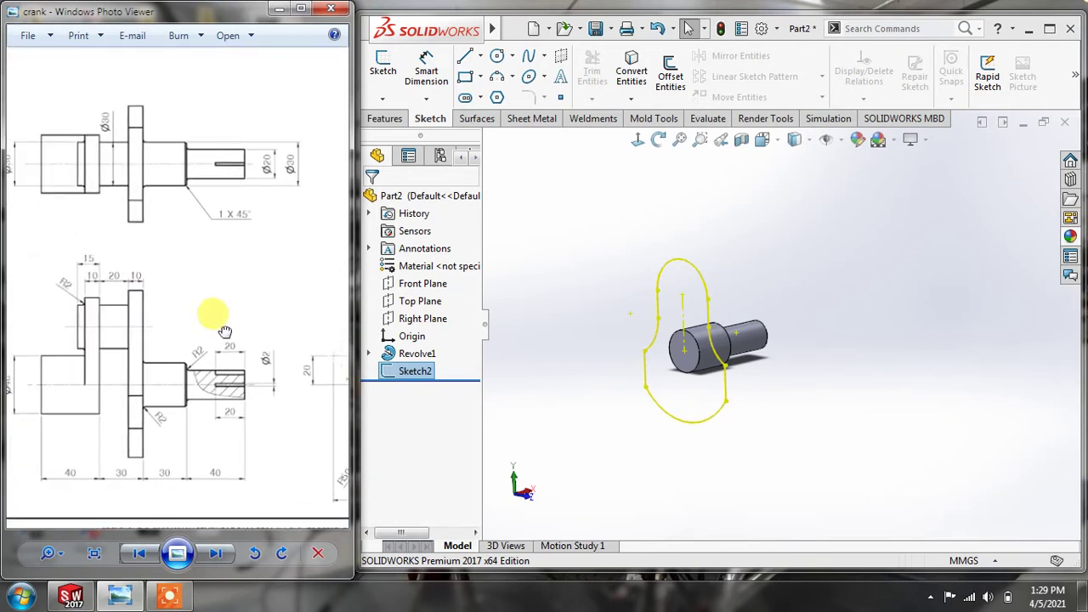
{"action": "left_click", "coordinate": [384, 118]}
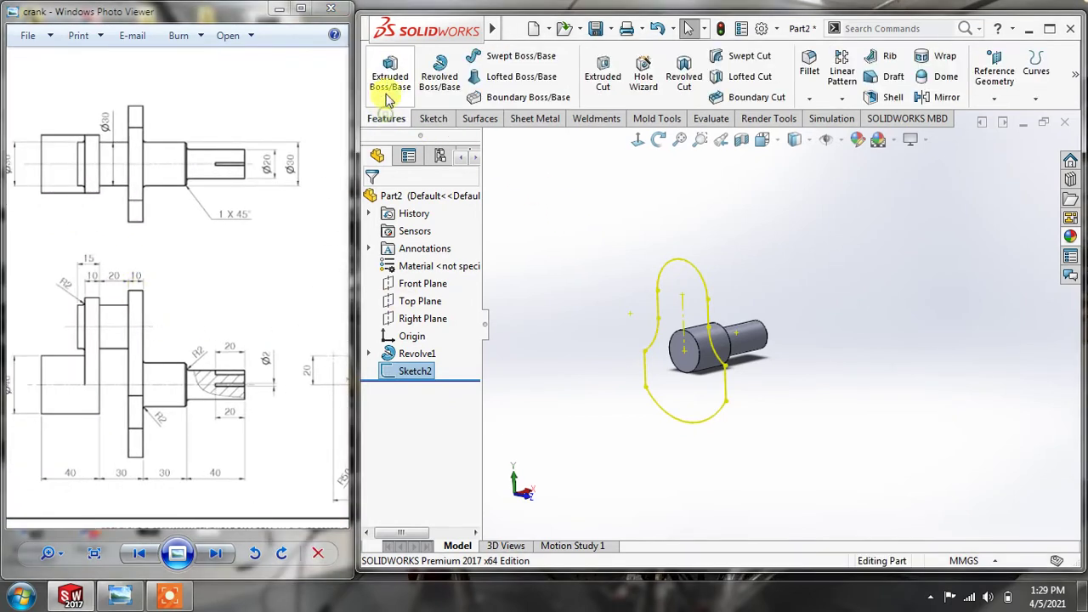
{"action": "left_click", "coordinate": [390, 76]}
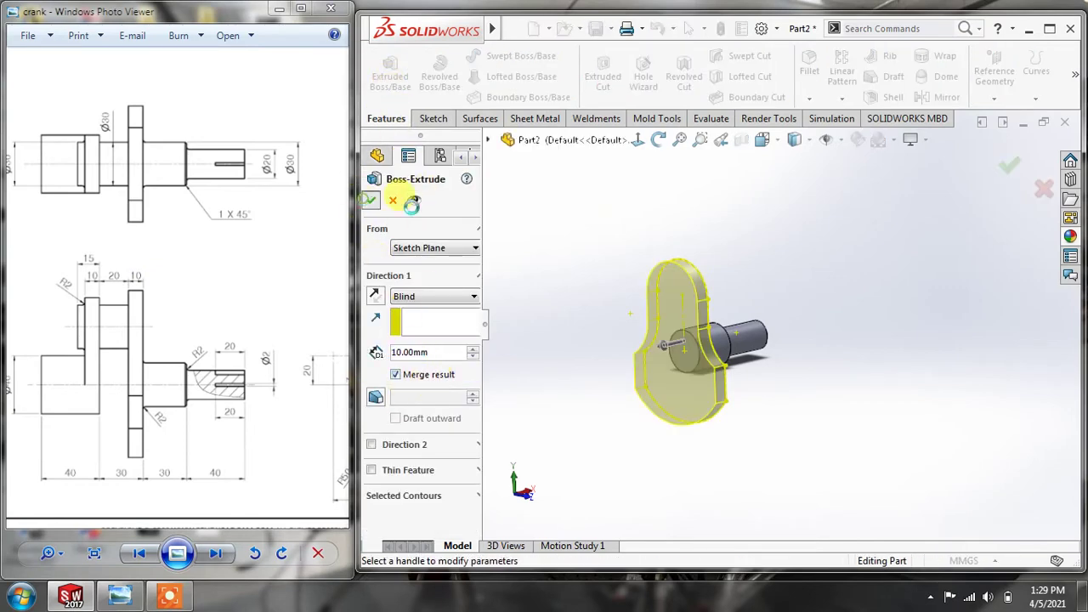
{"action": "left_click", "coordinate": [565, 206]}
Examine the extruded web and its junction with the stepped shaft from several angles.
{"action": "middle_click_drag", "start_coordinate": [667, 271], "coordinate": [644, 270]}
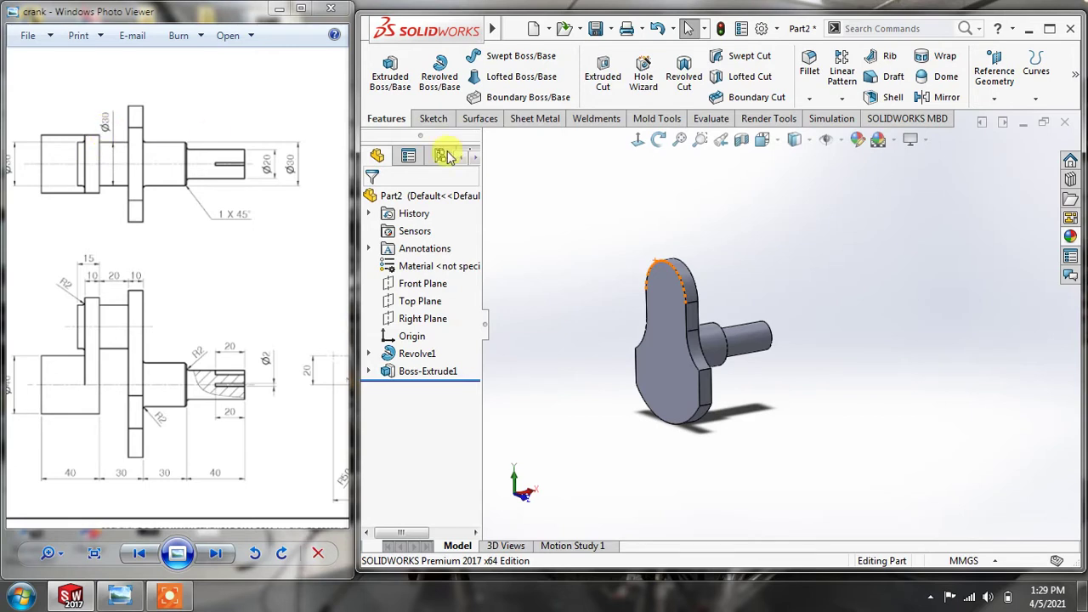
{"action": "middle_click_drag", "start_coordinate": [736, 248], "coordinate": [698, 243]}
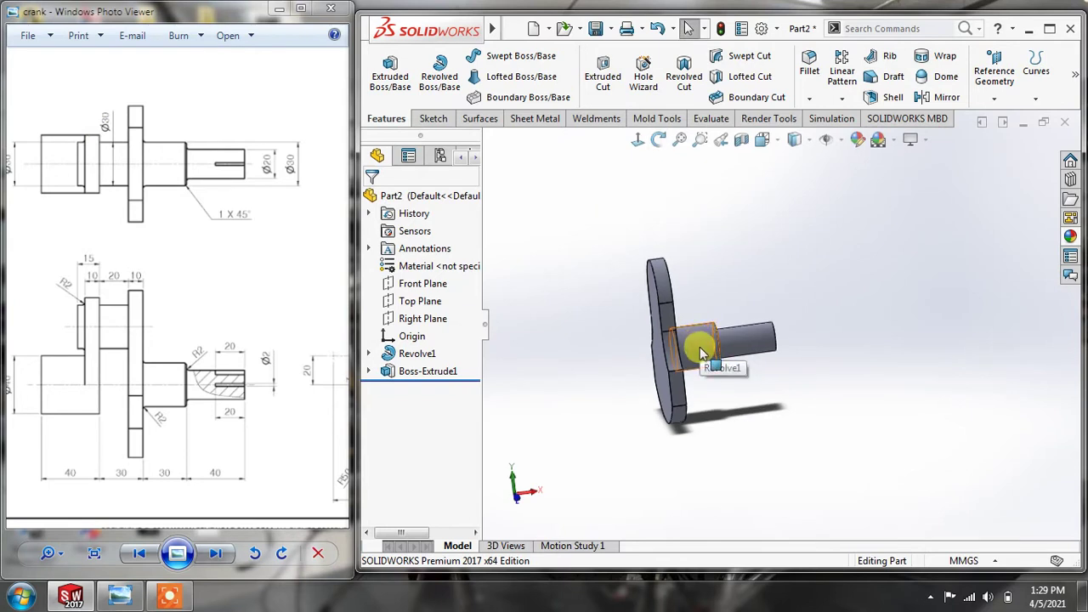
{"action": "middle_click_drag", "start_coordinate": [699, 355], "coordinate": [704, 342]}
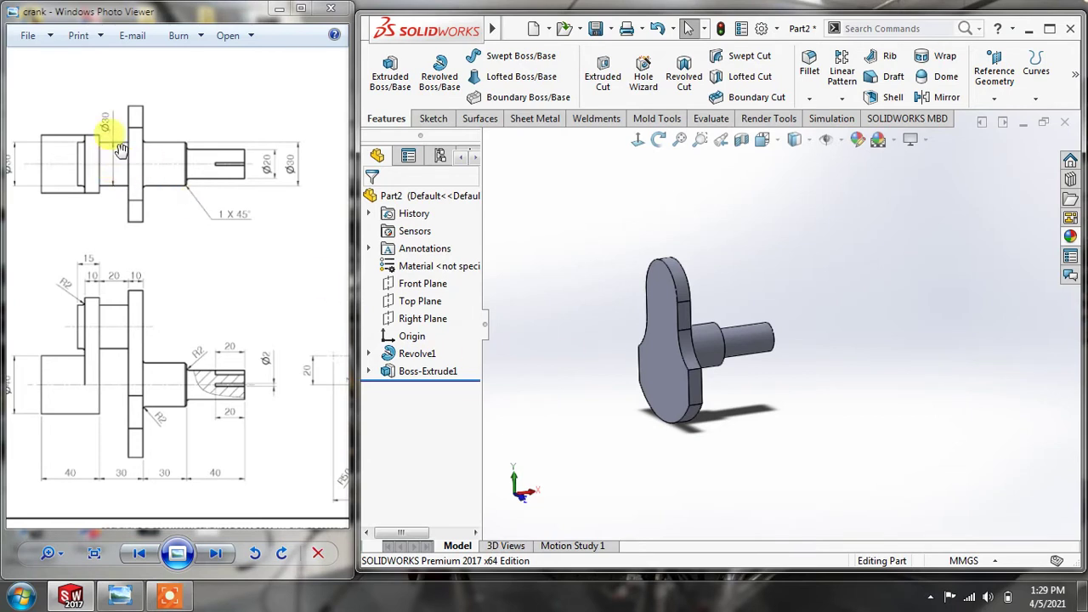
{"action": "mouse_move", "coordinate": [590, 236]}
{"action": "middle_mouse_down"}
{"action": "mouse_move", "coordinate": [583, 213]}
{"action": "mouse_move", "coordinate": [581, 250]}
{"action": "mouse_move", "coordinate": [637, 324]}
{"action": "mouse_move", "coordinate": [650, 282]}
{"action": "mouse_move", "coordinate": [668, 266]}
{"action": "middle_mouse_up"}
{"action": "scroll", "coordinate": [663, 327], "scroll_direction": "down", "scroll_amount": 4}
{"action": "scroll", "coordinate": [769, 255], "scroll_direction": "up", "scroll_amount": 1}
{"action": "scroll", "coordinate": [783, 260], "scroll_direction": "down", "scroll_amount": 2}
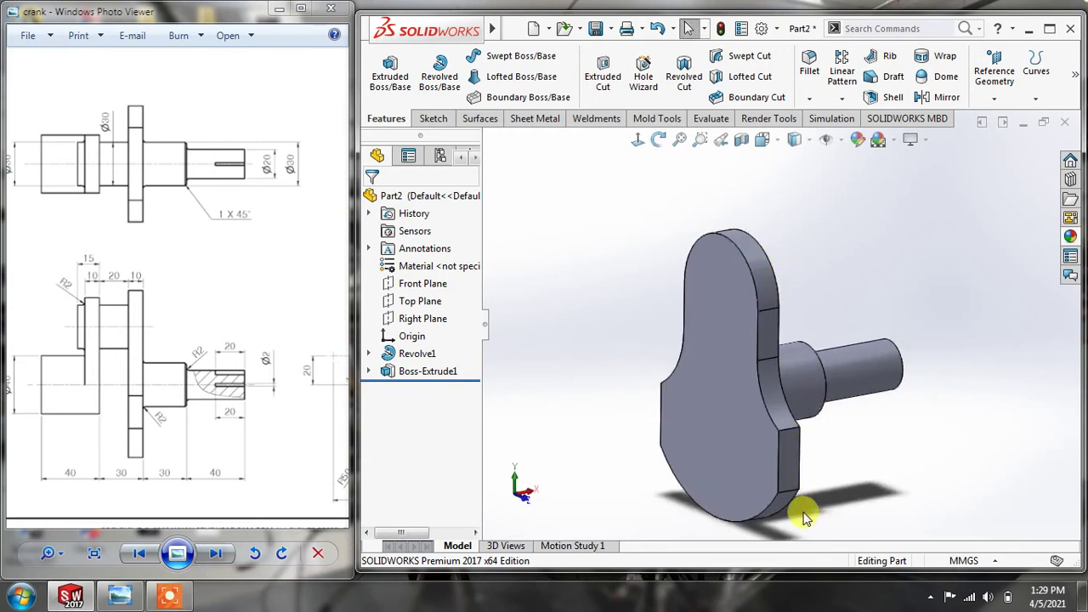
{"action": "scroll", "coordinate": [791, 469], "scroll_direction": "down", "scroll_amount": 3}
{"action": "scroll", "coordinate": [792, 474], "scroll_direction": "up", "scroll_amount": 2}
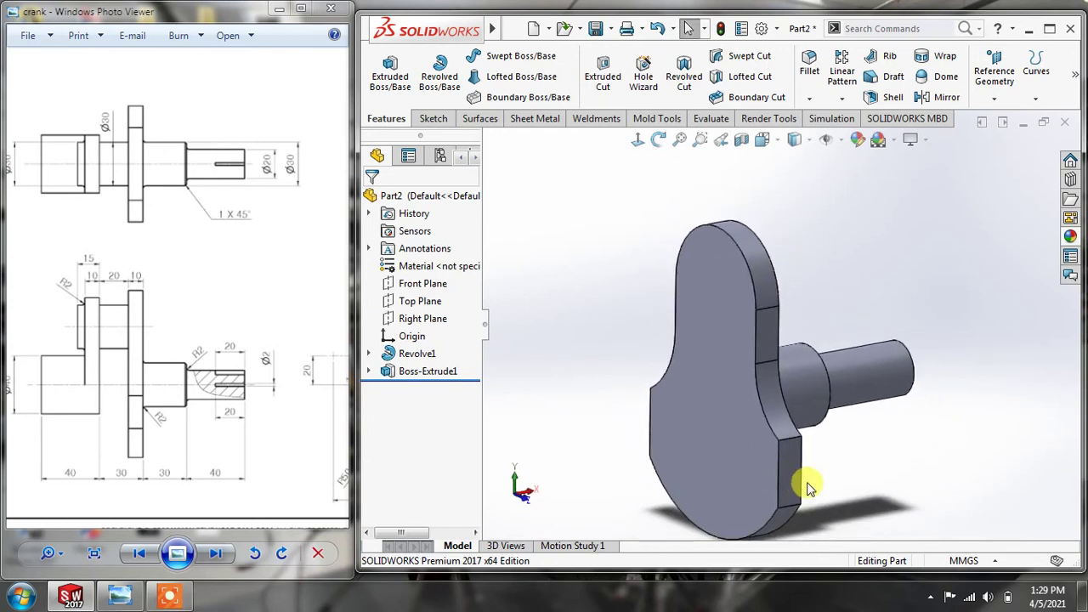
{"action": "middle_click_drag", "start_coordinate": [807, 482], "coordinate": [792, 449], "text": "ctrl"}
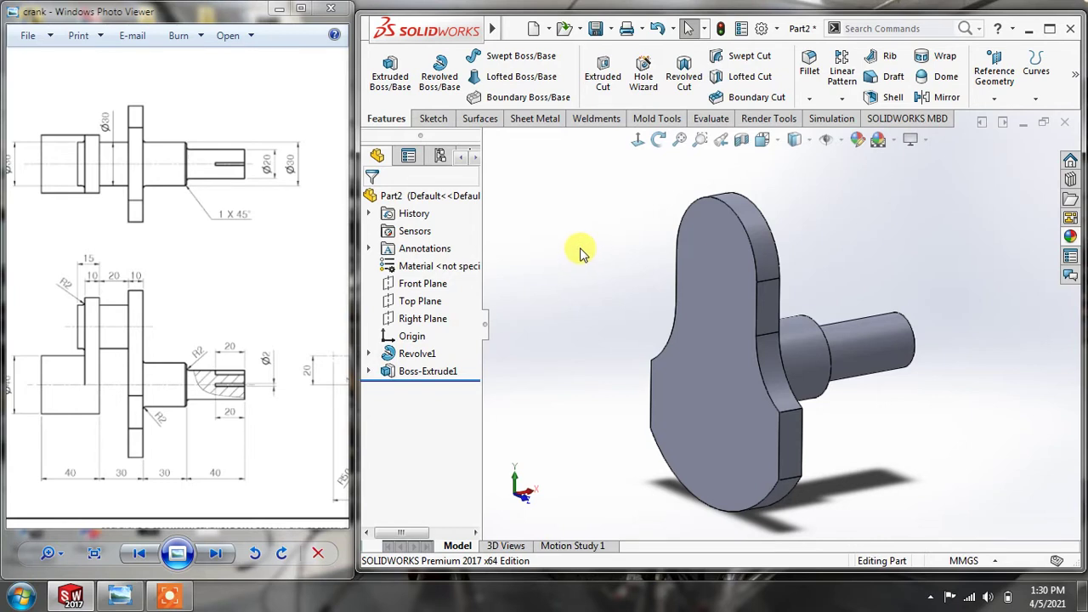
{"action": "double_click", "coordinate": [595, 11]}
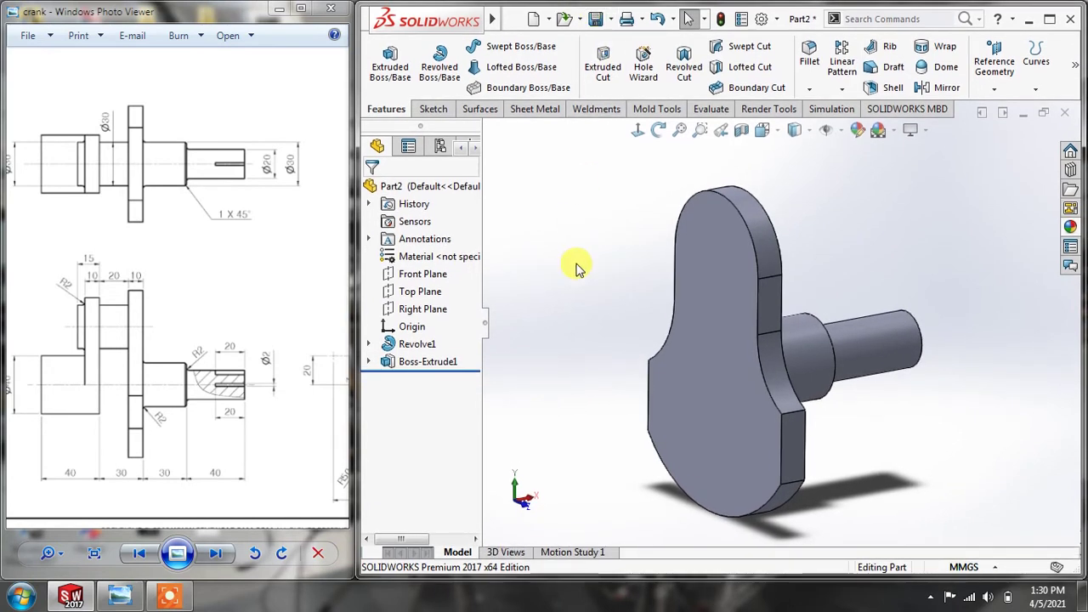
Start a sketch on the web's flat outer face opposite the shaft and view it face-on.
{"action": "mouse_move", "coordinate": [116, 380]}
{"action": "left_mouse_down"}
{"action": "mouse_move", "coordinate": [110, 365]}
{"action": "mouse_move", "coordinate": [282, 369]}
{"action": "left_mouse_up"}
{"action": "mouse_move", "coordinate": [593, 310]}
{"action": "middle_mouse_down"}
{"action": "mouse_move", "coordinate": [503, 275]}
{"action": "mouse_move", "coordinate": [572, 276]}
{"action": "mouse_move", "coordinate": [581, 294]}
{"action": "middle_mouse_up"}
{"action": "mouse_move", "coordinate": [564, 247]}
{"action": "middle_mouse_down"}
{"action": "mouse_move", "coordinate": [566, 236]}
{"action": "mouse_move", "coordinate": [559, 248]}
{"action": "middle_mouse_up"}
{"action": "left_click", "coordinate": [444, 113]}
{"action": "left_click", "coordinate": [382, 61]}
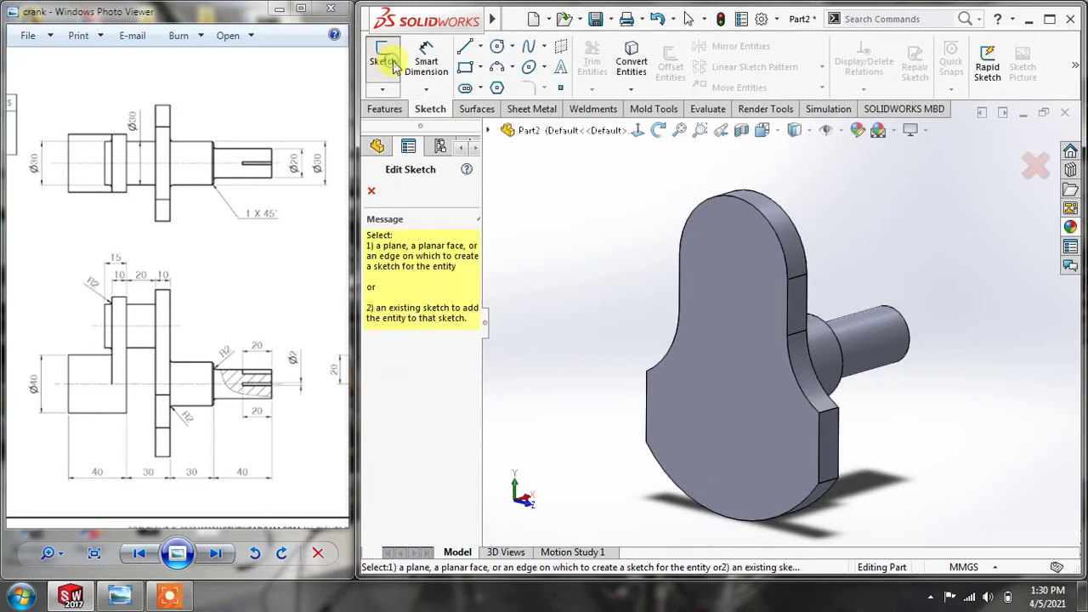
{"action": "left_click", "coordinate": [715, 260]}
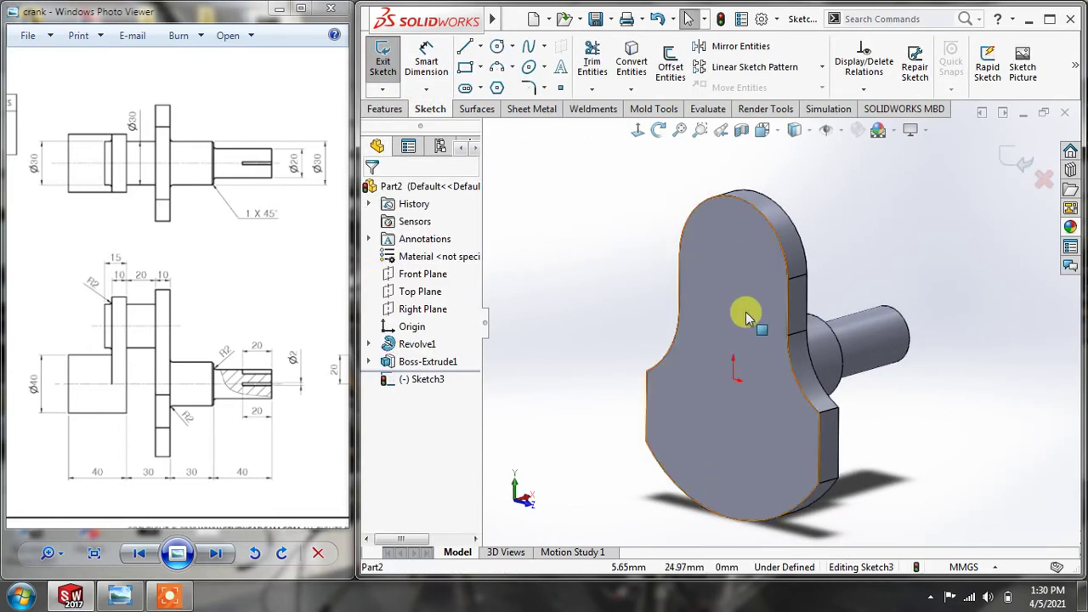
{"action": "left_click", "coordinate": [638, 136]}
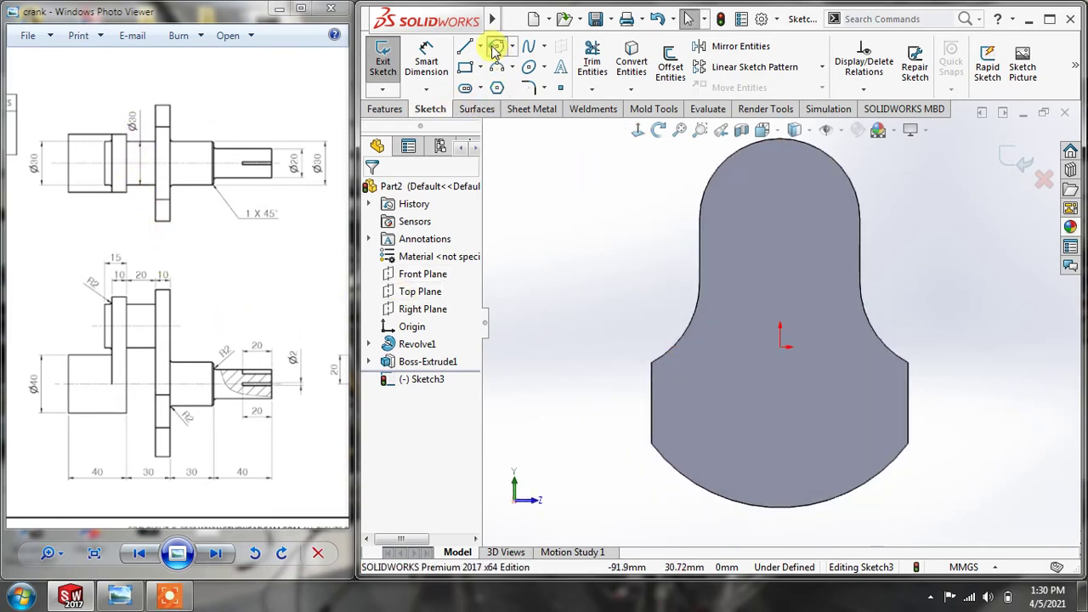
Draw a circle about 25 mm in diameter centered on the center of the web's upper arc.
{"action": "left_click", "coordinate": [495, 48]}
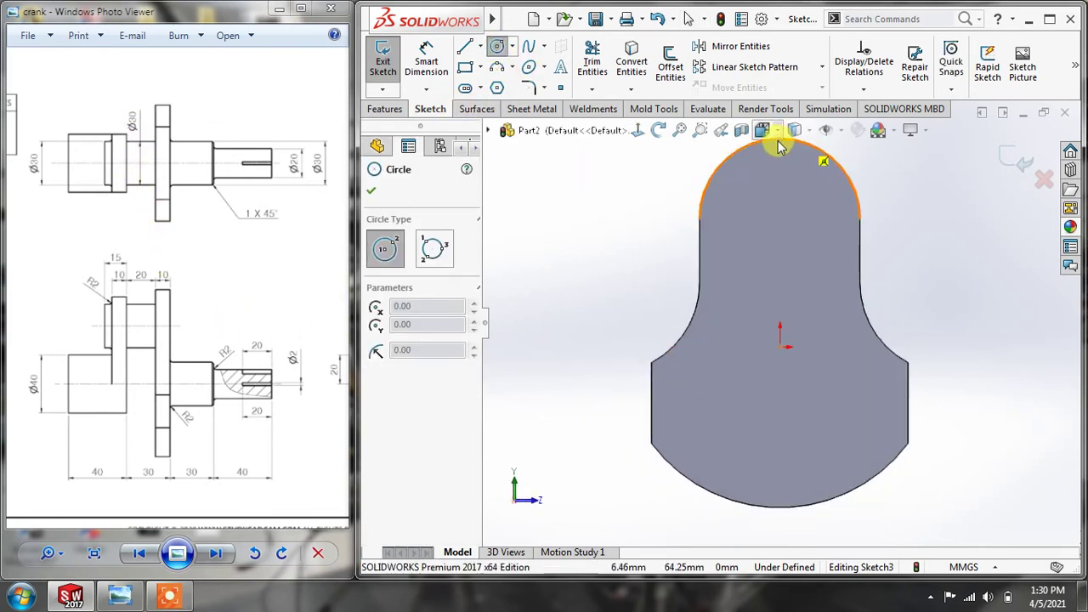
{"action": "left_click", "coordinate": [780, 219]}
{"action": "left_click", "coordinate": [809, 189]}
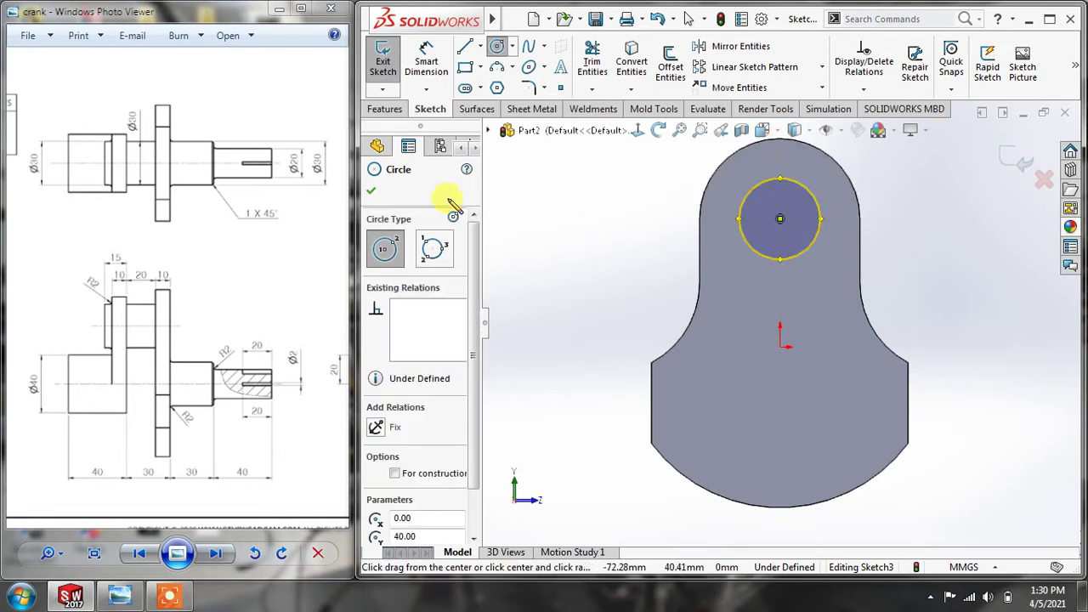
{"action": "left_click", "coordinate": [370, 191]}
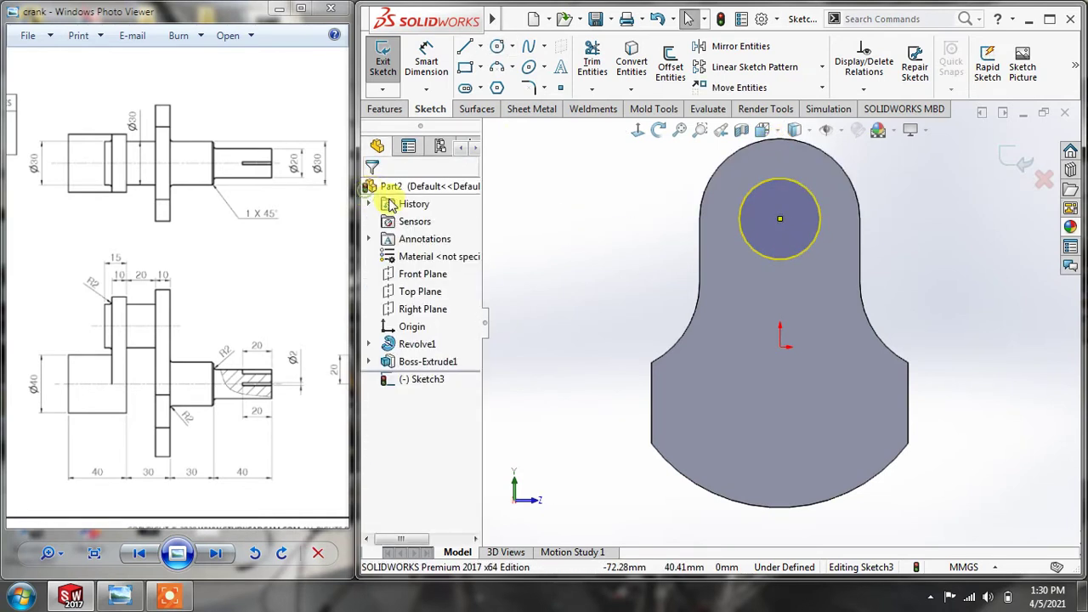
Set the circle's diameter to 30 mm and exit the sketch.
{"action": "left_click", "coordinate": [428, 64]}
{"action": "left_click", "coordinate": [813, 196]}
{"action": "left_click", "coordinate": [899, 212]}
{"action": "type", "text": "30"}
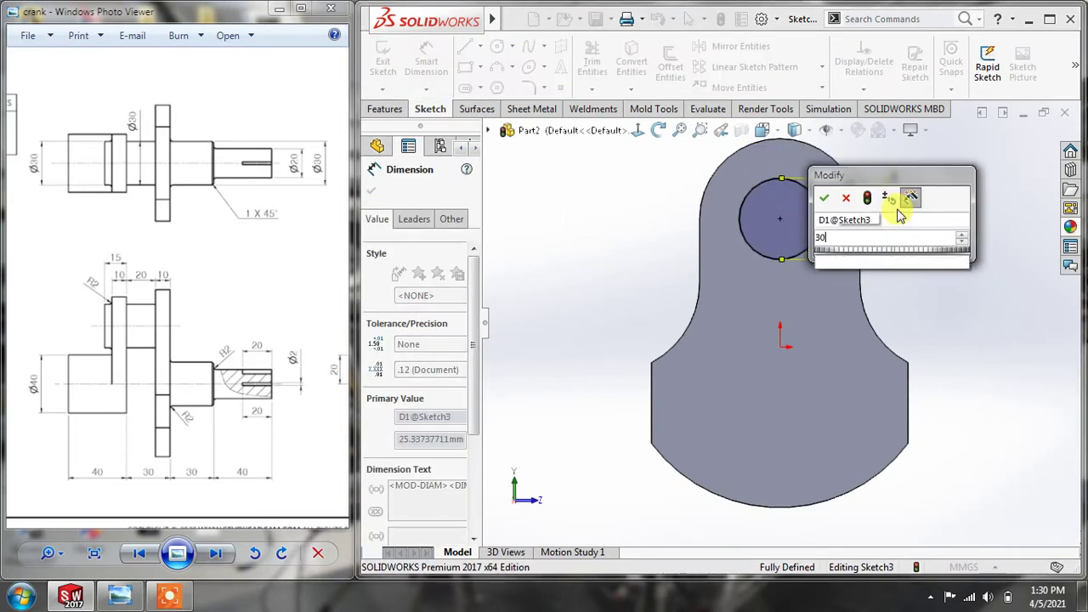
{"action": "key", "text": "Return"}
{"action": "left_click", "coordinate": [948, 280]}
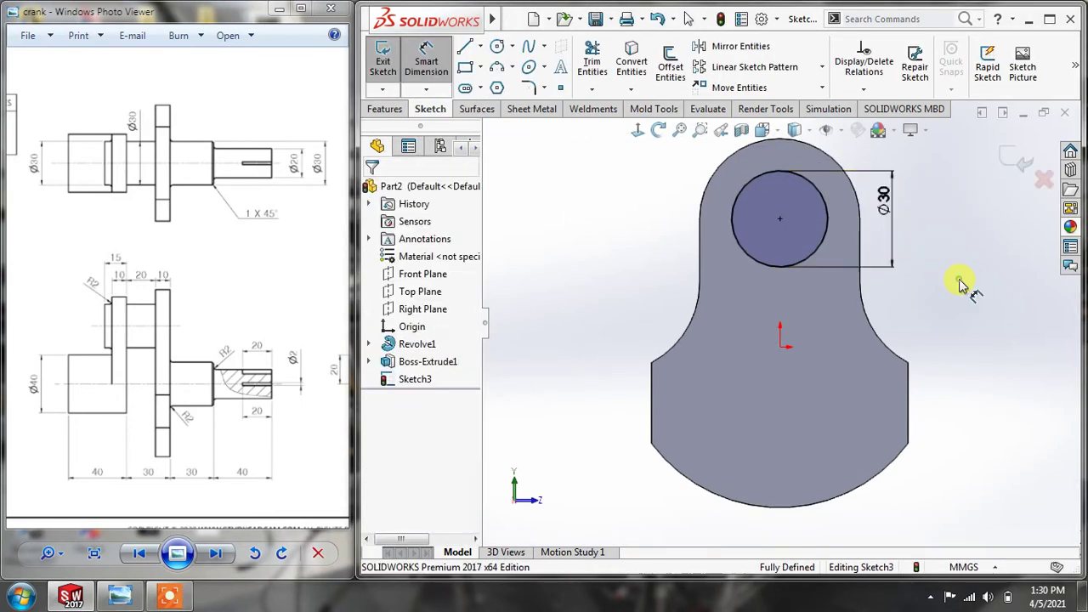
{"action": "left_click", "coordinate": [1011, 167]}
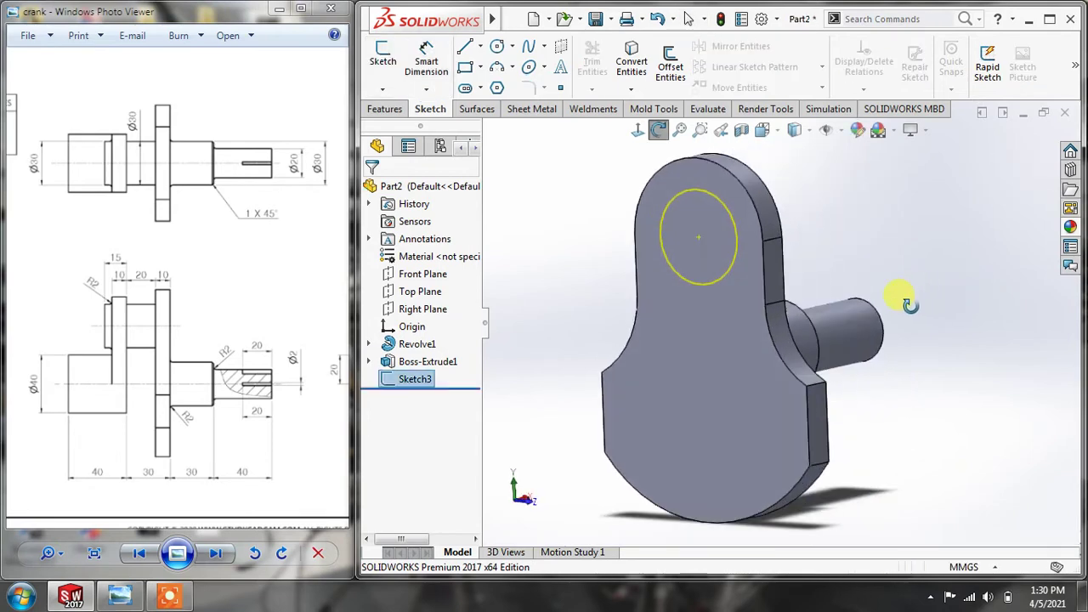
Extrude the 30 mm circle 20 mm outward from the web as the crankpin, merged with the body.
{"action": "left_click", "coordinate": [380, 110]}
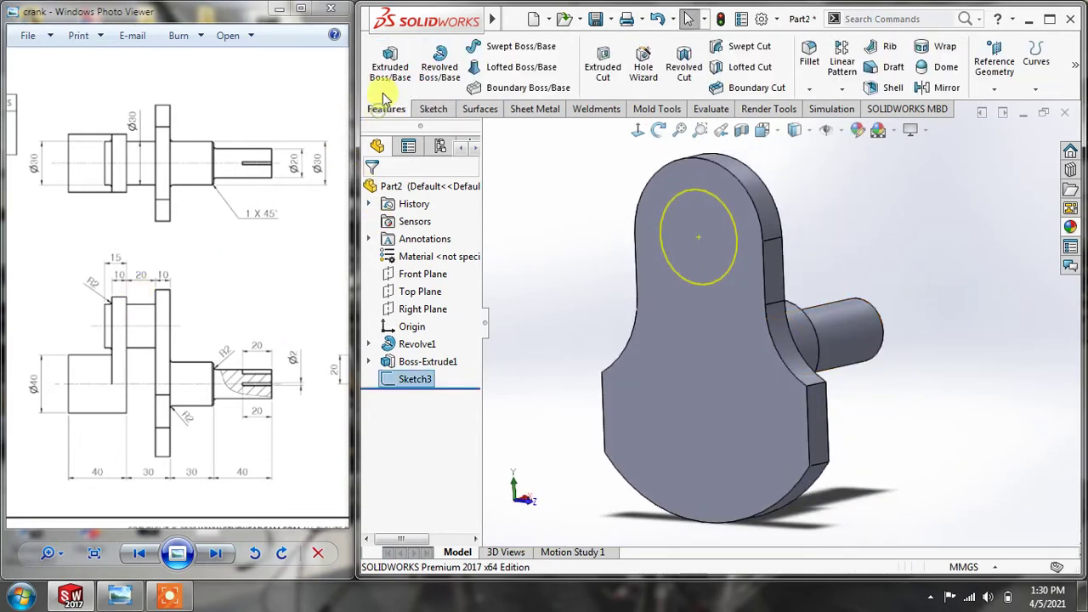
{"action": "left_click", "coordinate": [390, 66]}
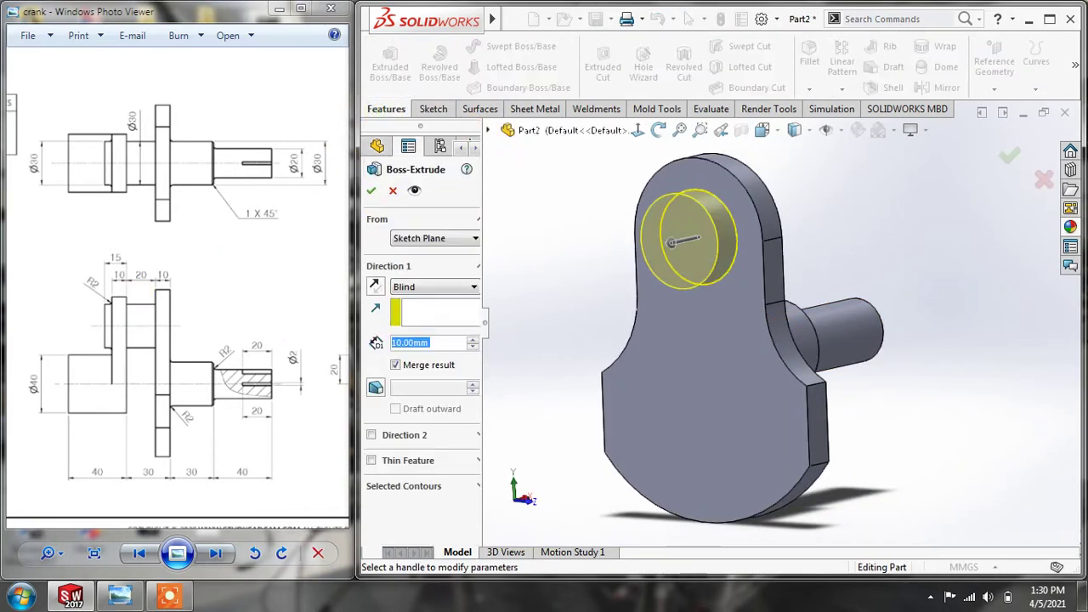
{"action": "type", "text": "20"}
{"action": "key", "text": "Return"}
{"action": "left_click", "coordinate": [374, 192]}
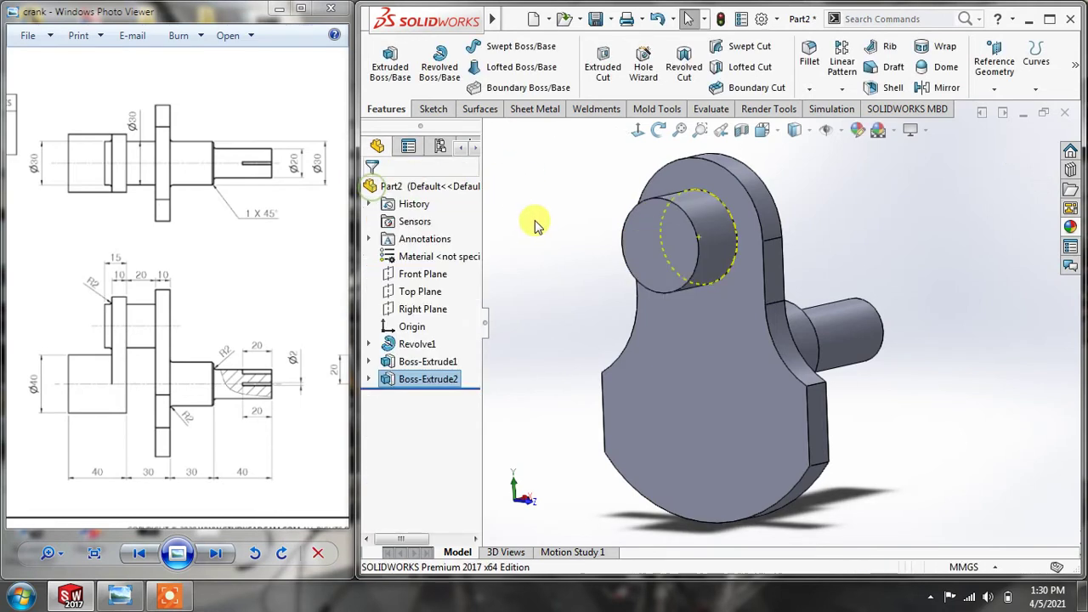
{"action": "scroll", "coordinate": [567, 257], "scroll_direction": "up", "scroll_amount": 1}
{"action": "scroll", "coordinate": [492, 270], "scroll_direction": "down", "scroll_amount": 2}
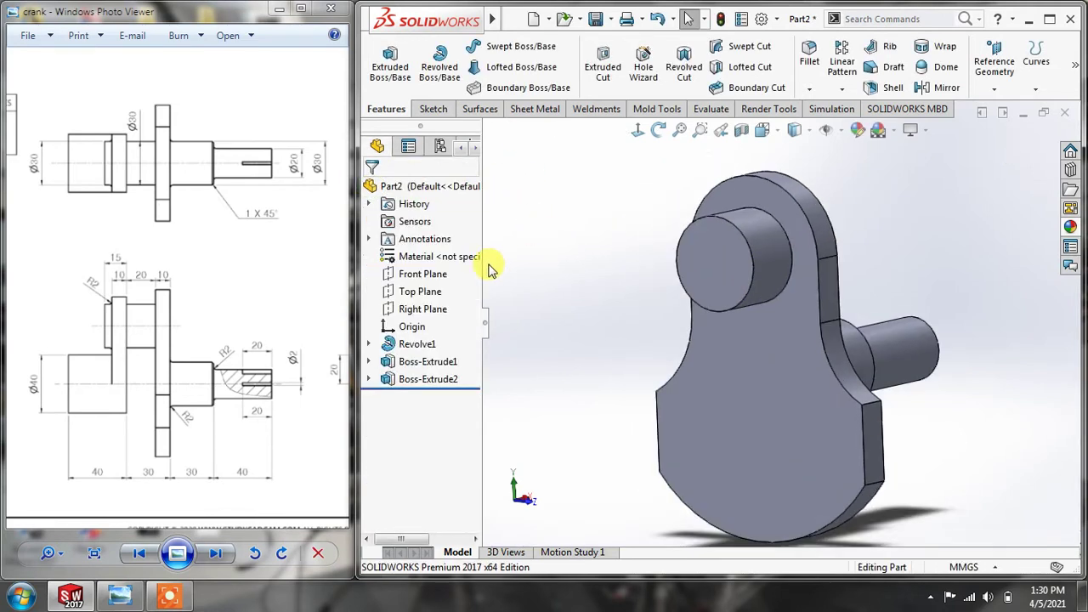
Examine the reference drawing's side, front and 3D views for the second web's shape, thickness and position.
{"action": "scroll", "coordinate": [492, 270], "scroll_direction": "up", "scroll_amount": 1}
{"action": "scroll", "coordinate": [490, 269], "scroll_direction": "up", "scroll_amount": 1}
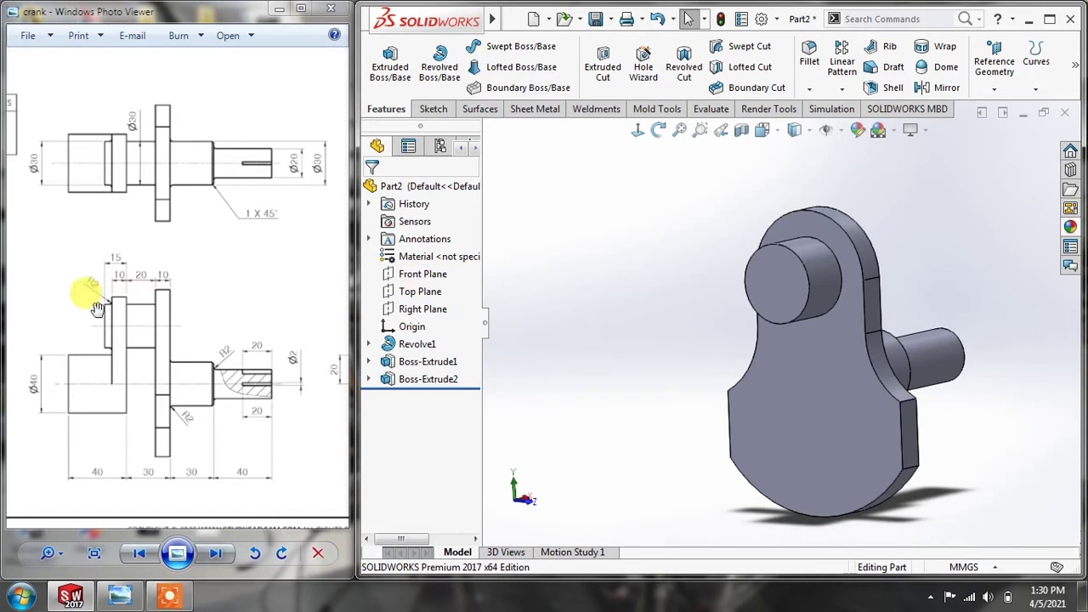
{"action": "left_click_drag", "start_coordinate": [218, 293], "coordinate": [32, 303]}
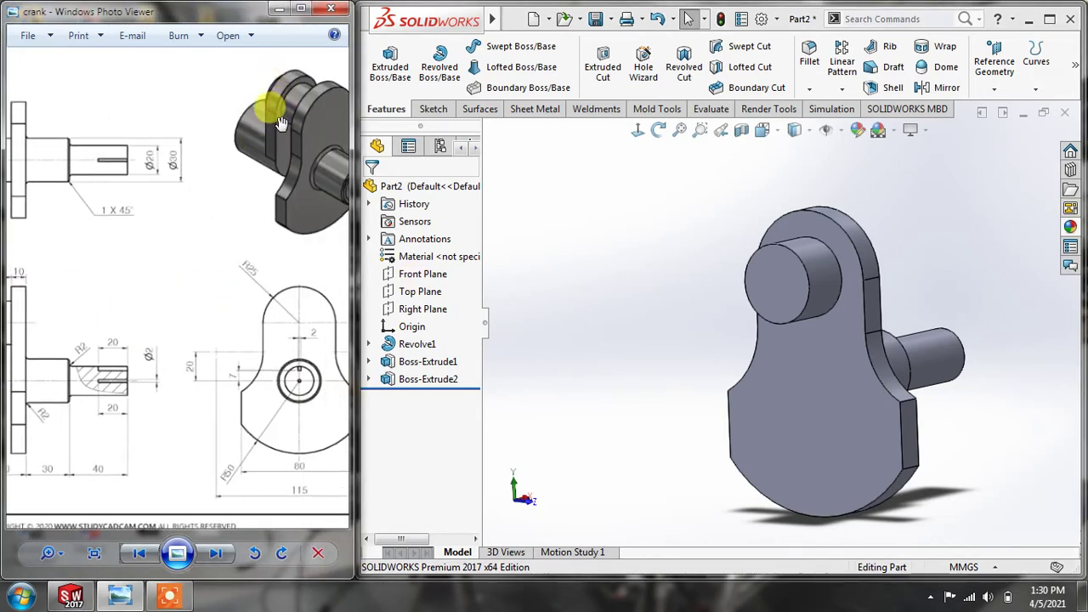
{"action": "mouse_move", "coordinate": [181, 184]}
{"action": "left_mouse_down"}
{"action": "mouse_move", "coordinate": [260, 163]}
{"action": "mouse_move", "coordinate": [128, 207]}
{"action": "mouse_move", "coordinate": [304, 210]}
{"action": "left_mouse_up"}
{"action": "left_click_drag", "start_coordinate": [145, 250], "coordinate": [181, 227]}
{"action": "left_click_drag", "start_coordinate": [159, 162], "coordinate": [169, 188]}
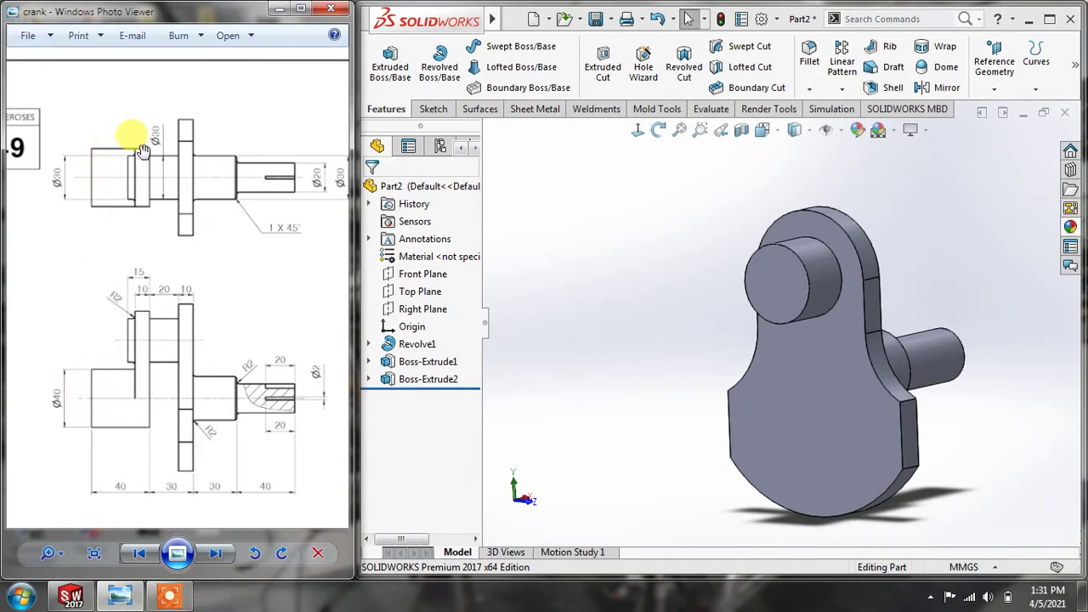
{"action": "left_click_drag", "start_coordinate": [186, 414], "coordinate": [112, 410]}
{"action": "left_click_drag", "start_coordinate": [214, 388], "coordinate": [20, 388]}
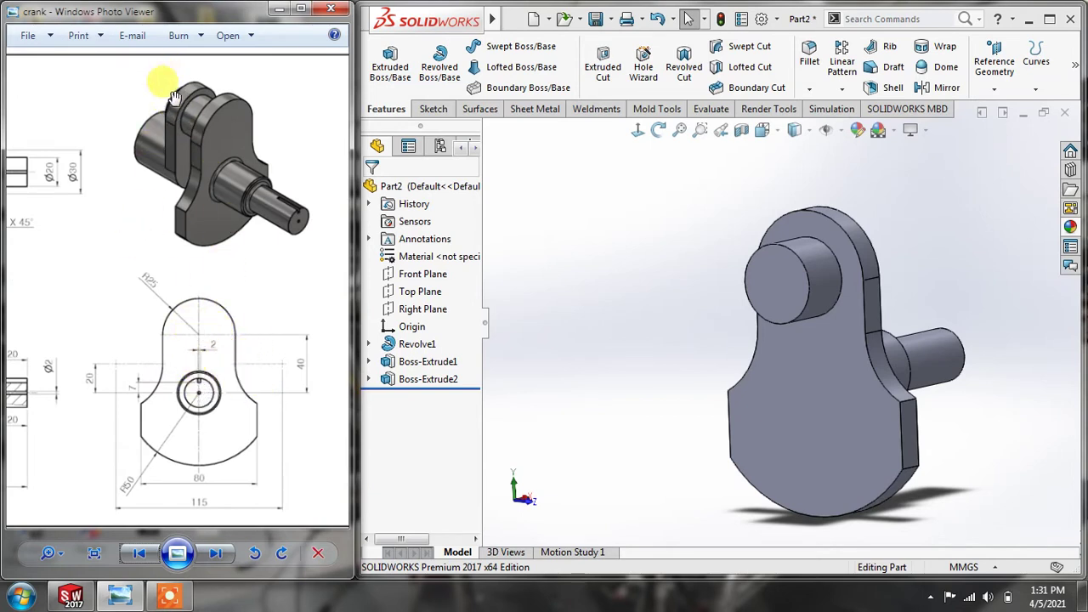
{"action": "left_click_drag", "start_coordinate": [63, 329], "coordinate": [248, 294]}
{"action": "left_click_drag", "start_coordinate": [109, 295], "coordinate": [186, 292]}
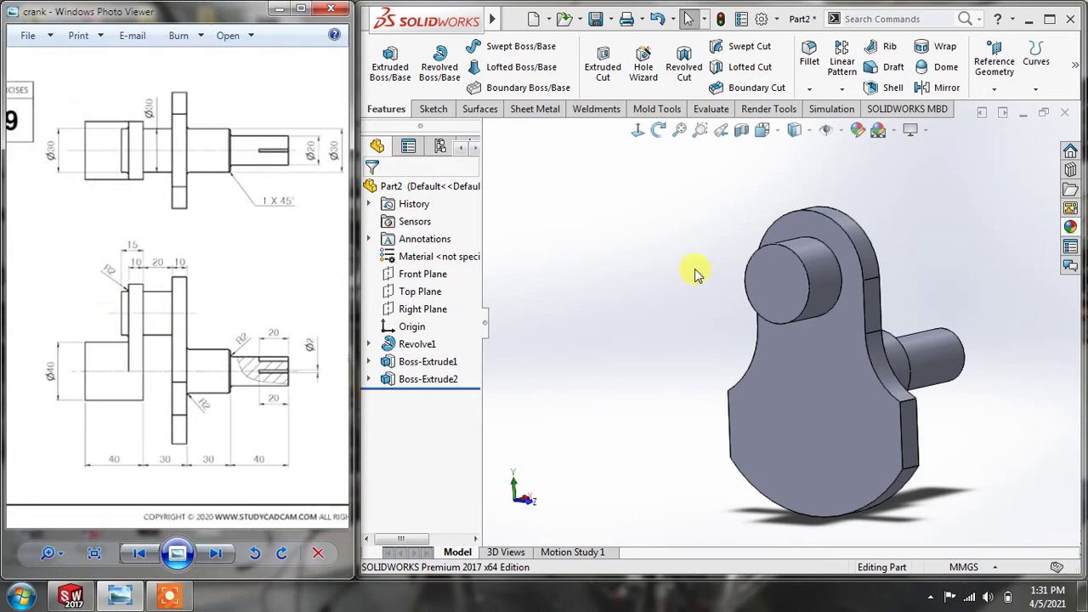
Start a sketch on the crankpin's end face and view it face-on.
{"action": "left_click", "coordinate": [433, 112]}
{"action": "left_click", "coordinate": [383, 60]}
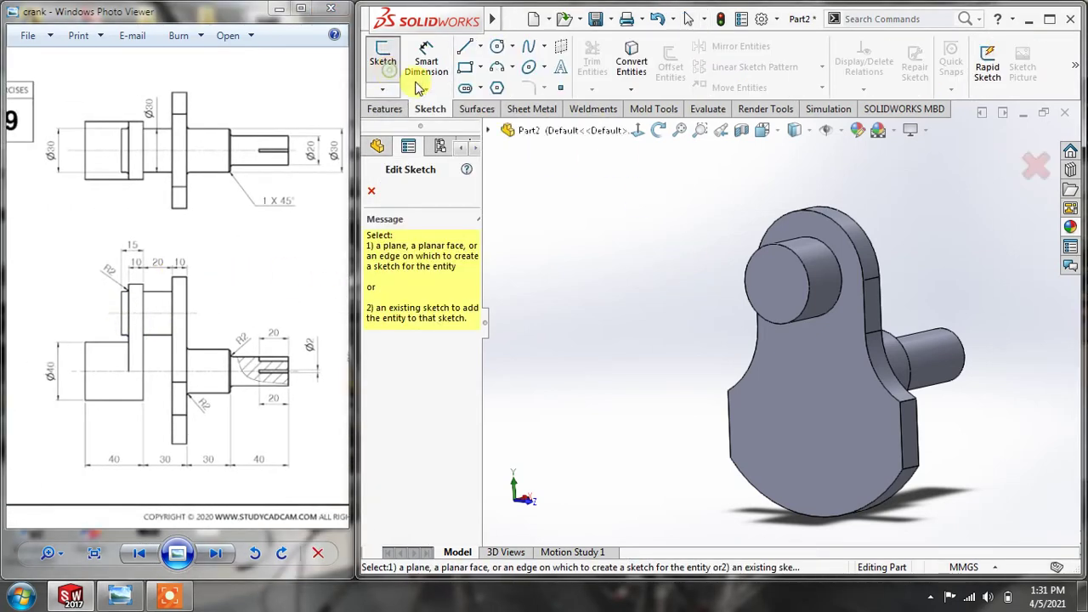
{"action": "left_click", "coordinate": [783, 292]}
{"action": "left_click", "coordinate": [637, 130]}
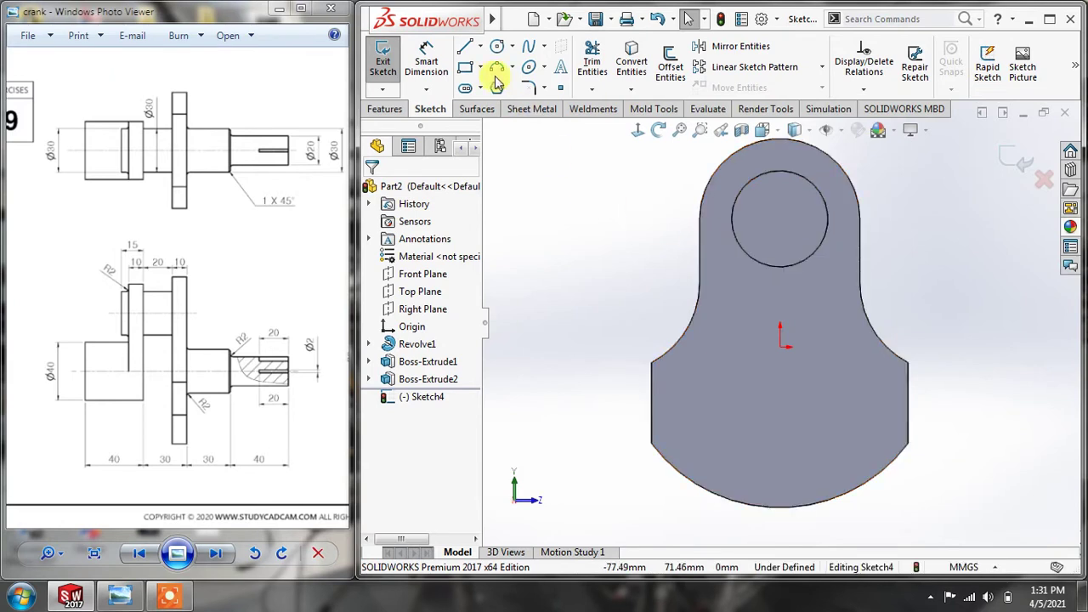
Sketch a circle concentric with the crankpin and set its diameter to 40 mm.
{"action": "left_click", "coordinate": [498, 50]}
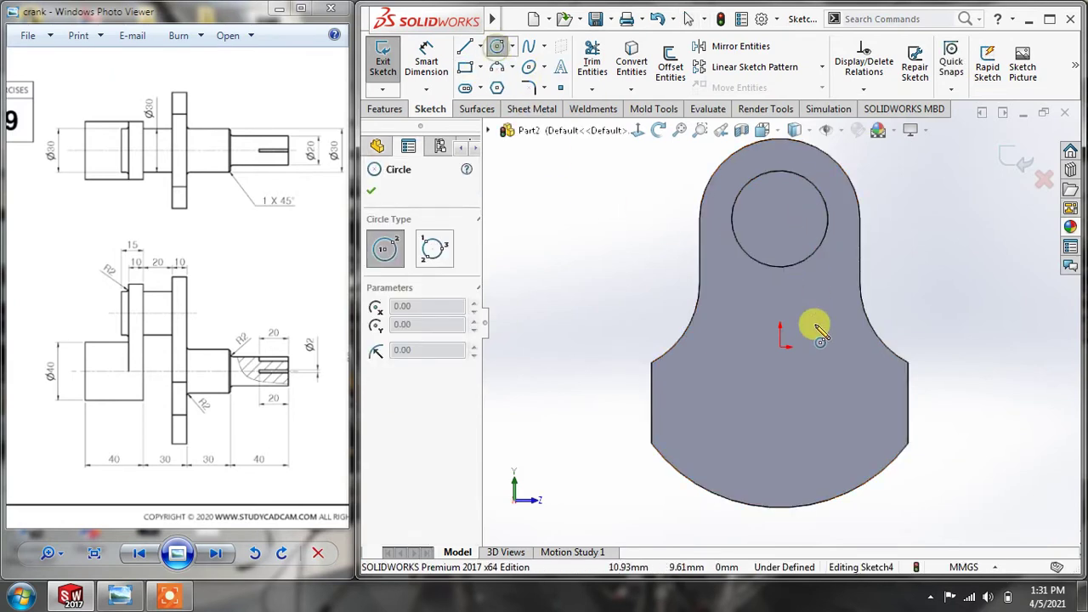
{"action": "left_click", "coordinate": [780, 219]}
{"action": "left_click", "coordinate": [906, 234]}
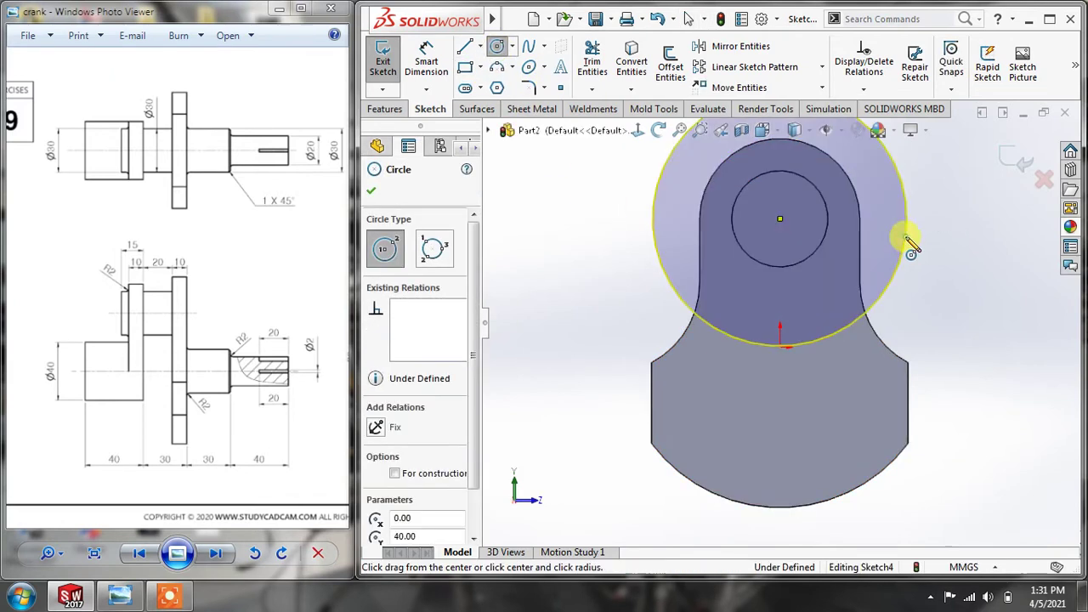
{"action": "left_click", "coordinate": [426, 61]}
{"action": "left_click", "coordinate": [908, 222]}
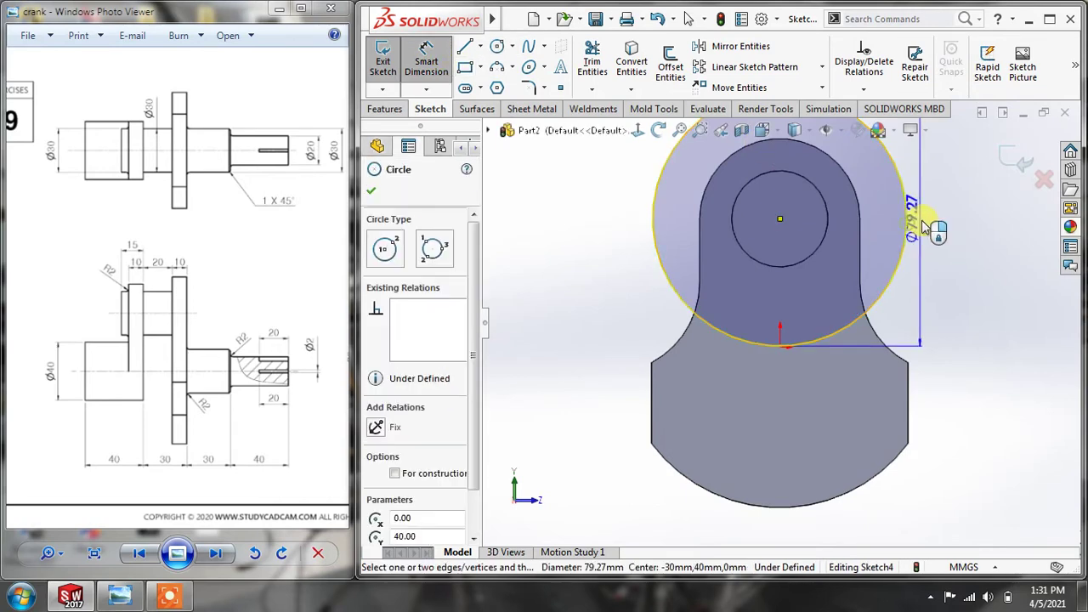
{"action": "left_click", "coordinate": [930, 226]}
{"action": "type", "text": "40"}
{"action": "key", "text": "Return"}
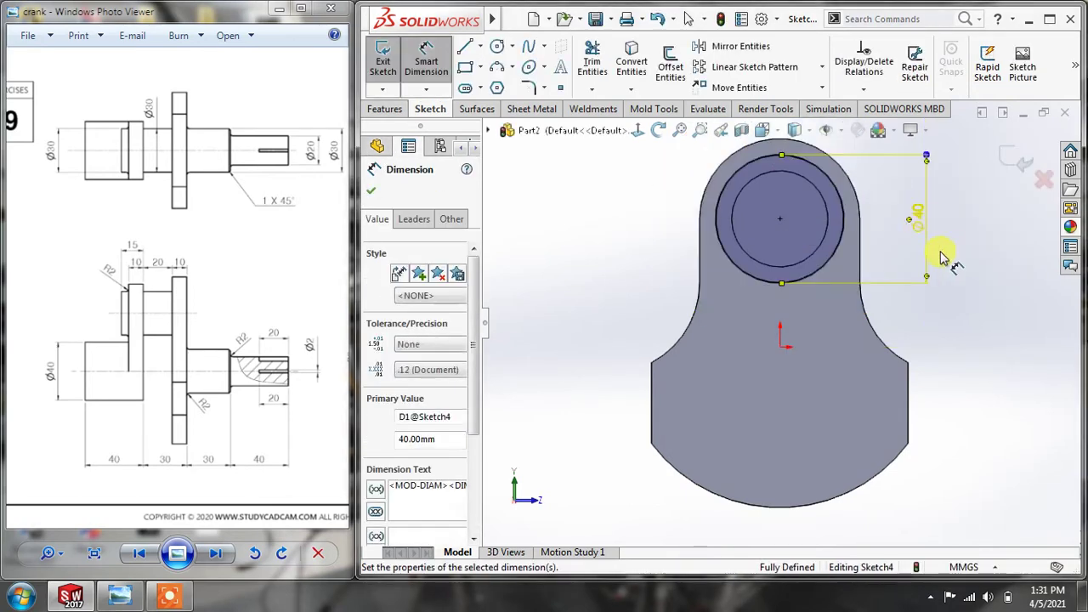
{"action": "left_click", "coordinate": [983, 307]}
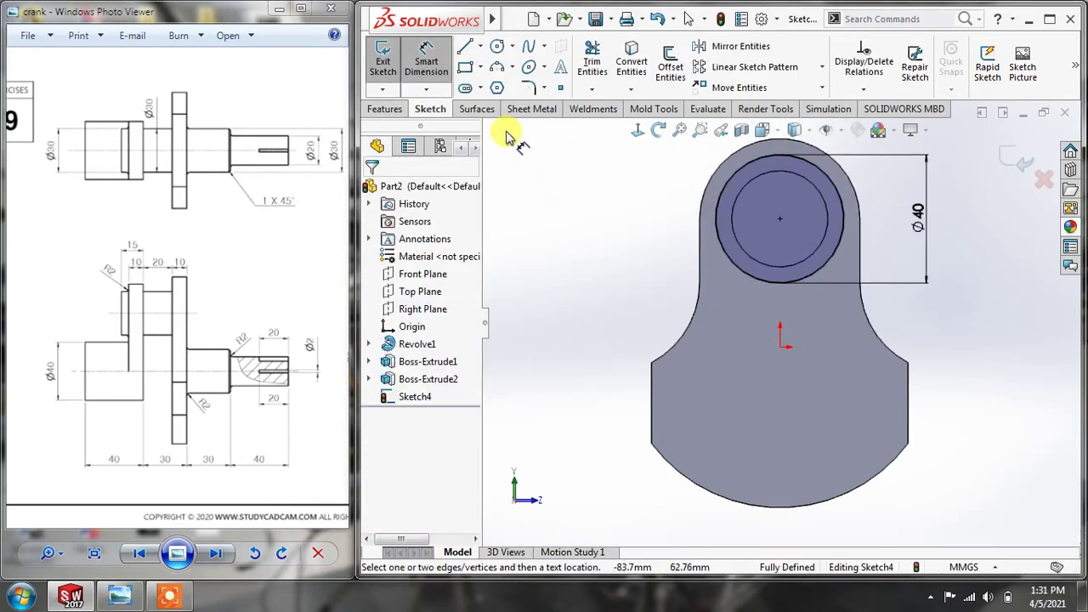
Sketch a second circle centred on the origin and set its diameter to 40 mm.
{"action": "left_click", "coordinate": [497, 47]}
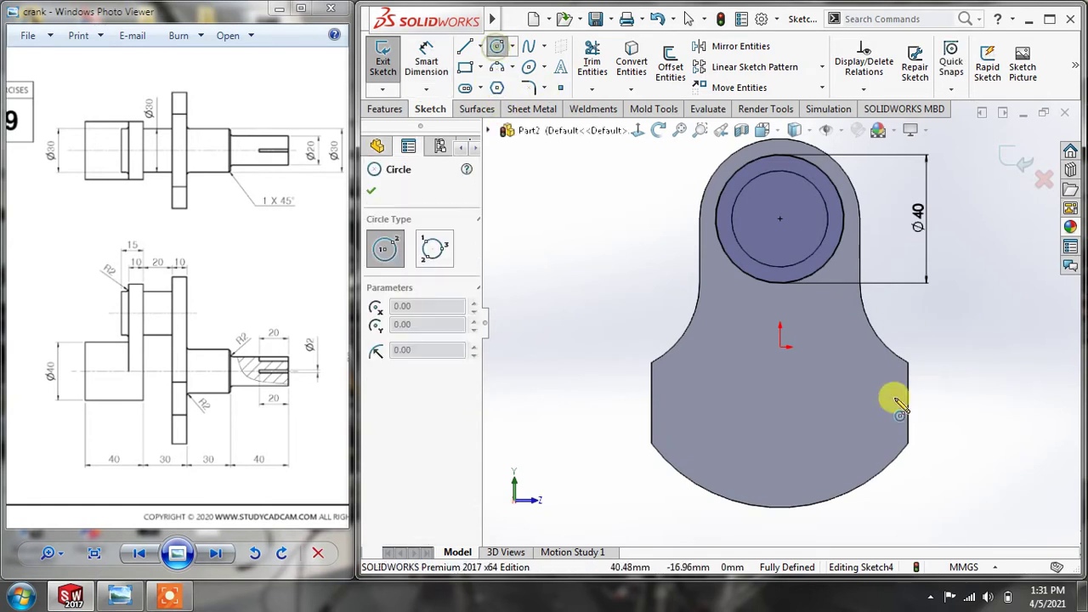
{"action": "left_click", "coordinate": [781, 346]}
{"action": "left_click", "coordinate": [815, 375]}
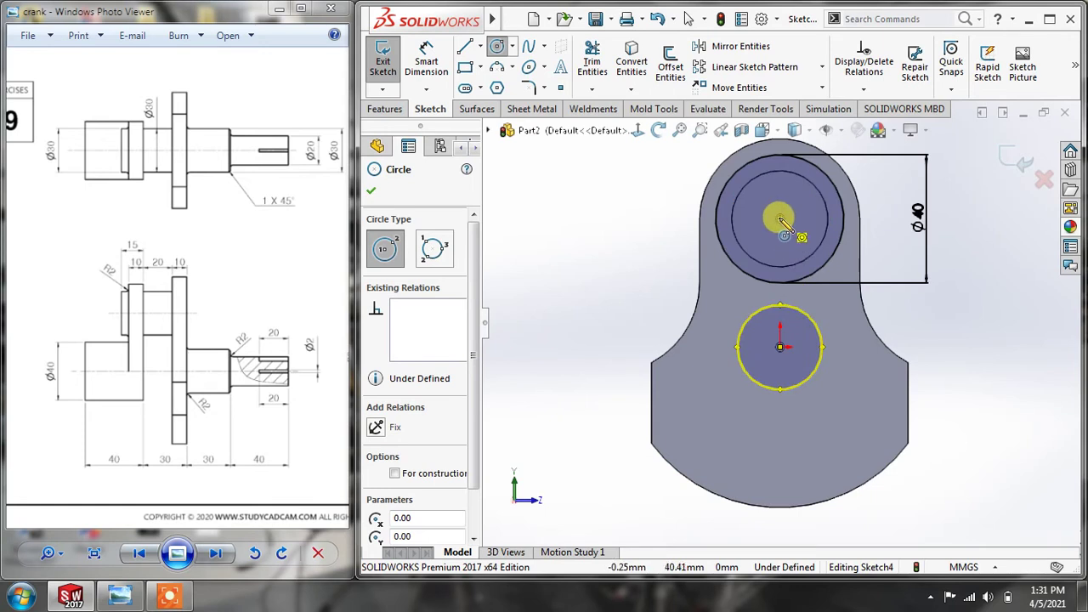
{"action": "left_click", "coordinate": [426, 60]}
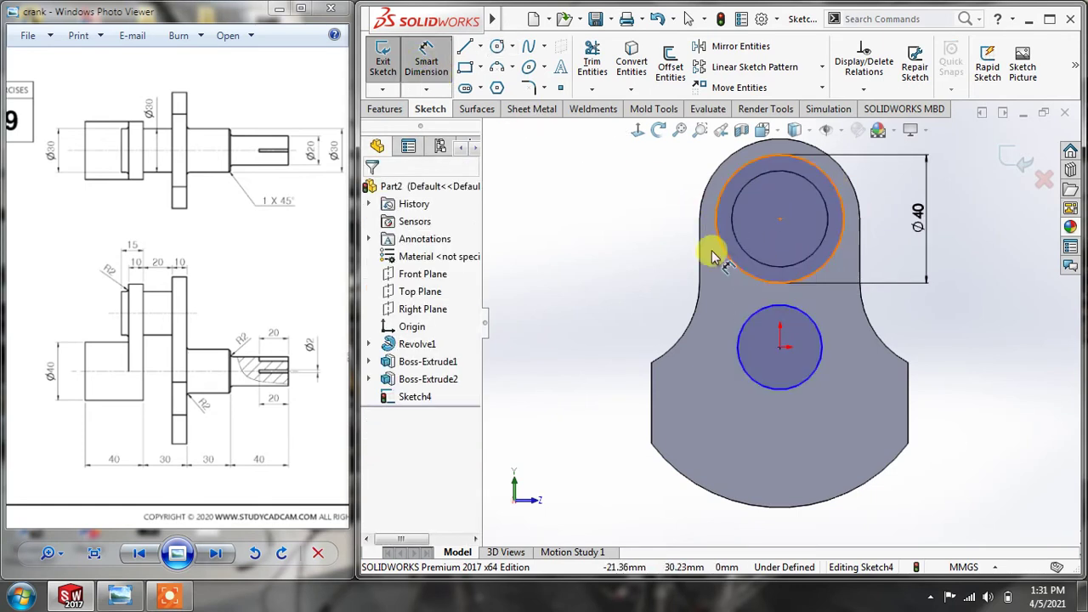
{"action": "left_click", "coordinate": [822, 343]}
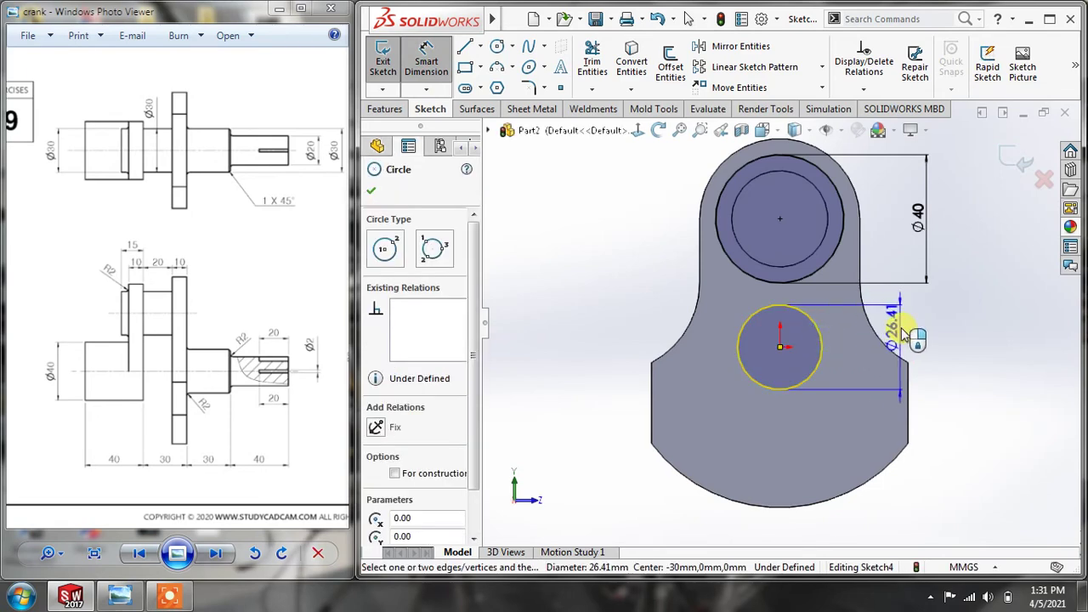
{"action": "left_click", "coordinate": [904, 332]}
{"action": "type", "text": "40"}
{"action": "left_click", "coordinate": [1004, 380]}
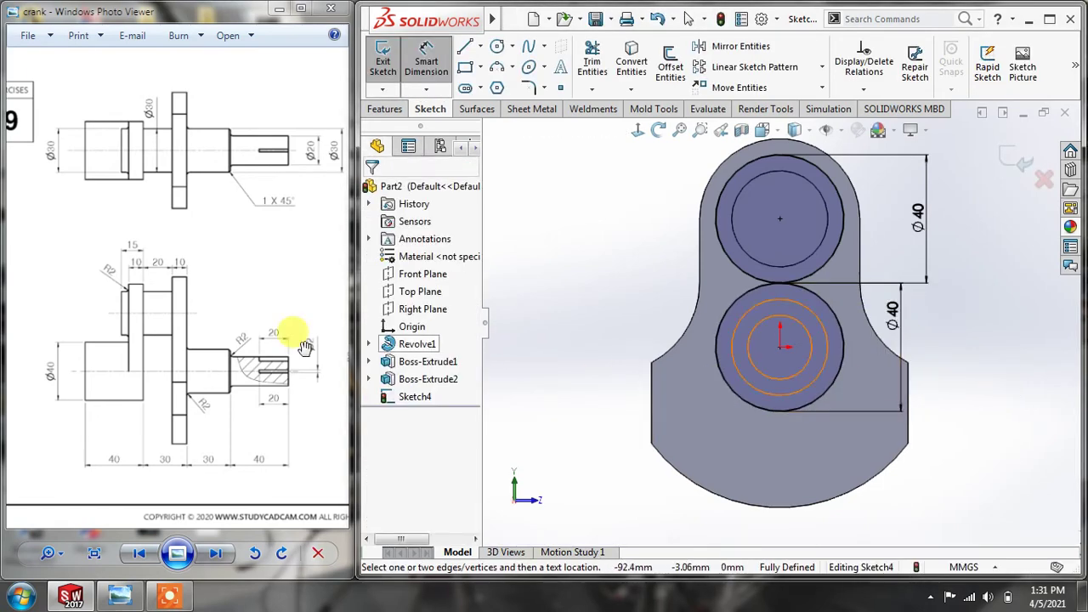
Check the second web's shape in the reference drawing and draw a vertical line joining the two circles' leftmost points.
{"action": "left_click_drag", "start_coordinate": [248, 336], "coordinate": [124, 328]}
{"action": "mouse_move", "coordinate": [195, 333]}
{"action": "left_mouse_down"}
{"action": "mouse_move", "coordinate": [104, 323]}
{"action": "mouse_move", "coordinate": [158, 325]}
{"action": "left_mouse_up"}
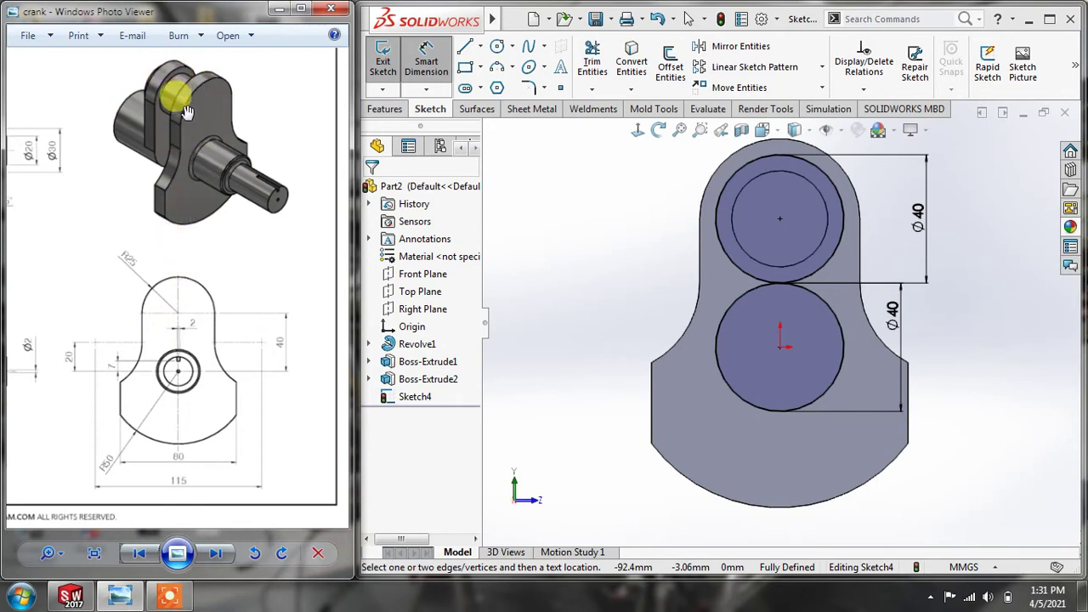
{"action": "left_click_drag", "start_coordinate": [177, 195], "coordinate": [284, 231]}
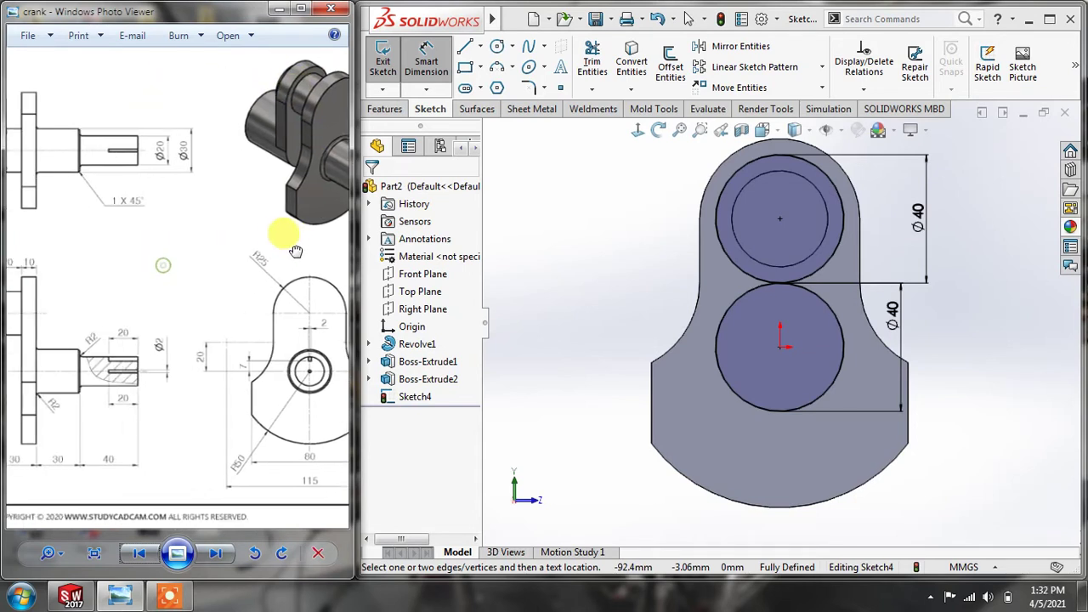
{"action": "left_click_drag", "start_coordinate": [153, 292], "coordinate": [272, 277]}
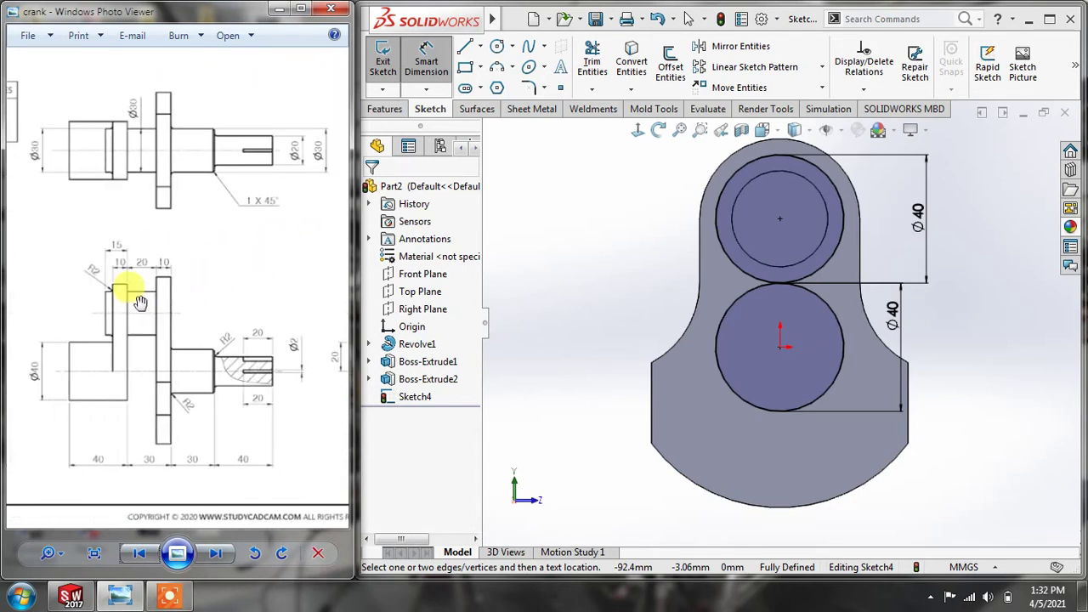
{"action": "left_click", "coordinate": [465, 46]}
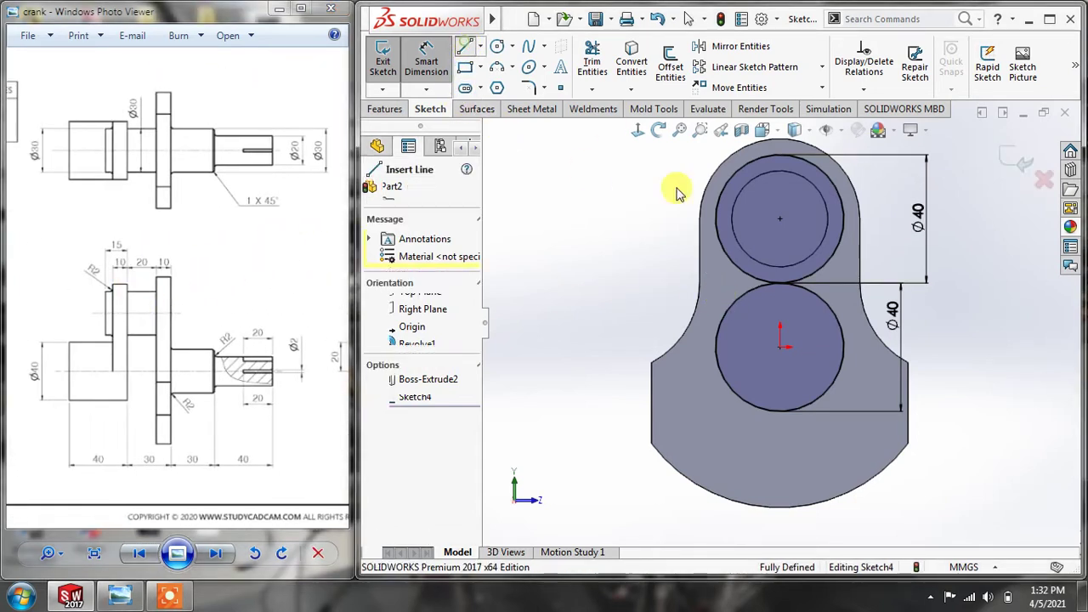
{"action": "left_click", "coordinate": [717, 219]}
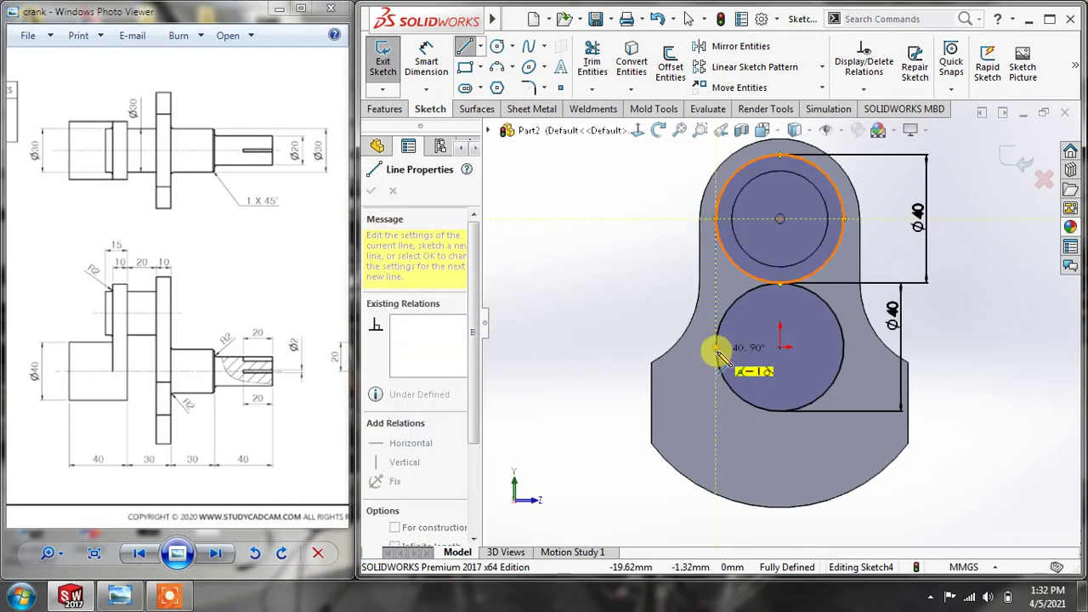
{"action": "left_click", "coordinate": [718, 347]}
{"action": "key", "text": "Escape"}
{"action": "left_click", "coordinate": [427, 61]}
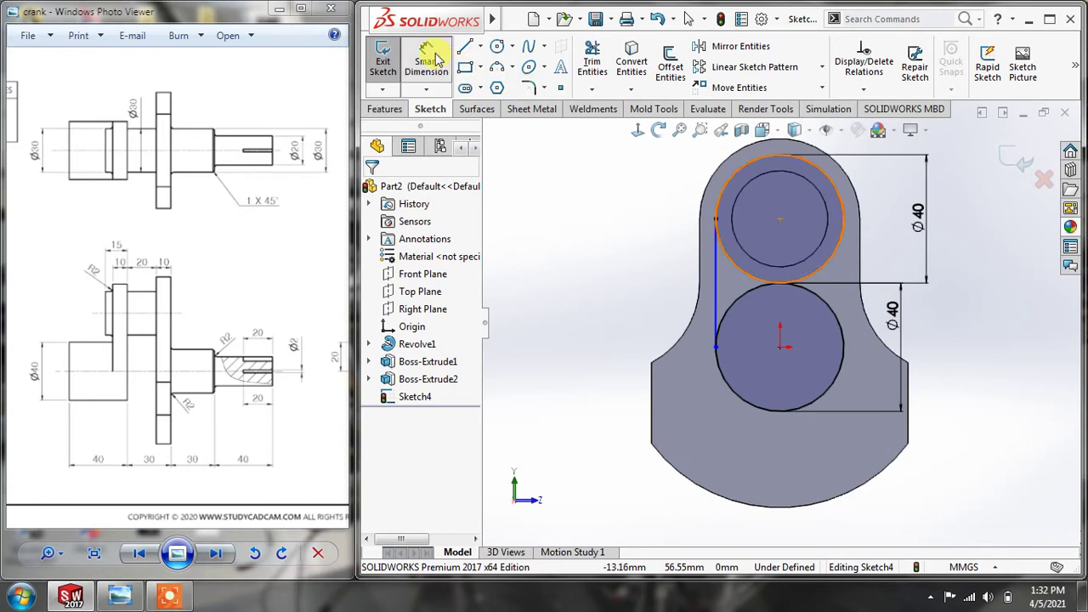
Draw a matching vertical line joining the rightmost points of the two 40 mm circles.
{"action": "left_click", "coordinate": [465, 48]}
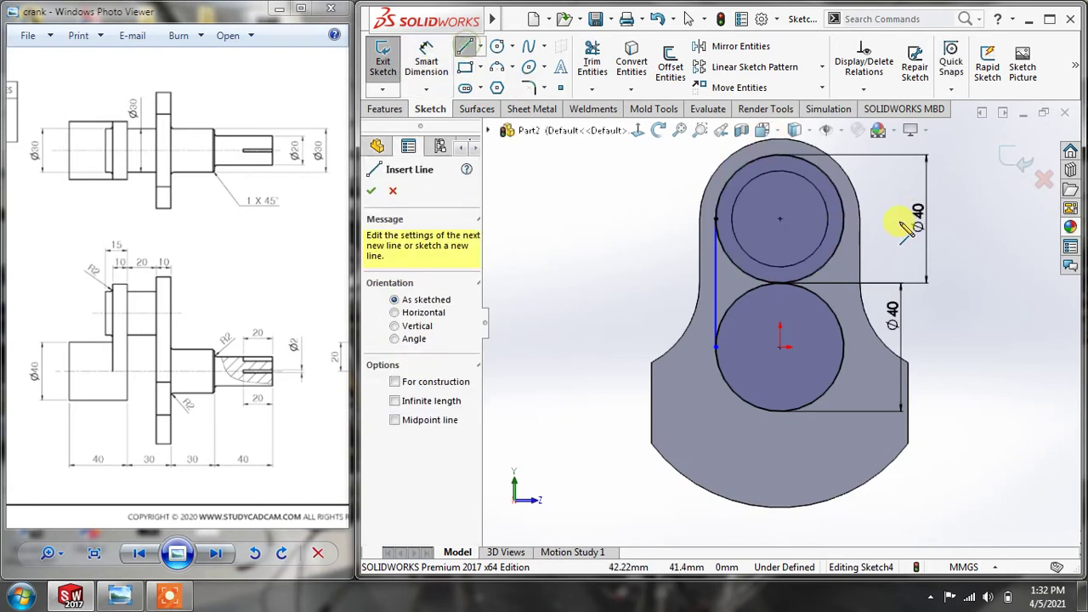
{"action": "left_click", "coordinate": [844, 219]}
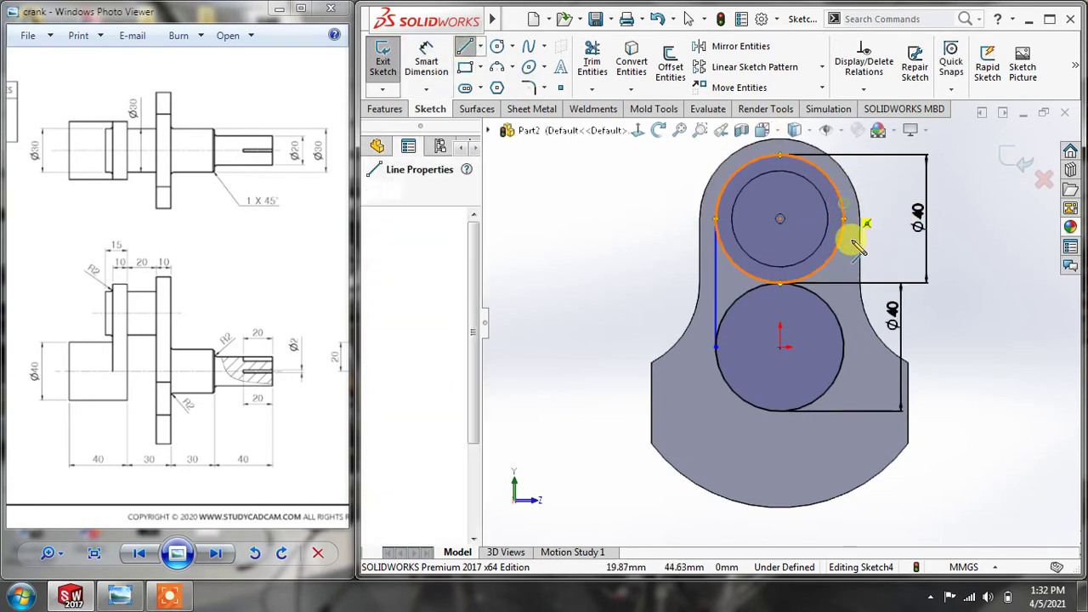
{"action": "left_click", "coordinate": [846, 349]}
{"action": "key", "text": "Escape"}
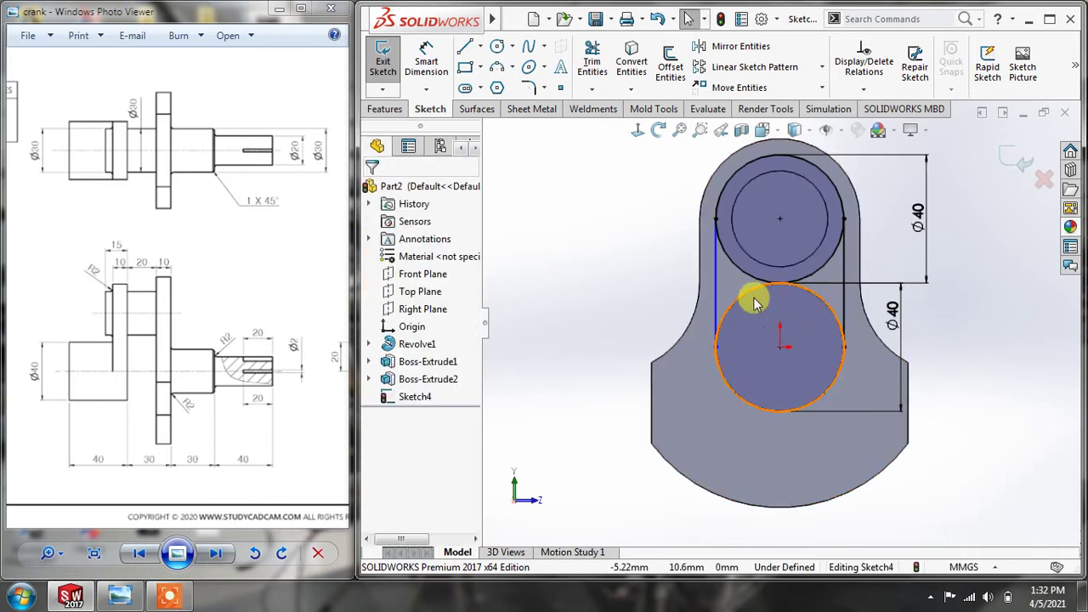
Add a tangent relation between the left vertical line and the upper circle.
{"action": "scroll", "coordinate": [722, 237], "scroll_direction": "down", "scroll_amount": 1}
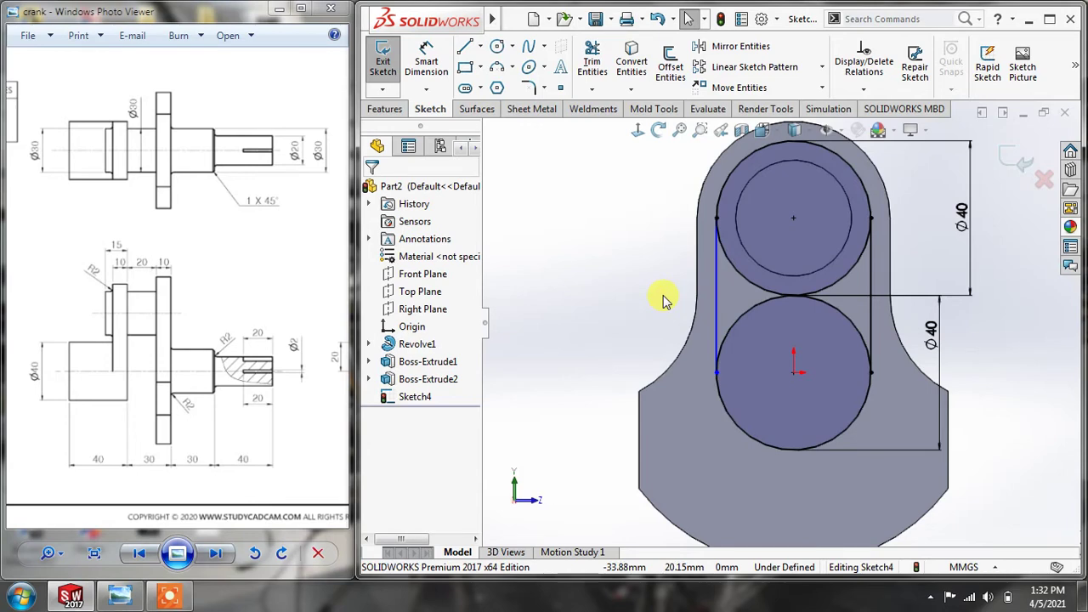
{"action": "left_click", "coordinate": [718, 282]}
{"action": "left_click", "coordinate": [731, 271], "text": "ctrl"}
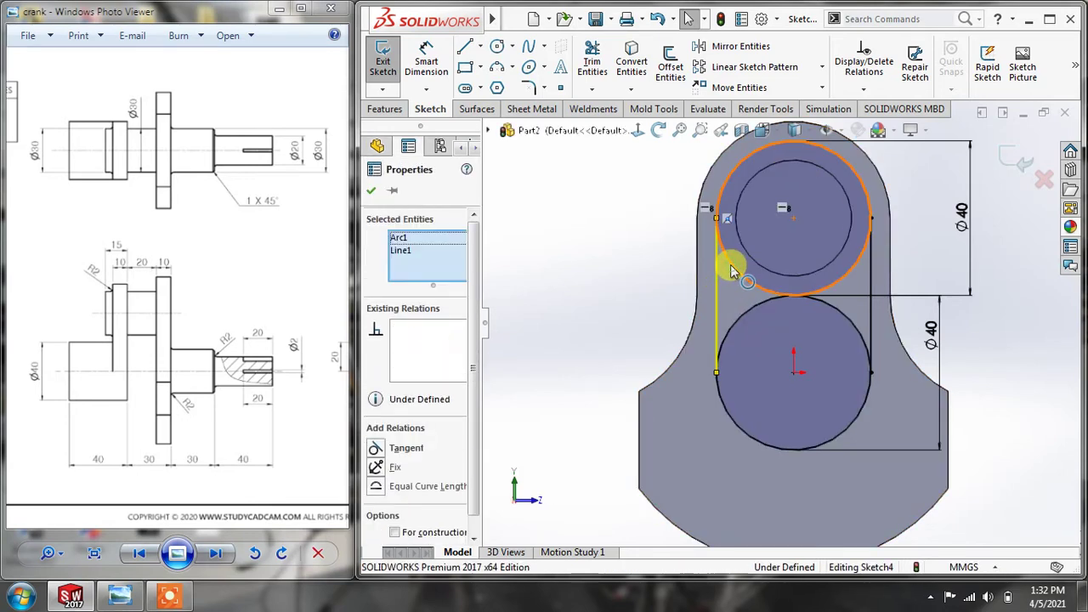
{"action": "left_click", "coordinate": [376, 449]}
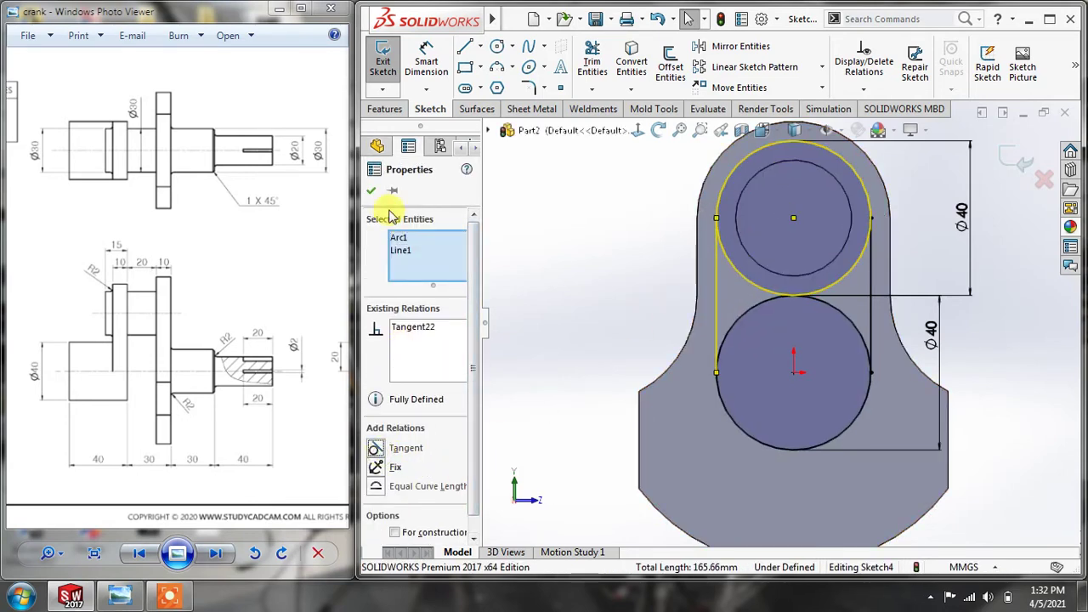
{"action": "left_click", "coordinate": [371, 191]}
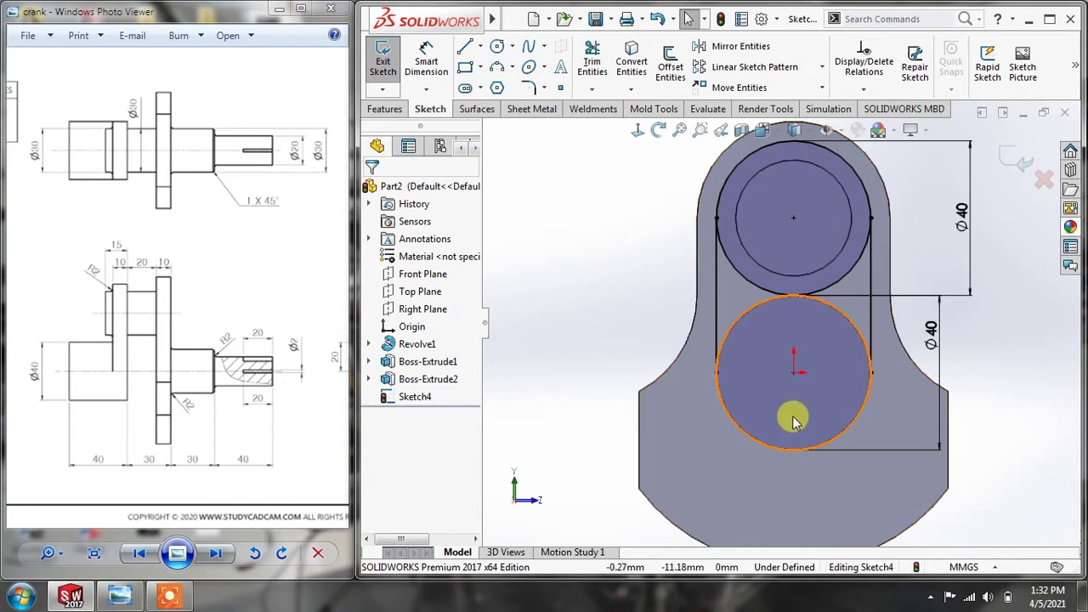
Trim the inner arcs of both circles to leave a closed slot-shaped outline, and exit the sketch.
{"action": "left_click", "coordinate": [592, 62]}
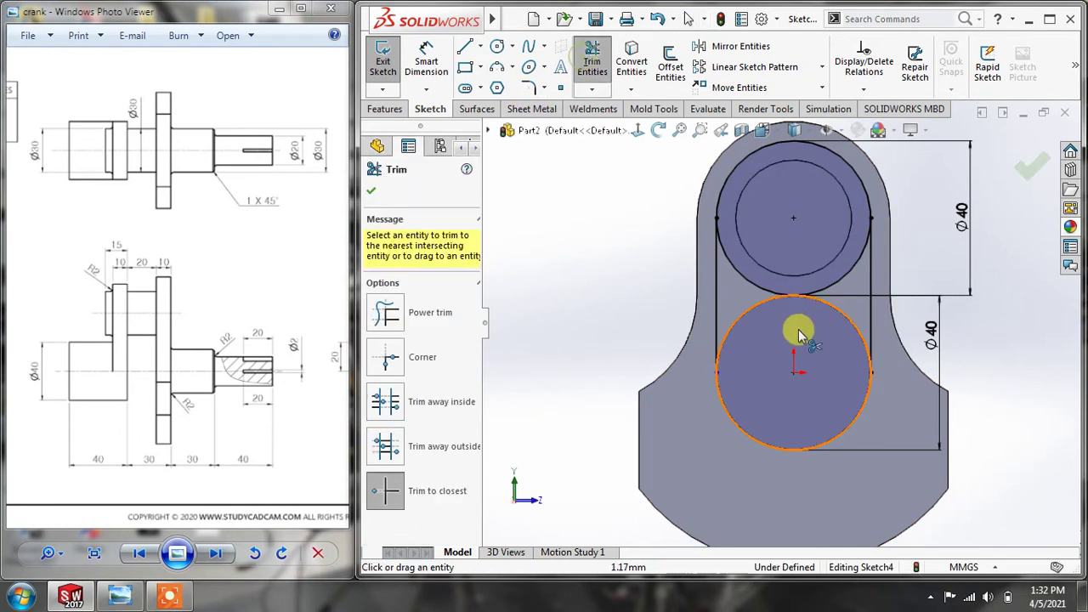
{"action": "left_click", "coordinate": [763, 313]}
{"action": "left_click", "coordinate": [749, 291]}
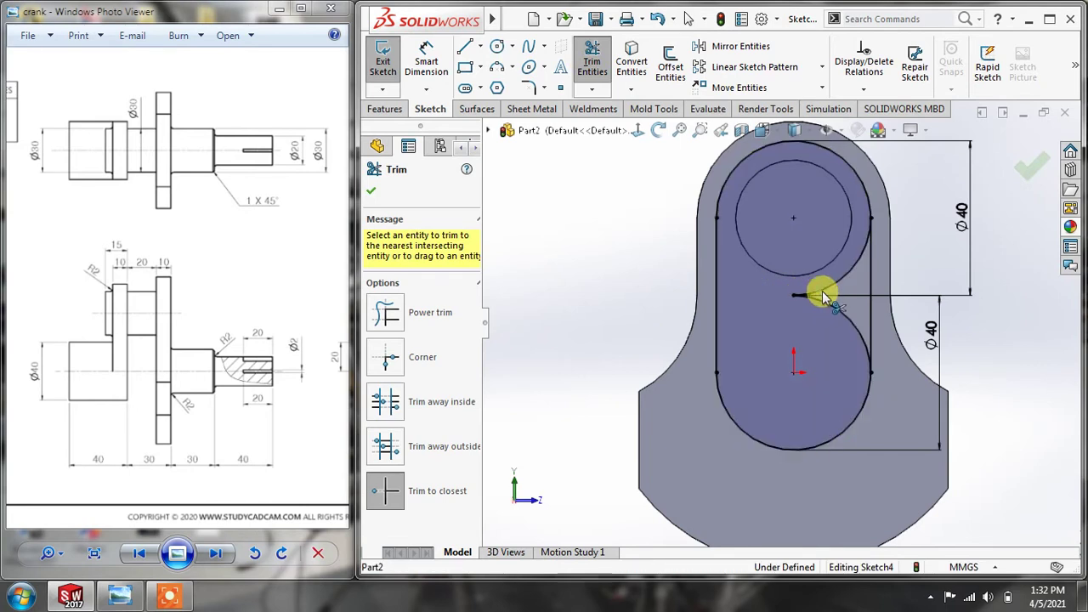
{"action": "left_click", "coordinate": [829, 306]}
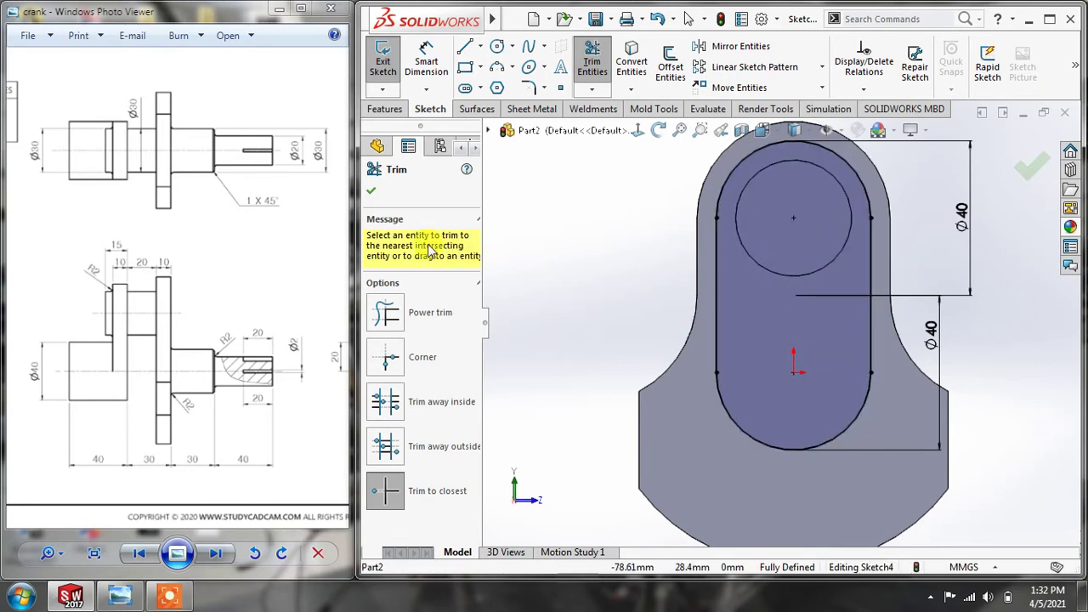
{"action": "left_click", "coordinate": [369, 194]}
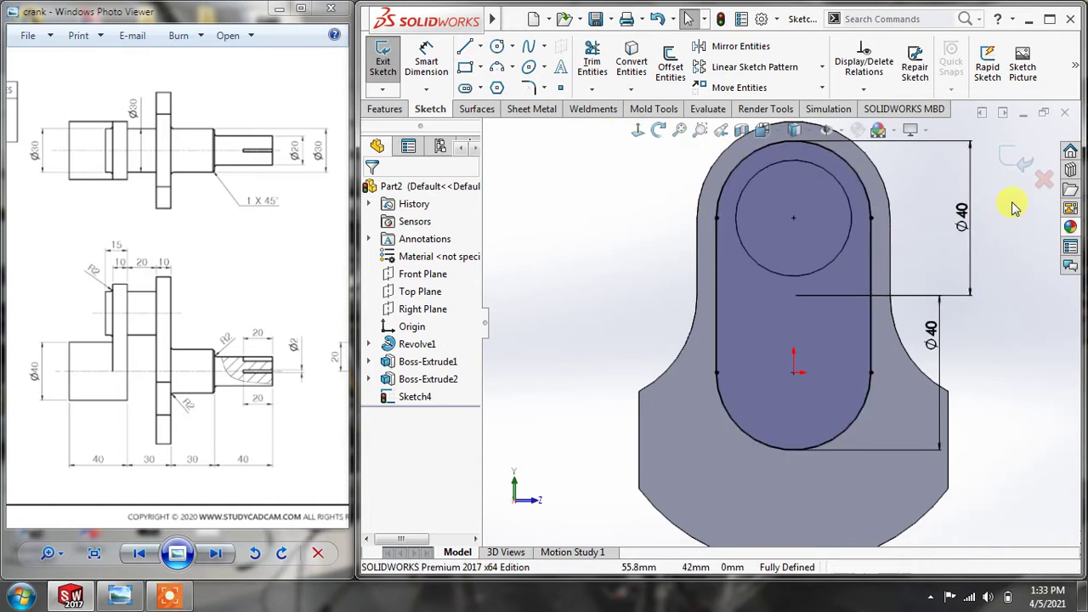
{"action": "left_click", "coordinate": [1005, 153]}
Extrude the slot-shaped profile 10 mm outward from the crankpin's end as the second web, merged with the body.
{"action": "mouse_move", "coordinate": [1001, 223]}
{"action": "middle_mouse_down"}
{"action": "mouse_move", "coordinate": [959, 257]}
{"action": "mouse_move", "coordinate": [902, 255]}
{"action": "middle_mouse_up"}
{"action": "left_click_drag", "start_coordinate": [125, 288], "coordinate": [157, 290]}
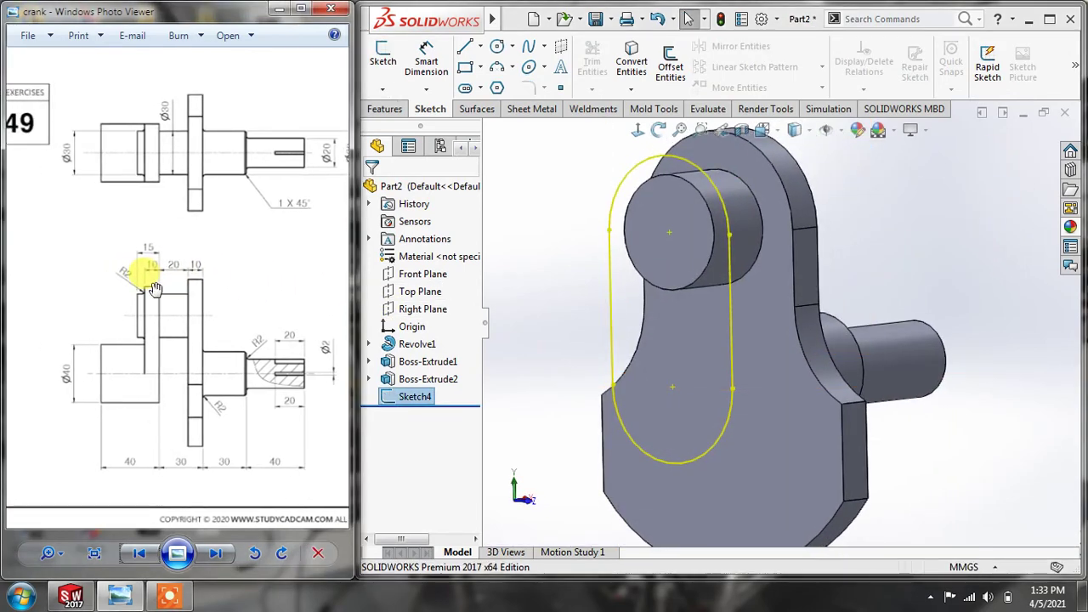
{"action": "left_click", "coordinate": [383, 109]}
{"action": "left_click", "coordinate": [389, 67]}
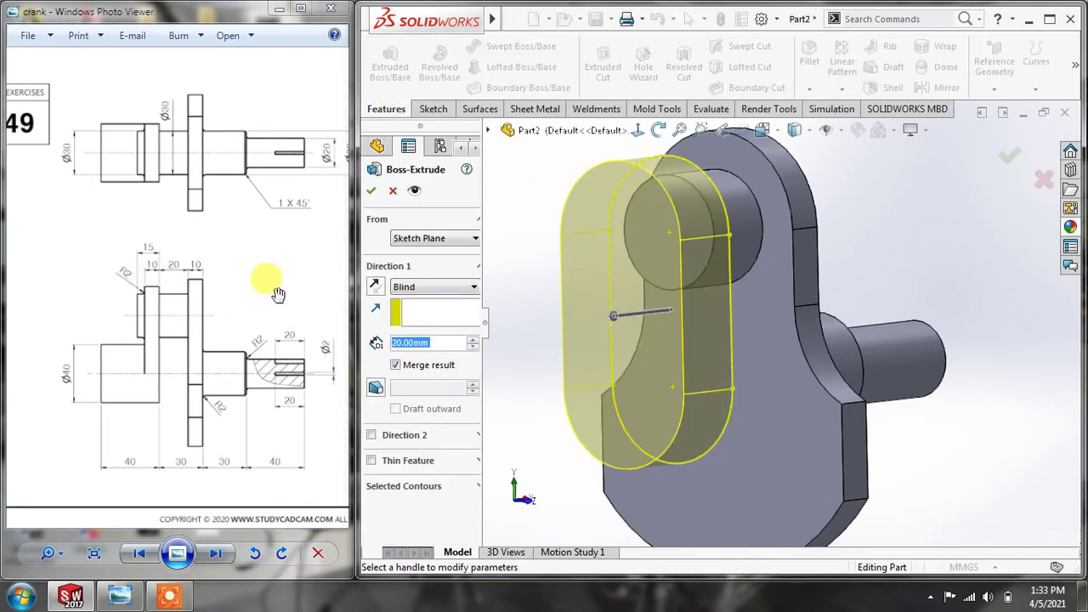
{"action": "type", "text": "10"}
{"action": "key", "text": "Return"}
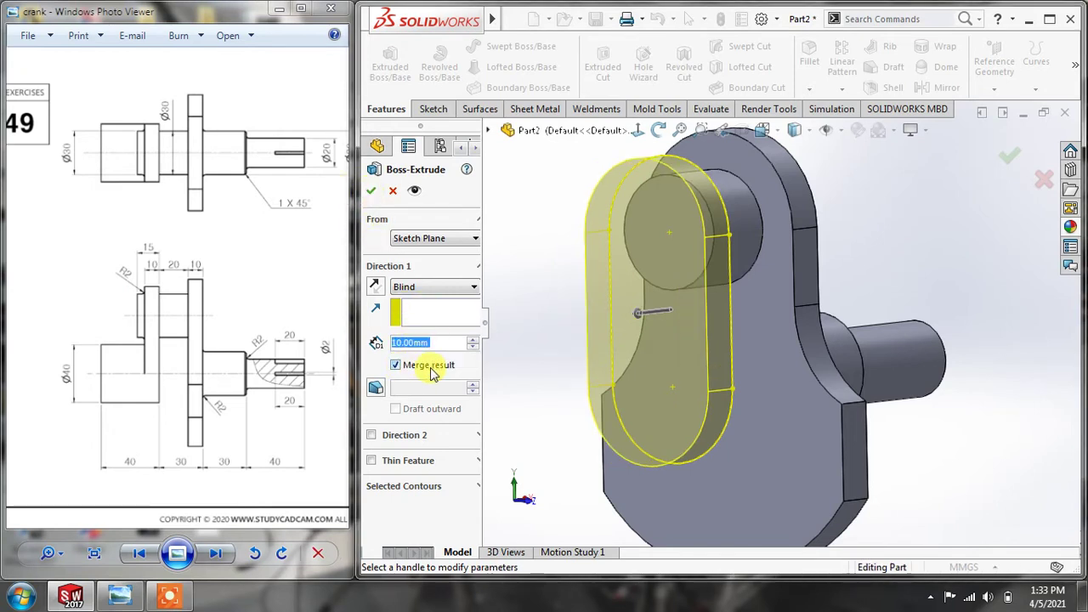
{"action": "left_click", "coordinate": [371, 190]}
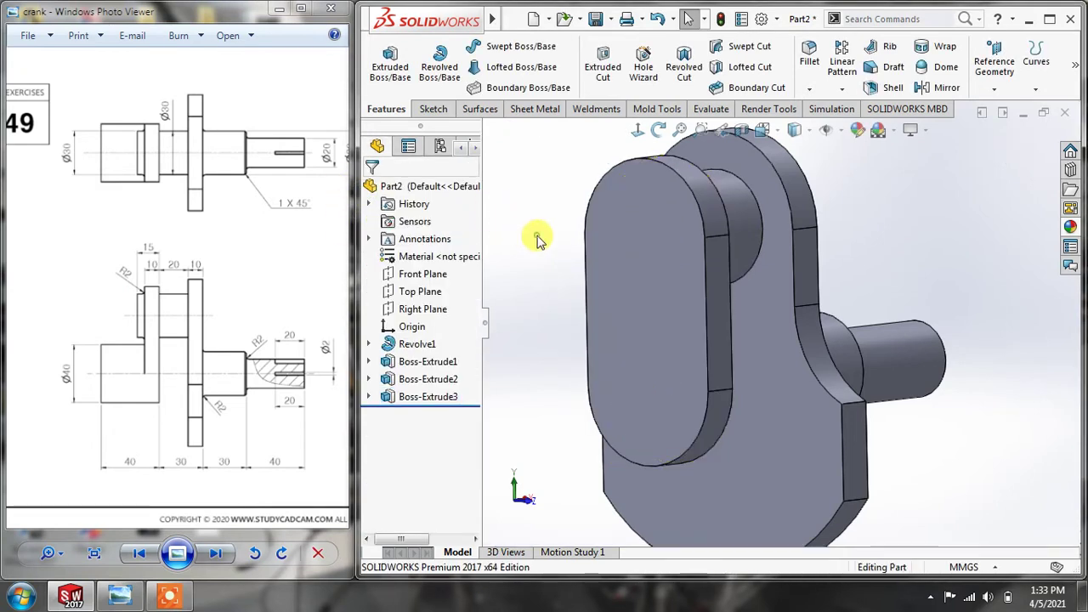
Start a sketch on the second web's outer face and view it face-on.
{"action": "scroll", "coordinate": [545, 247], "scroll_direction": "up", "scroll_amount": 3}
{"action": "middle_click_drag", "start_coordinate": [573, 273], "coordinate": [546, 284]}
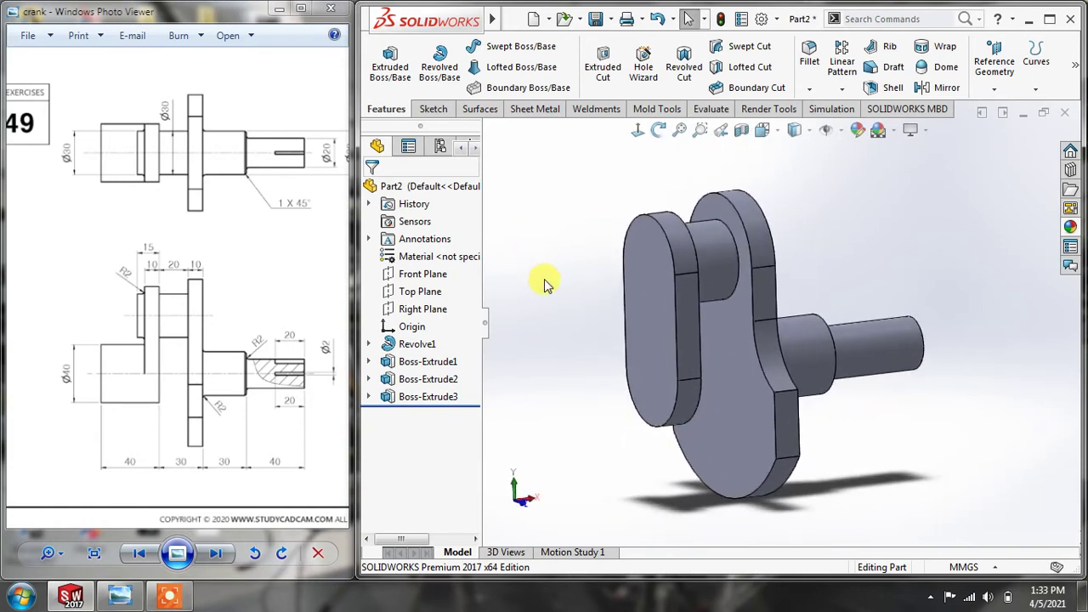
{"action": "left_click", "coordinate": [434, 110]}
{"action": "left_click", "coordinate": [384, 61]}
{"action": "left_click", "coordinate": [638, 243]}
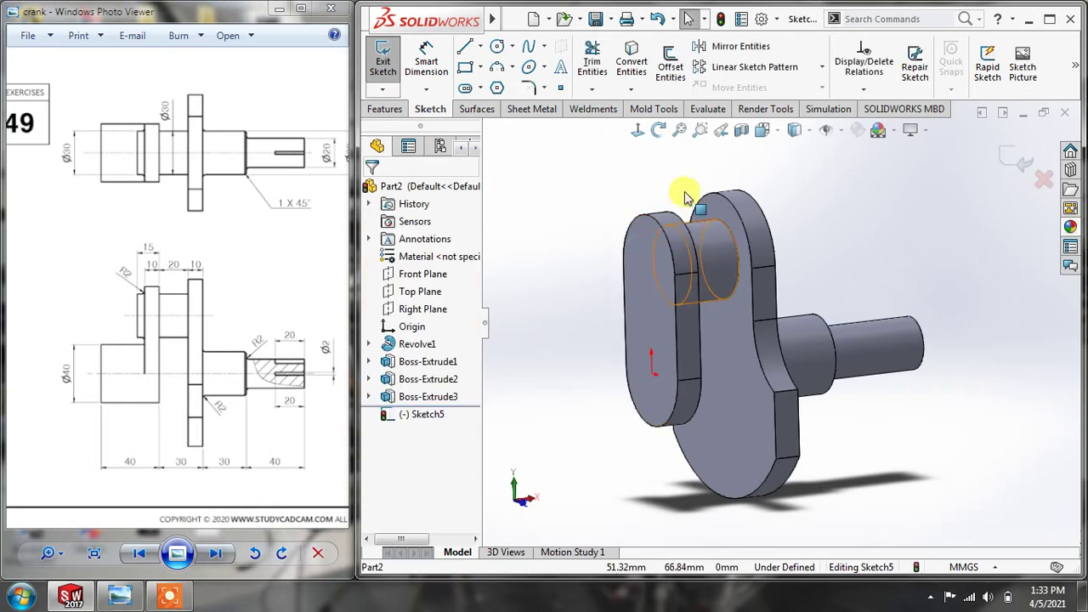
{"action": "left_click", "coordinate": [638, 130]}
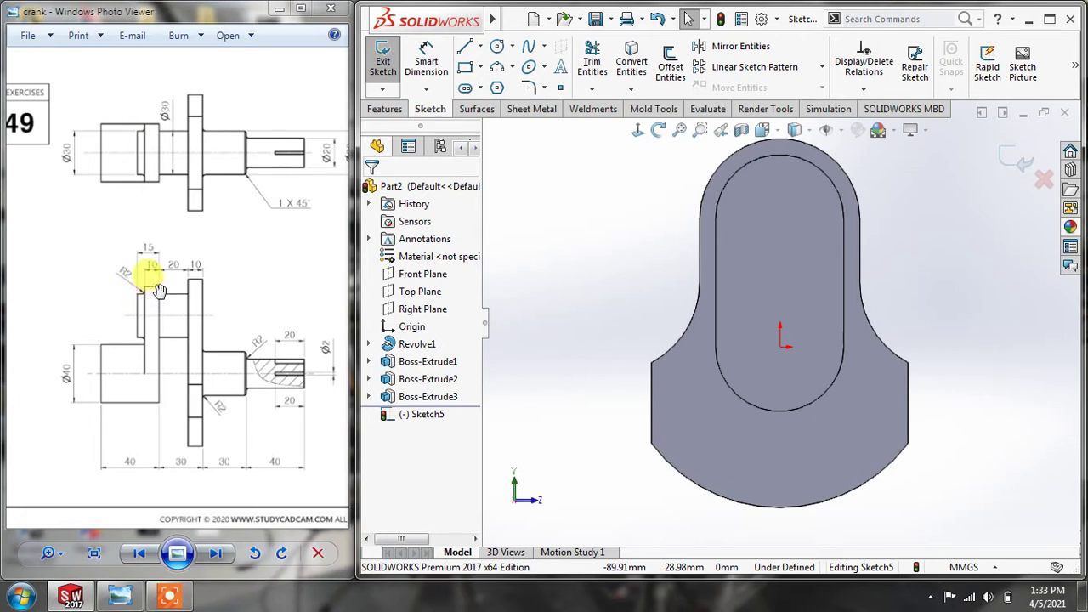
{"action": "scroll", "coordinate": [154, 261], "scroll_direction": "up", "scroll_amount": 2}
{"action": "scroll", "coordinate": [155, 265], "scroll_direction": "up", "scroll_amount": 1}
{"action": "scroll", "coordinate": [155, 268], "scroll_direction": "down", "scroll_amount": 2}
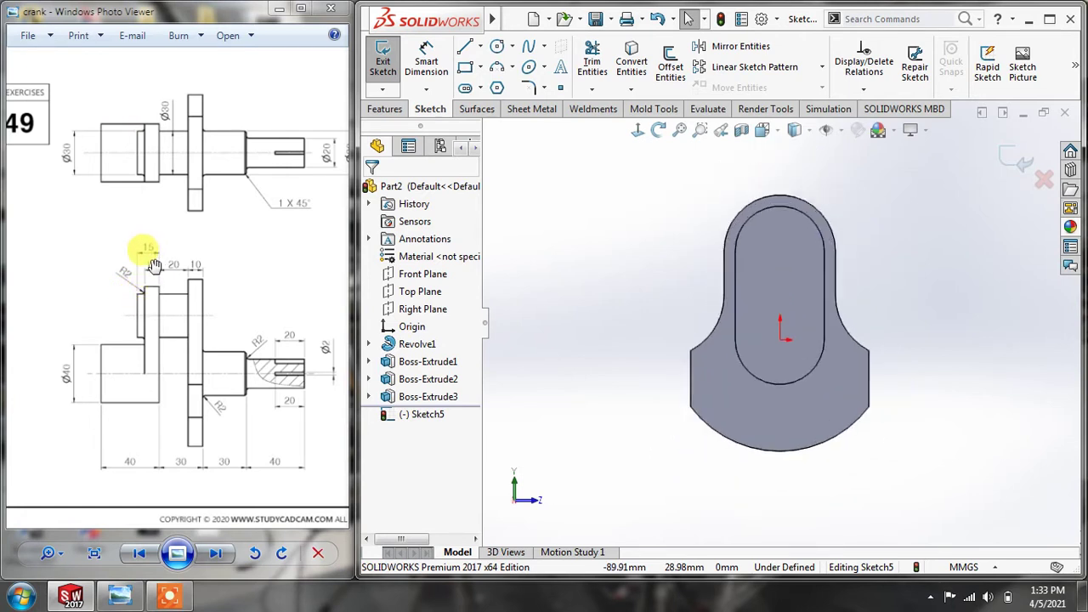
Sketch a circle about 23 mm in diameter on the second web's outer face, centred on its upper rounded end.
{"action": "left_click", "coordinate": [154, 289]}
{"action": "scroll", "coordinate": [154, 290], "scroll_direction": "up", "scroll_amount": 2}
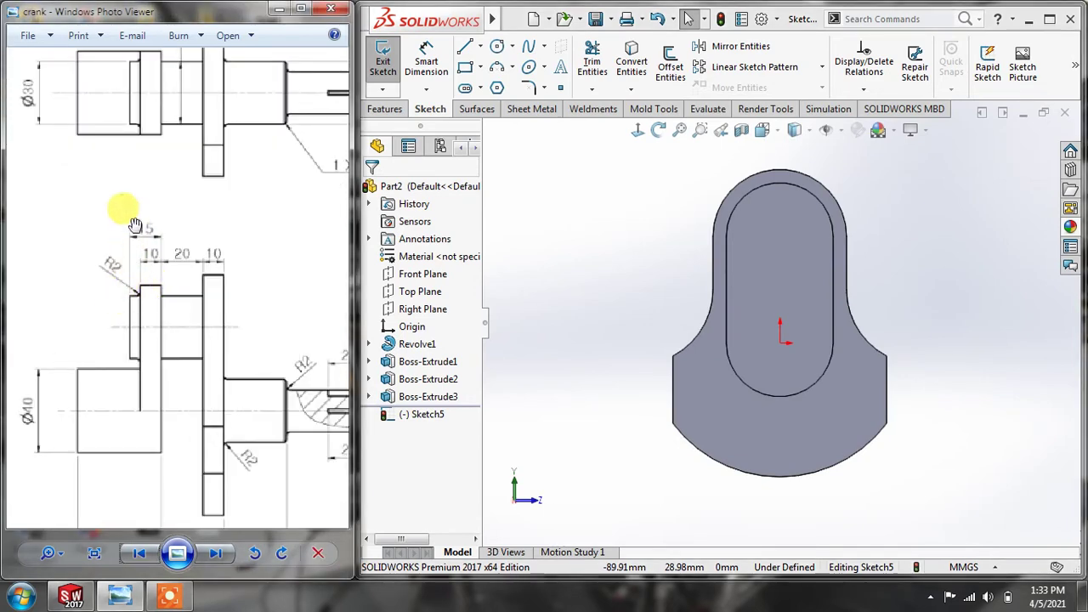
{"action": "scroll", "coordinate": [134, 225], "scroll_direction": "down", "scroll_amount": 1}
{"action": "scroll", "coordinate": [129, 212], "scroll_direction": "down", "scroll_amount": 1}
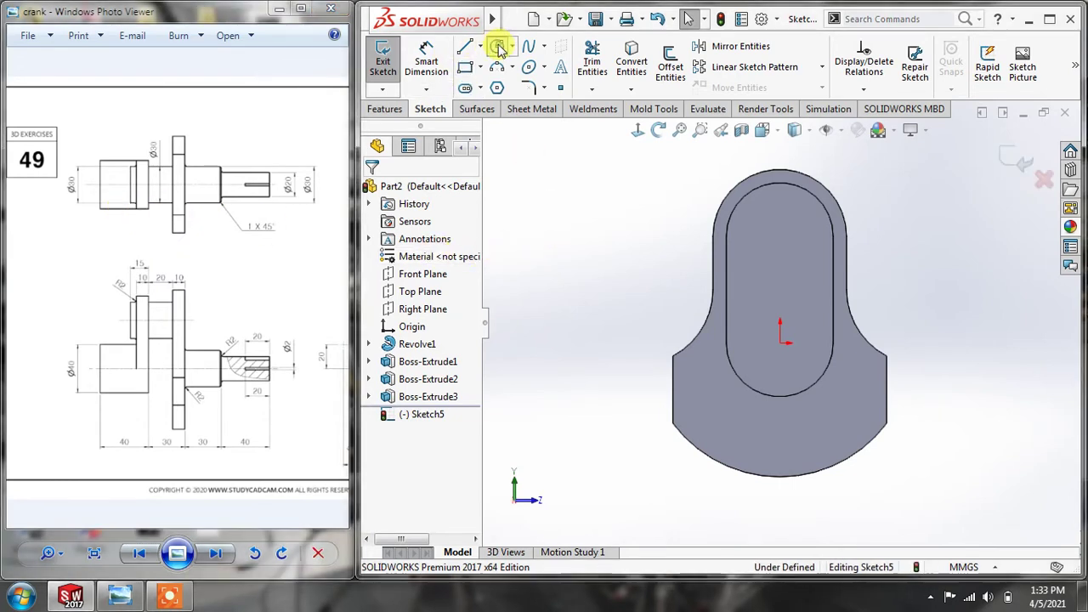
{"action": "left_click", "coordinate": [497, 45]}
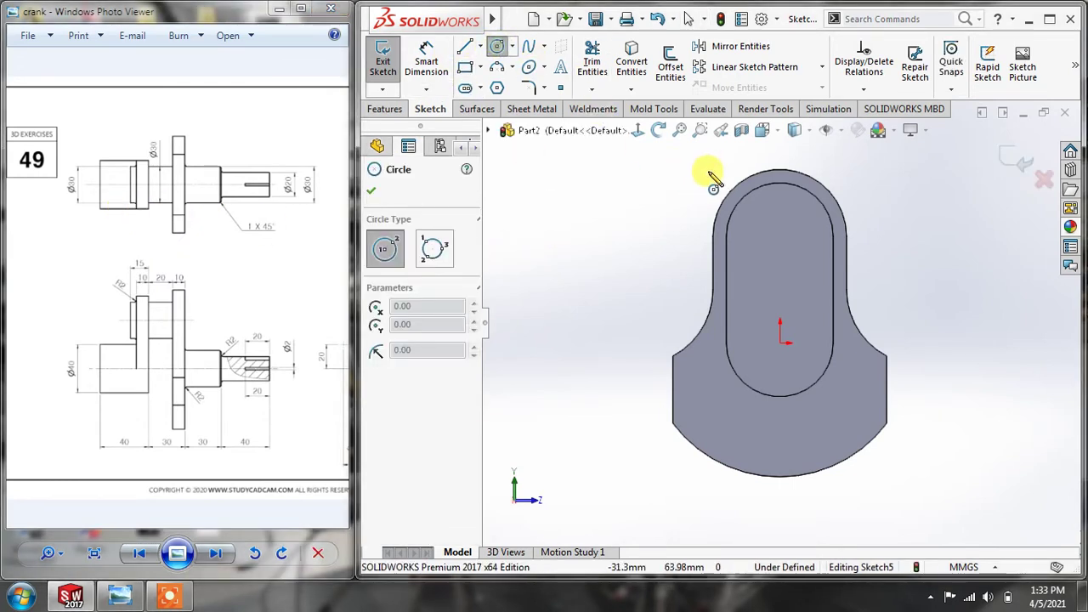
{"action": "left_click", "coordinate": [780, 235]}
{"action": "left_click", "coordinate": [803, 216]}
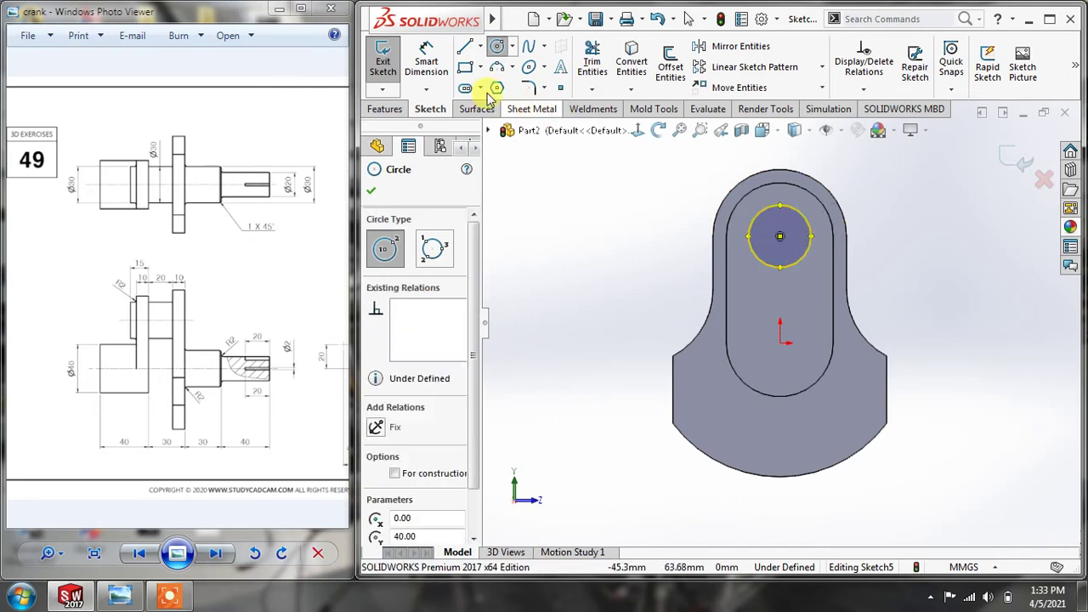
Dimension the circle's diameter to 30 mm and exit the sketch.
{"action": "left_click", "coordinate": [426, 58]}
{"action": "left_click", "coordinate": [804, 216]}
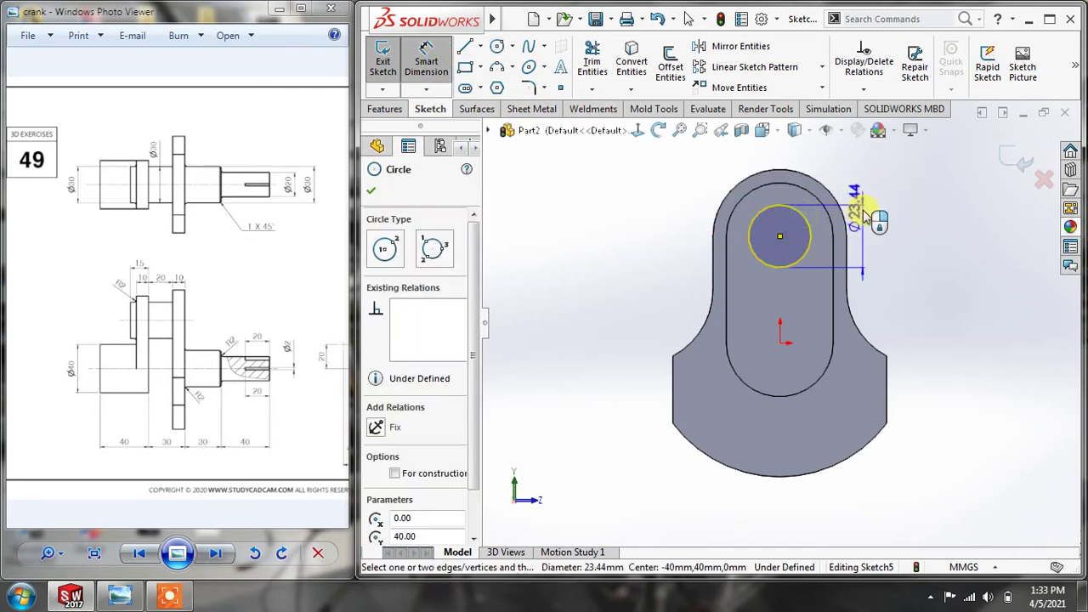
{"action": "left_click", "coordinate": [869, 223]}
{"action": "type", "text": "30"}
{"action": "key", "text": "Return"}
{"action": "left_click", "coordinate": [922, 271]}
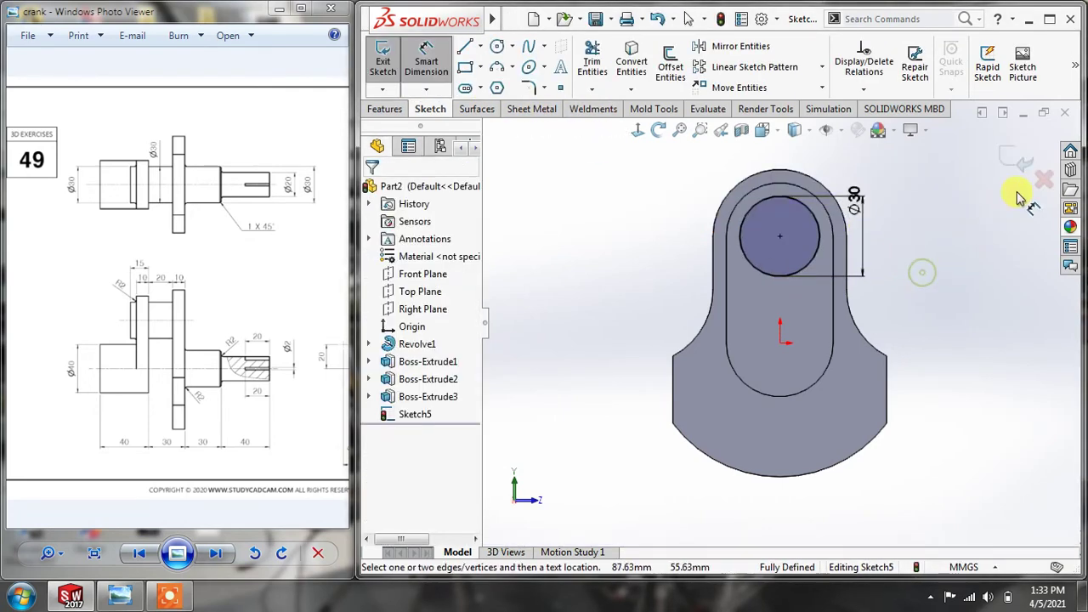
{"action": "left_click", "coordinate": [1014, 170]}
Extrude the 30 mm circle 5 mm outward from the second web, merged with the body.
{"action": "key", "text": "ctrl+7"}
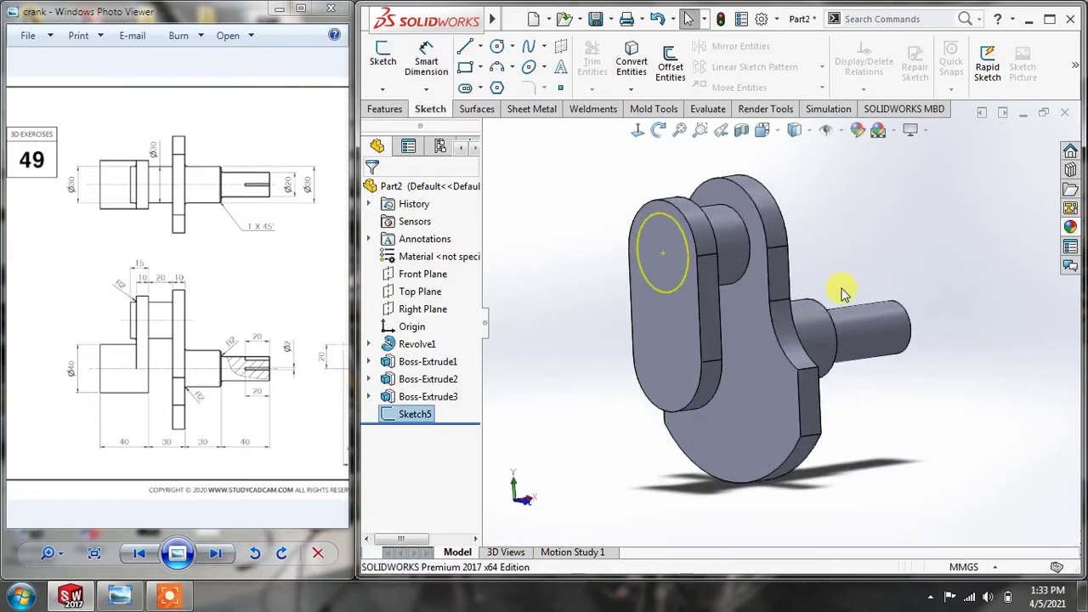
{"action": "left_click", "coordinate": [378, 109]}
{"action": "left_click", "coordinate": [387, 69]}
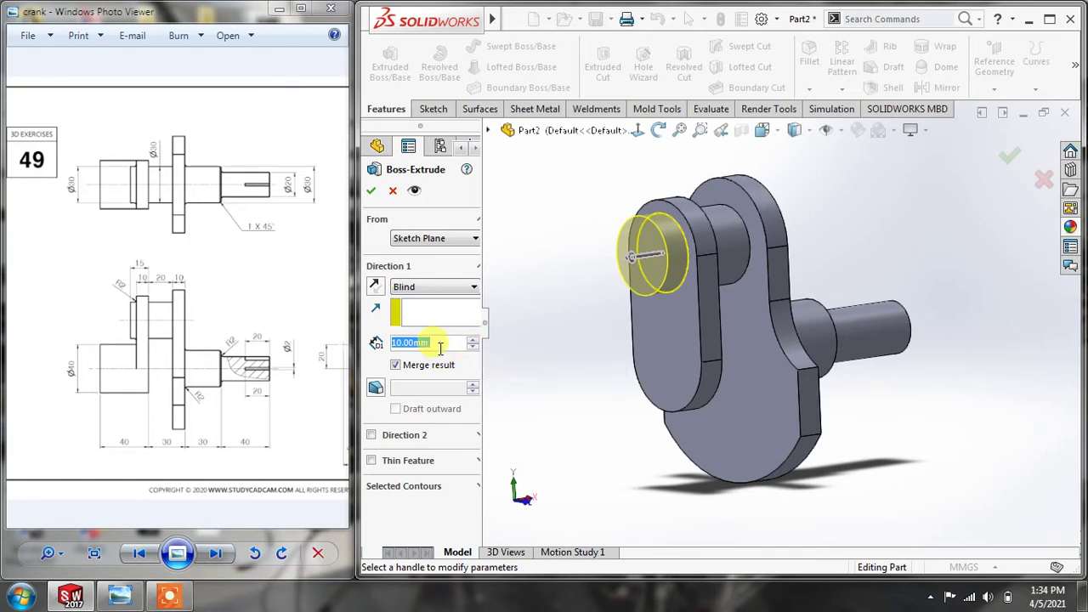
{"action": "type", "text": "5"}
{"action": "key", "text": "Return"}
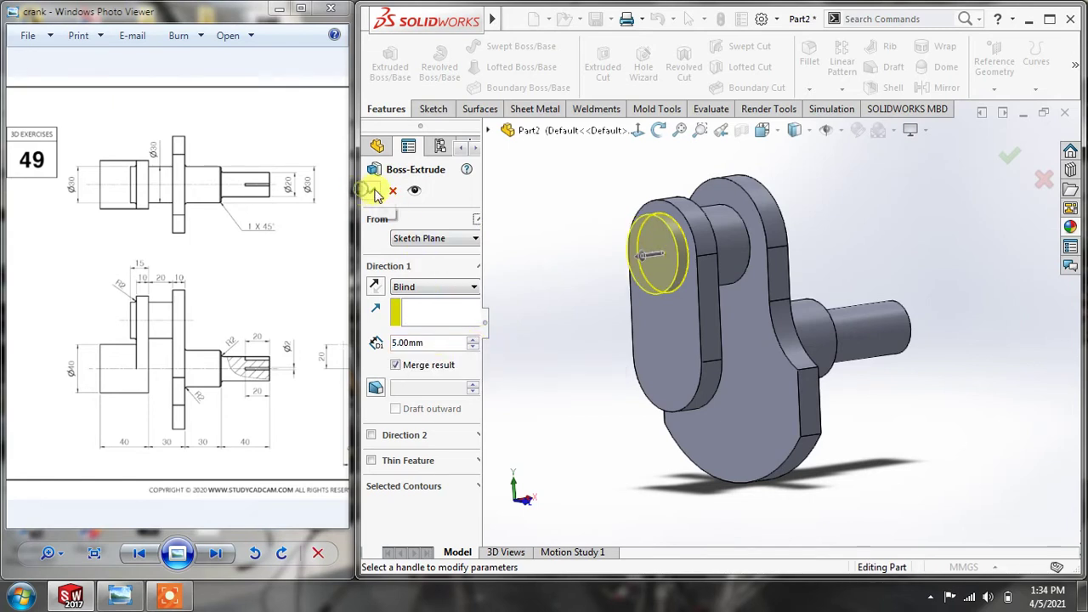
{"action": "left_click", "coordinate": [379, 192]}
Start a sketch on the second web's outer face below the short round boss, and view it face-on.
{"action": "middle_click_drag", "start_coordinate": [517, 231], "coordinate": [591, 293]}
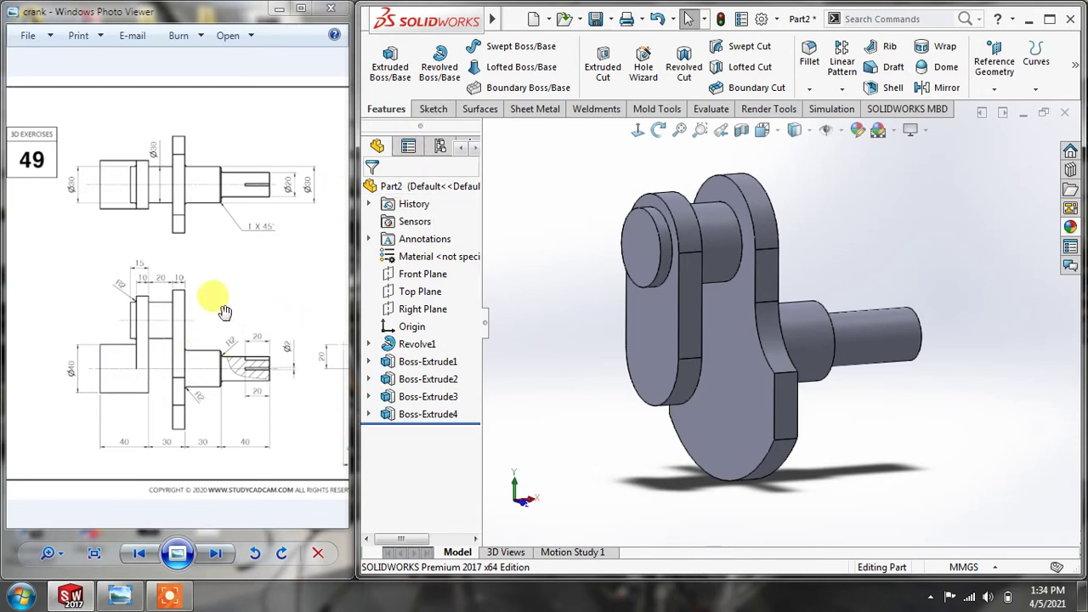
{"action": "mouse_move", "coordinate": [254, 315]}
{"action": "left_mouse_down"}
{"action": "mouse_move", "coordinate": [188, 327]}
{"action": "mouse_move", "coordinate": [49, 304]}
{"action": "left_mouse_up"}
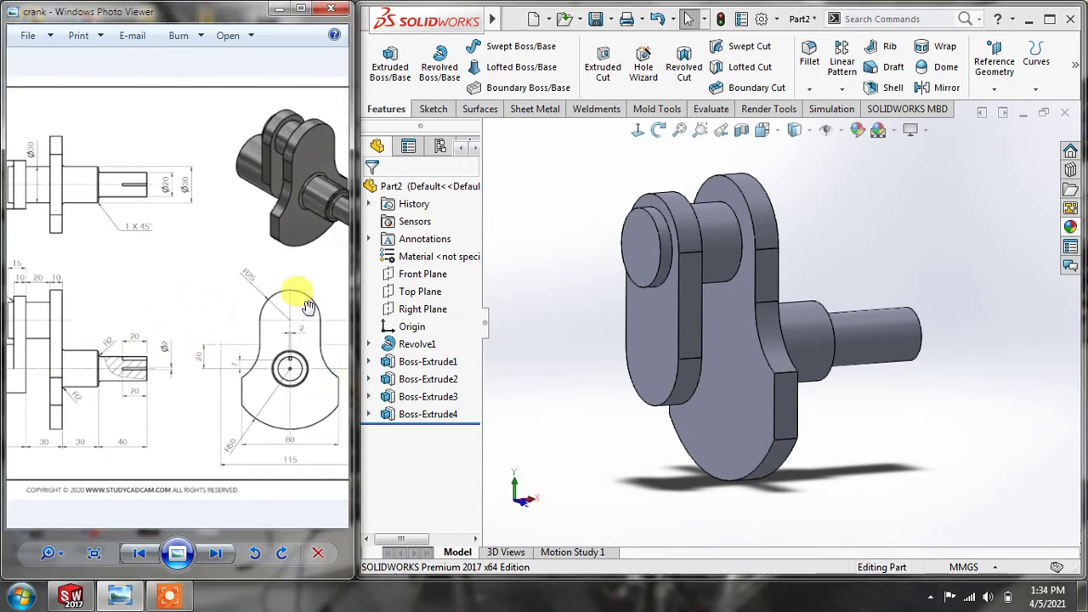
{"action": "left_click", "coordinate": [434, 110]}
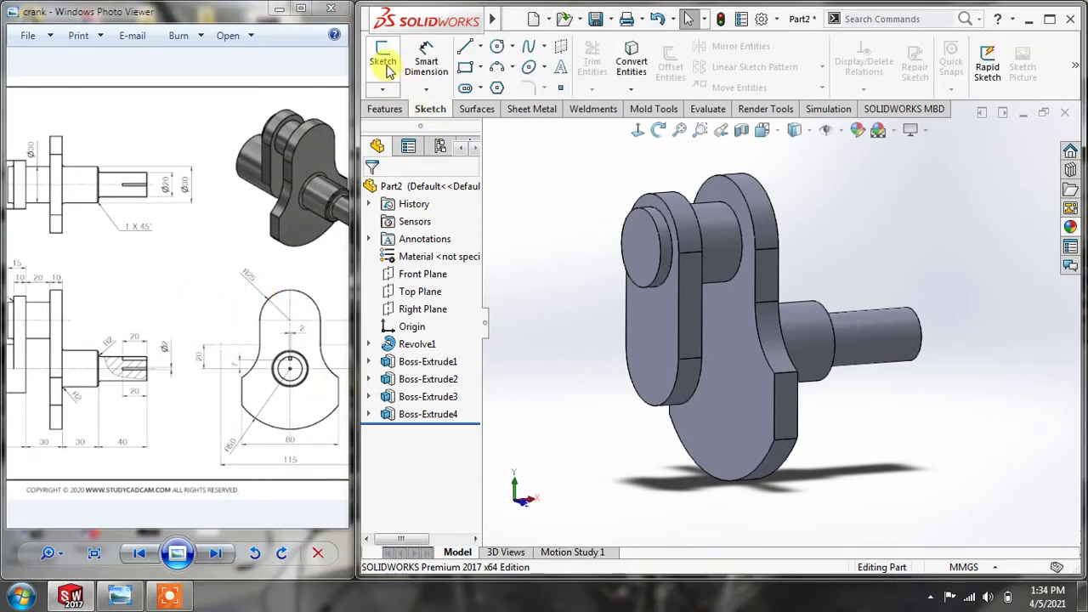
{"action": "left_click", "coordinate": [383, 58]}
{"action": "left_click", "coordinate": [658, 367]}
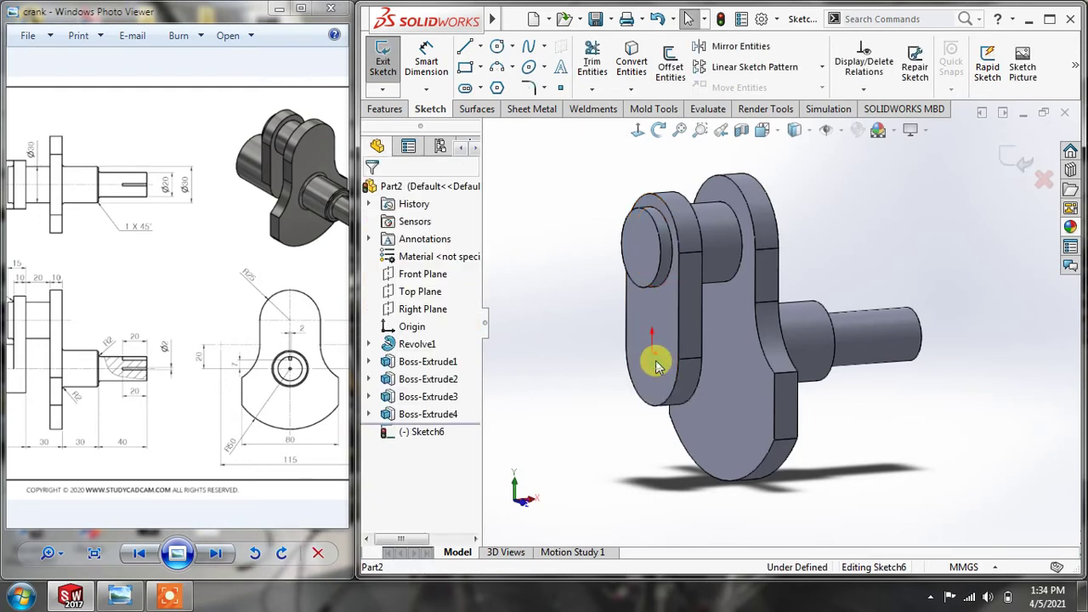
{"action": "left_click", "coordinate": [637, 132]}
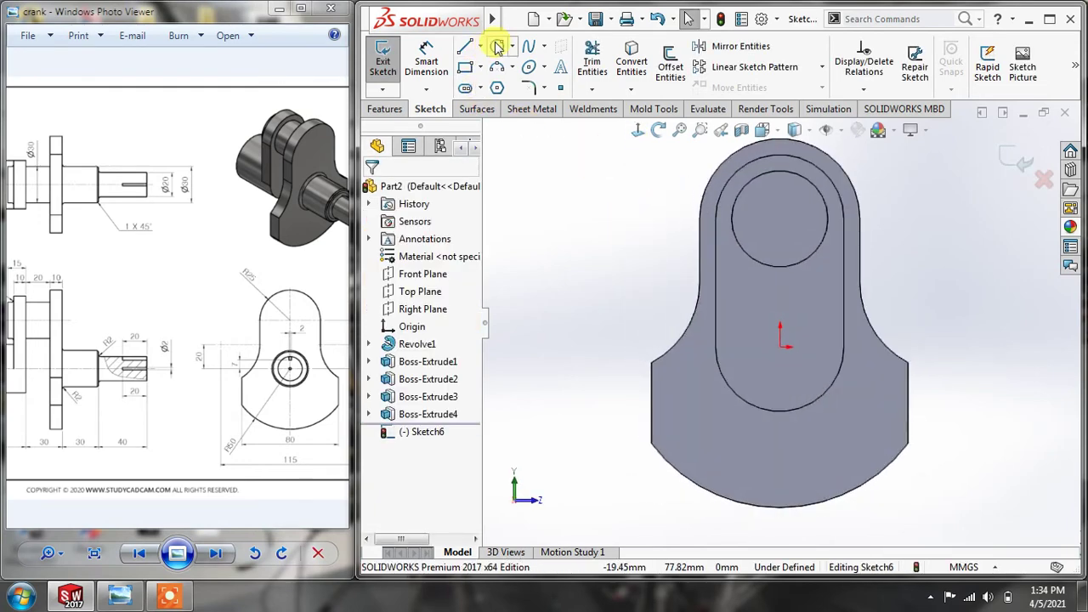
Sketch a circle centred on the origin and dimension its diameter to 50 mm.
{"action": "left_click", "coordinate": [498, 46]}
{"action": "left_click", "coordinate": [782, 342]}
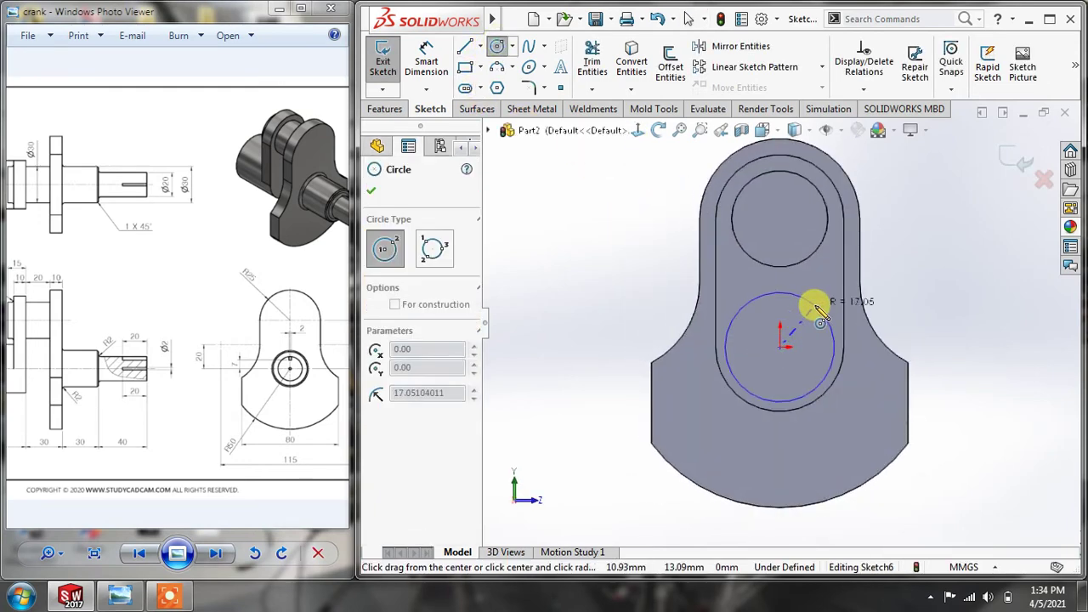
{"action": "left_click", "coordinate": [818, 314]}
{"action": "left_click", "coordinate": [426, 61]}
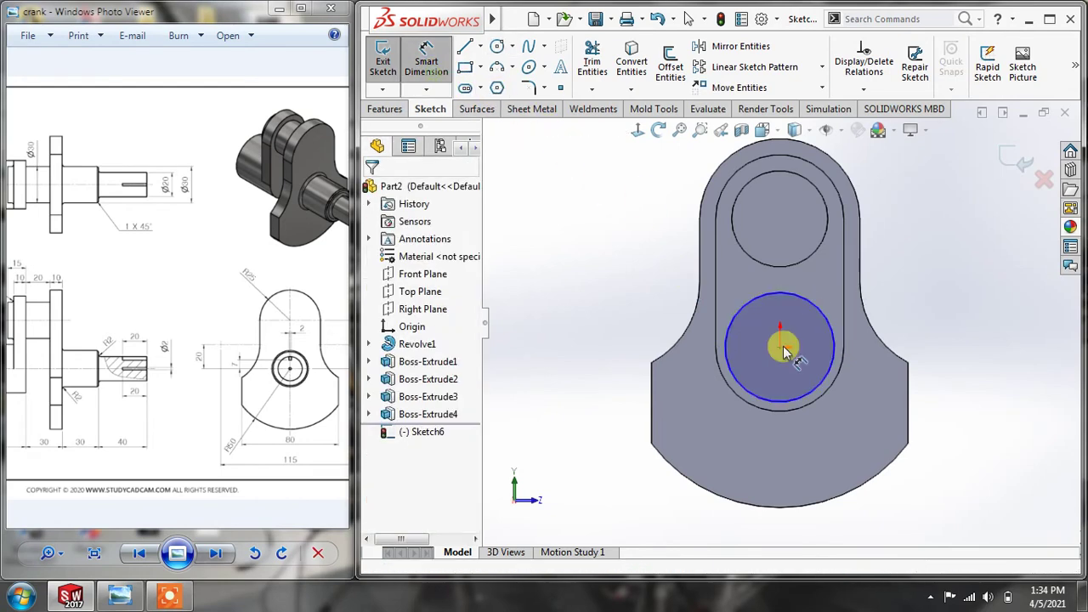
{"action": "left_click", "coordinate": [823, 338]}
{"action": "left_click", "coordinate": [891, 316]}
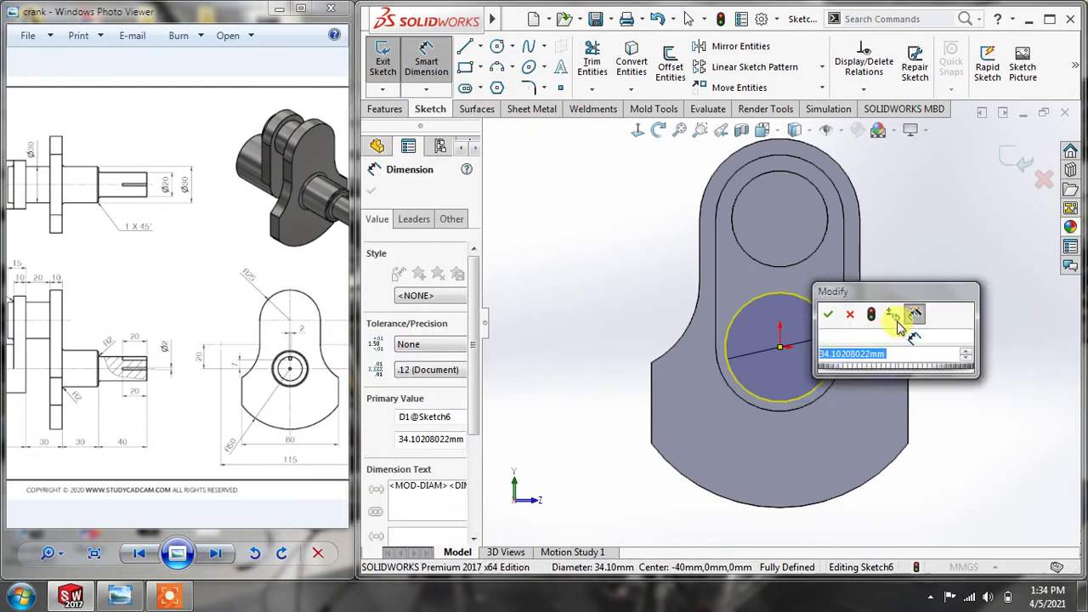
{"action": "key", "text": "Return"}
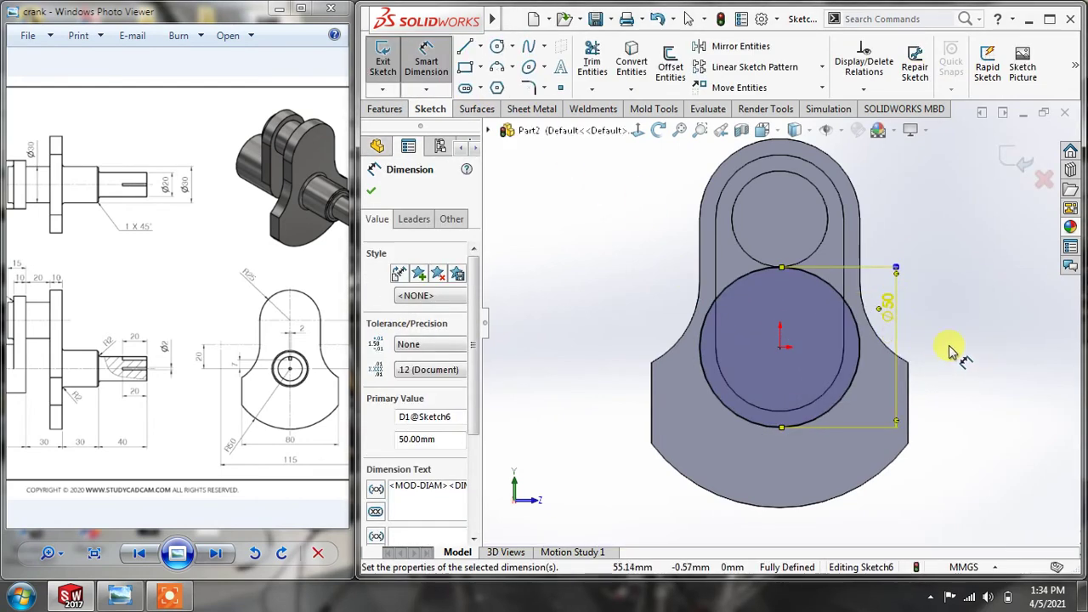
Change the lower circle's diameter to 40 mm and exit the sketch.
{"action": "left_click", "coordinate": [889, 304]}
{"action": "type", "text": "40"}
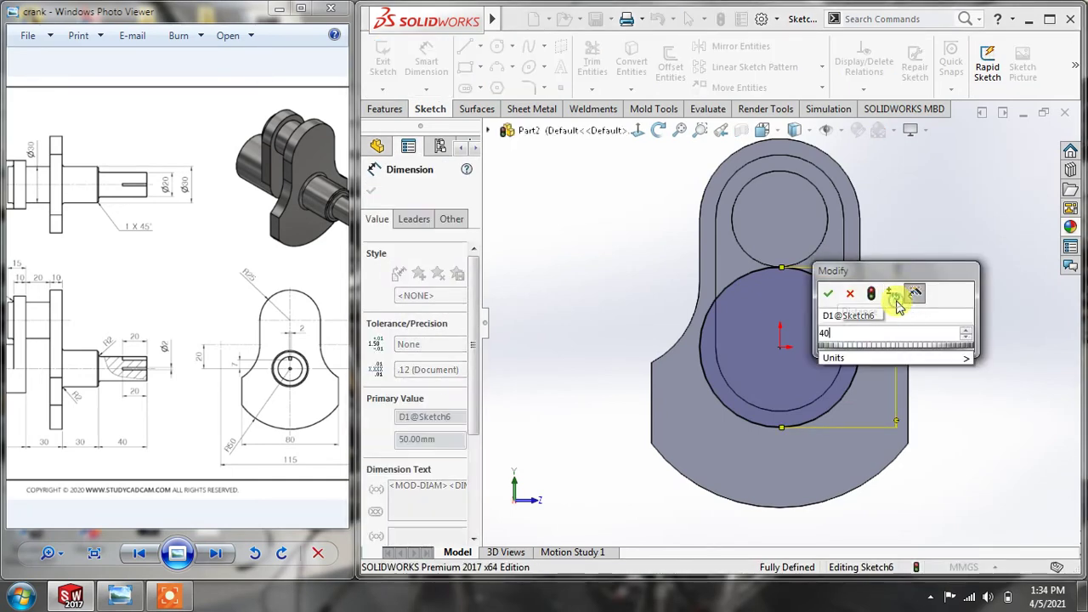
{"action": "key", "text": "Return"}
{"action": "left_click", "coordinate": [996, 221]}
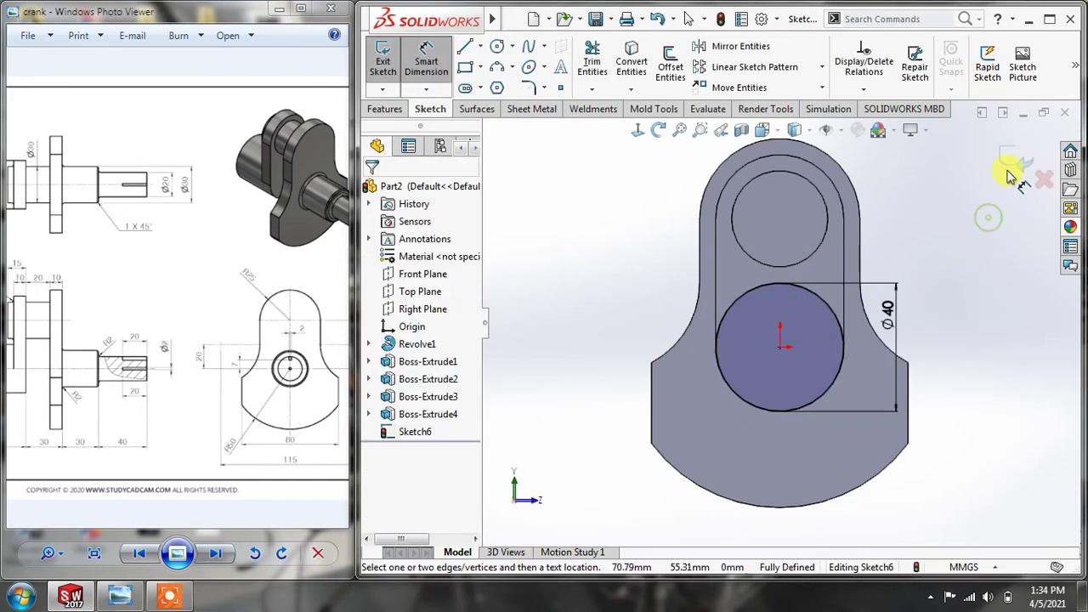
{"action": "left_click", "coordinate": [1008, 157]}
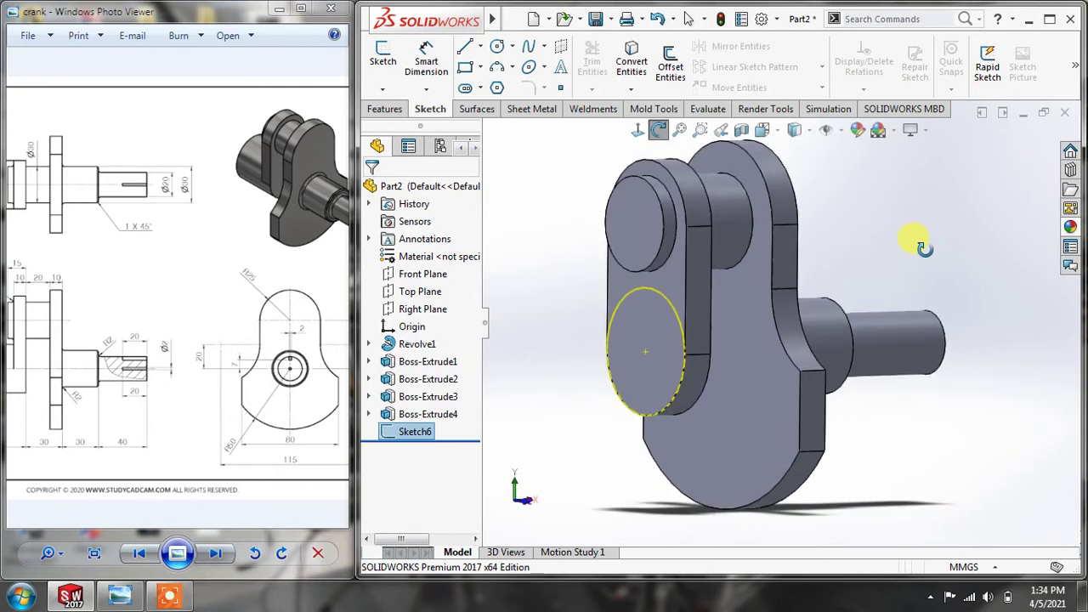
Extrude the 40 mm circle 30 mm outward from the second web as the main journal, merged with the body.
{"action": "left_click_drag", "start_coordinate": [181, 306], "coordinate": [244, 292]}
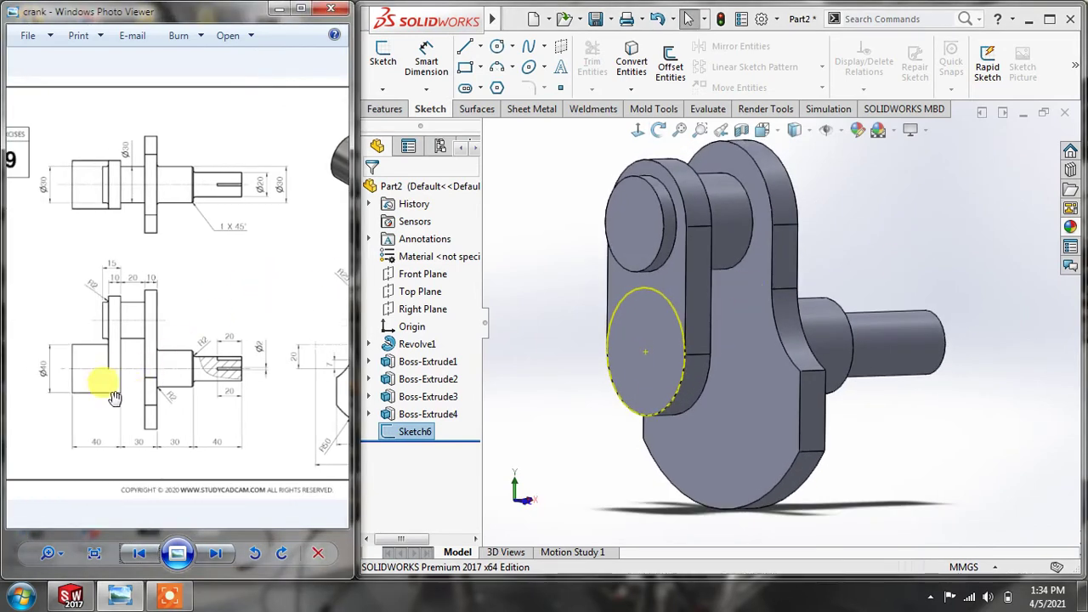
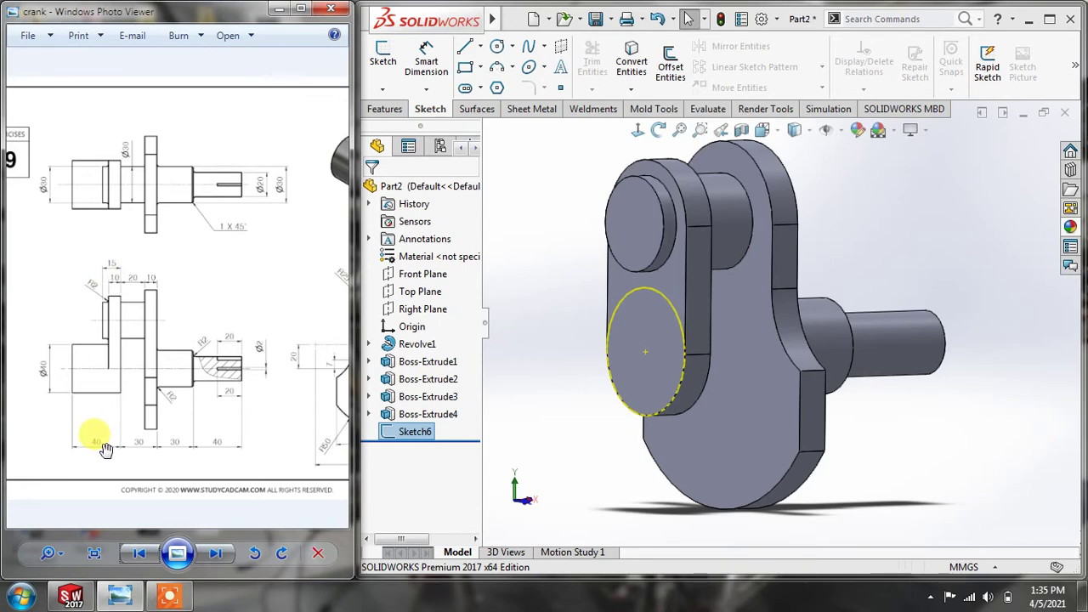
{"action": "left_click", "coordinate": [378, 109]}
{"action": "left_click", "coordinate": [391, 68]}
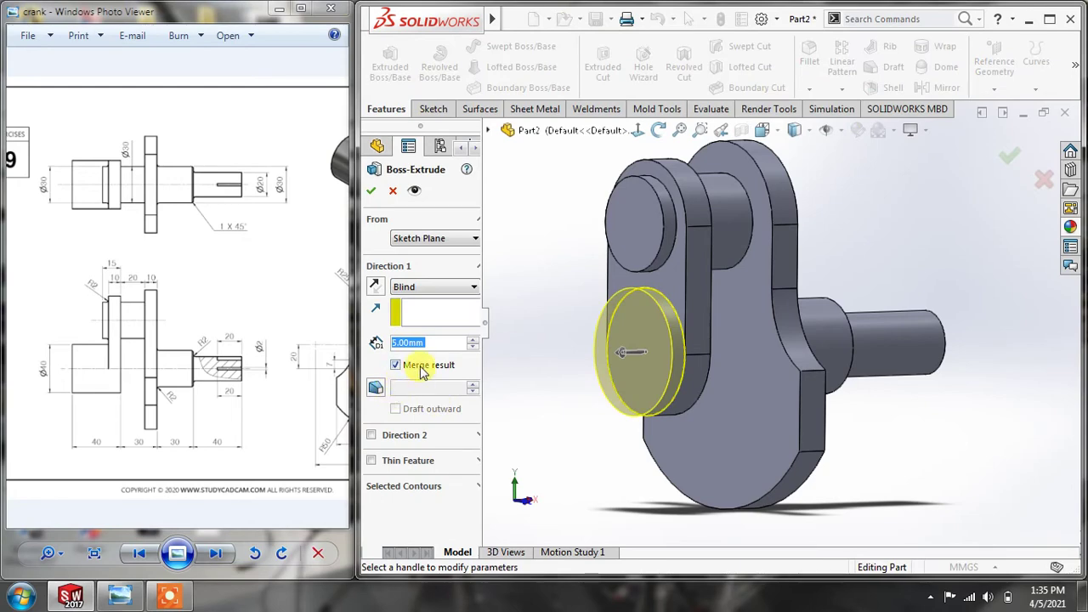
{"action": "type", "text": "30"}
{"action": "key", "text": "Return"}
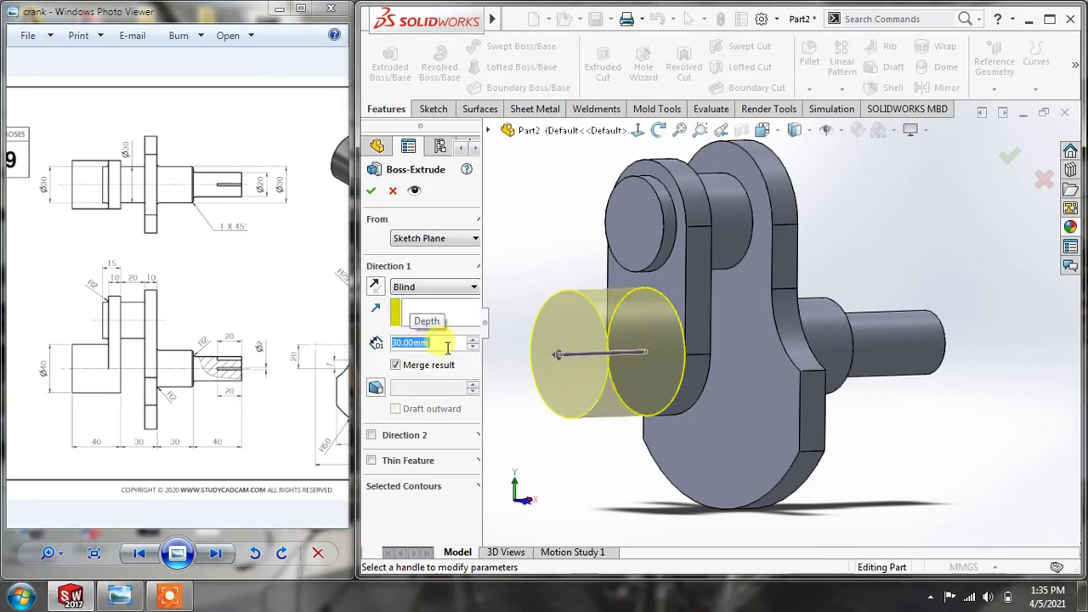
{"action": "left_click", "coordinate": [370, 190]}
Check the shaft-end hole in the reference drawing, start a Hole Wizard dowel hole and set its size to Ø2.0.
{"action": "middle_click_drag", "start_coordinate": [552, 271], "coordinate": [432, 292]}
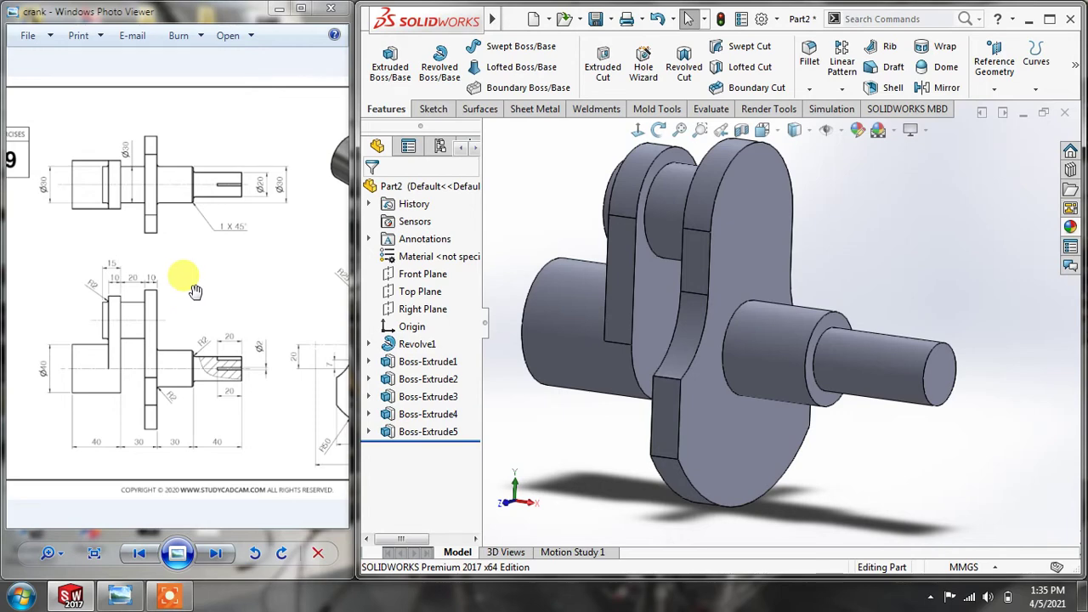
{"action": "scroll", "coordinate": [238, 367], "scroll_direction": "up", "scroll_amount": 5}
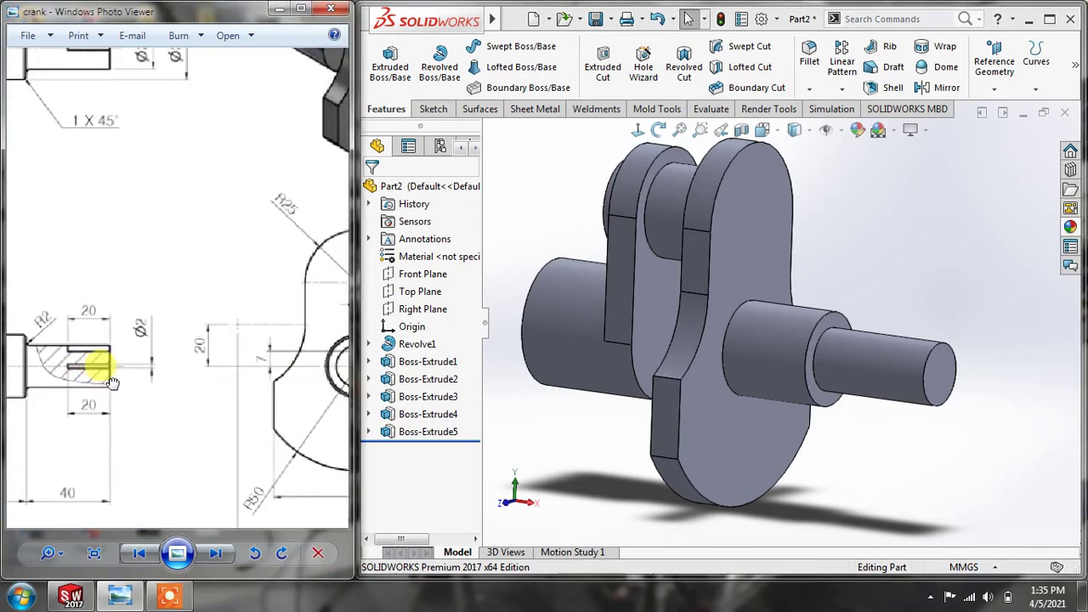
{"action": "left_click_drag", "start_coordinate": [111, 383], "coordinate": [121, 381]}
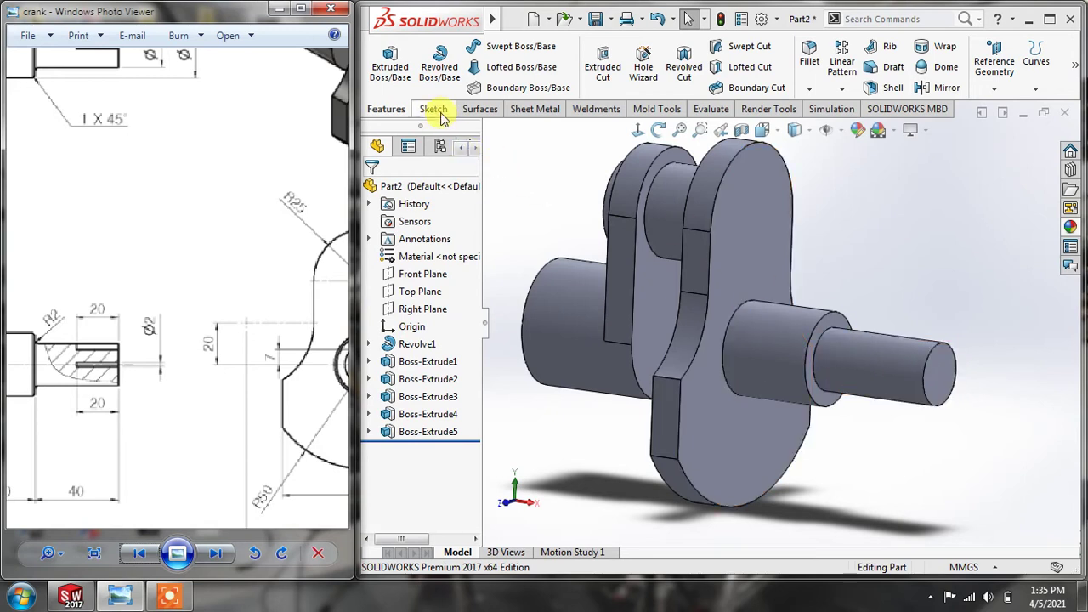
{"action": "left_click", "coordinate": [627, 77]}
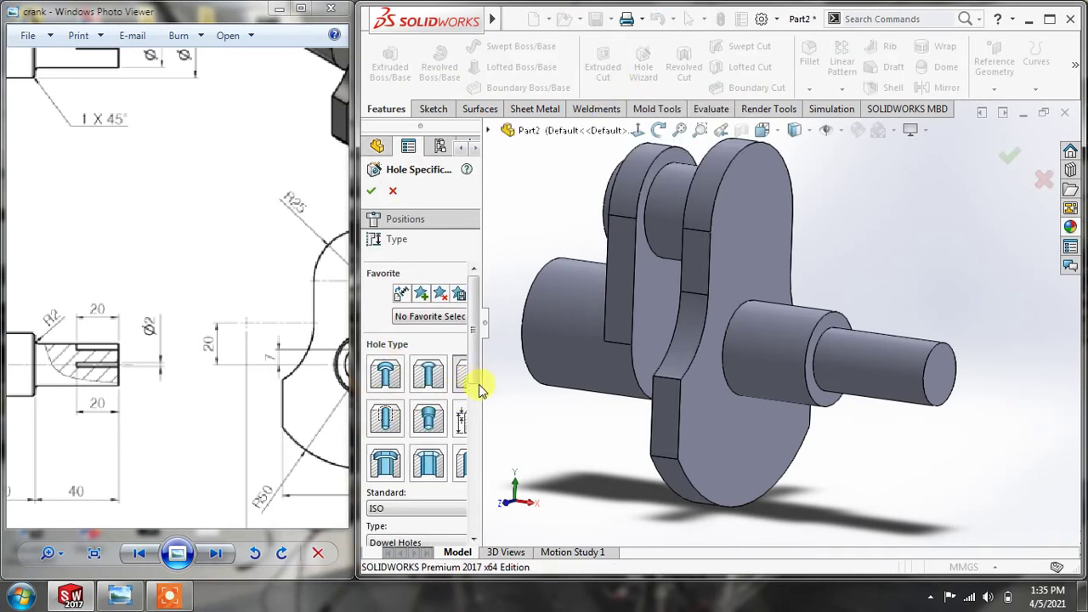
{"action": "left_click_drag", "start_coordinate": [485, 338], "coordinate": [502, 336]}
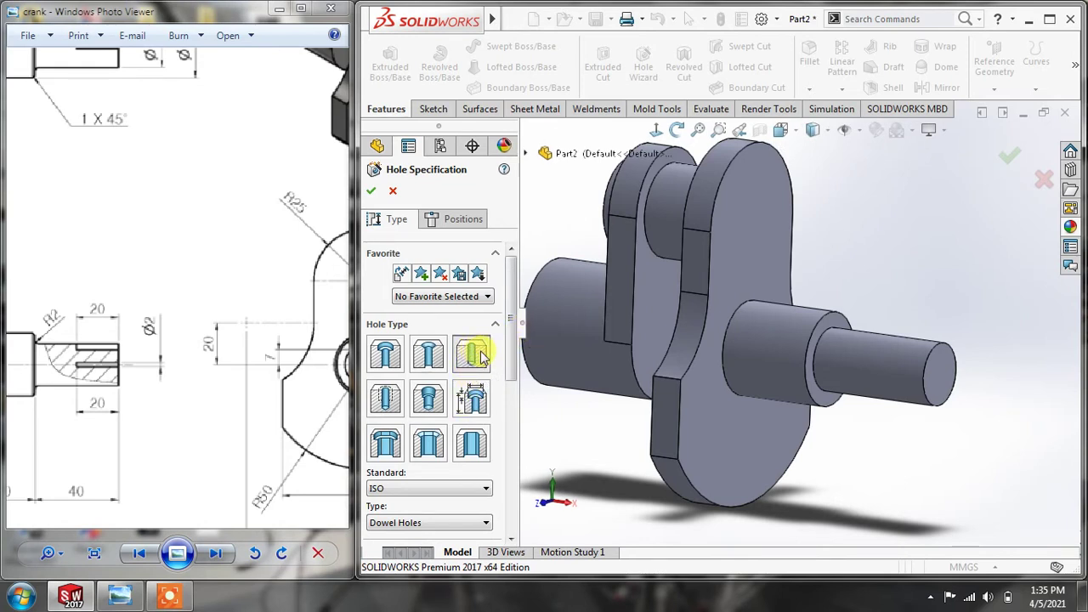
{"action": "left_click_drag", "start_coordinate": [511, 298], "coordinate": [516, 437]}
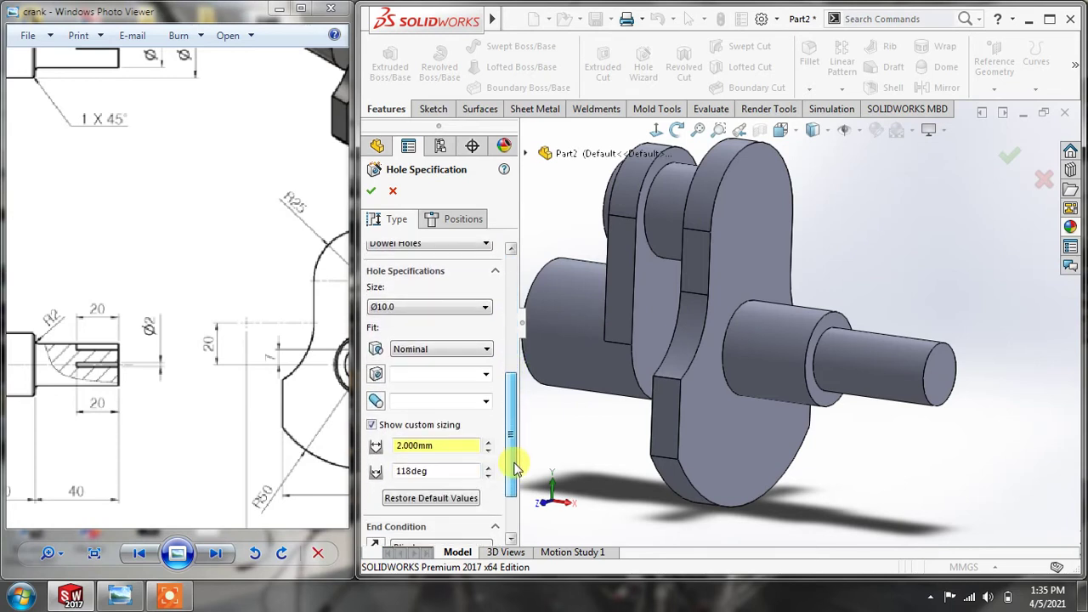
{"action": "left_click", "coordinate": [424, 306]}
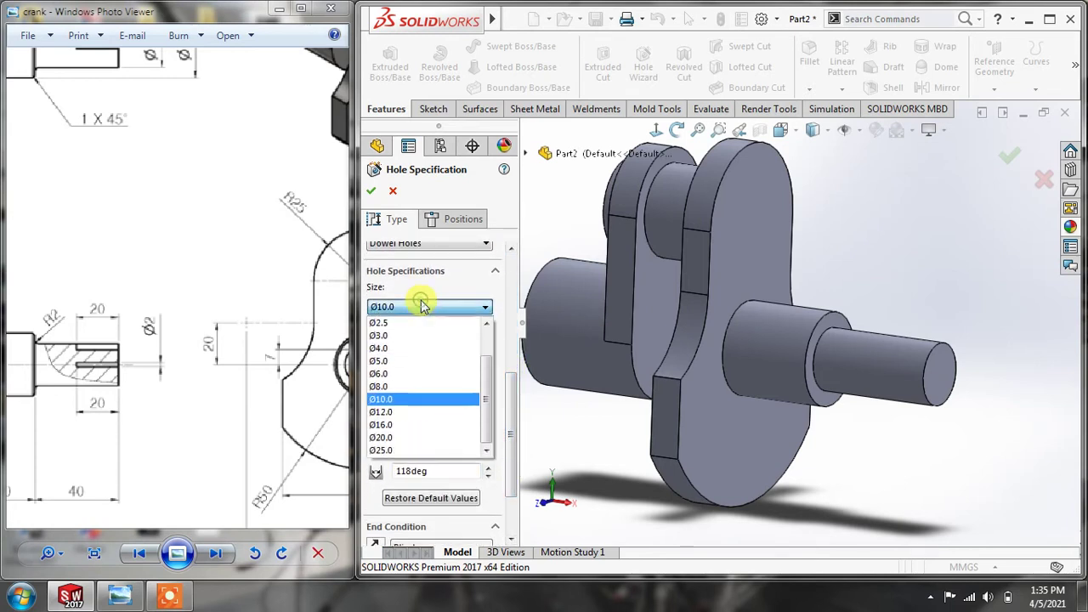
{"action": "scroll", "coordinate": [423, 313], "scroll_direction": "up", "scroll_amount": 2}
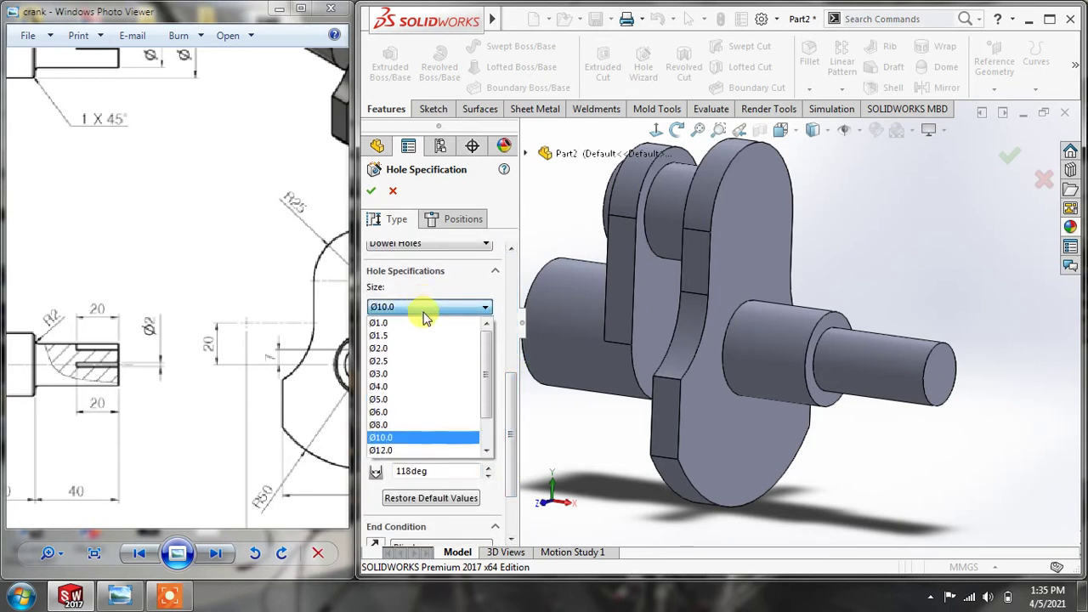
{"action": "left_click", "coordinate": [413, 348]}
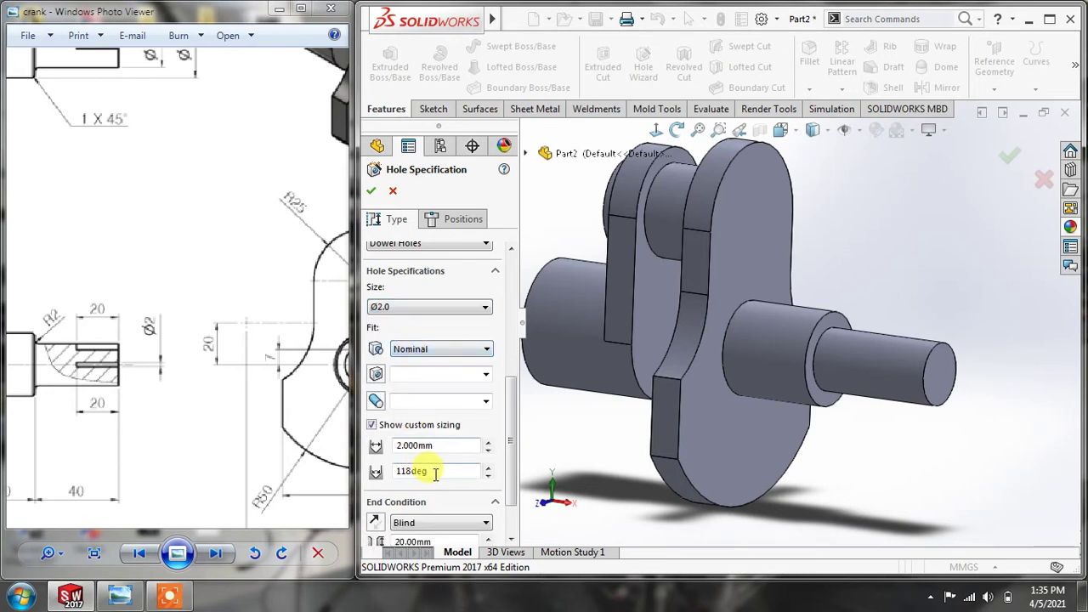
Try to set the hole's tip angle to 0 degrees.
{"action": "left_click_drag", "start_coordinate": [436, 473], "coordinate": [385, 477]}
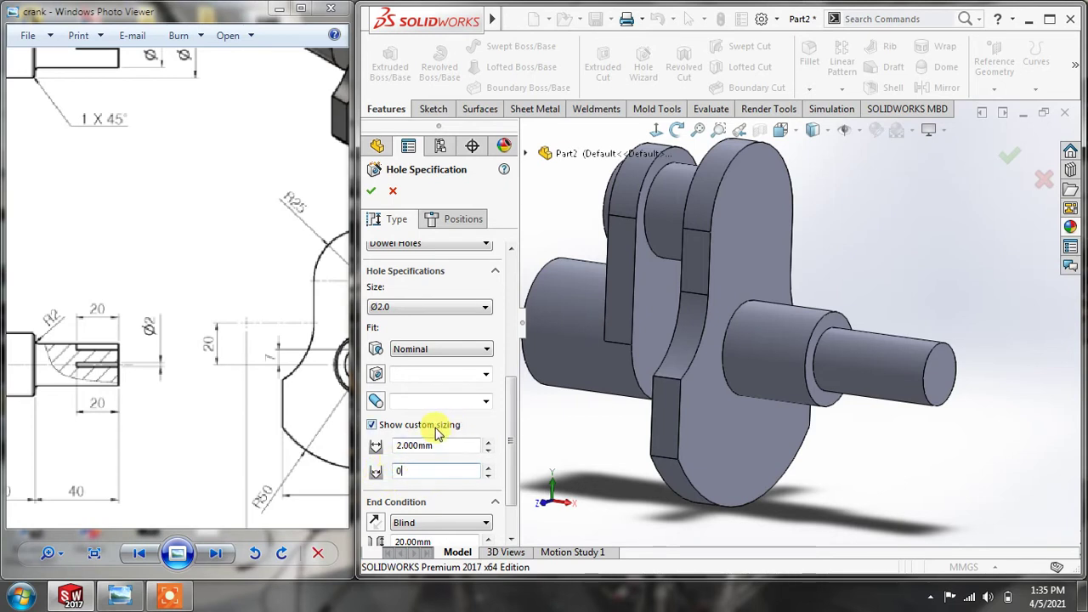
{"action": "left_click", "coordinate": [508, 400]}
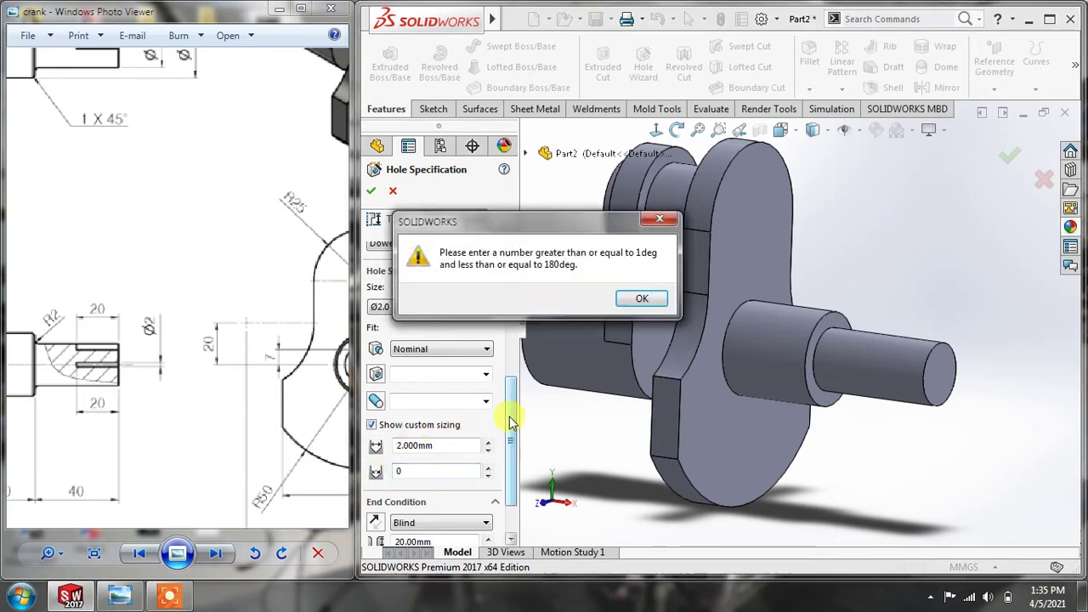
{"action": "left_click", "coordinate": [642, 299]}
{"action": "scroll", "coordinate": [507, 423], "scroll_direction": "down", "scroll_amount": 2}
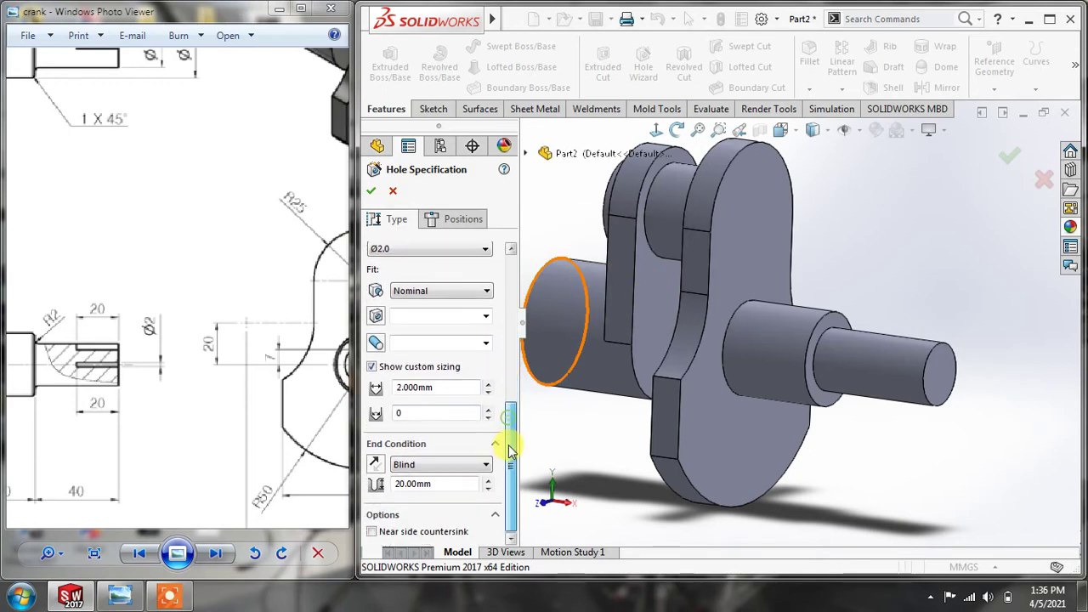
Position the hole at the centre of the thin shaft's end face using a 3D sketch.
{"action": "left_click", "coordinate": [470, 221]}
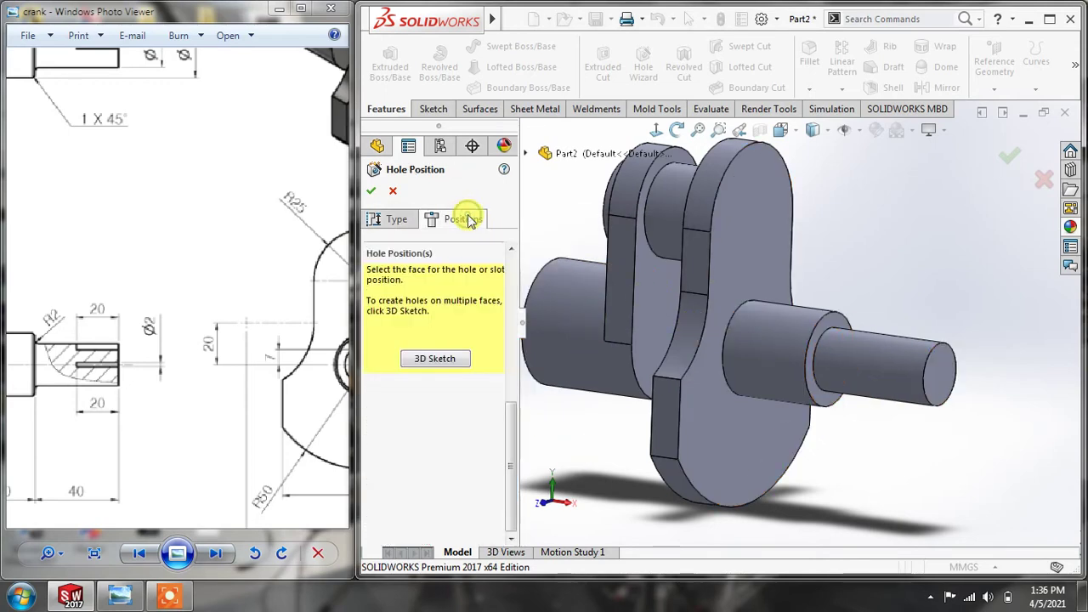
{"action": "left_click", "coordinate": [436, 359]}
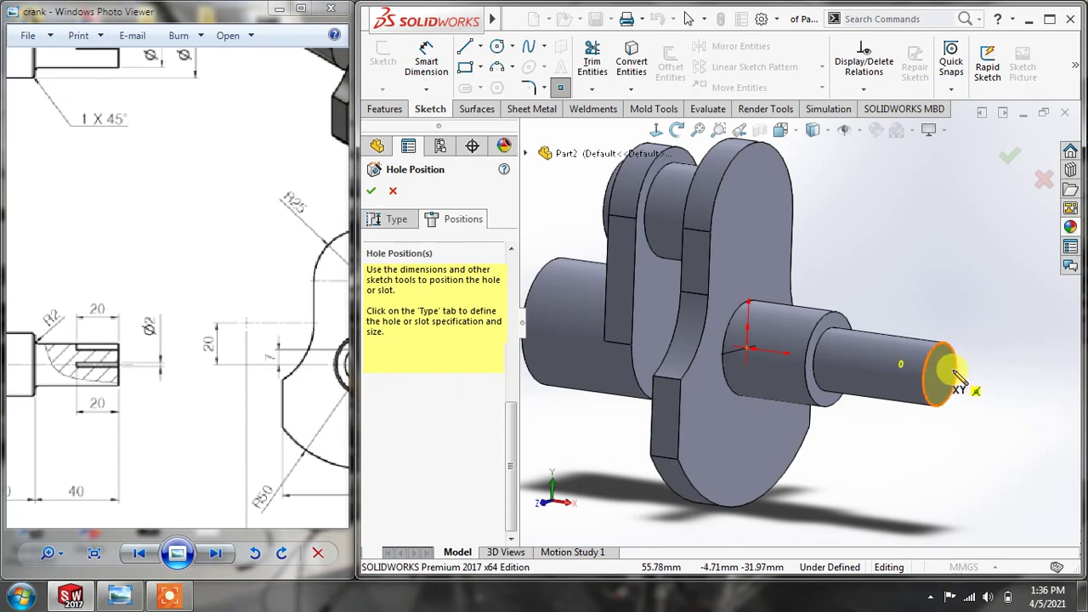
{"action": "left_click", "coordinate": [955, 376]}
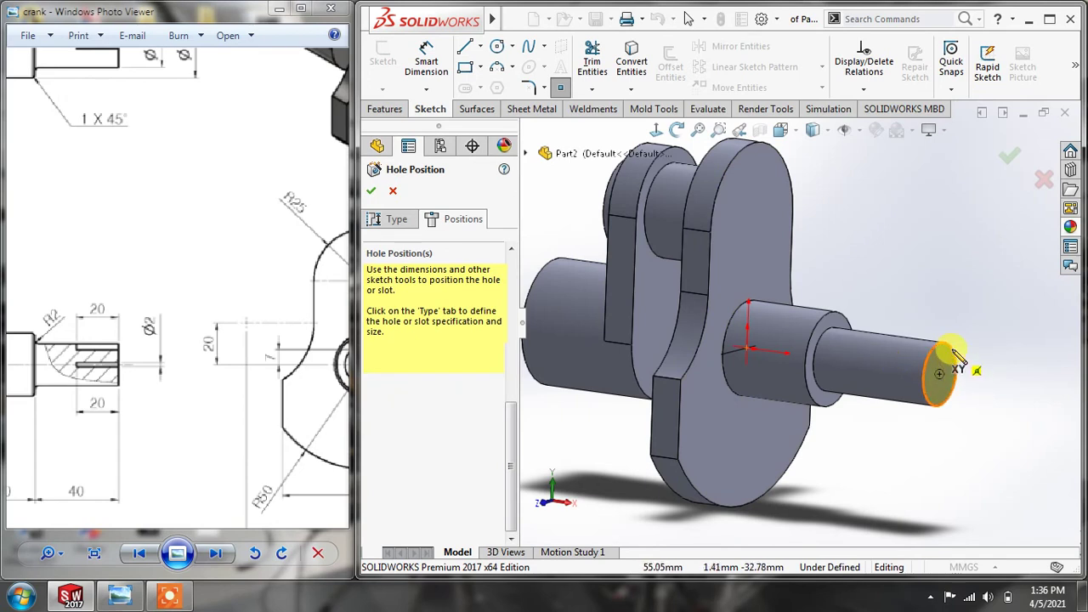
{"action": "left_click", "coordinate": [946, 379]}
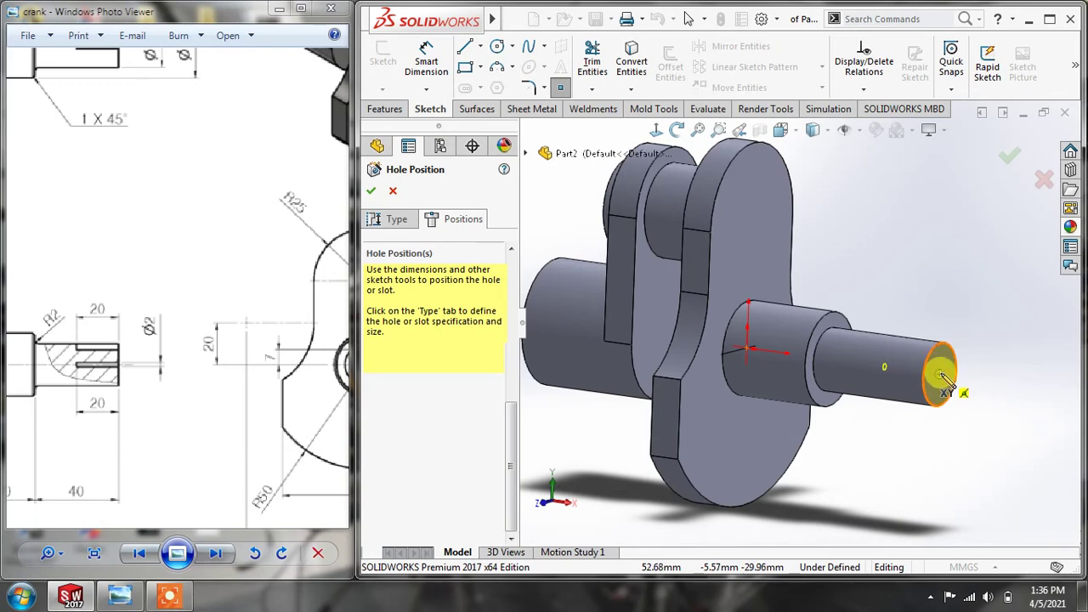
Set the hole's end condition to Blind, keep the 20 mm depth, and create the hole.
{"action": "left_click", "coordinate": [398, 220]}
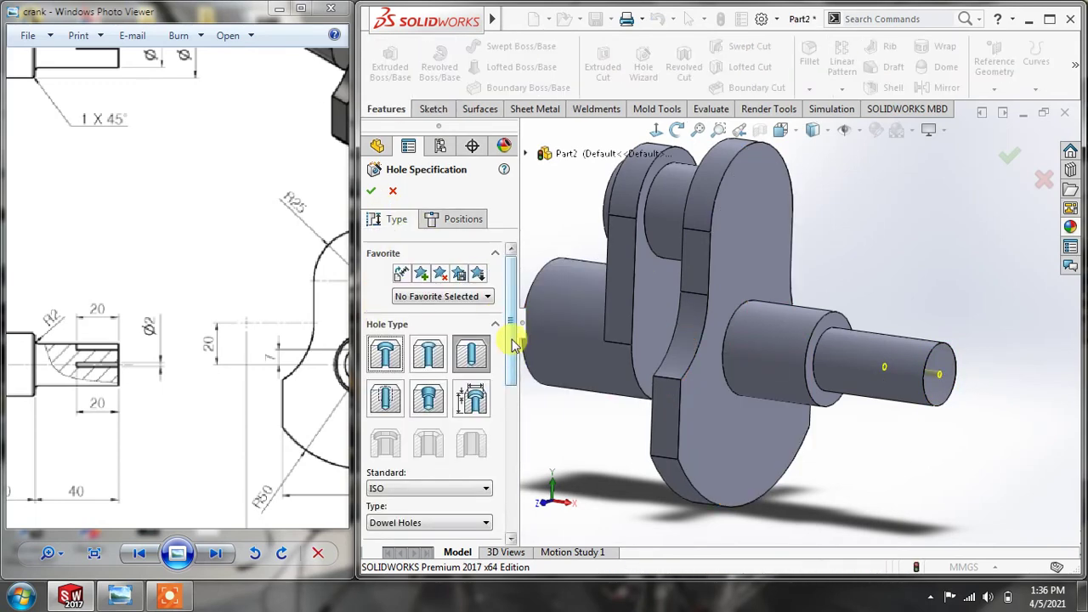
{"action": "left_click_drag", "start_coordinate": [513, 344], "coordinate": [514, 483]}
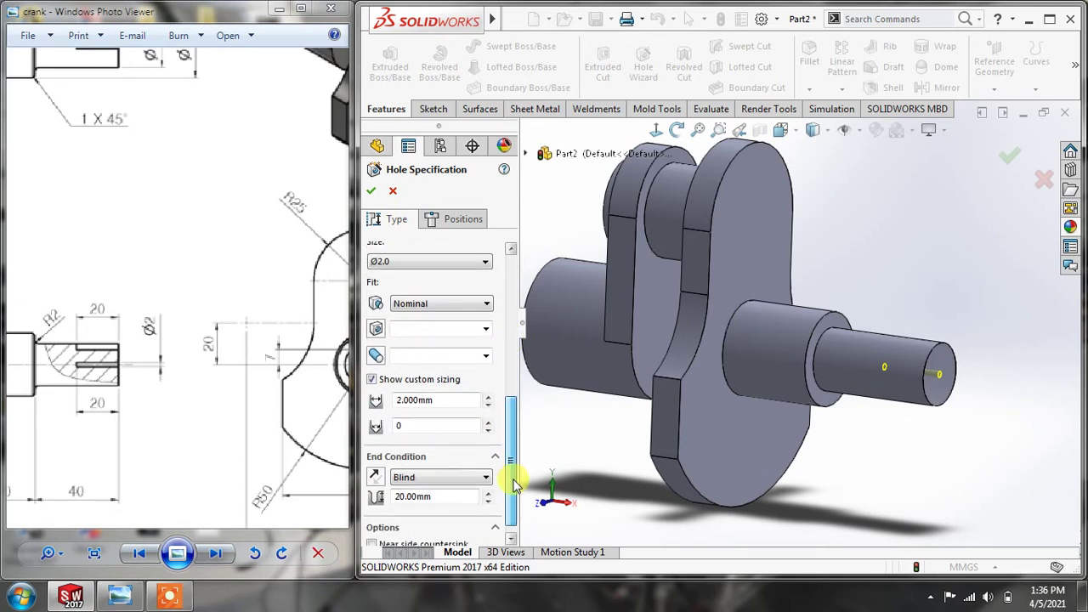
{"action": "left_click", "coordinate": [415, 480]}
{"action": "left_click", "coordinate": [415, 491]}
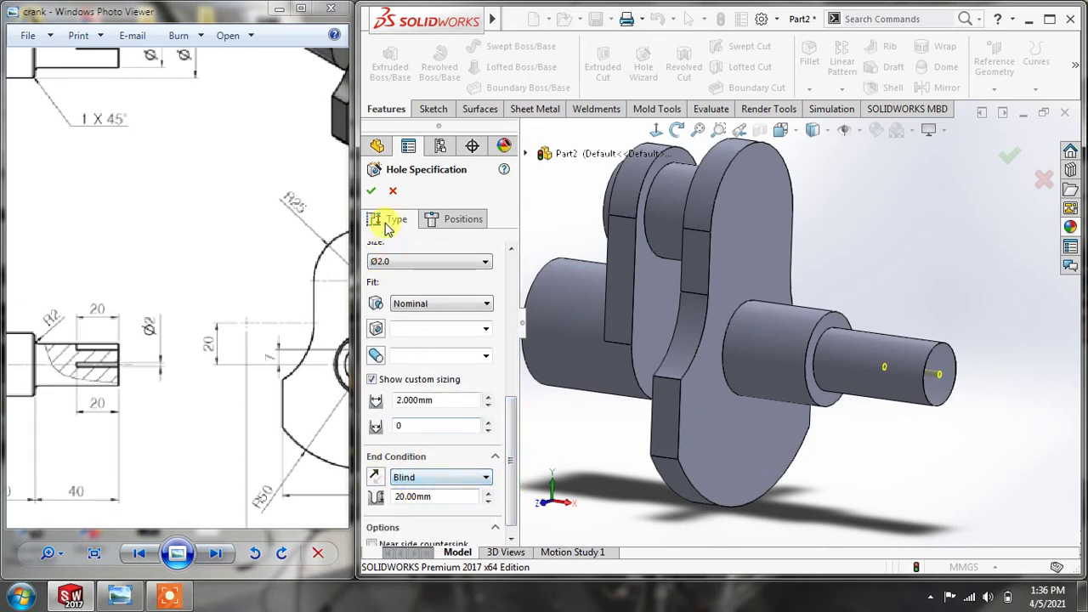
{"action": "left_click", "coordinate": [371, 191]}
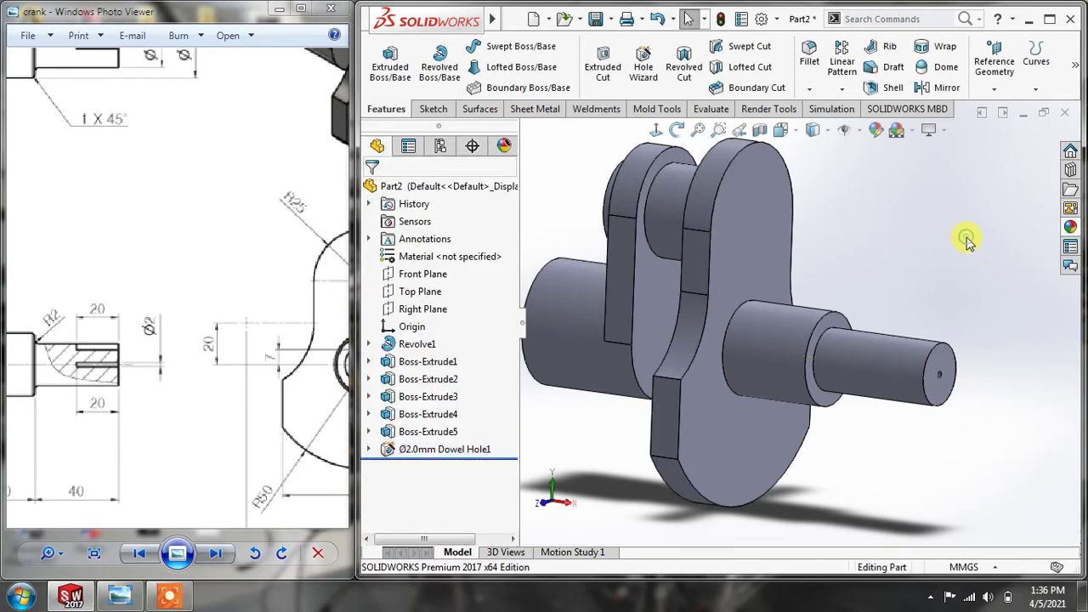
Start a sketch on the drilled shaft end face and view it face-on.
{"action": "middle_click_drag", "start_coordinate": [967, 241], "coordinate": [859, 285]}
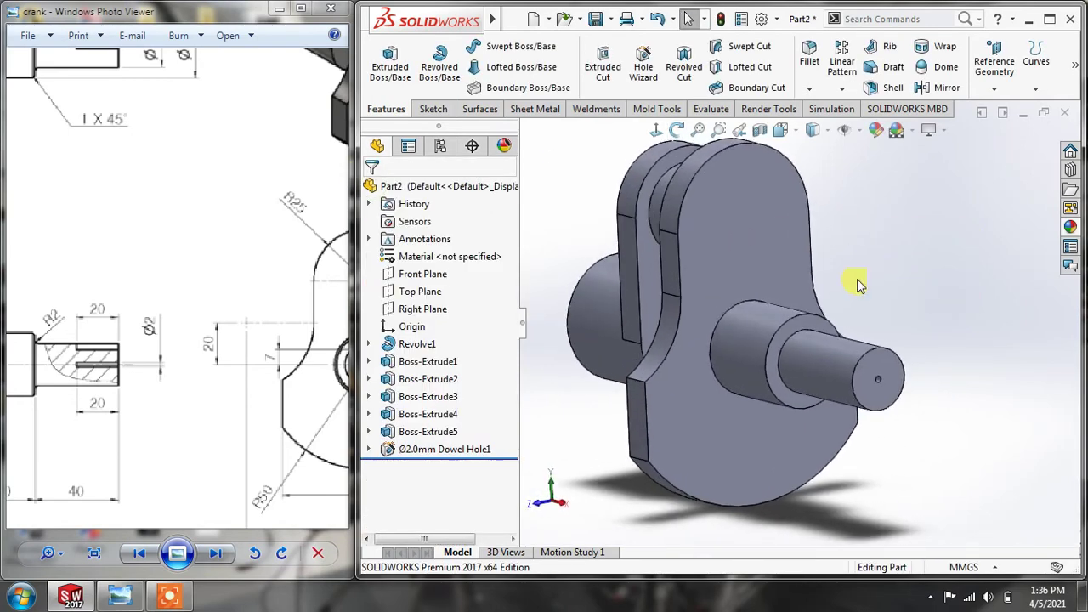
{"action": "left_click", "coordinate": [428, 111]}
{"action": "left_click", "coordinate": [382, 60]}
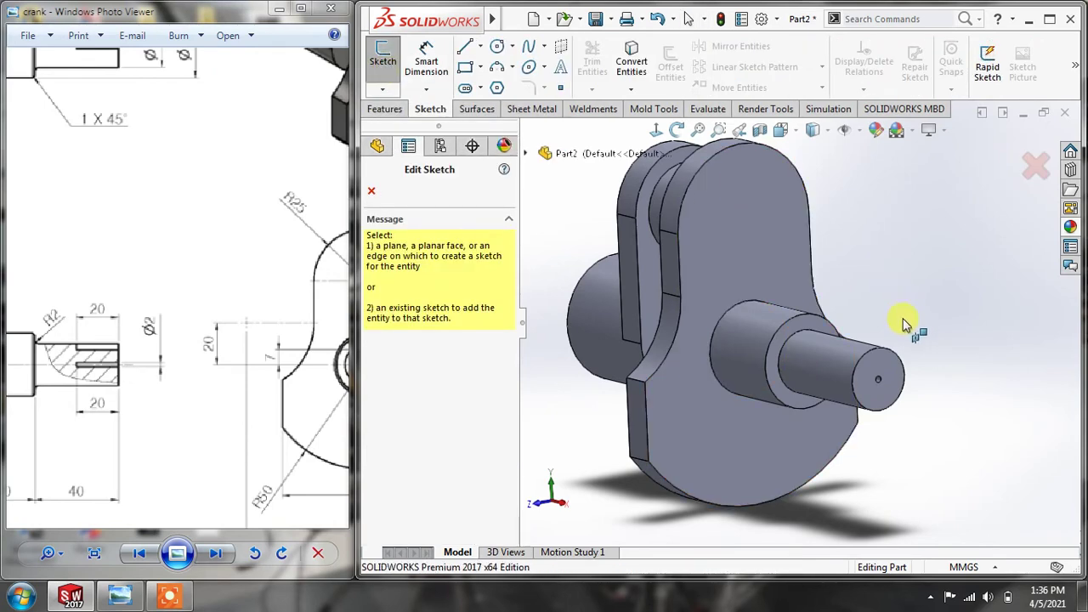
{"action": "left_click", "coordinate": [889, 370]}
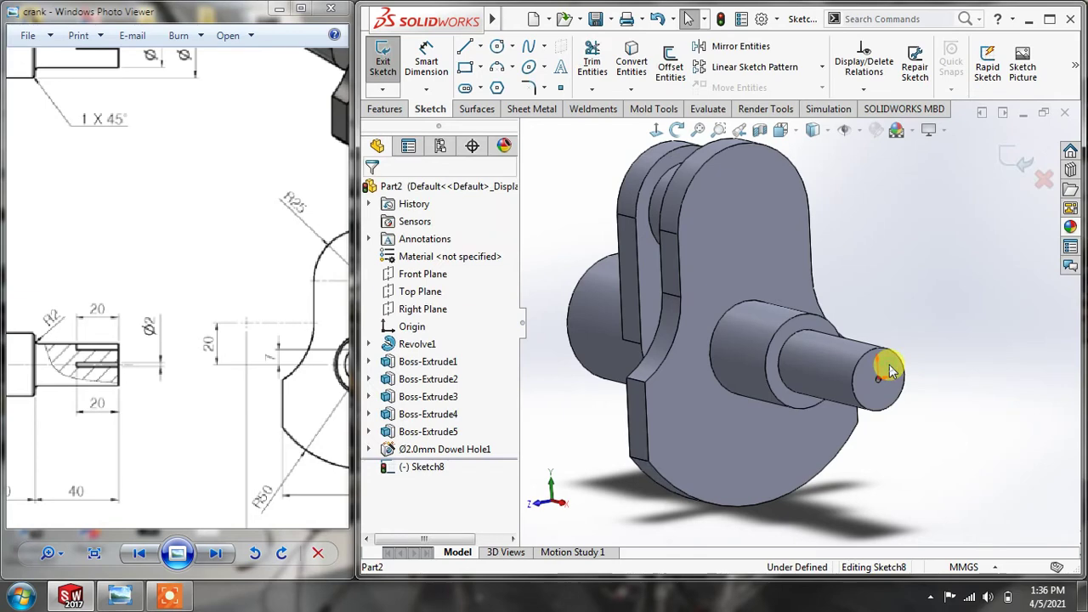
{"action": "left_click", "coordinate": [656, 134]}
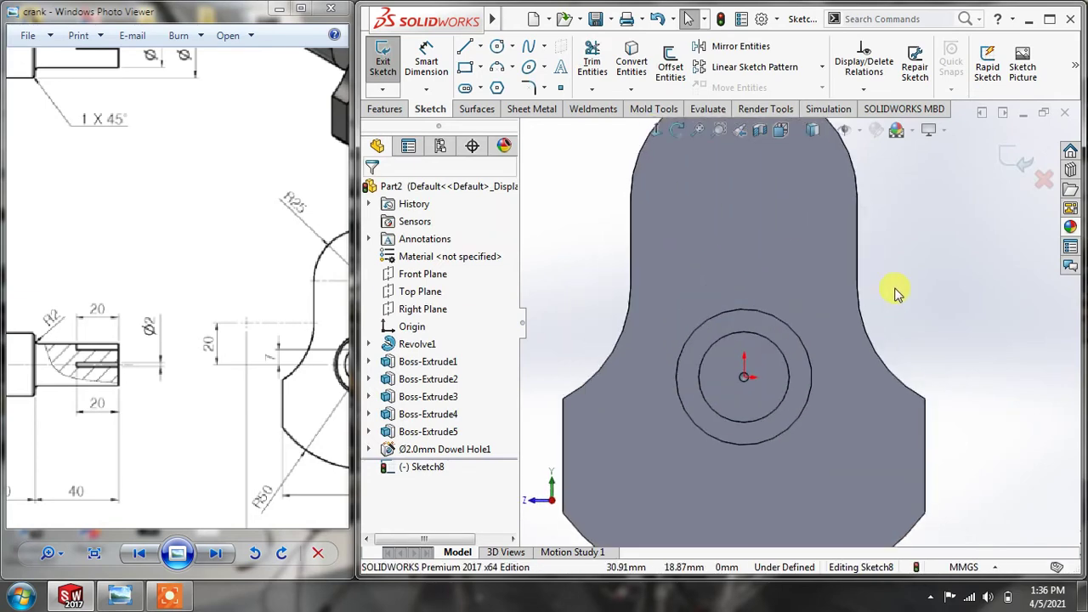
Sketch a corner rectangle about 5 mm wide and 7 mm tall across the shaft's edge above the origin.
{"action": "left_click", "coordinate": [467, 75]}
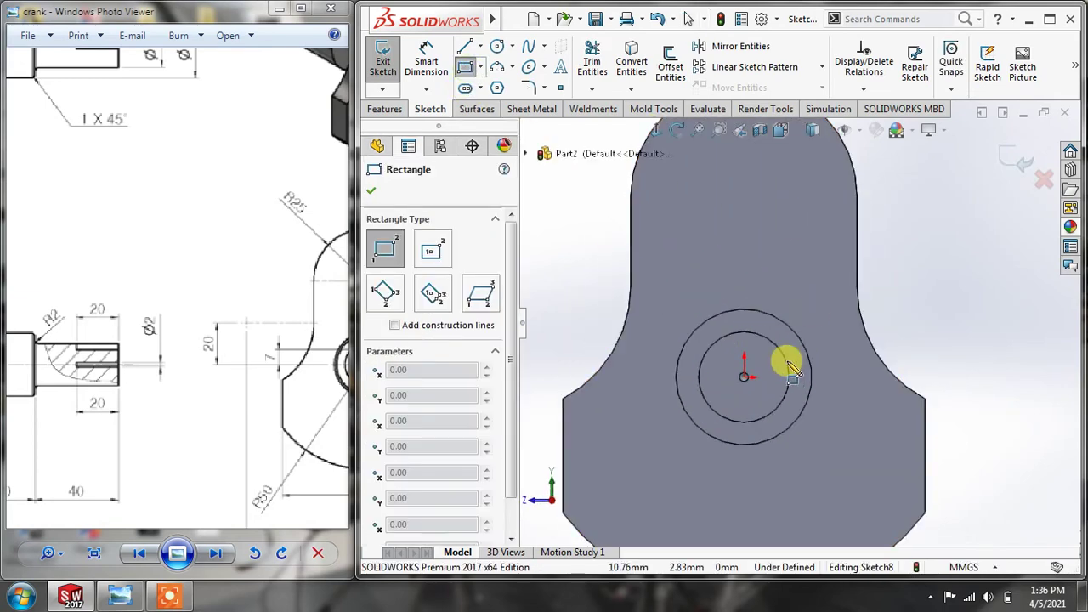
{"action": "scroll", "coordinate": [783, 360], "scroll_direction": "down", "scroll_amount": 4}
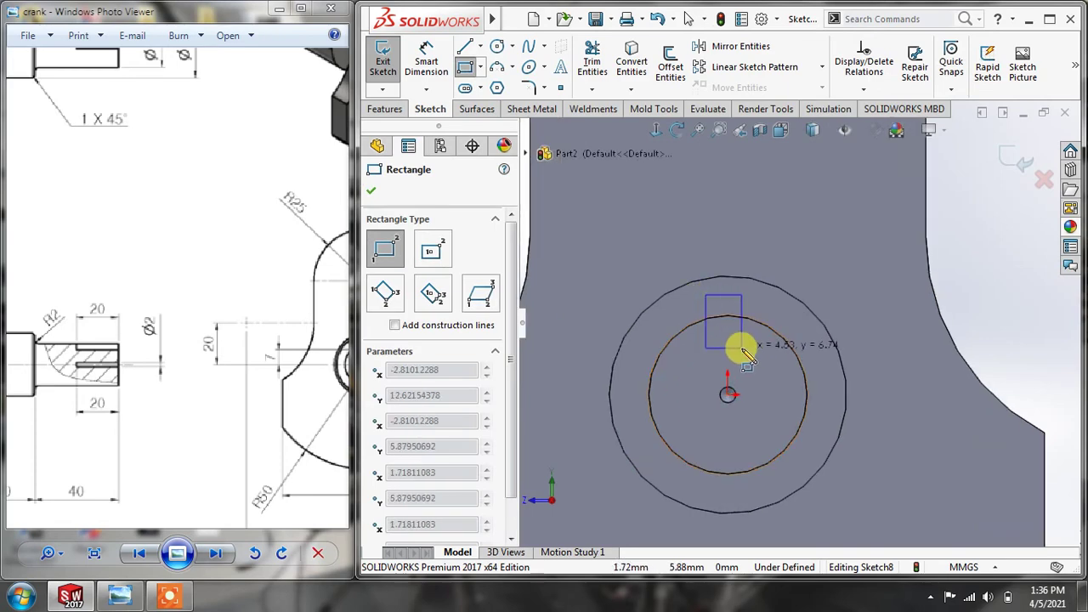
{"action": "left_click", "coordinate": [746, 350]}
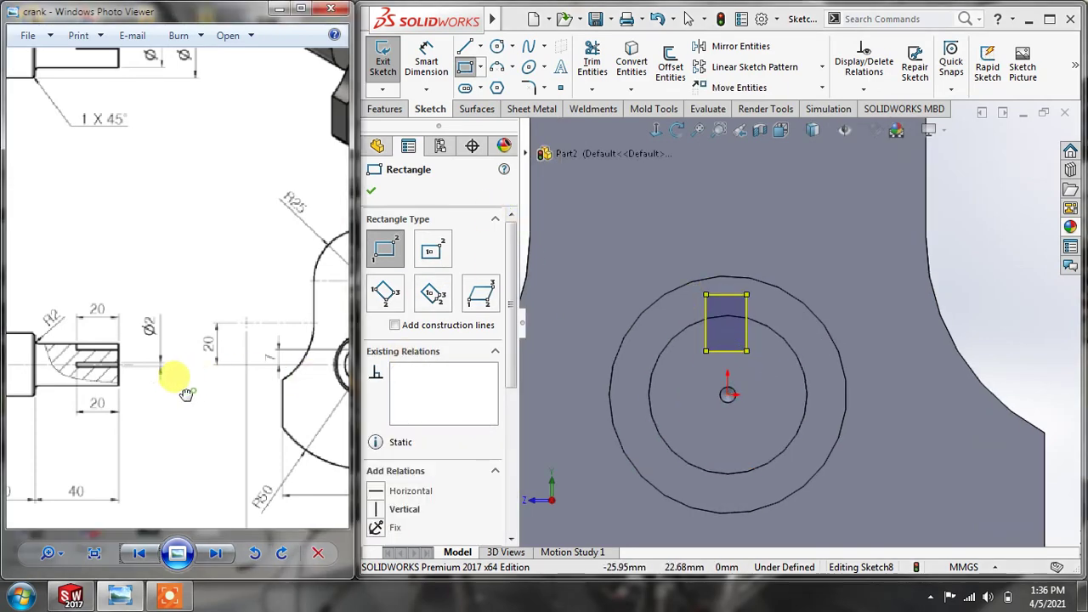
Check the keyway in the drawing's end view and dimension the rectangle's width to 2 mm.
{"action": "scroll", "coordinate": [178, 367], "scroll_direction": "down", "scroll_amount": 2}
{"action": "scroll", "coordinate": [203, 355], "scroll_direction": "up", "scroll_amount": 4}
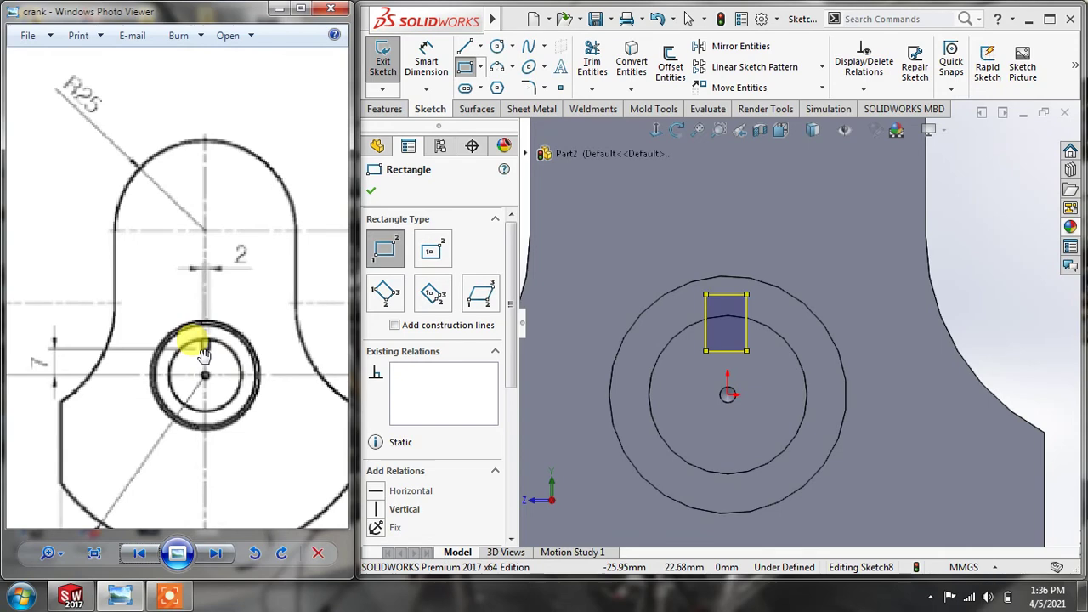
{"action": "left_click", "coordinate": [425, 61]}
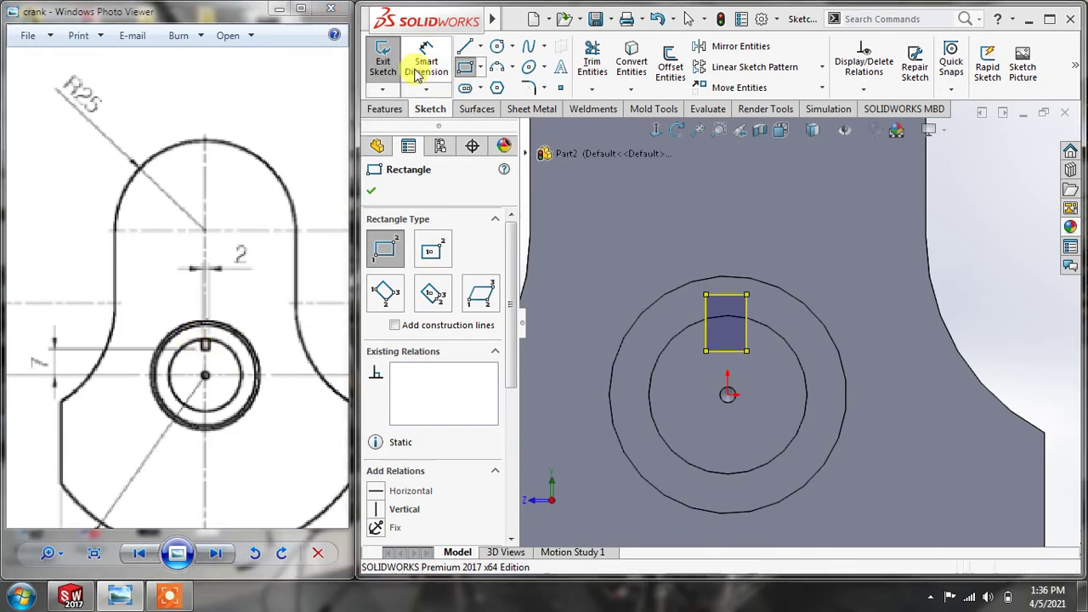
{"action": "left_click", "coordinate": [729, 296]}
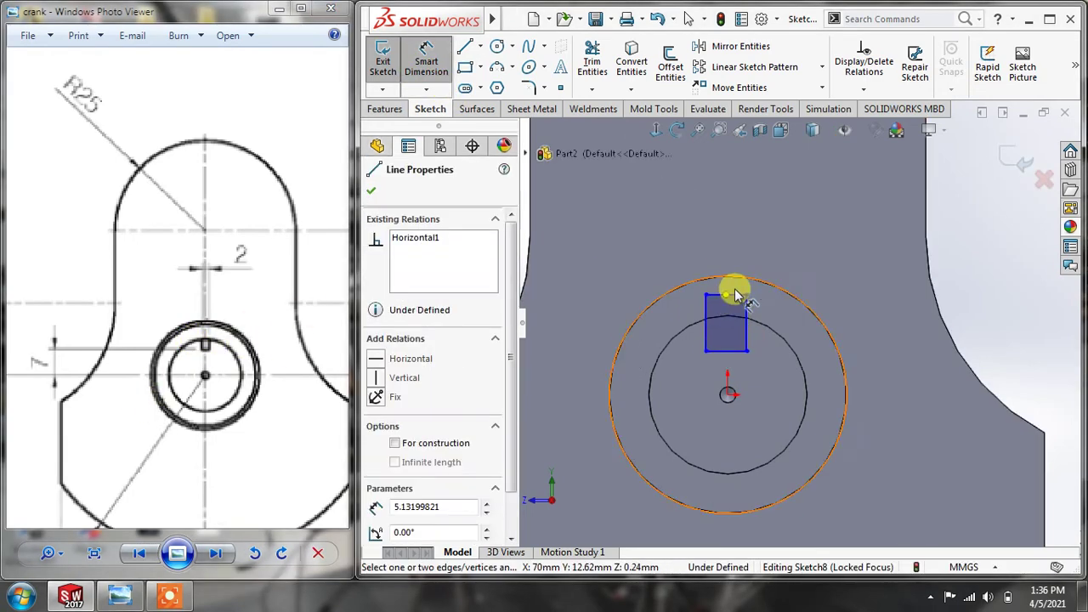
{"action": "left_click", "coordinate": [370, 193]}
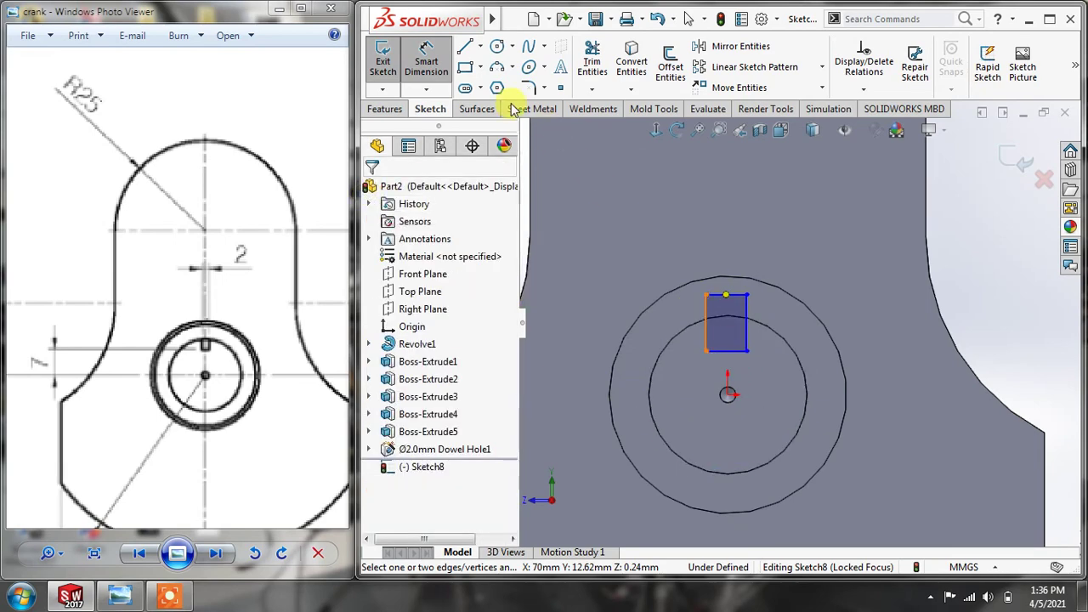
{"action": "left_click", "coordinate": [721, 300]}
{"action": "left_click", "coordinate": [724, 243]}
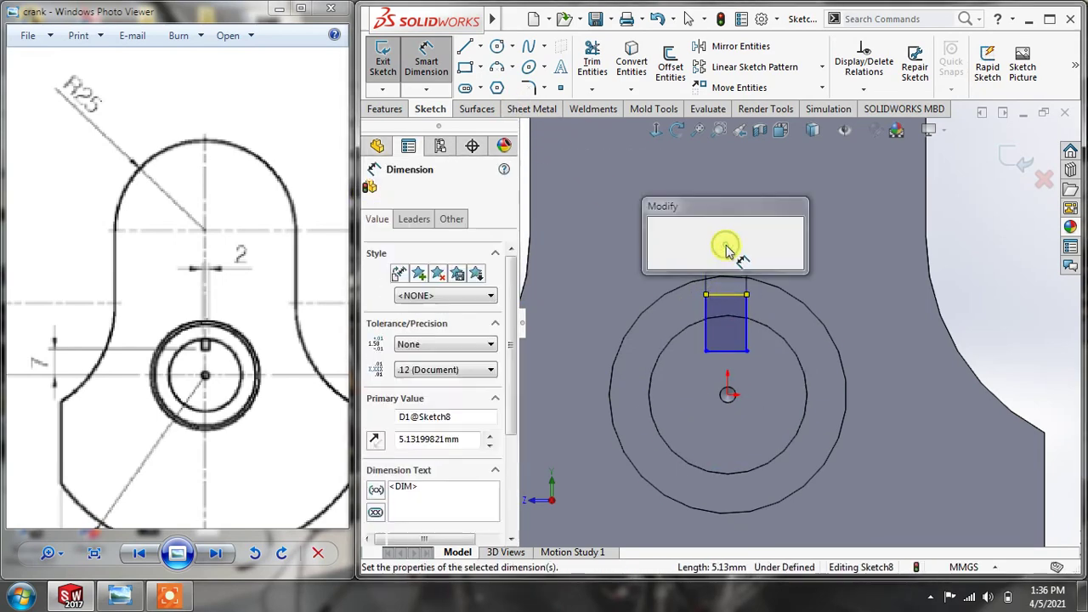
{"action": "type", "text": "3"}
{"action": "key", "text": "BackSpace"}
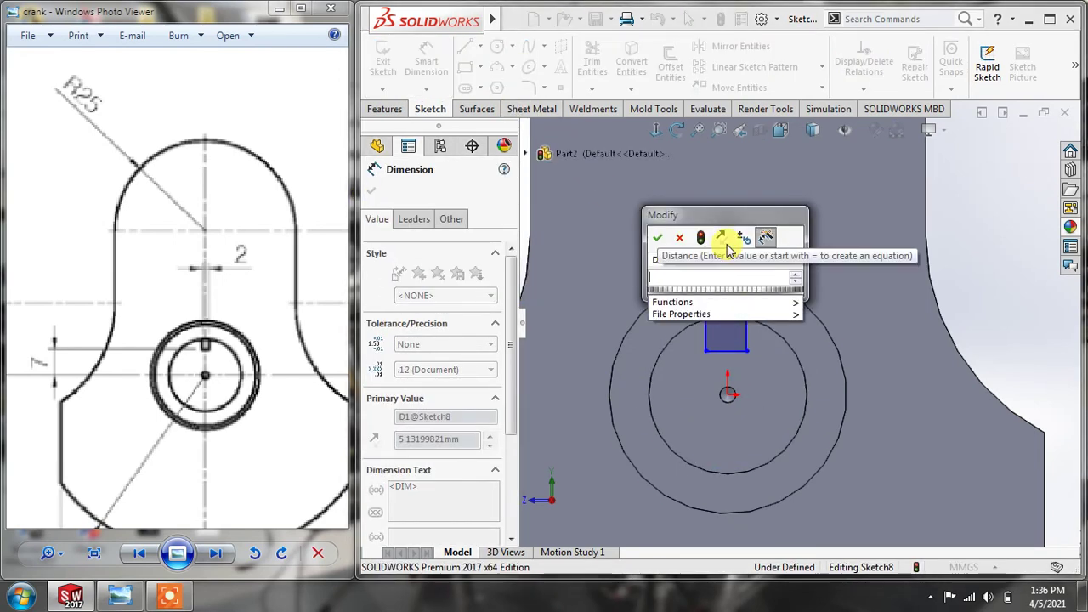
{"action": "type", "text": "2"}
{"action": "key", "text": "Return"}
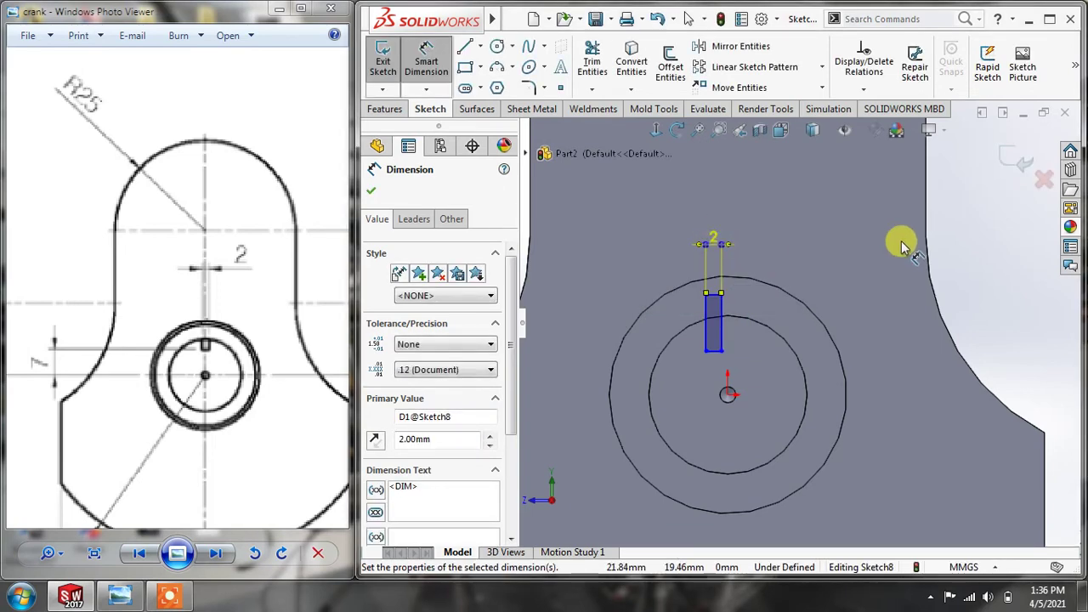
{"action": "left_click", "coordinate": [901, 241]}
Dimension the horizontal distance from the rectangle's lower corner to the origin as 1 mm so the keyway is centred.
{"action": "left_click", "coordinate": [706, 352]}
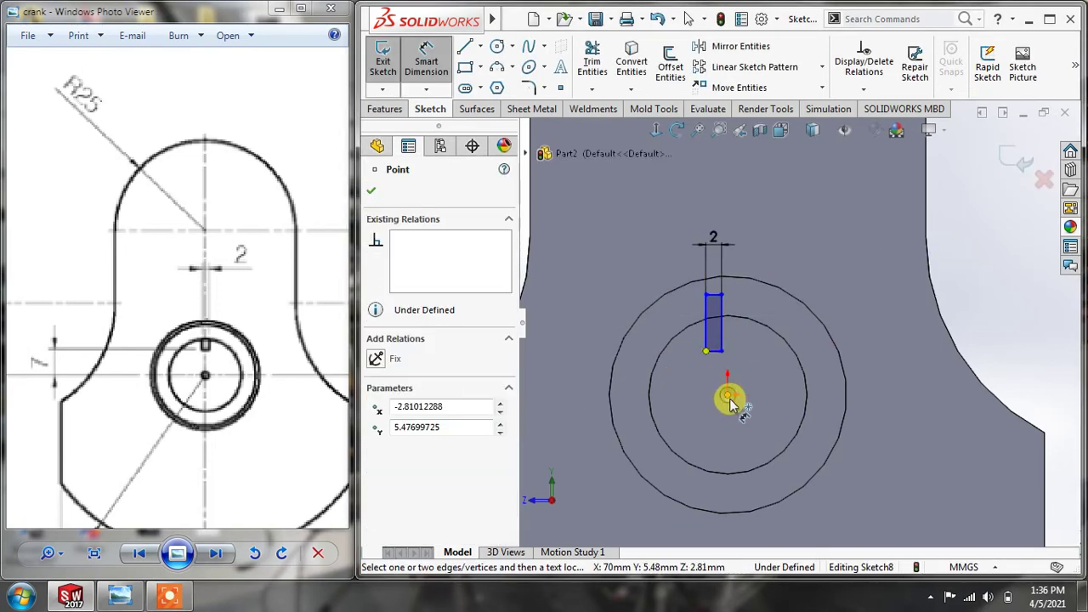
{"action": "left_click", "coordinate": [727, 395]}
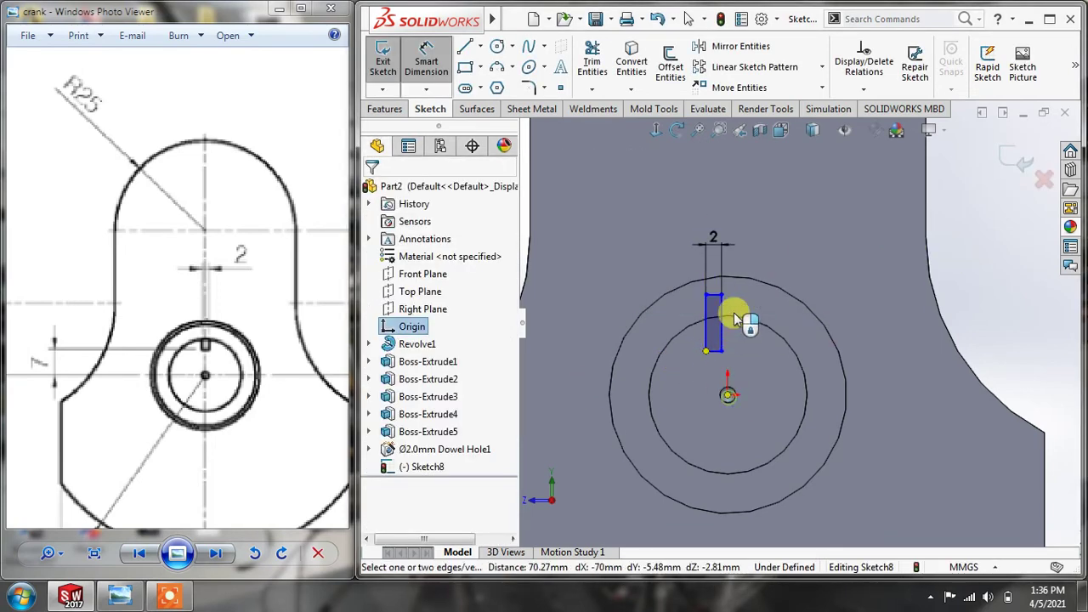
{"action": "left_click", "coordinate": [723, 208]}
{"action": "type", "text": "1012288mm"}
{"action": "key", "text": "Return"}
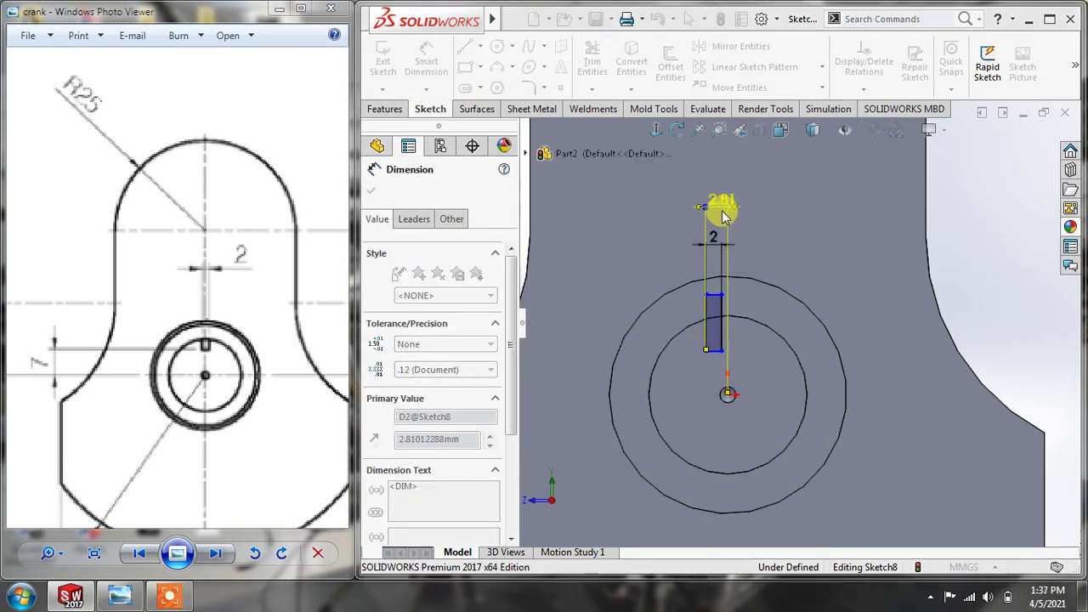
{"action": "left_click", "coordinate": [371, 193]}
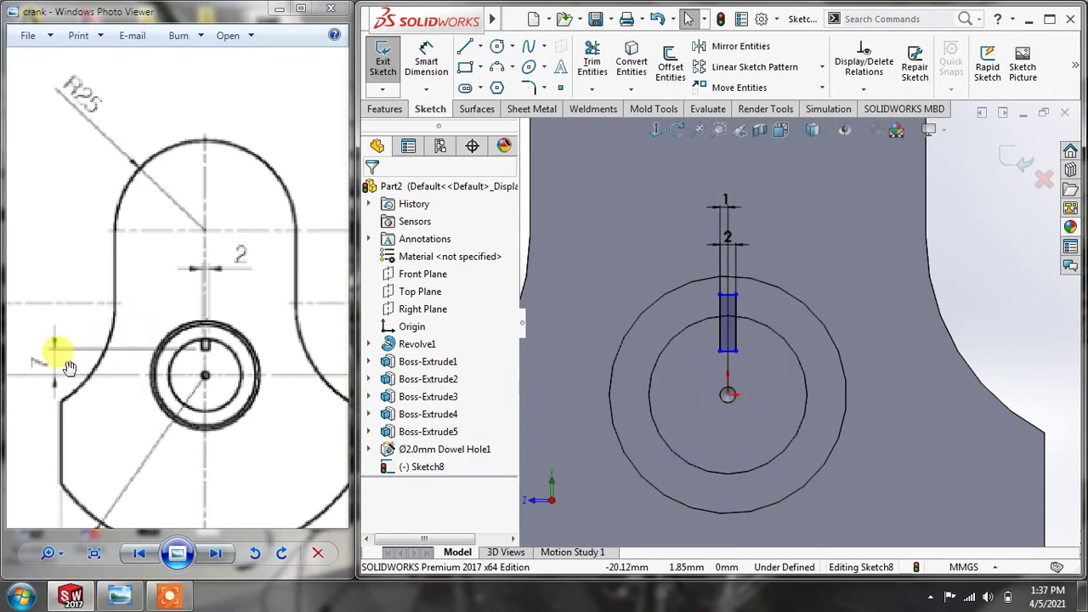
Dimension the rectangle's lower edge 7 mm above the origin and exit the sketch.
{"action": "left_click", "coordinate": [427, 68]}
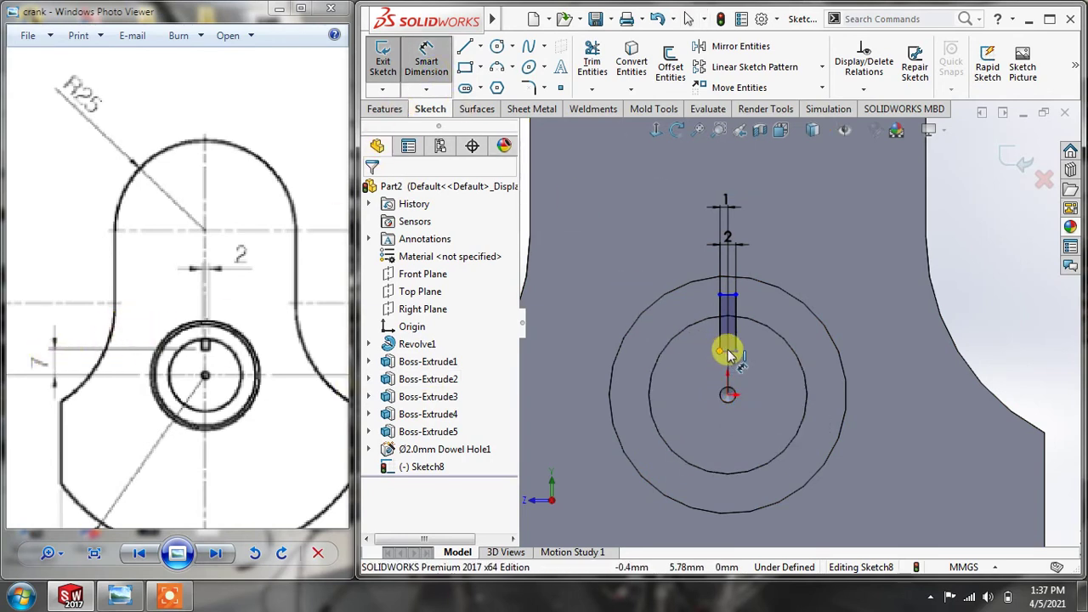
{"action": "left_click", "coordinate": [724, 351]}
{"action": "left_click", "coordinate": [728, 394]}
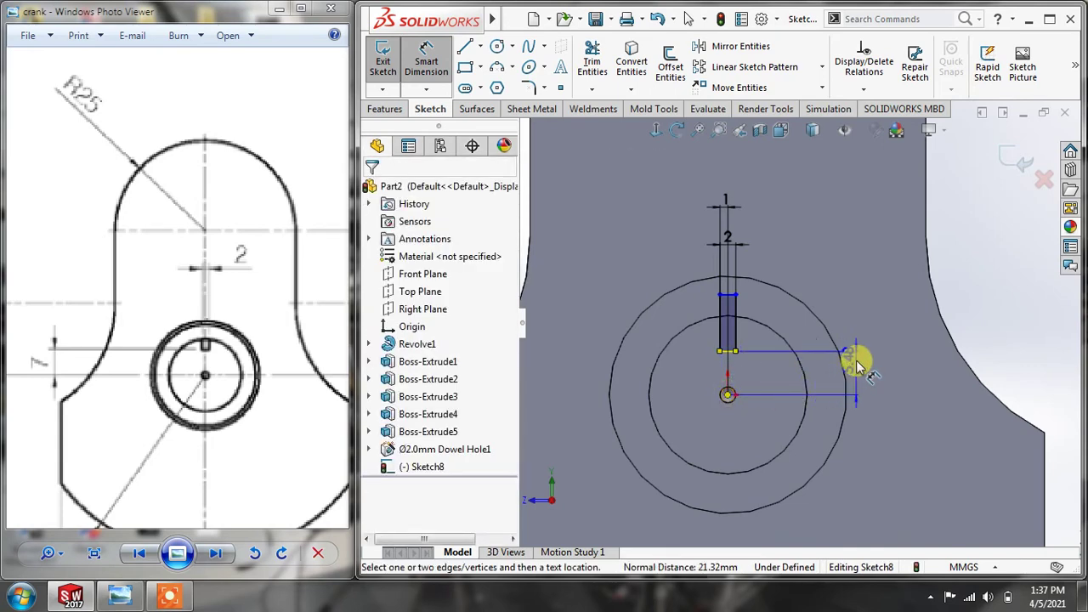
{"action": "left_click", "coordinate": [857, 364]}
{"action": "type", "text": "7.00mm"}
{"action": "key", "text": "Return"}
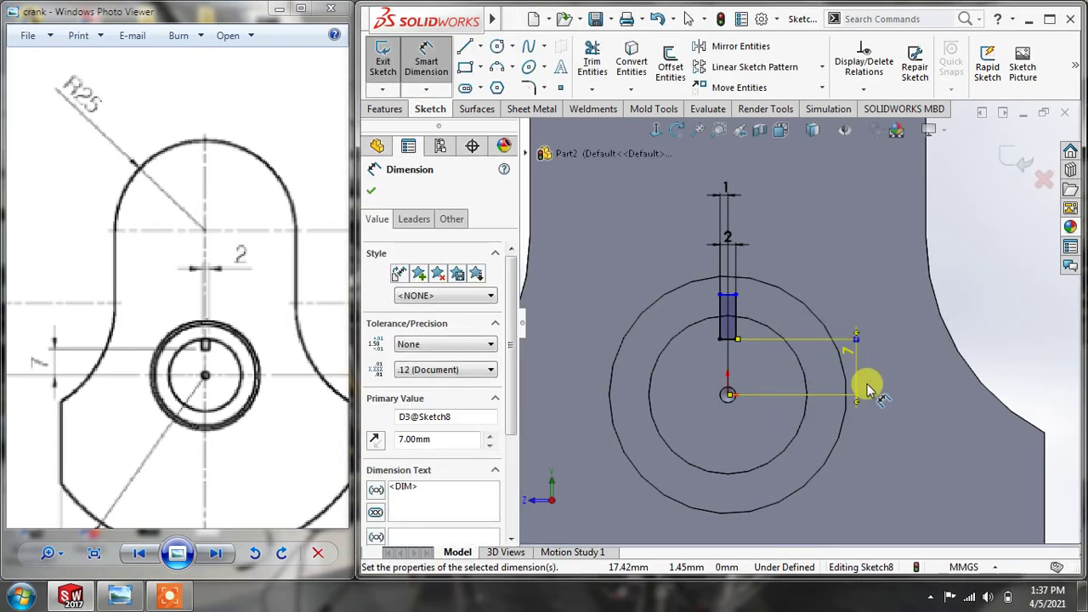
{"action": "left_click", "coordinate": [1006, 158]}
Check the keyway length in the drawing and cut the rectangle 20 mm deep into the shaft with a blind Extruded Cut.
{"action": "scroll", "coordinate": [951, 278], "scroll_direction": "up", "scroll_amount": 2}
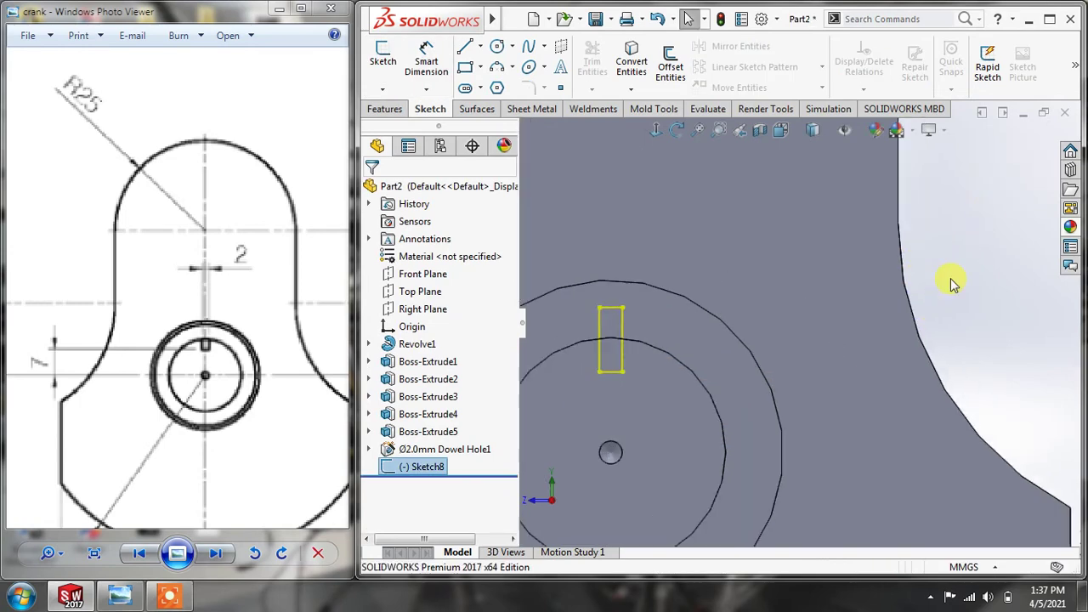
{"action": "scroll", "coordinate": [951, 278], "scroll_direction": "down", "scroll_amount": 4}
{"action": "left_click_drag", "start_coordinate": [94, 399], "coordinate": [233, 382]}
{"action": "scroll", "coordinate": [202, 375], "scroll_direction": "down", "scroll_amount": 3}
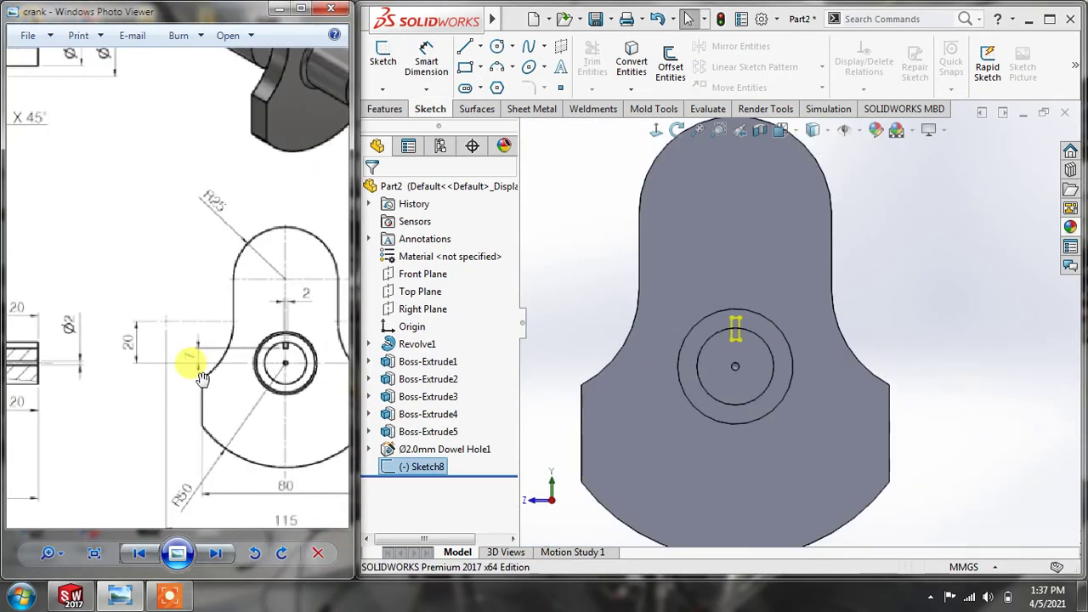
{"action": "mouse_move", "coordinate": [3, 369]}
{"action": "left_mouse_down"}
{"action": "mouse_move", "coordinate": [21, 369]}
{"action": "mouse_move", "coordinate": [1, 346]}
{"action": "left_mouse_up"}
{"action": "left_click_drag", "start_coordinate": [85, 335], "coordinate": [160, 352]}
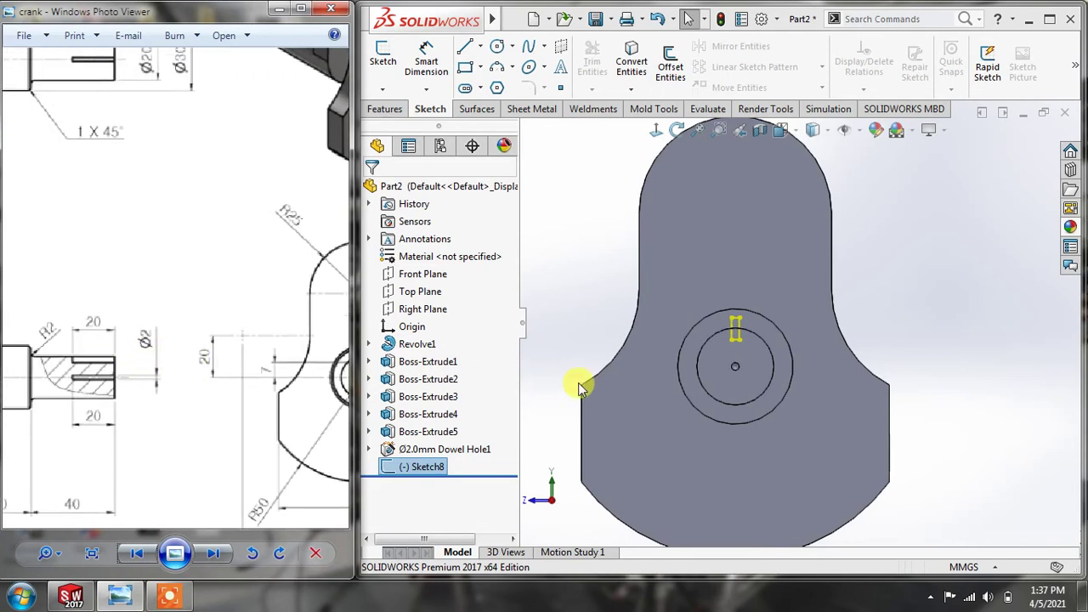
{"action": "middle_click_drag", "start_coordinate": [579, 387], "coordinate": [678, 379]}
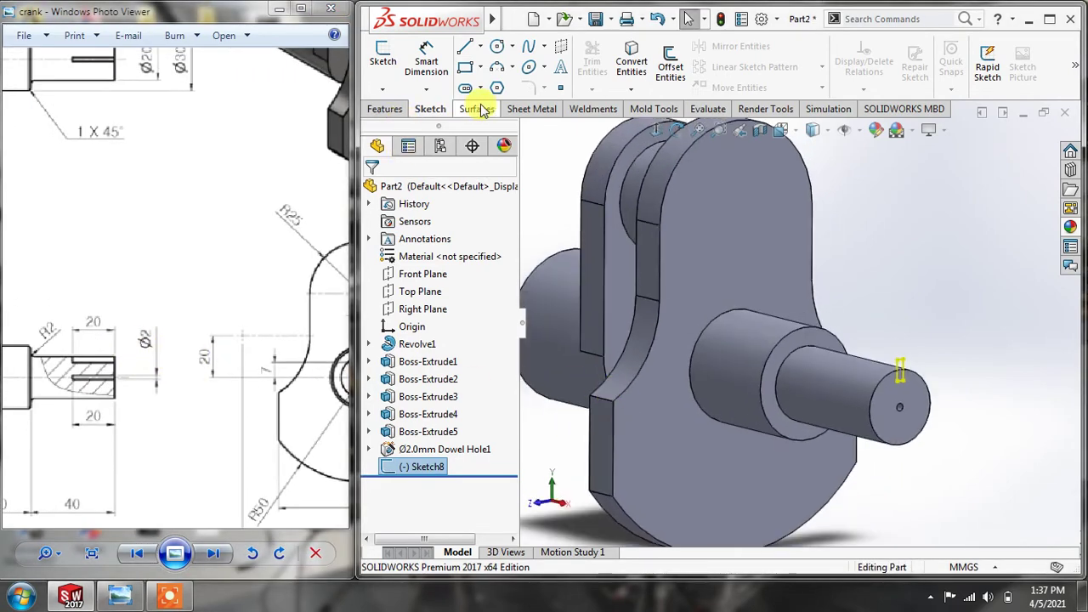
{"action": "left_click", "coordinate": [379, 108]}
{"action": "left_click", "coordinate": [602, 66]}
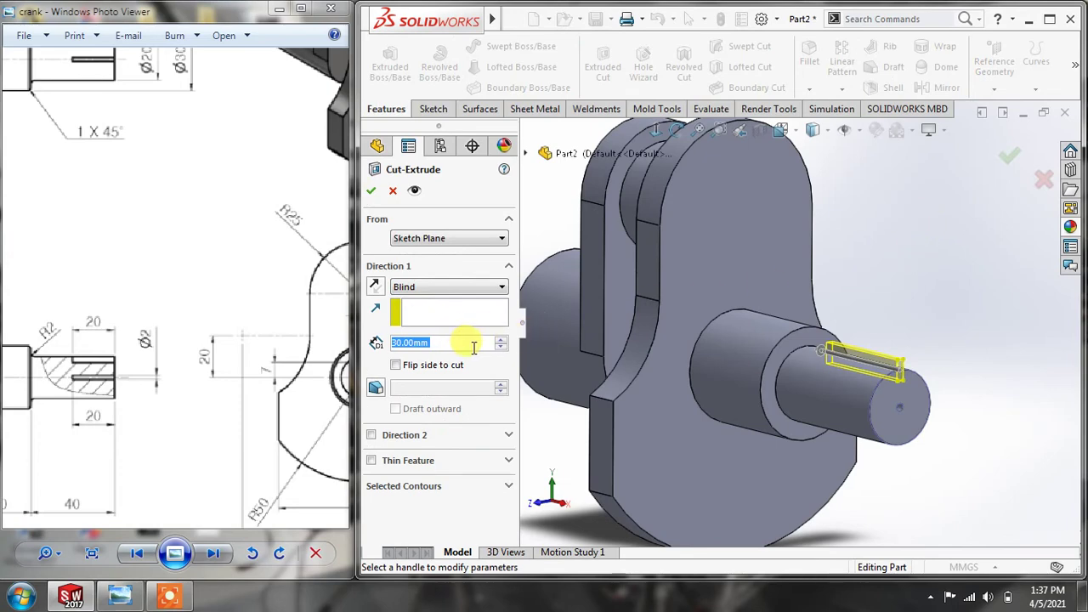
{"action": "type", "text": "20"}
{"action": "key", "text": "Return"}
{"action": "left_click", "coordinate": [370, 191]}
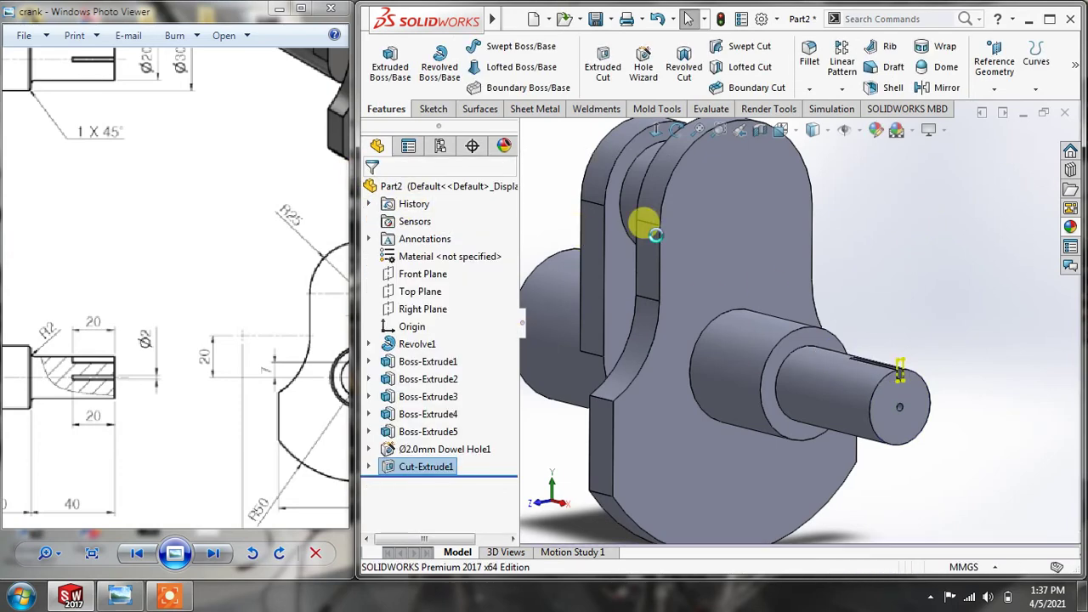
Check the fillet callouts in the drawing's side view and set up a constant size fillet with a 2 mm radius.
{"action": "middle_click_drag", "start_coordinate": [879, 250], "coordinate": [897, 289]}
{"action": "scroll", "coordinate": [894, 285], "scroll_direction": "up", "scroll_amount": 5}
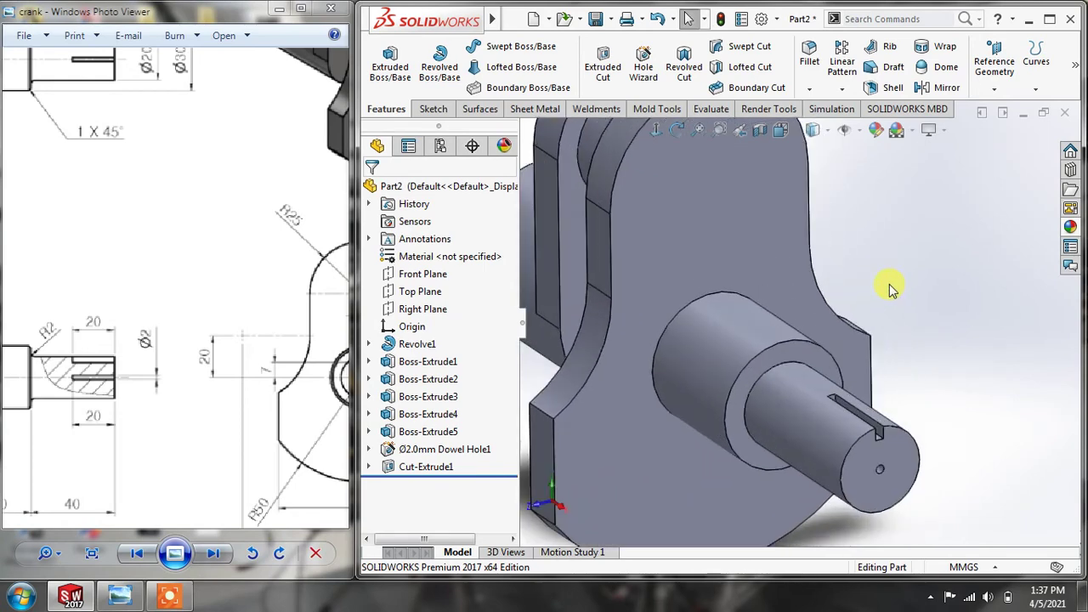
{"action": "left_click_drag", "start_coordinate": [200, 400], "coordinate": [83, 364]}
{"action": "scroll", "coordinate": [131, 348], "scroll_direction": "down", "scroll_amount": 2}
{"action": "mouse_move", "coordinate": [120, 302]}
{"action": "left_mouse_down"}
{"action": "mouse_move", "coordinate": [276, 348]}
{"action": "mouse_move", "coordinate": [183, 293]}
{"action": "left_mouse_up"}
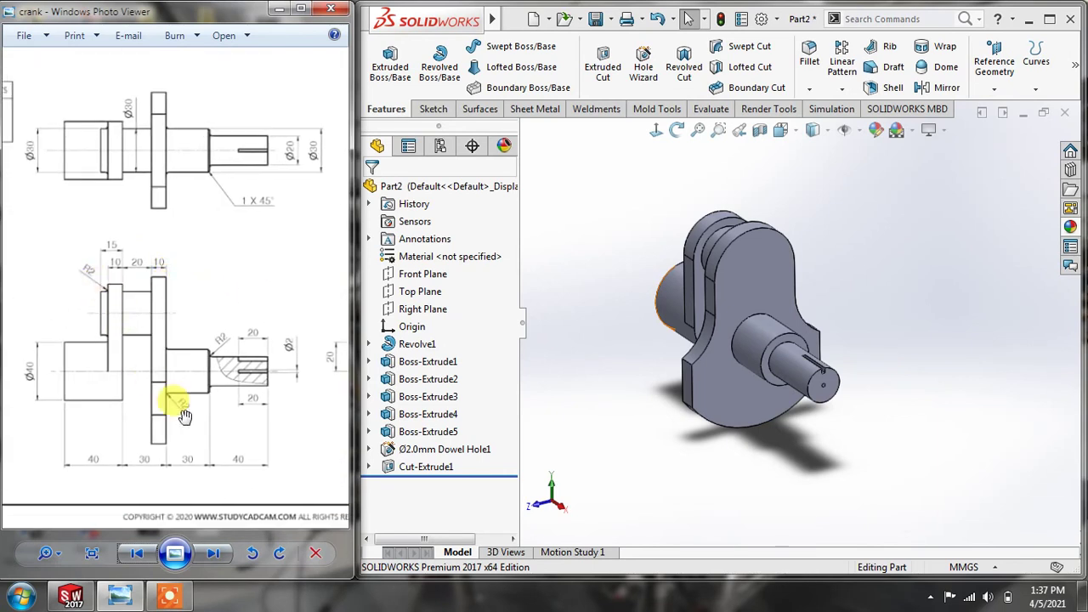
{"action": "mouse_move", "coordinate": [794, 382]}
{"action": "middle_mouse_down"}
{"action": "mouse_move", "coordinate": [817, 365]}
{"action": "mouse_move", "coordinate": [790, 365]}
{"action": "middle_mouse_up"}
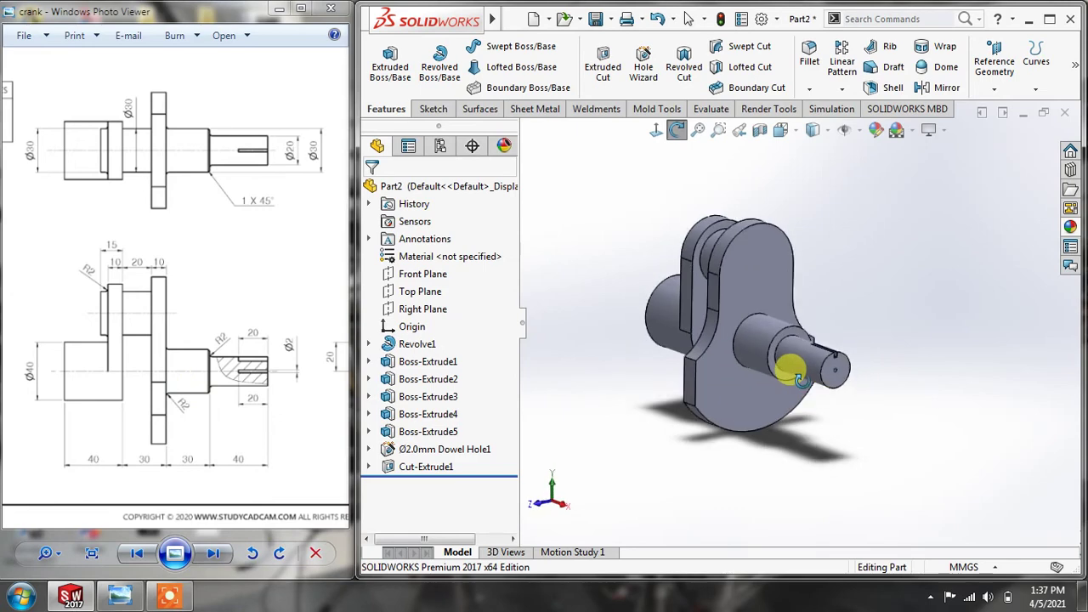
{"action": "left_click", "coordinate": [810, 56]}
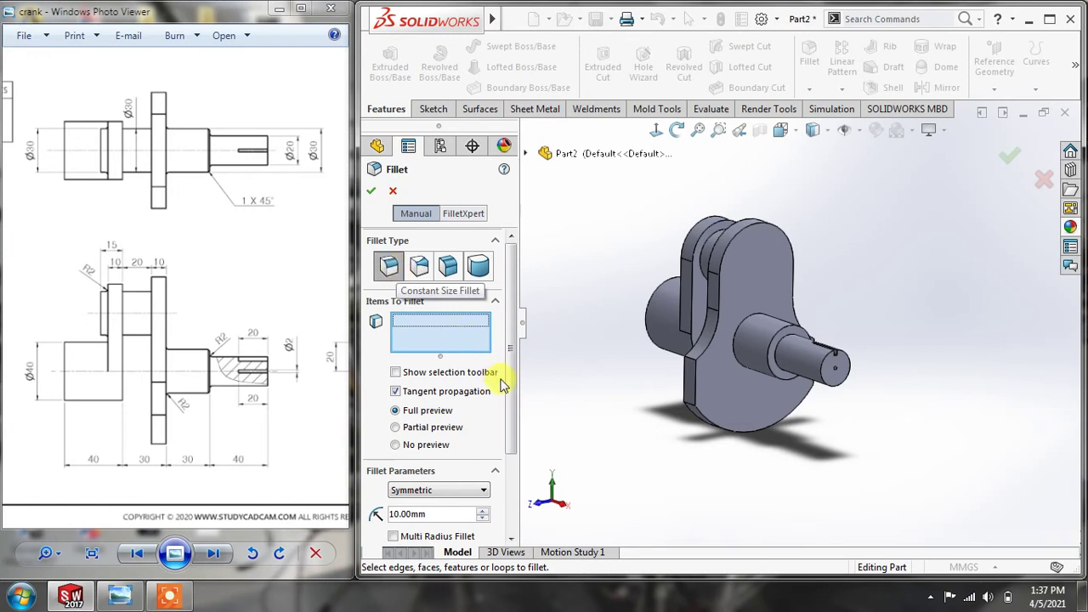
{"action": "scroll", "coordinate": [510, 447], "scroll_direction": "down", "scroll_amount": 3}
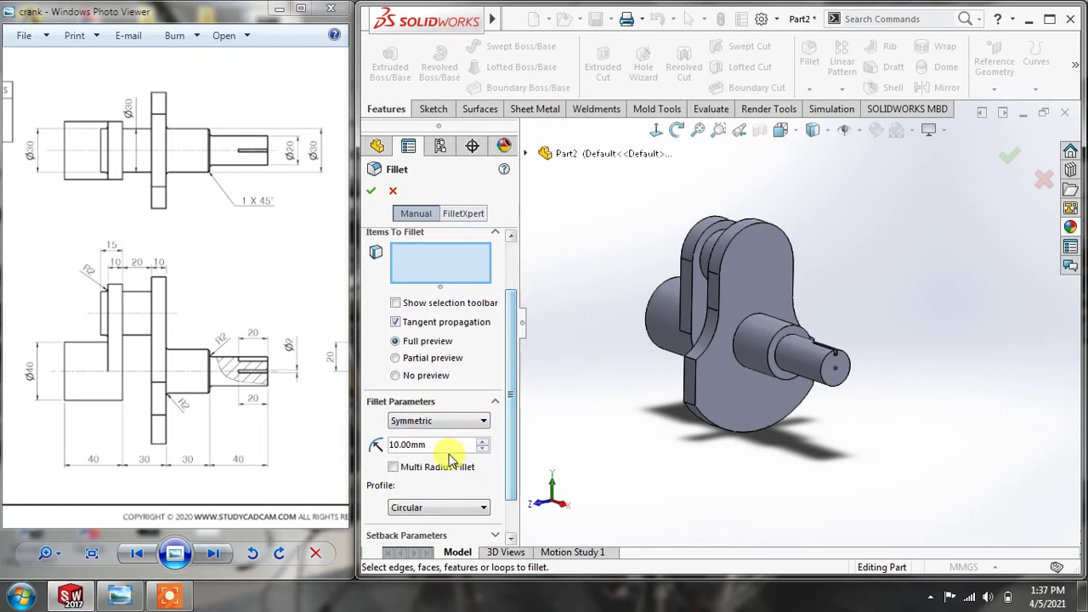
{"action": "type", "text": "2"}
{"action": "key", "text": "Return"}
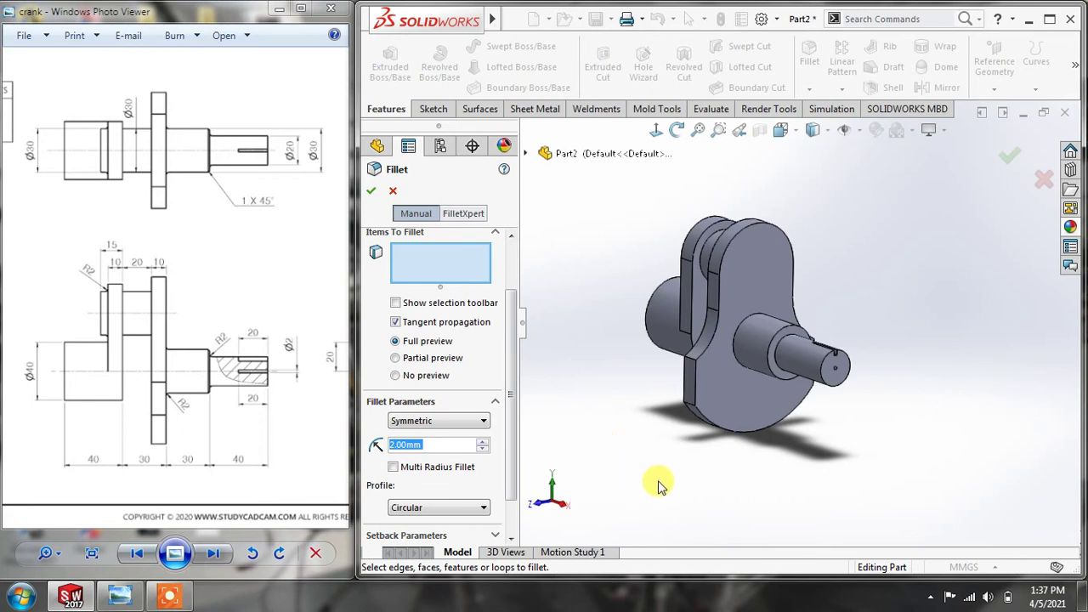
Apply the fillet where the shaft steps down, where it meets the large web, and where the pin boss meets the other web's outer face.
{"action": "left_click", "coordinate": [776, 356]}
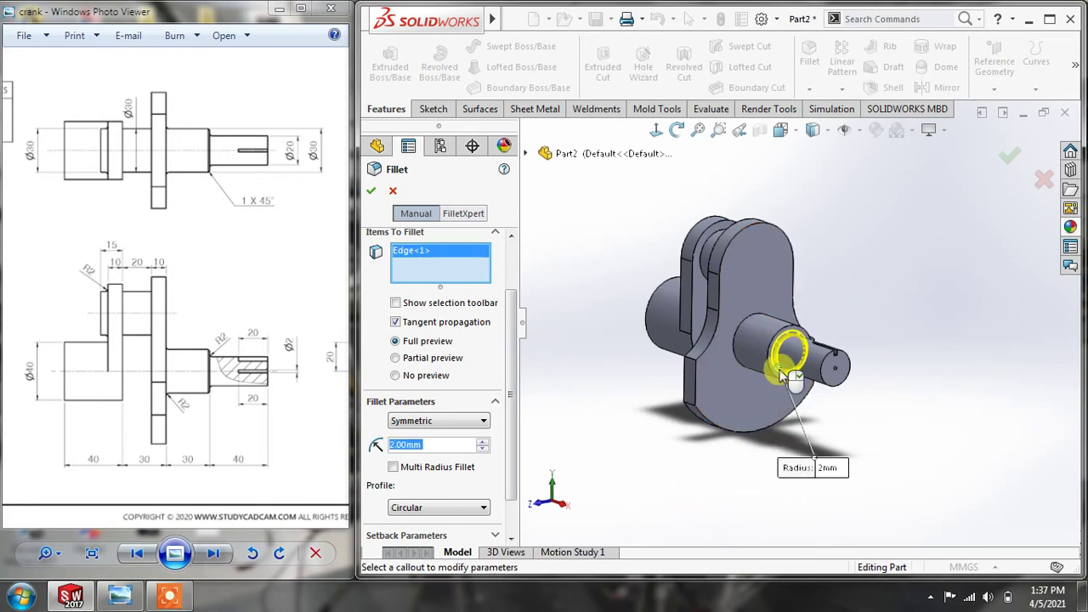
{"action": "left_click", "coordinate": [749, 362]}
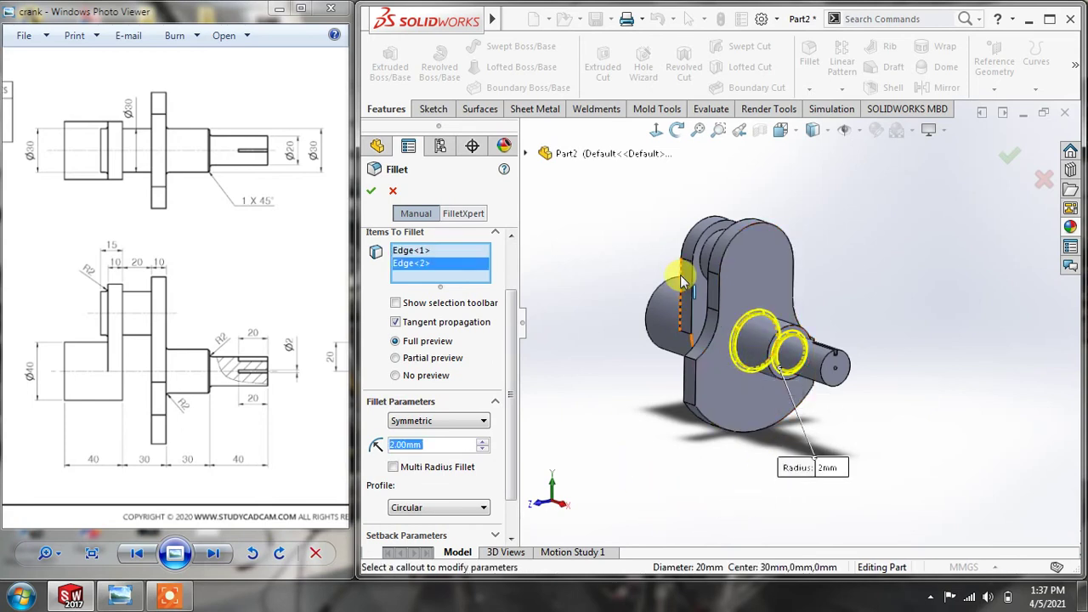
{"action": "middle_click_drag", "start_coordinate": [746, 272], "coordinate": [706, 249]}
{"action": "scroll", "coordinate": [707, 249], "scroll_direction": "up", "scroll_amount": 3}
{"action": "scroll", "coordinate": [742, 266], "scroll_direction": "down", "scroll_amount": 7}
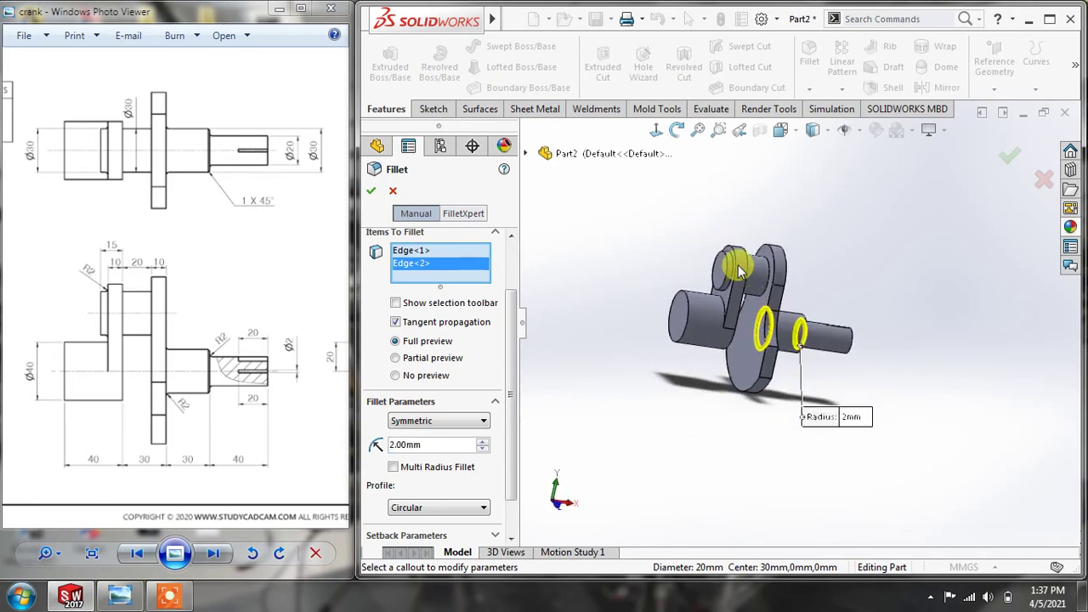
{"action": "left_click", "coordinate": [751, 271]}
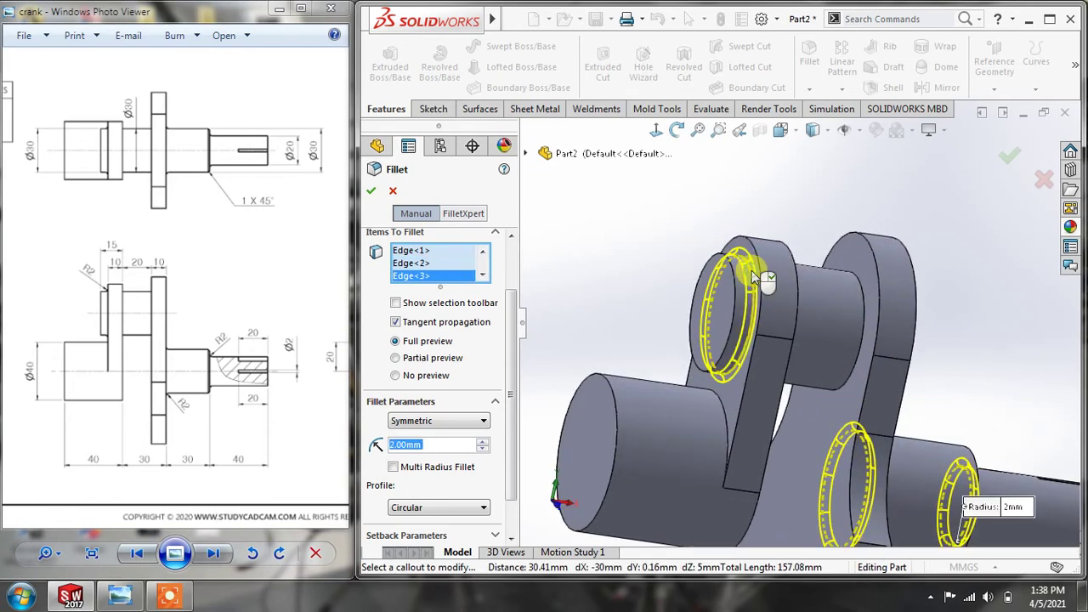
{"action": "left_click", "coordinate": [372, 192]}
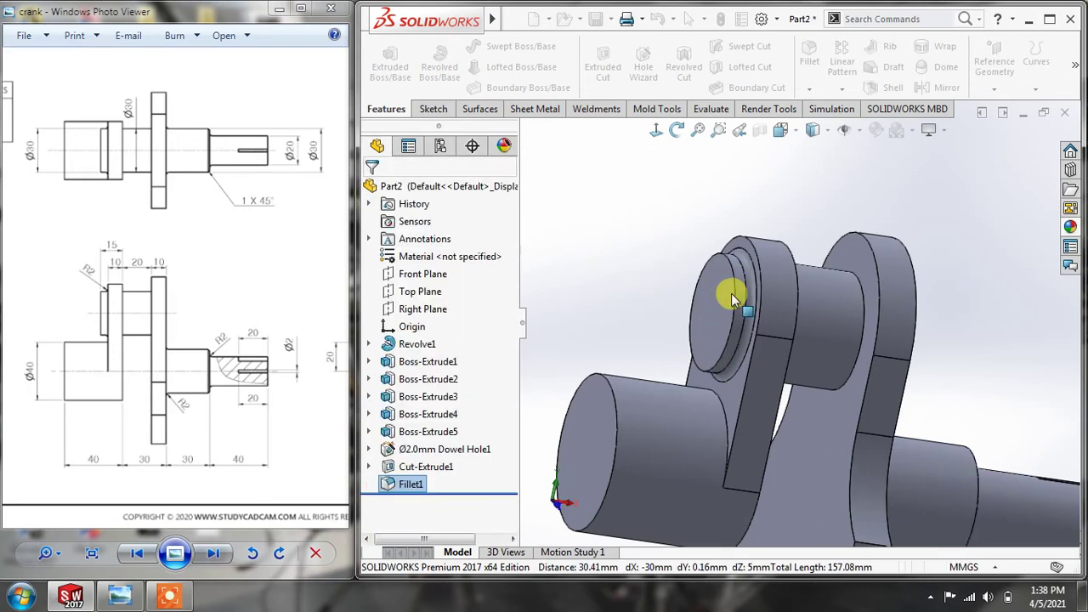
Check the chamfer callout in the drawing and chamfer the outer shoulder edge of the 30 mm shaft by 1 mm at 45 degrees.
{"action": "middle_click_drag", "start_coordinate": [729, 291], "coordinate": [644, 288]}
{"action": "scroll", "coordinate": [648, 286], "scroll_direction": "up", "scroll_amount": 5}
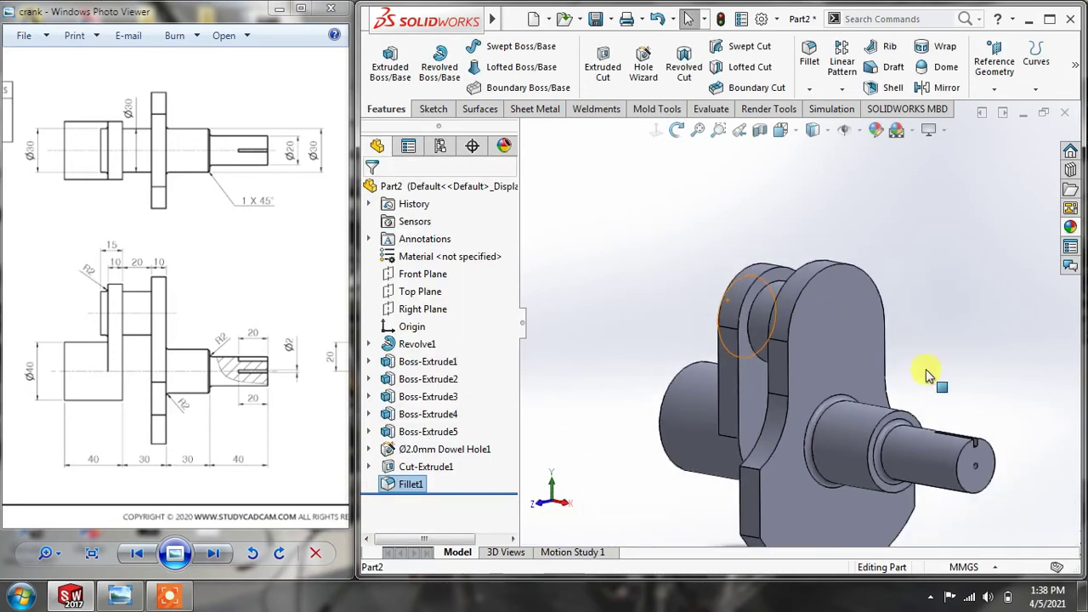
{"action": "left_click_drag", "start_coordinate": [202, 410], "coordinate": [5, 350]}
{"action": "left_click_drag", "start_coordinate": [148, 371], "coordinate": [301, 371]}
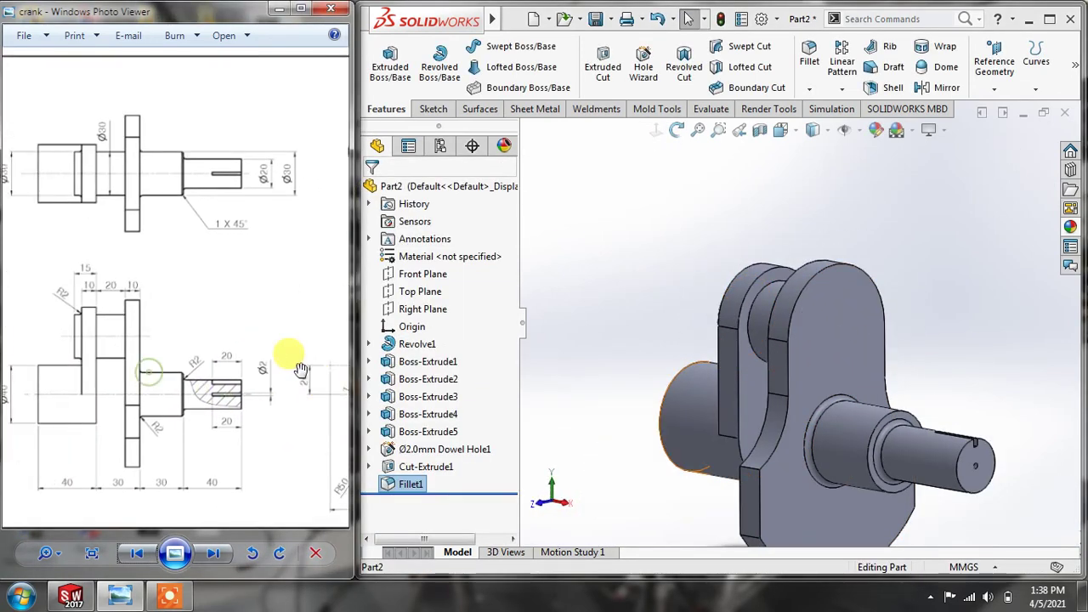
{"action": "left_click_drag", "start_coordinate": [229, 252], "coordinate": [224, 254]}
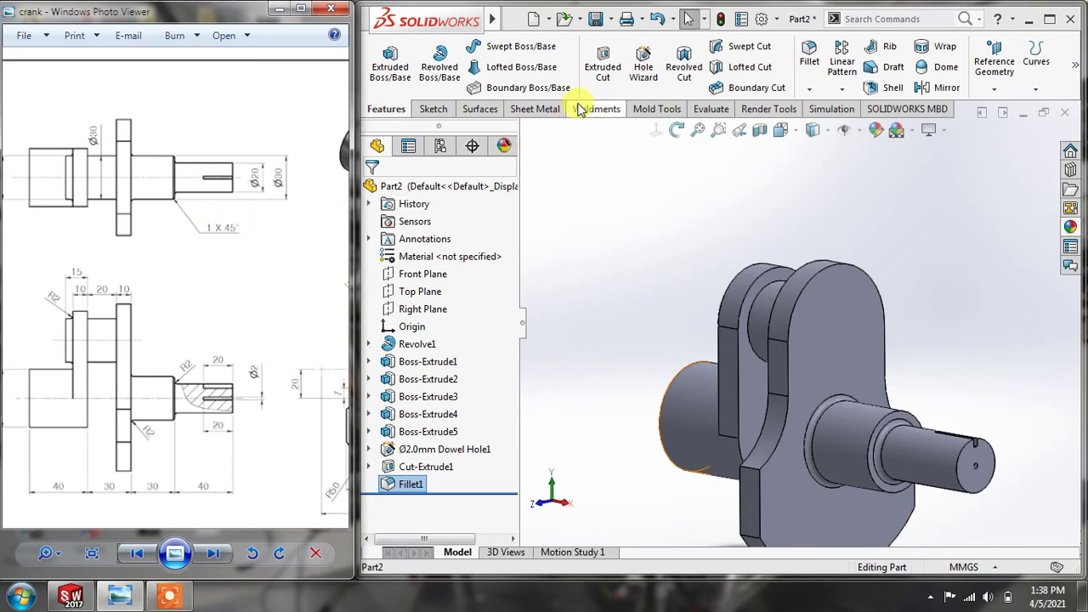
{"action": "left_click", "coordinate": [813, 90]}
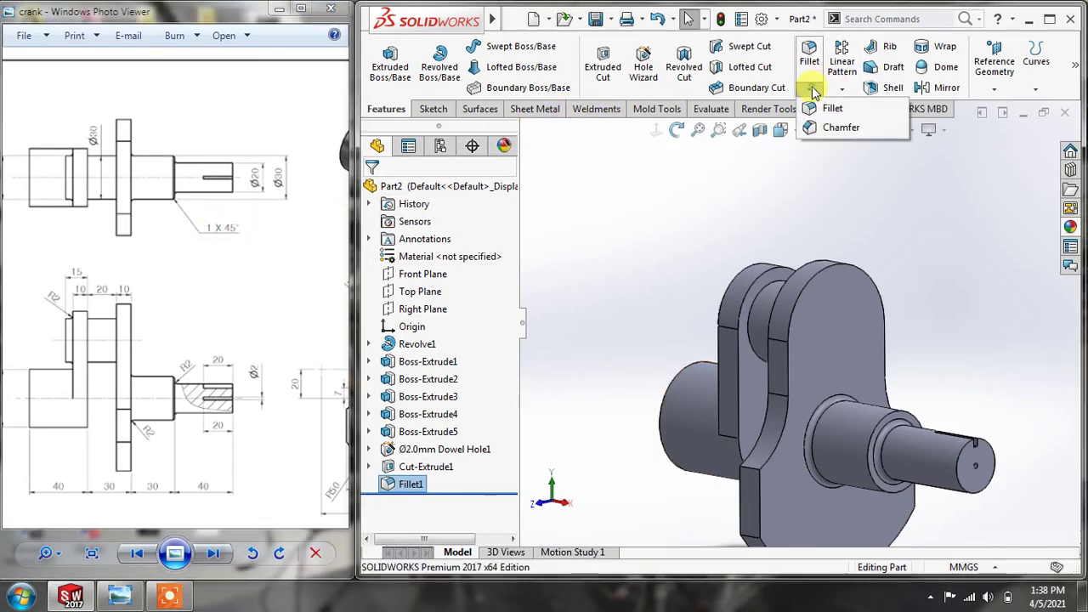
{"action": "left_click", "coordinate": [810, 133]}
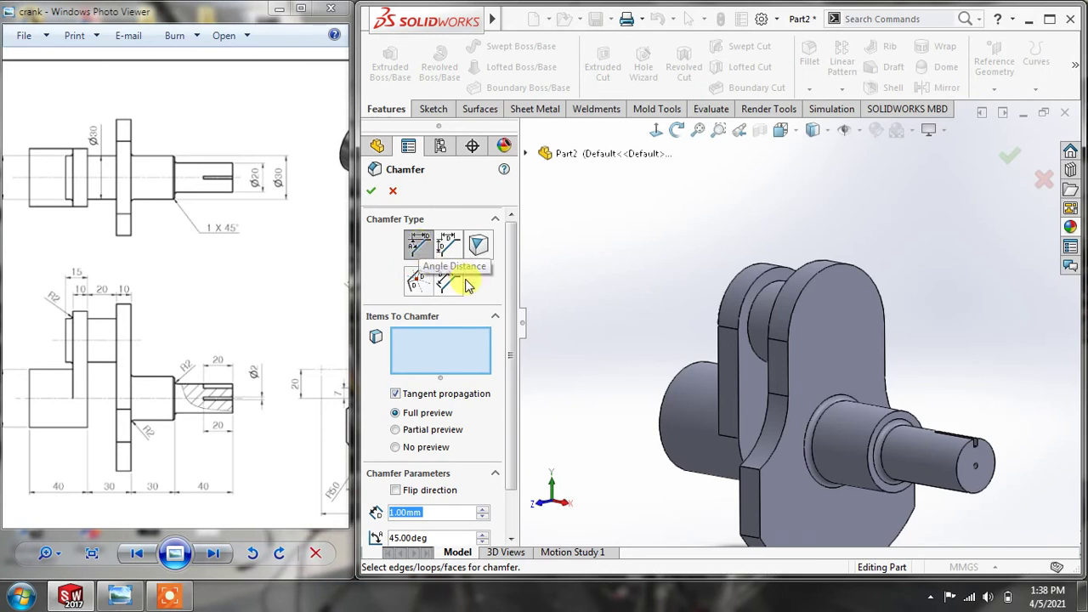
{"action": "scroll", "coordinate": [514, 410], "scroll_direction": "down", "scroll_amount": 1}
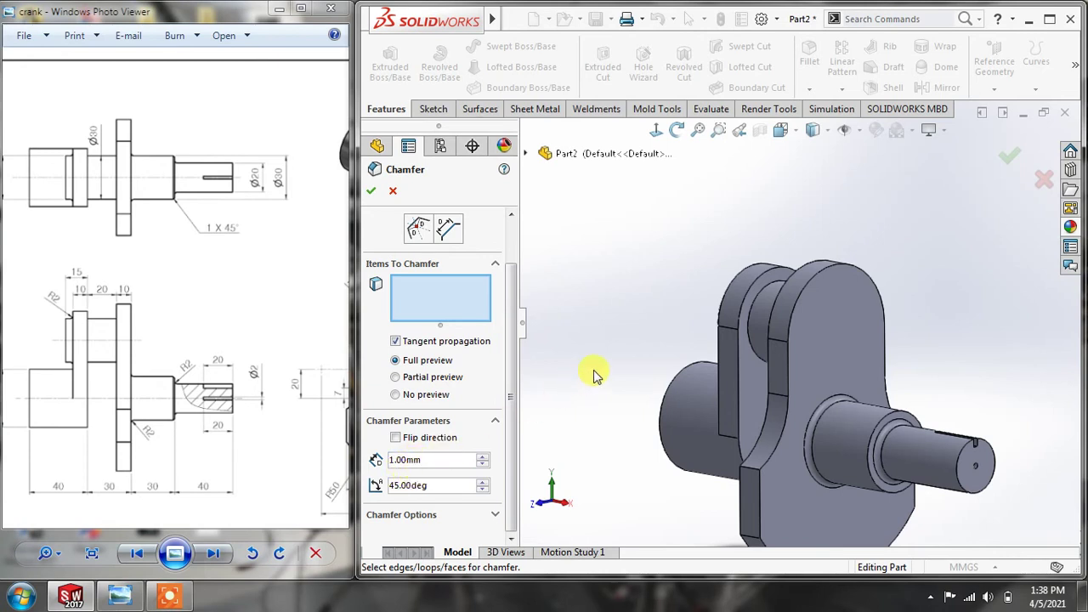
{"action": "middle_click_drag", "start_coordinate": [596, 374], "coordinate": [598, 354]}
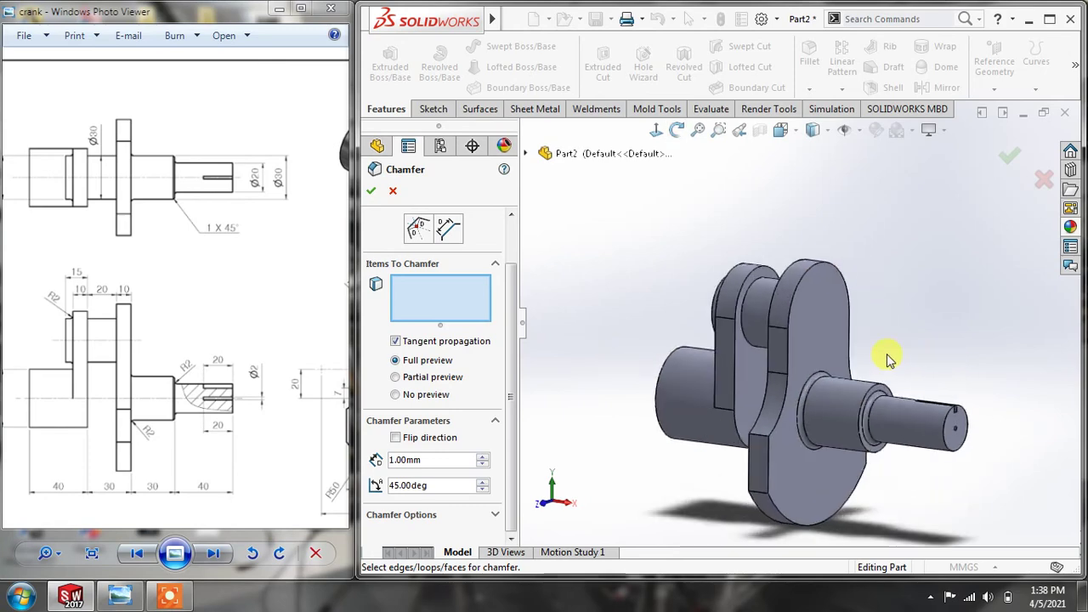
{"action": "scroll", "coordinate": [887, 354], "scroll_direction": "down", "scroll_amount": 3}
{"action": "left_click", "coordinate": [868, 405]}
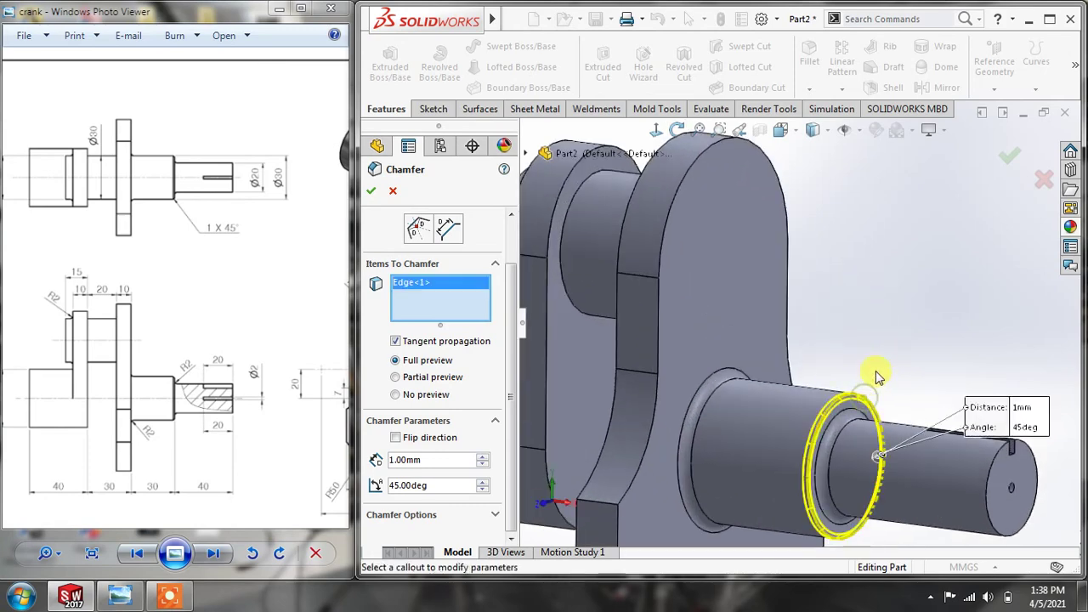
{"action": "left_click", "coordinate": [374, 191]}
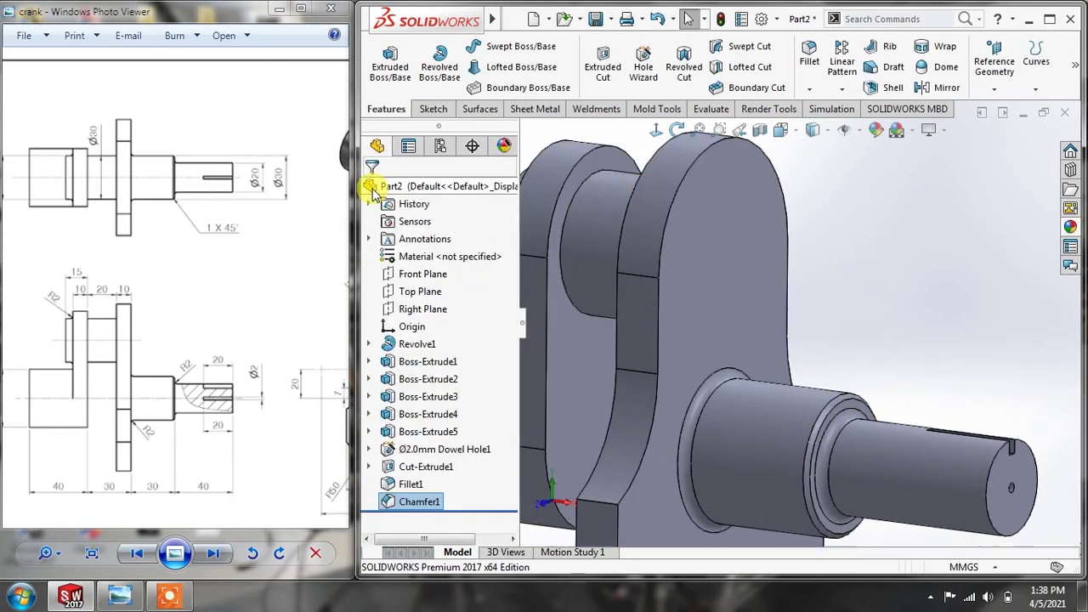
{"action": "scroll", "coordinate": [863, 305], "scroll_direction": "up", "scroll_amount": 3}
{"action": "scroll", "coordinate": [863, 305], "scroll_direction": "up", "scroll_amount": 2}
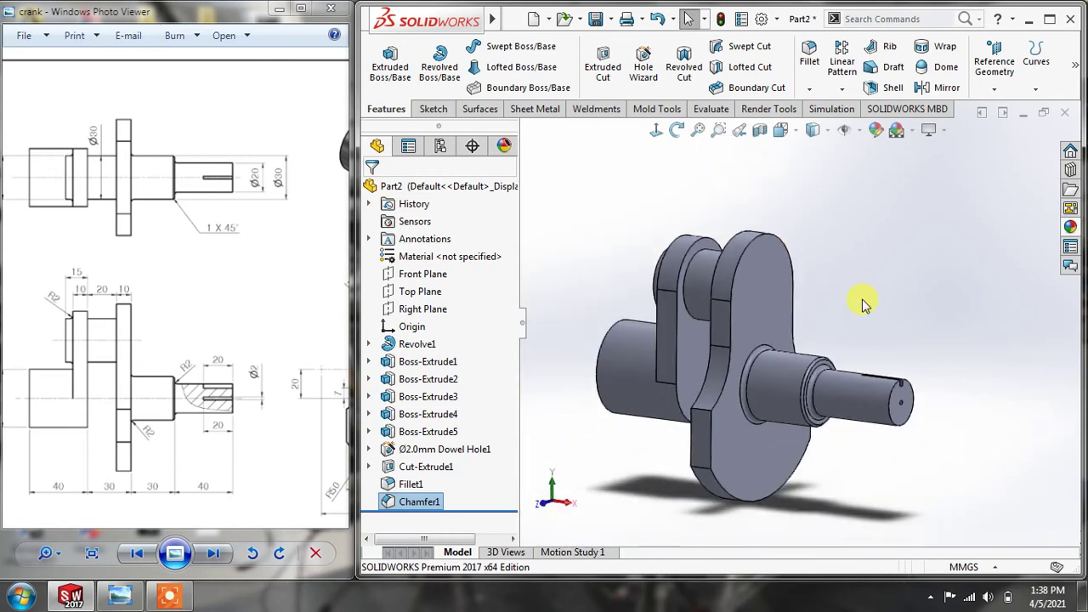
{"action": "scroll", "coordinate": [581, 410], "scroll_direction": "down", "scroll_amount": 1}
{"action": "scroll", "coordinate": [589, 410], "scroll_direction": "up", "scroll_amount": 1}
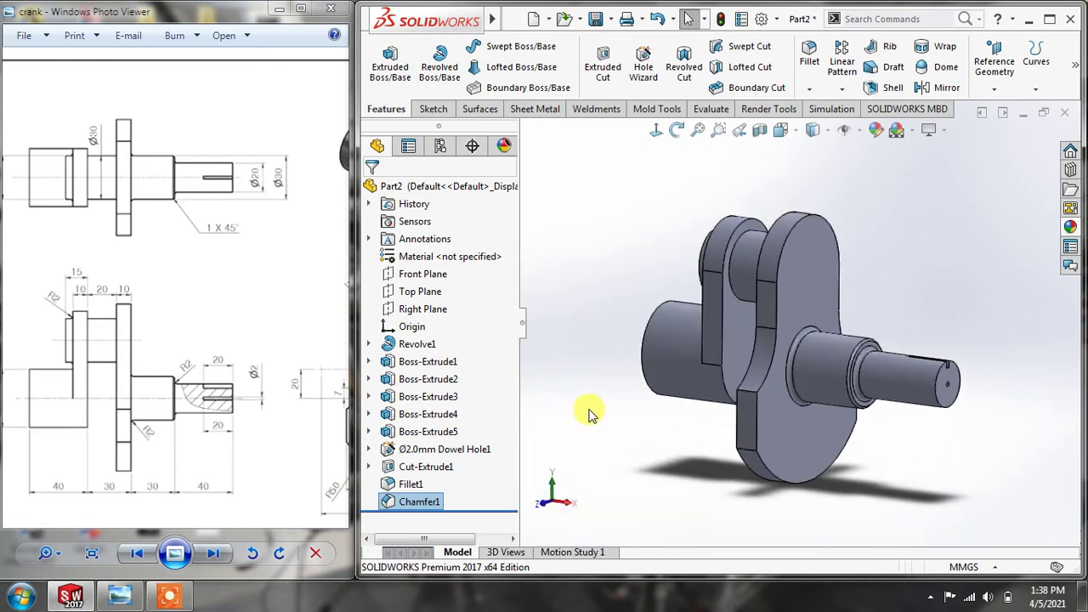
Compare the modelled crank with the isometric and end views in the reference drawing.
{"action": "mouse_move", "coordinate": [665, 415]}
{"action": "middle_mouse_down"}
{"action": "mouse_move", "coordinate": [677, 404]}
{"action": "mouse_move", "coordinate": [653, 396]}
{"action": "mouse_move", "coordinate": [700, 433]}
{"action": "mouse_move", "coordinate": [576, 433]}
{"action": "mouse_move", "coordinate": [761, 433]}
{"action": "mouse_move", "coordinate": [655, 437]}
{"action": "middle_mouse_up"}
{"action": "left_click_drag", "start_coordinate": [127, 437], "coordinate": [8, 414]}
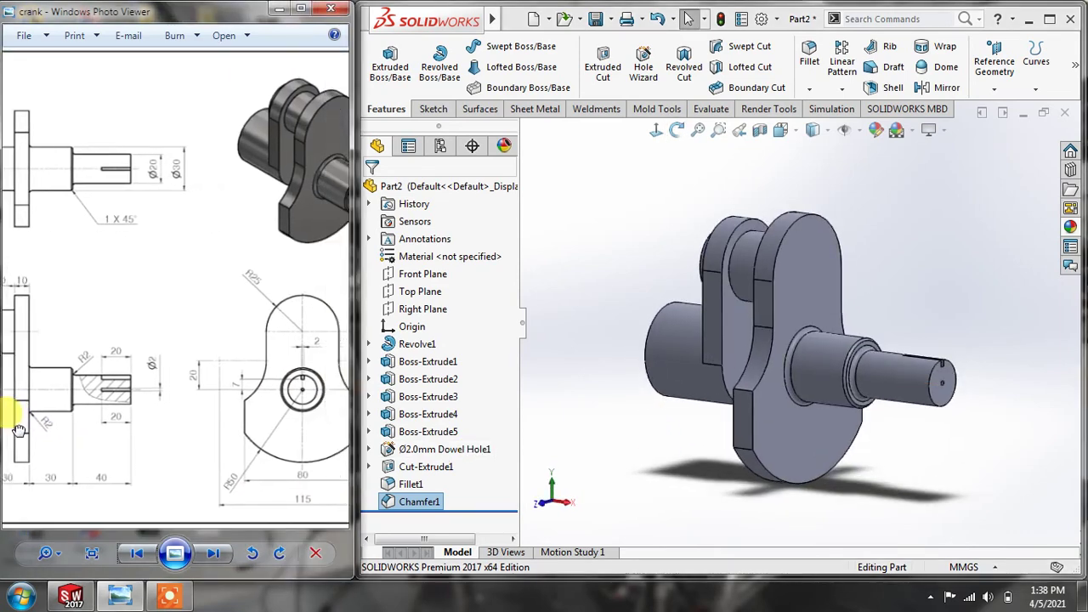
{"action": "left_click_drag", "start_coordinate": [226, 379], "coordinate": [190, 377]}
{"action": "left_click", "coordinate": [966, 251]}
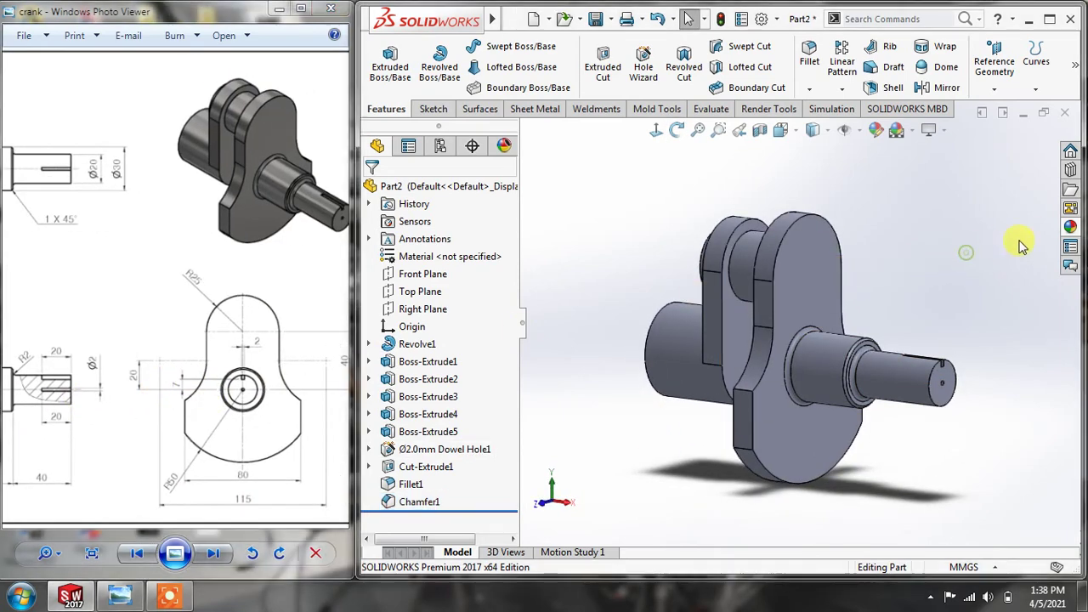
Open the logos folder of the decals library and find the DS SolidWorks Let's Go Design decal.
{"action": "left_click", "coordinate": [1070, 229]}
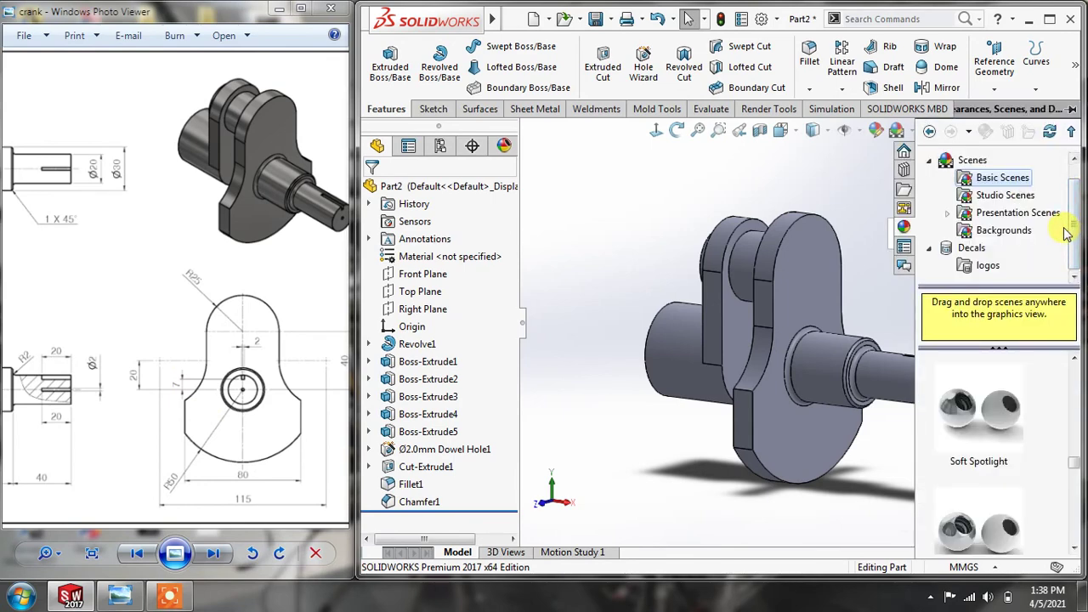
{"action": "left_click", "coordinate": [894, 190]}
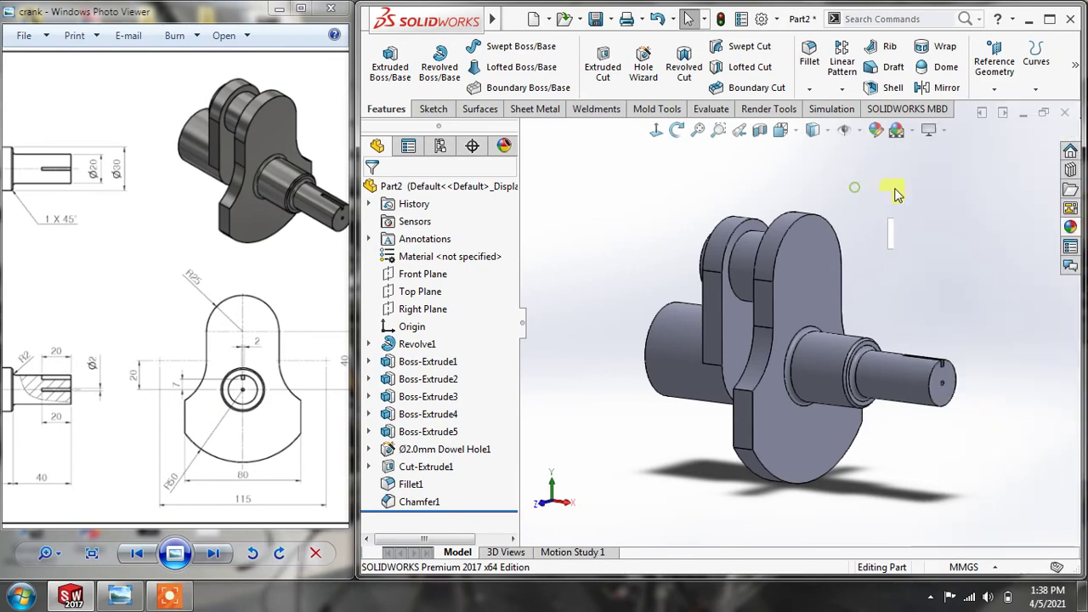
{"action": "left_click", "coordinate": [1069, 229]}
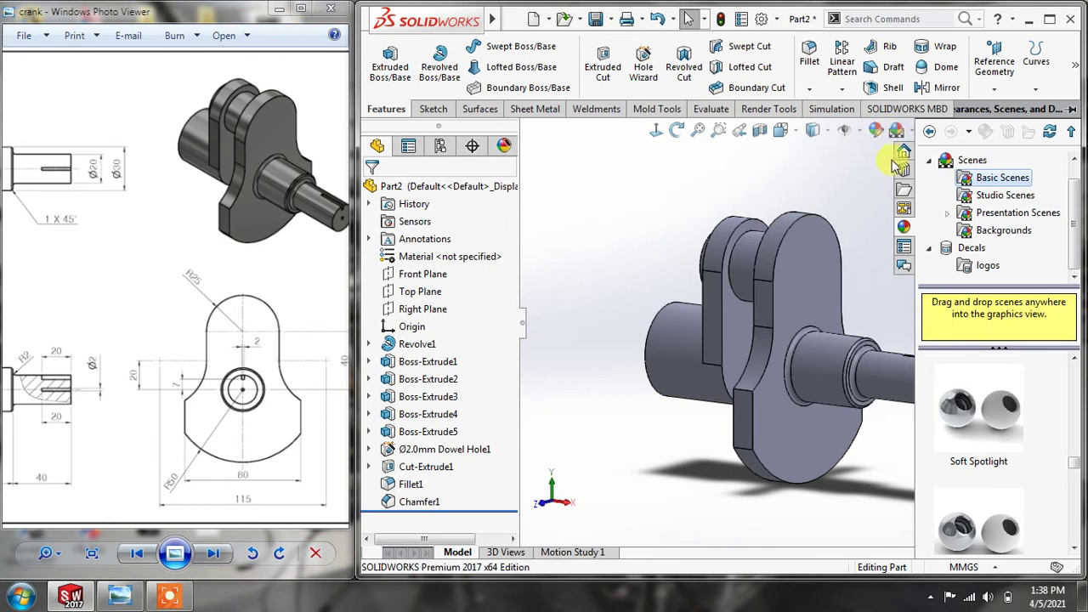
{"action": "left_click", "coordinate": [930, 161]}
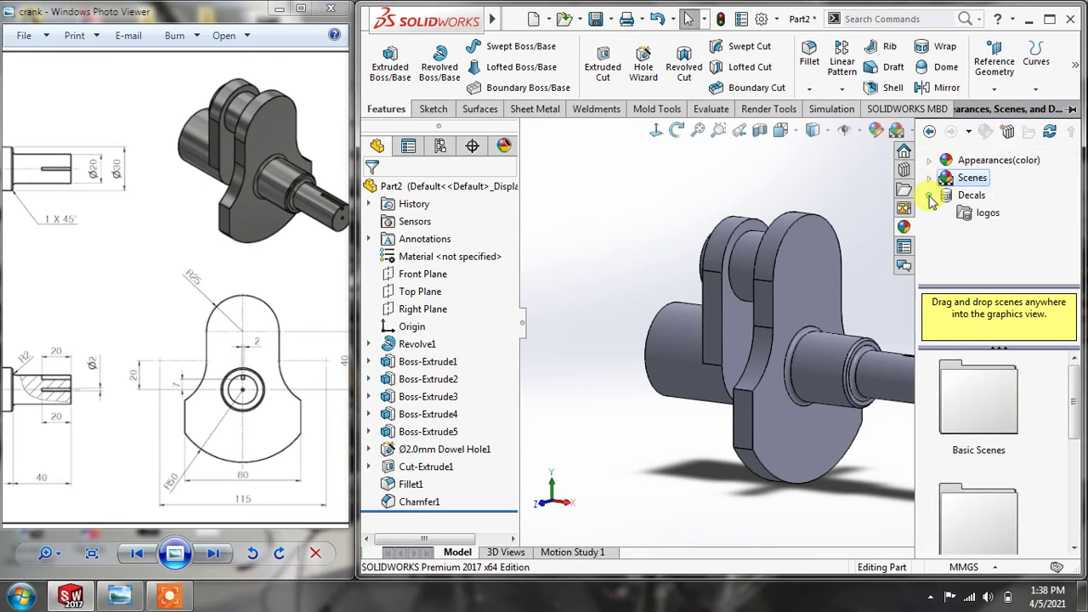
{"action": "left_click", "coordinate": [978, 216]}
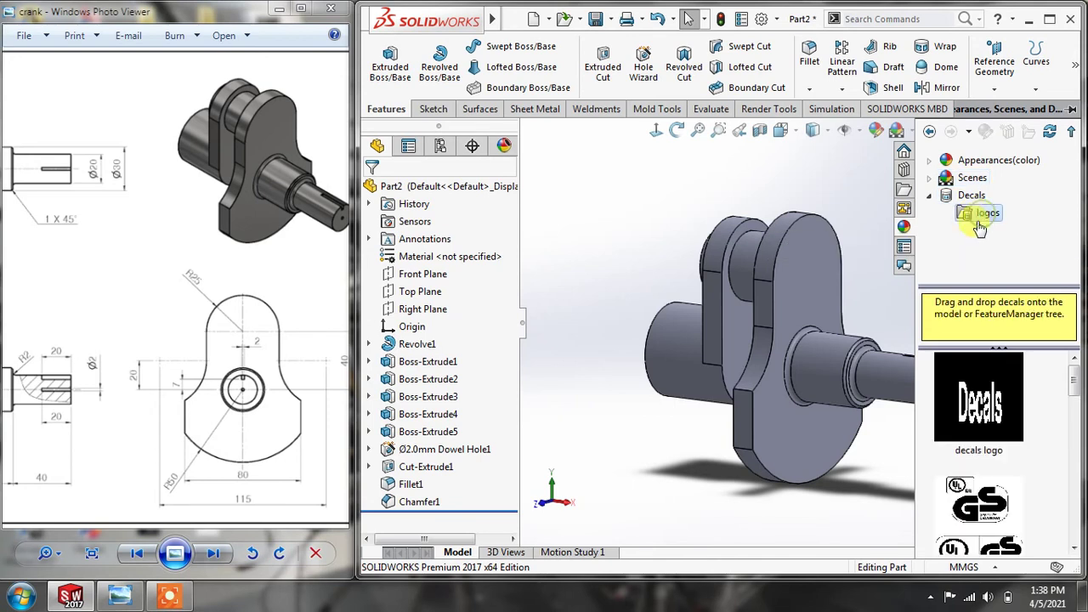
{"action": "left_click_drag", "start_coordinate": [1072, 389], "coordinate": [1076, 402]}
{"action": "left_click_drag", "start_coordinate": [1076, 480], "coordinate": [1079, 531]}
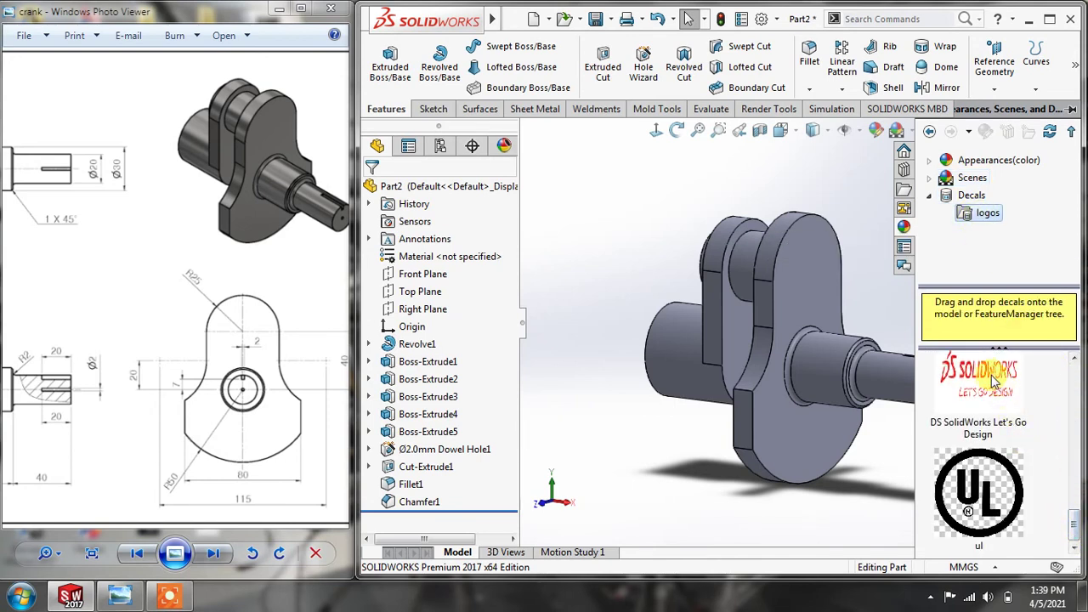
{"action": "left_click_drag", "start_coordinate": [993, 382], "coordinate": [914, 406]}
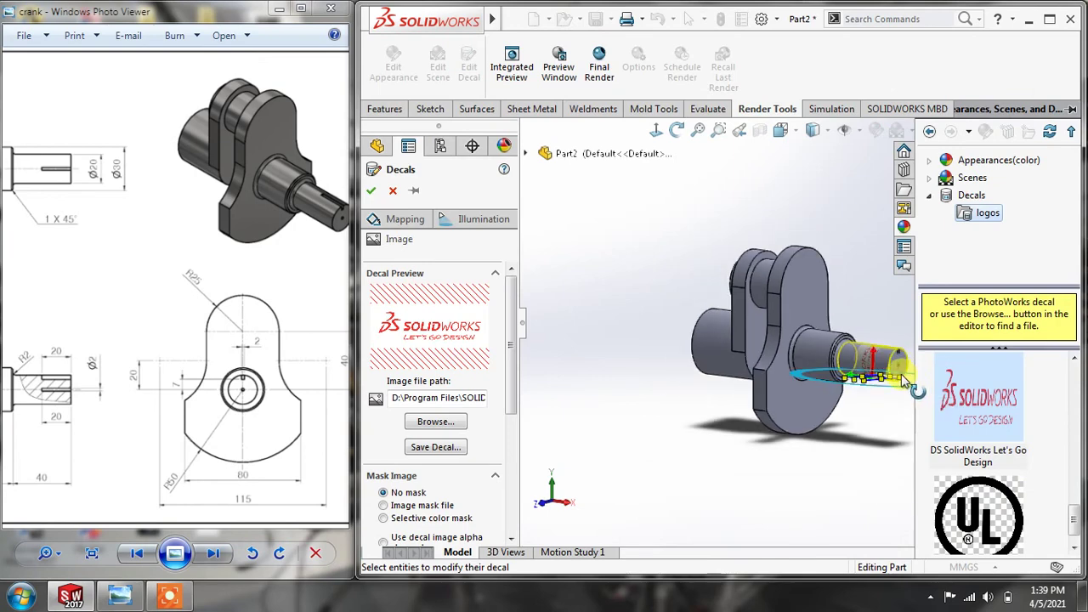
{"action": "scroll", "coordinate": [818, 347], "scroll_direction": "down", "scroll_amount": 5}
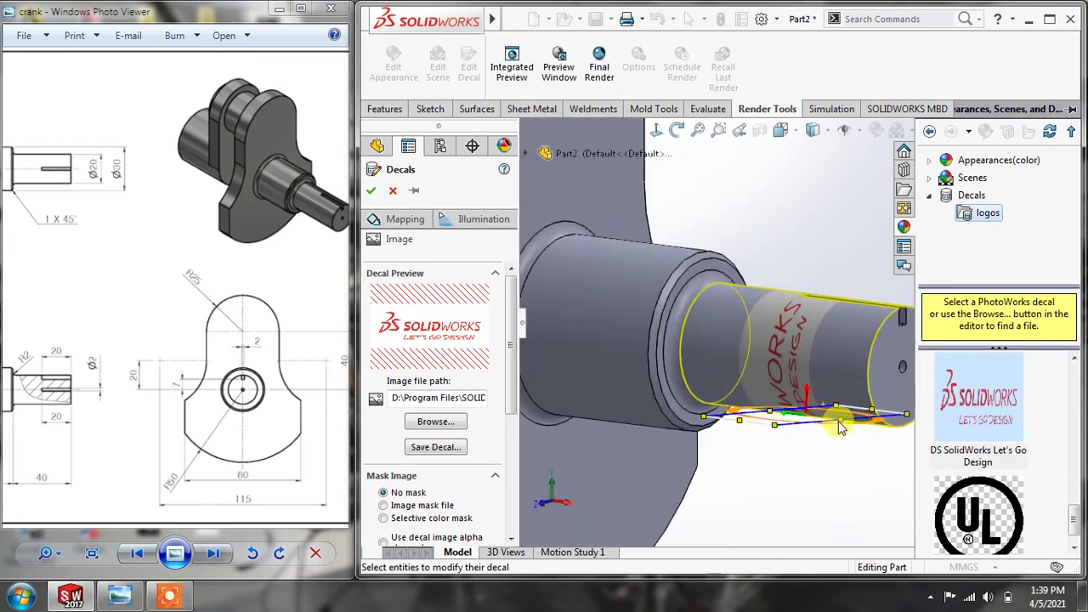
{"action": "scroll", "coordinate": [838, 378], "scroll_direction": "up", "scroll_amount": 1}
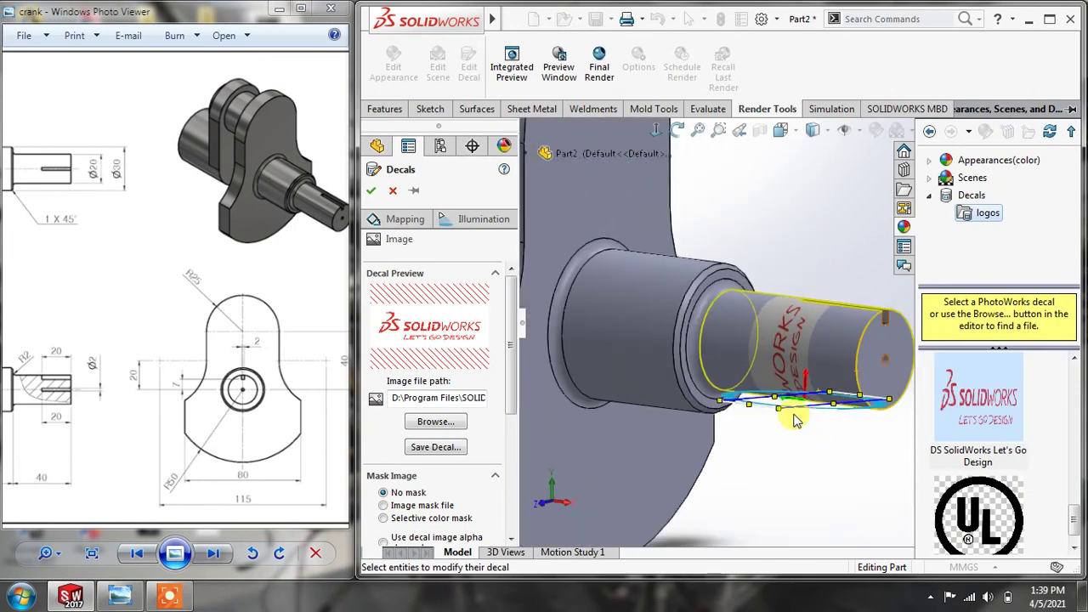
{"action": "left_click", "coordinate": [392, 191]}
{"action": "scroll", "coordinate": [706, 275], "scroll_direction": "up", "scroll_amount": 3}
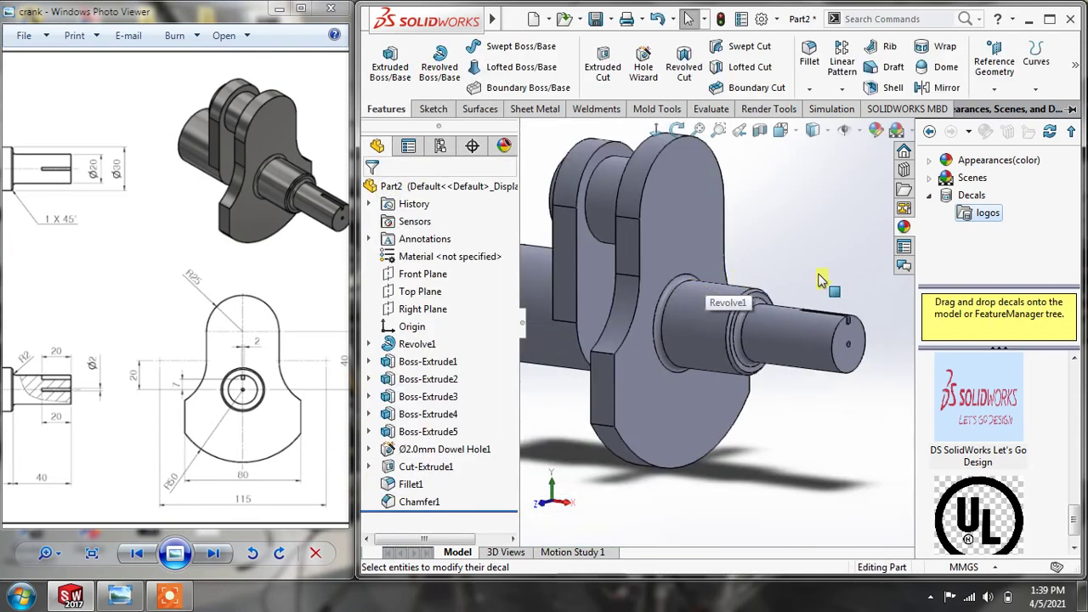
Place the DS SolidWorks Let's Go Design decal on the large web's outer face, rotated to read horizontally and moved below the shaft.
{"action": "left_click_drag", "start_coordinate": [972, 404], "coordinate": [666, 415]}
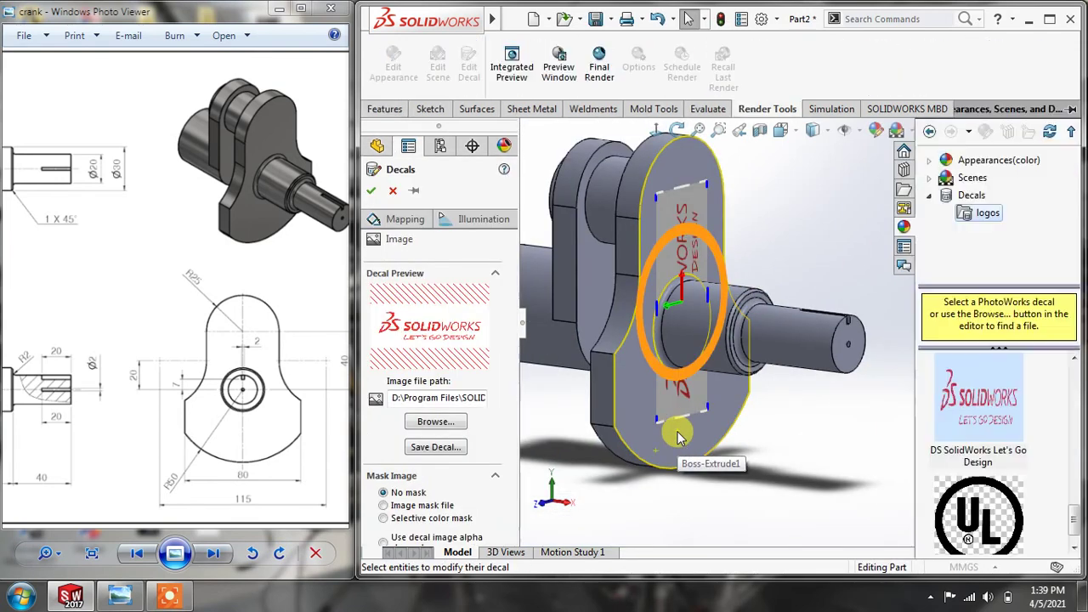
{"action": "left_click_drag", "start_coordinate": [693, 234], "coordinate": [753, 332]}
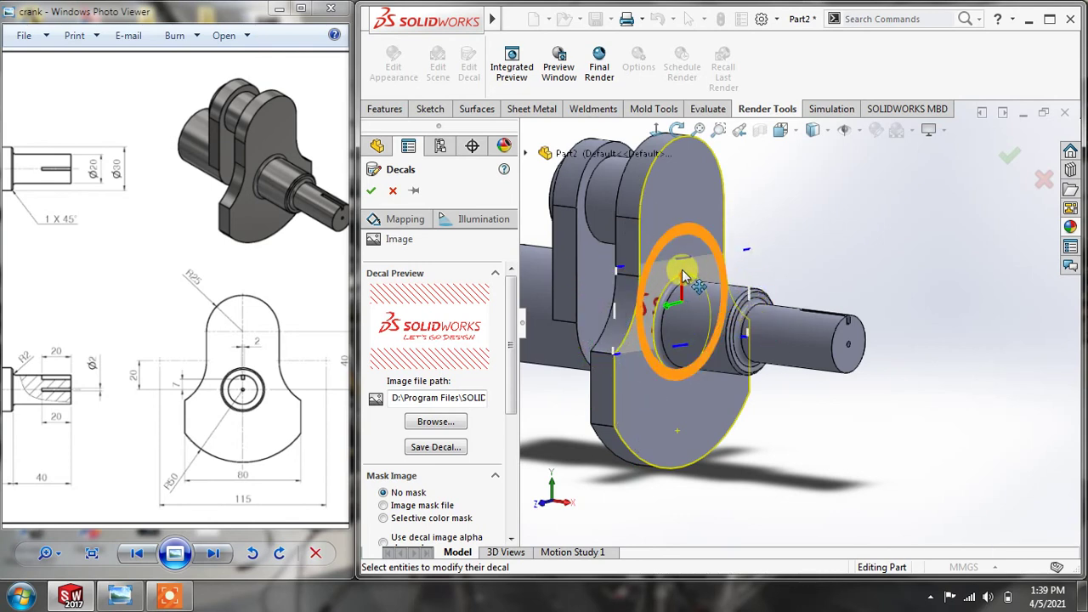
{"action": "left_click_drag", "start_coordinate": [683, 284], "coordinate": [678, 394]}
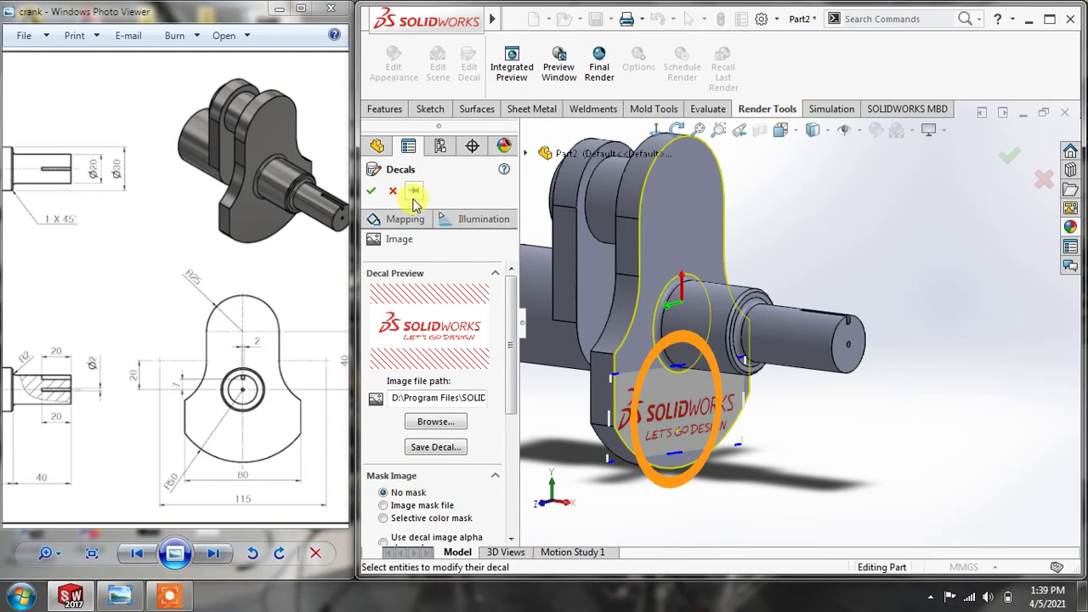
{"action": "left_click", "coordinate": [371, 190]}
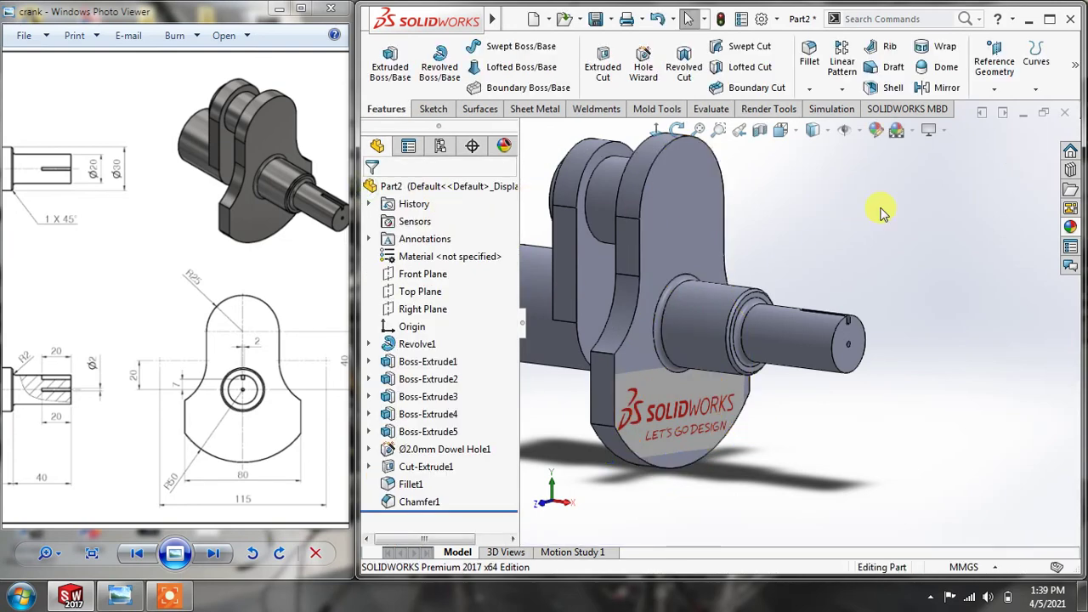
{"action": "scroll", "coordinate": [874, 242], "scroll_direction": "up", "scroll_amount": 2}
{"action": "scroll", "coordinate": [554, 309], "scroll_direction": "down", "scroll_amount": 1}
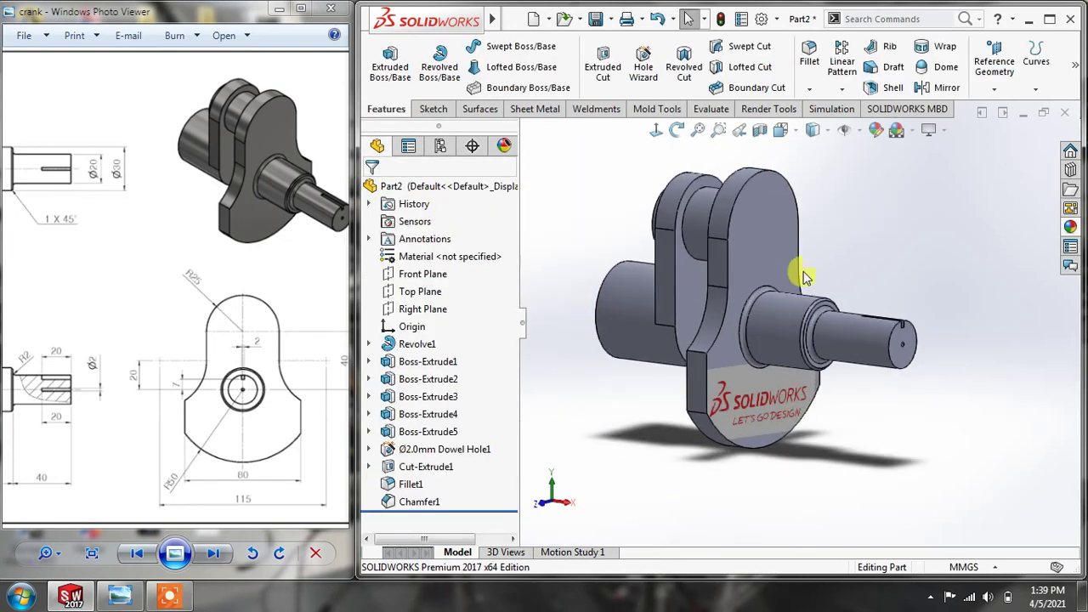
Look through the rubber, glass and solid appearances, and expand the metal category down to its titanium and tungsten folders.
{"action": "left_click", "coordinate": [1071, 226]}
{"action": "left_click", "coordinate": [929, 161]}
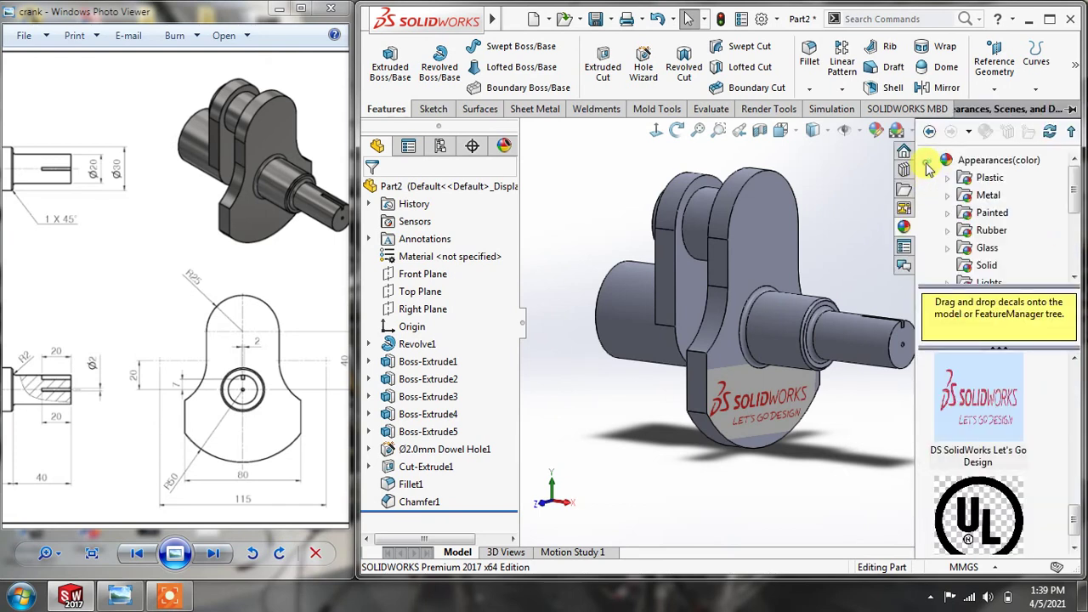
{"action": "left_click", "coordinate": [988, 231]}
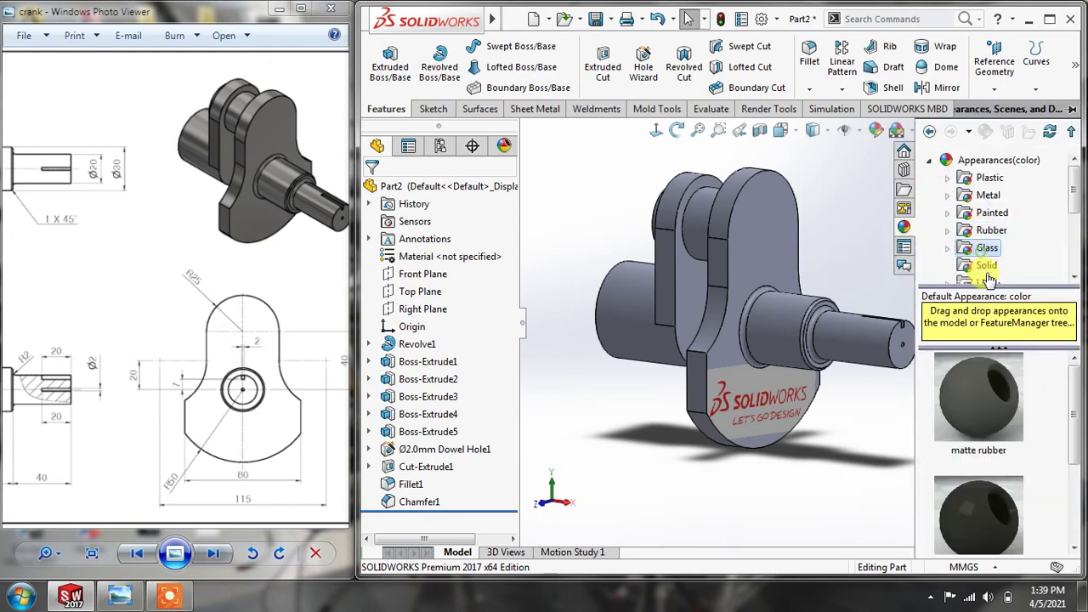
{"action": "left_click", "coordinate": [985, 248]}
{"action": "left_click", "coordinate": [987, 266]}
{"action": "left_click", "coordinate": [949, 196]}
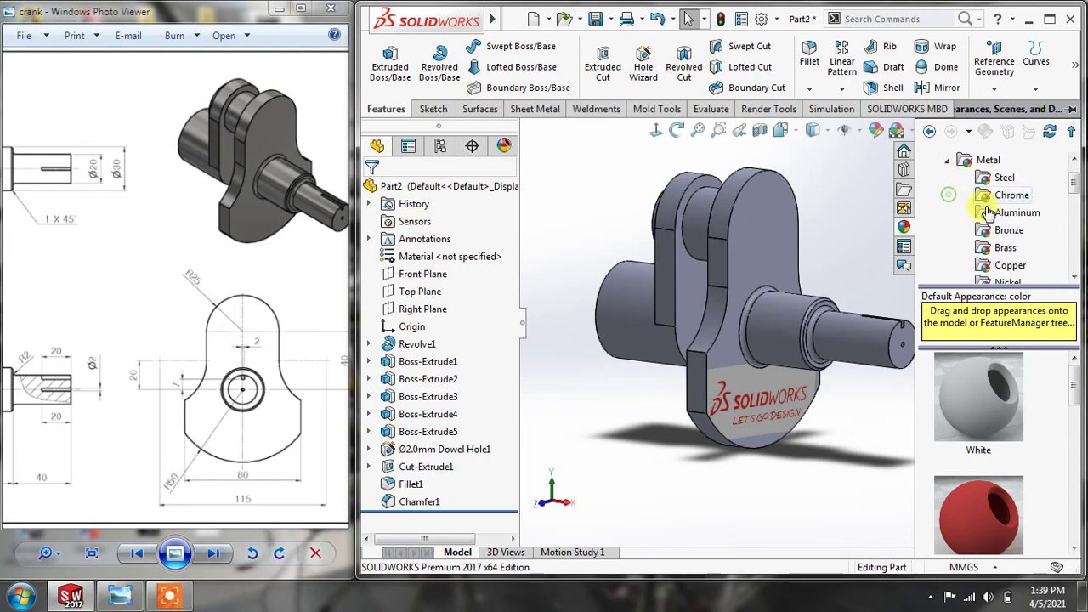
{"action": "left_click_drag", "start_coordinate": [1080, 188], "coordinate": [1076, 221]}
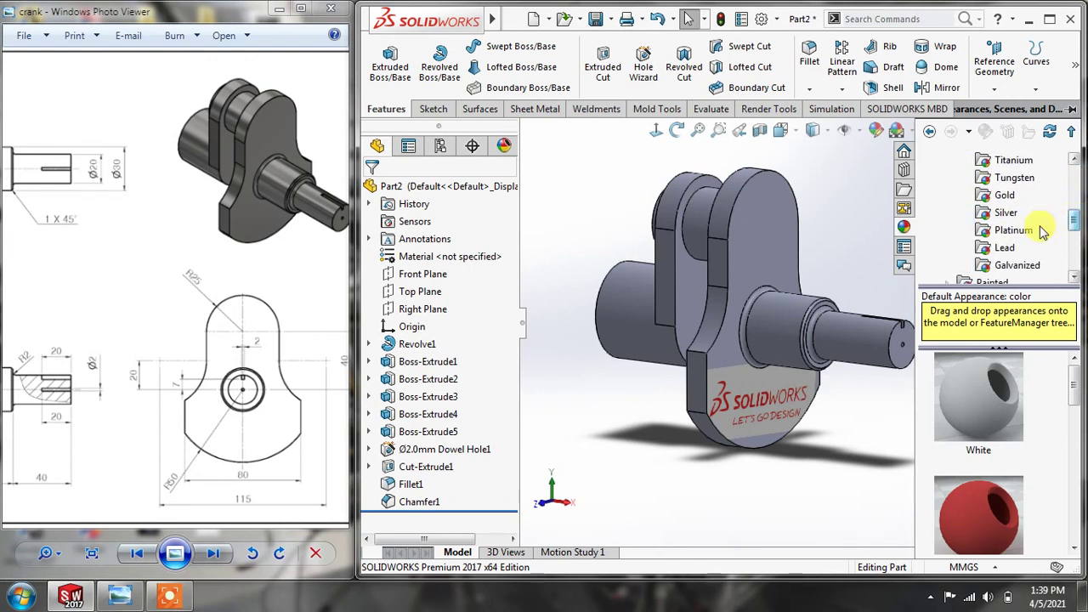
Apply a titanium appearance to the whole crank body.
{"action": "left_click", "coordinate": [1014, 178]}
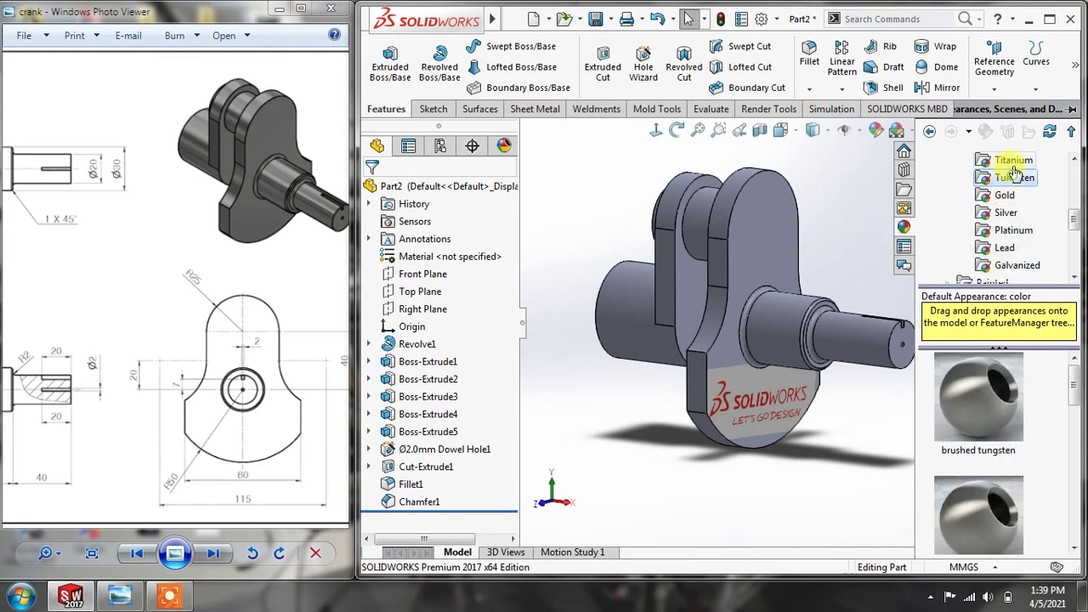
{"action": "left_click", "coordinate": [1013, 162]}
{"action": "scroll", "coordinate": [978, 442], "scroll_direction": "down", "scroll_amount": 5}
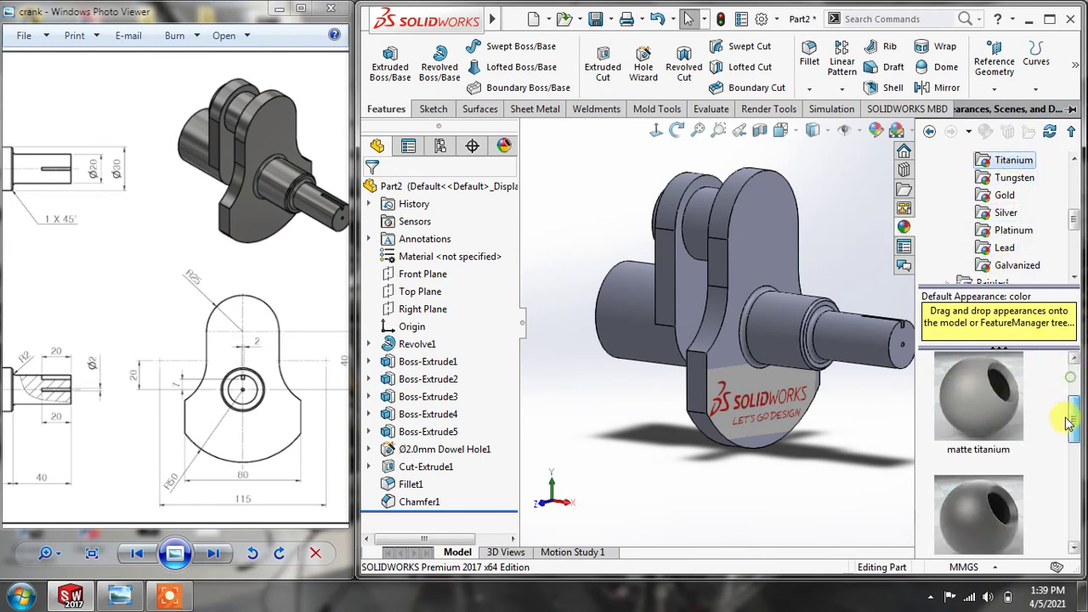
{"action": "left_click_drag", "start_coordinate": [967, 470], "coordinate": [765, 264]}
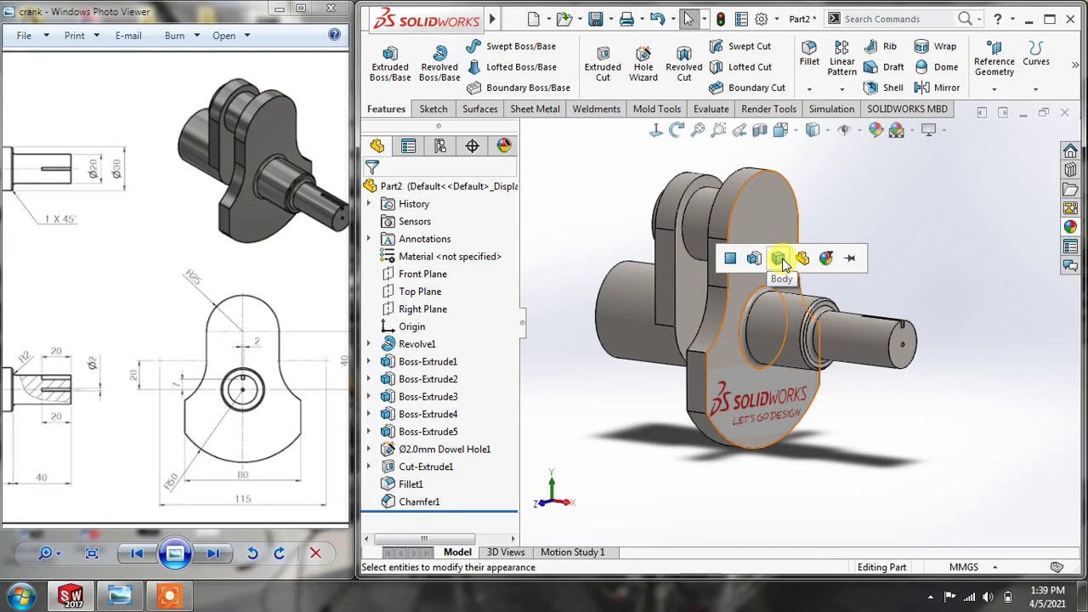
{"action": "left_click", "coordinate": [777, 259]}
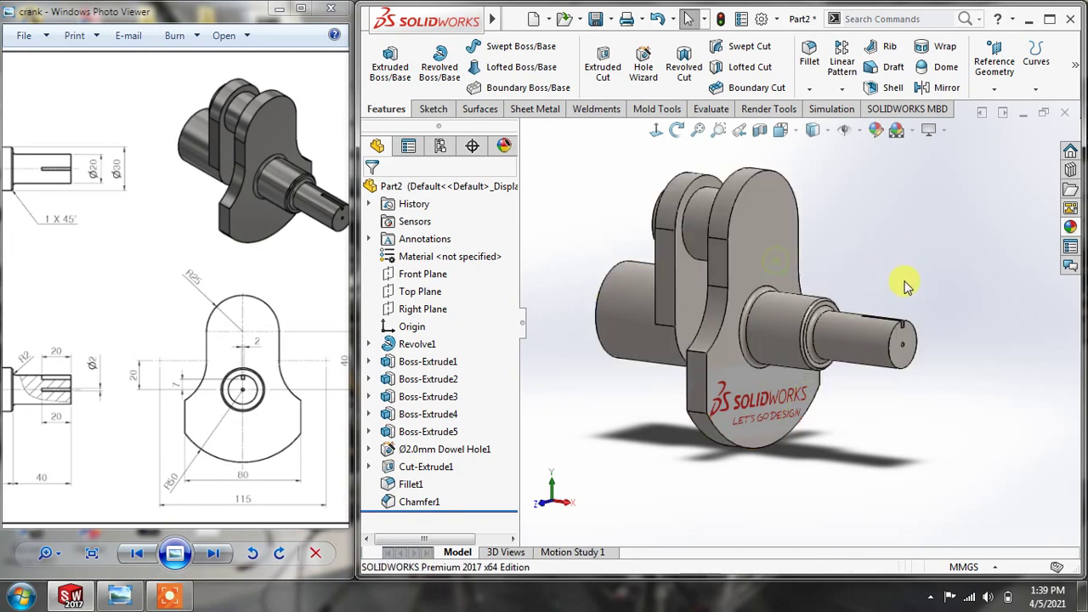
Hide the feature tree pane and show the crank enlarged in an angled view.
{"action": "mouse_move", "coordinate": [571, 211]}
{"action": "middle_mouse_down"}
{"action": "mouse_move", "coordinate": [595, 194]}
{"action": "mouse_move", "coordinate": [581, 187]}
{"action": "mouse_move", "coordinate": [592, 213]}
{"action": "middle_mouse_up"}
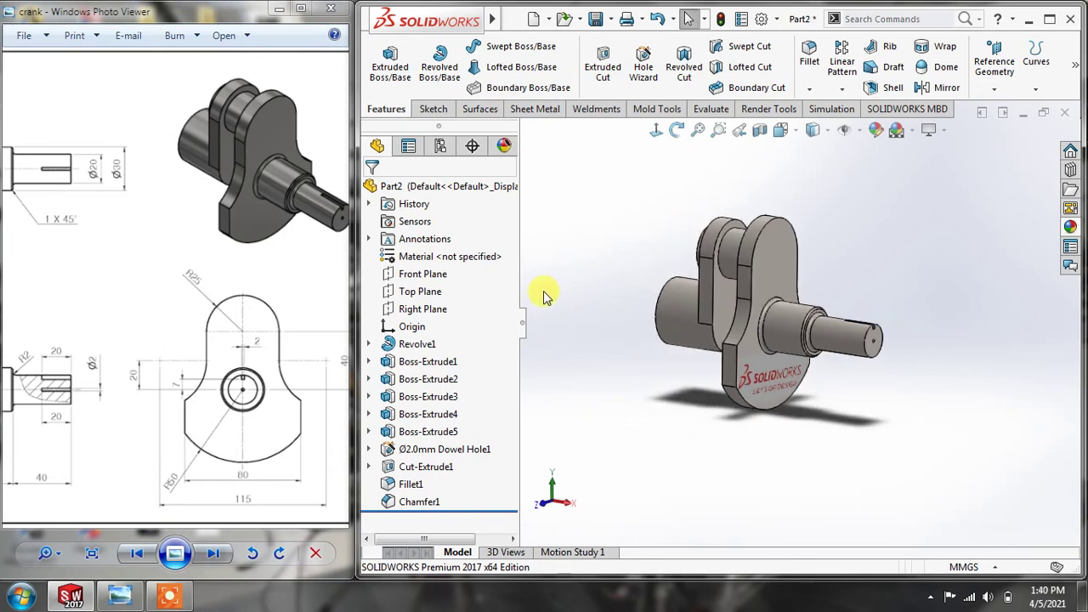
{"action": "left_click", "coordinate": [524, 323]}
{"action": "scroll", "coordinate": [770, 208], "scroll_direction": "up", "scroll_amount": 2}
{"action": "scroll", "coordinate": [771, 208], "scroll_direction": "down", "scroll_amount": 2}
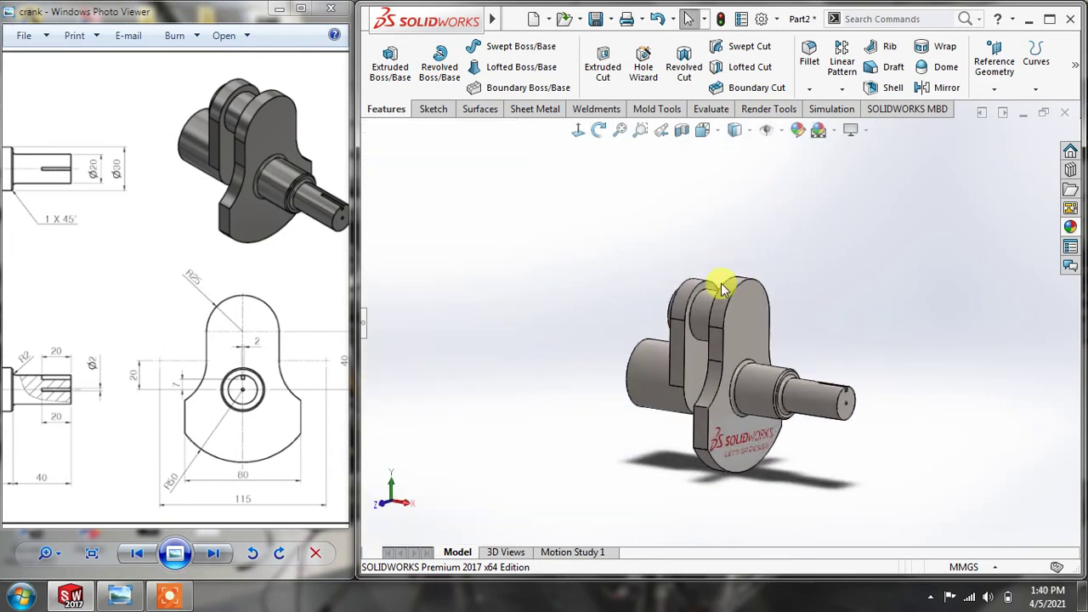
{"action": "scroll", "coordinate": [655, 465], "scroll_direction": "down", "scroll_amount": 2}
{"action": "middle_click_drag", "start_coordinate": [823, 267], "coordinate": [854, 226]}
{"action": "scroll", "coordinate": [858, 219], "scroll_direction": "down", "scroll_amount": 1}
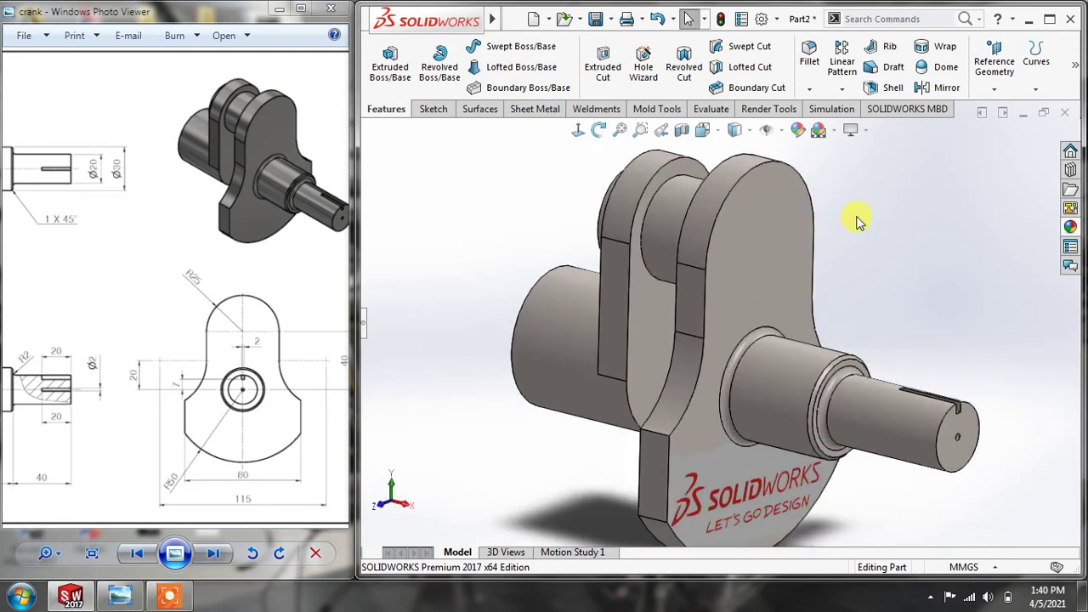
{"action": "key", "text": "ctrl+s"}
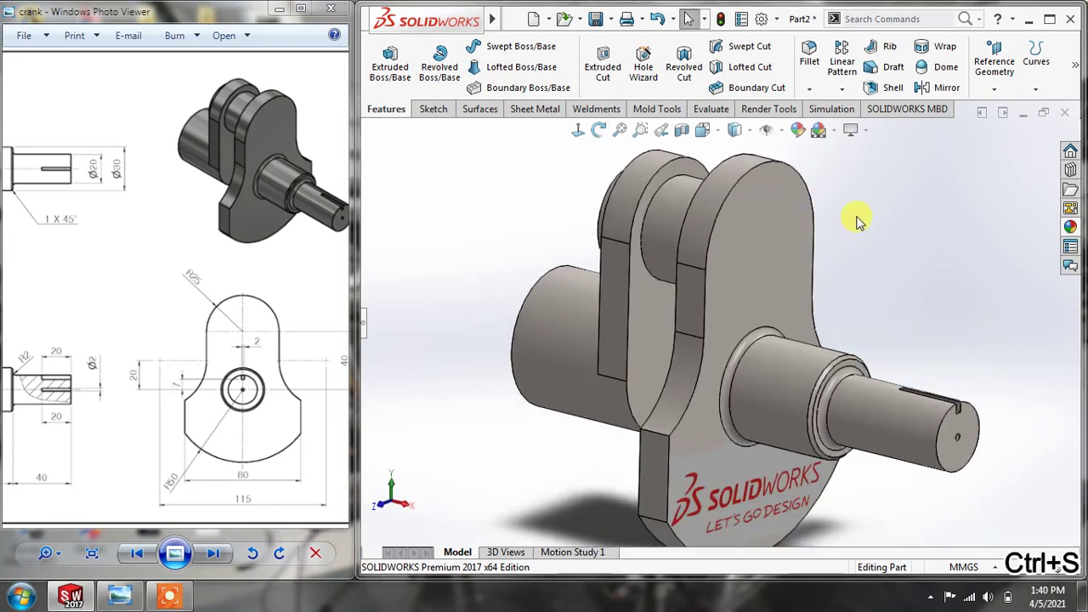
{"action": "type", "text": "cr"}
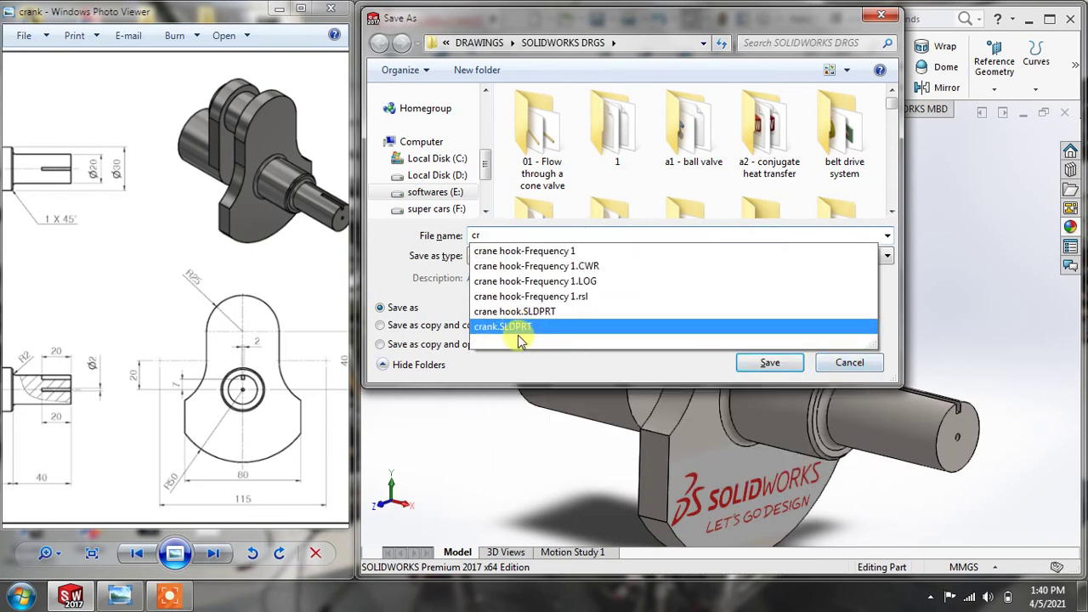
{"action": "left_click", "coordinate": [849, 363]}
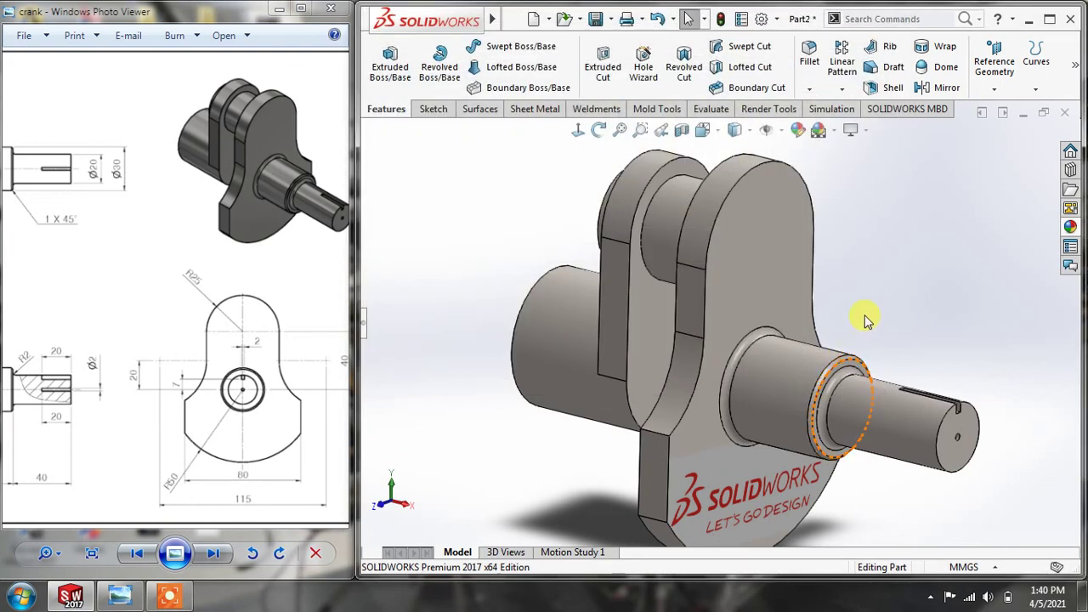
Maximize the modelling window and show the finished crank in an enlarged angled view.
{"action": "scroll", "coordinate": [867, 321], "scroll_direction": "up", "scroll_amount": 3}
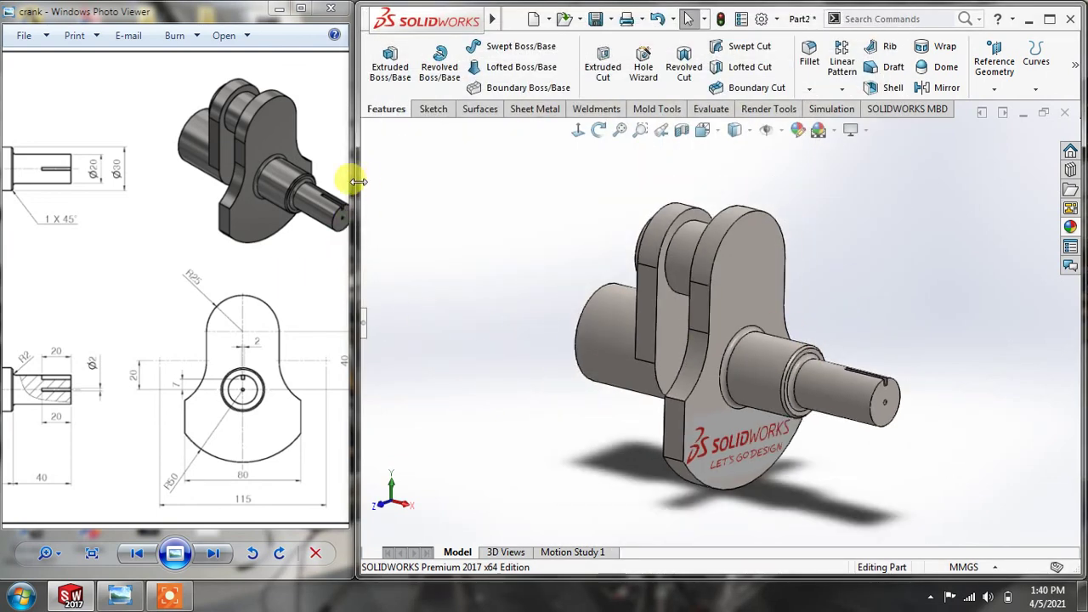
{"action": "left_click_drag", "start_coordinate": [358, 181], "coordinate": [559, 217]}
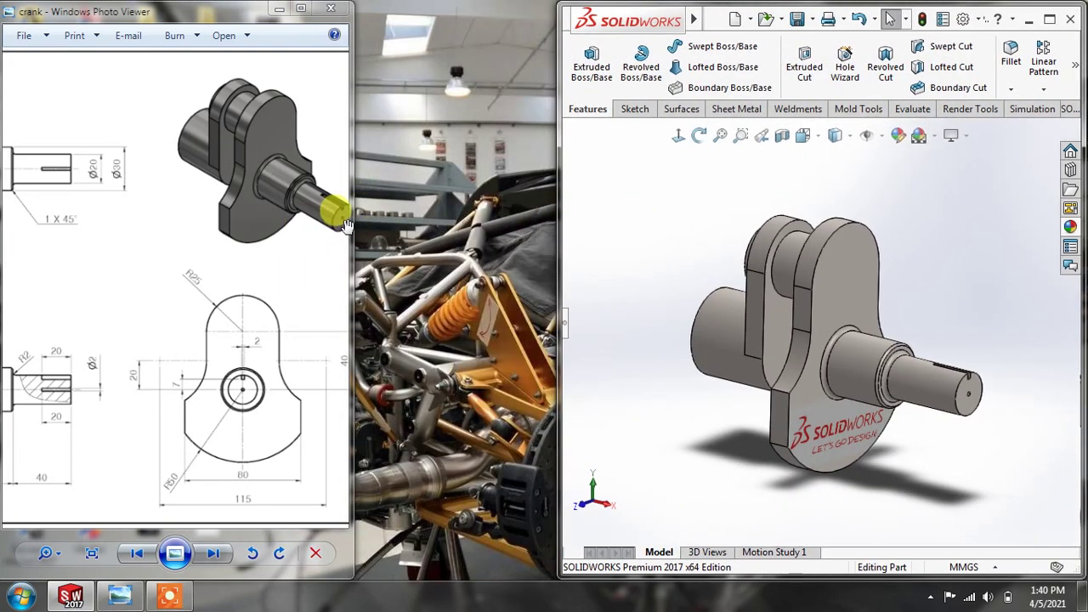
{"action": "left_click_drag", "start_coordinate": [346, 225], "coordinate": [517, 226]}
{"action": "left_click", "coordinate": [1051, 21]}
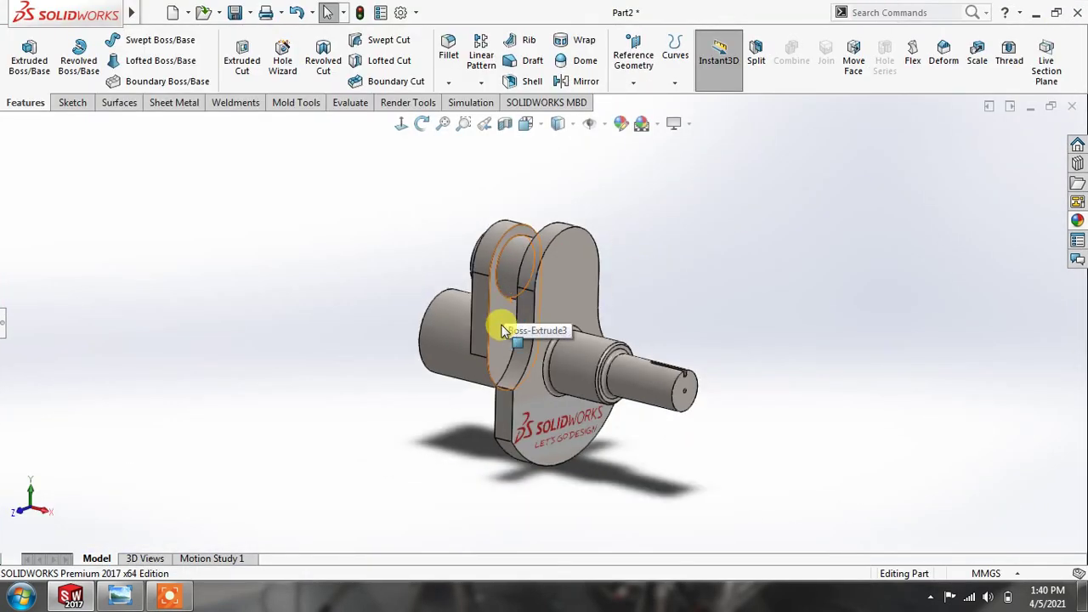
{"action": "scroll", "coordinate": [510, 323], "scroll_direction": "down", "scroll_amount": 3}
{"action": "scroll", "coordinate": [529, 332], "scroll_direction": "up", "scroll_amount": 2}
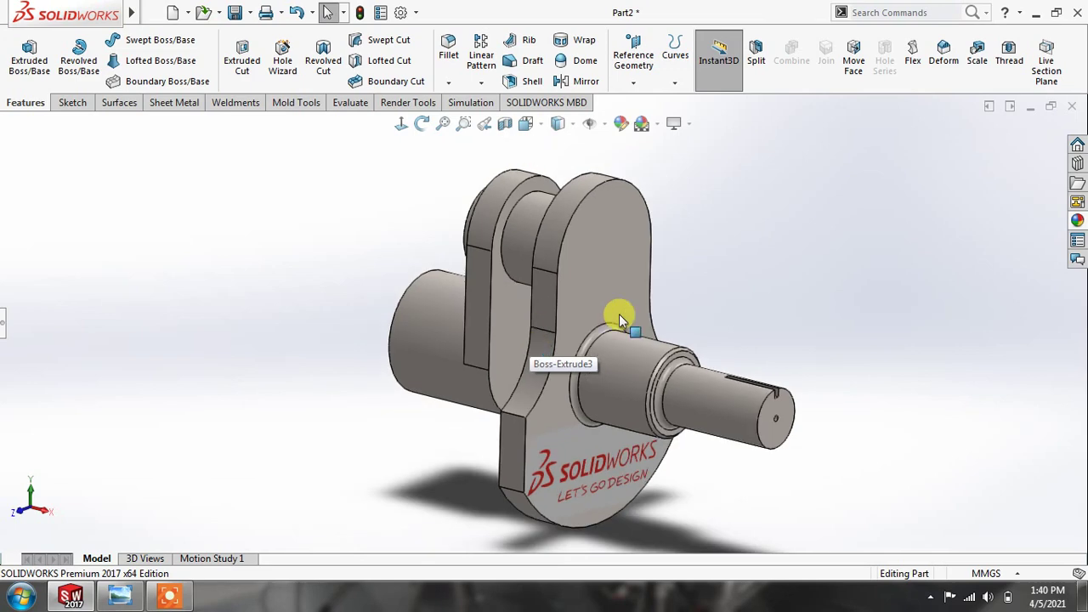
{"action": "middle_click_drag", "start_coordinate": [617, 311], "coordinate": [706, 235]}
{"action": "key", "text": "Escape"}
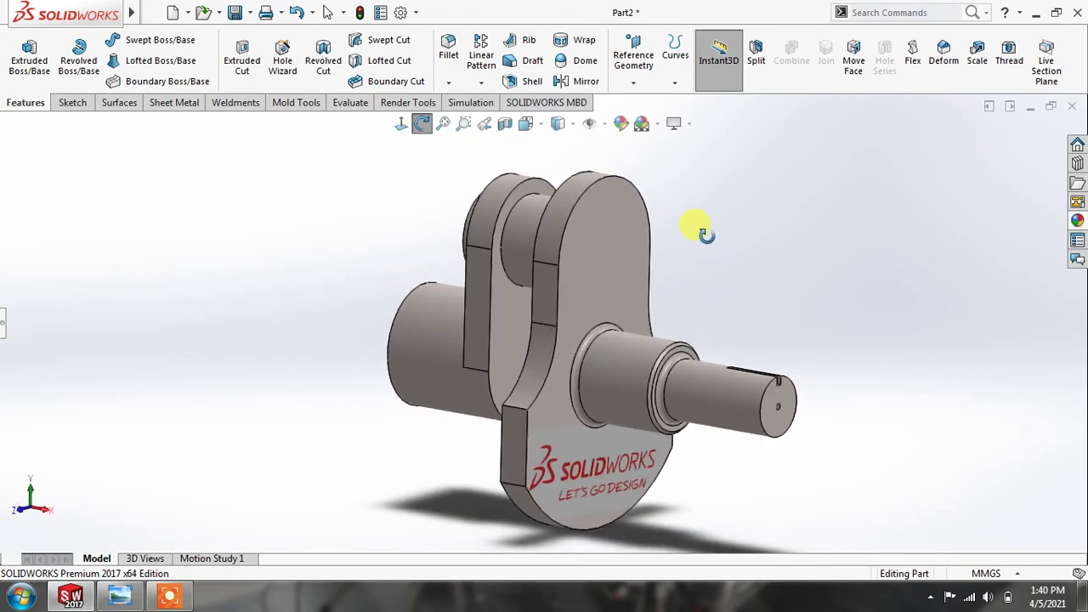